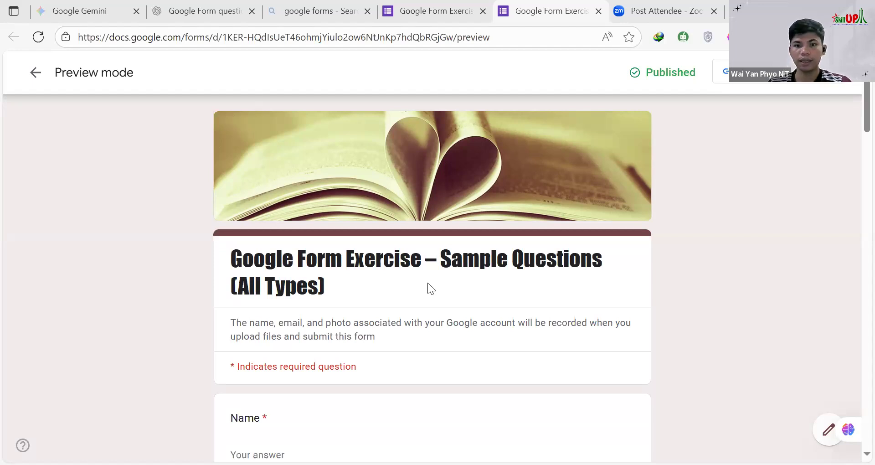
Step: Examine the name field and the short-answer question about favorite color in the form preview
scroll(430, 288, "down", 4)
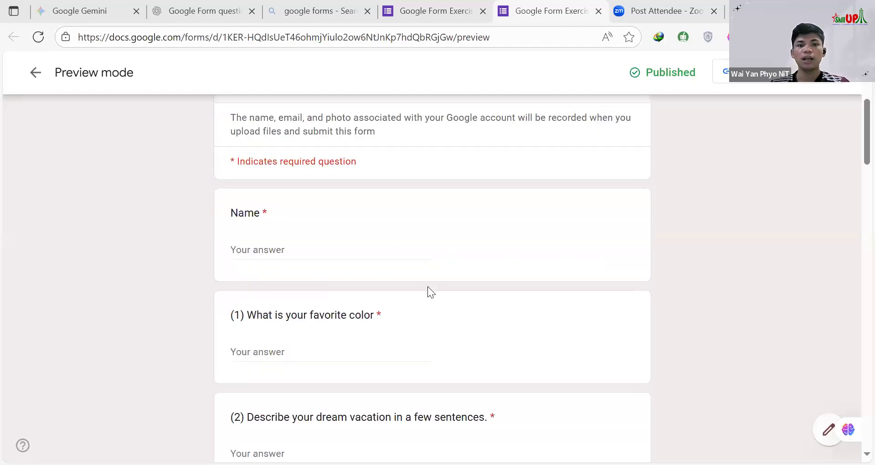
scroll(411, 278, "down", 2)
scroll(279, 193, "down", 1)
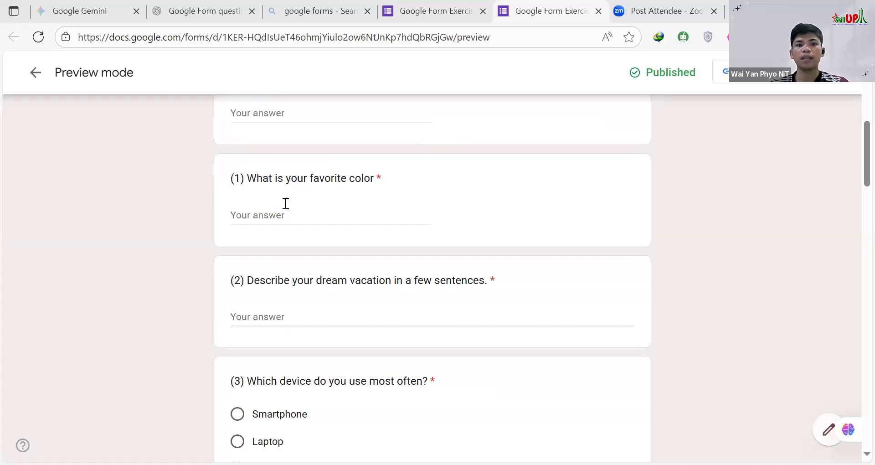
left_click(403, 217)
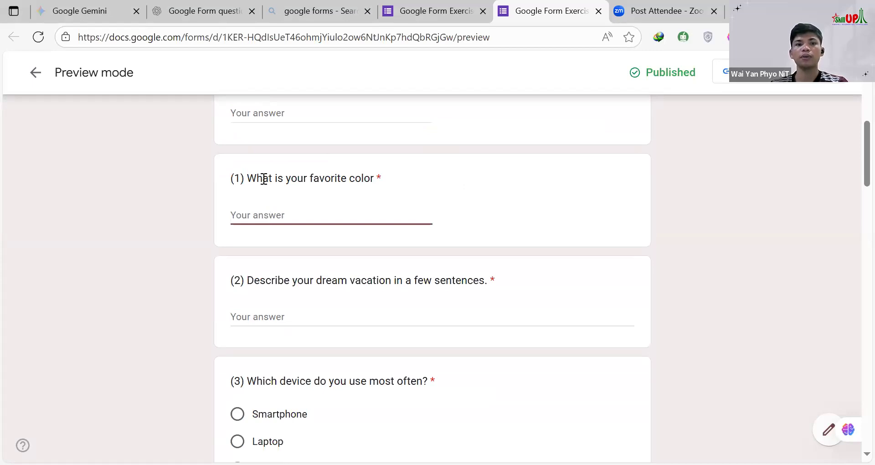
left_click_drag(399, 182, 234, 180)
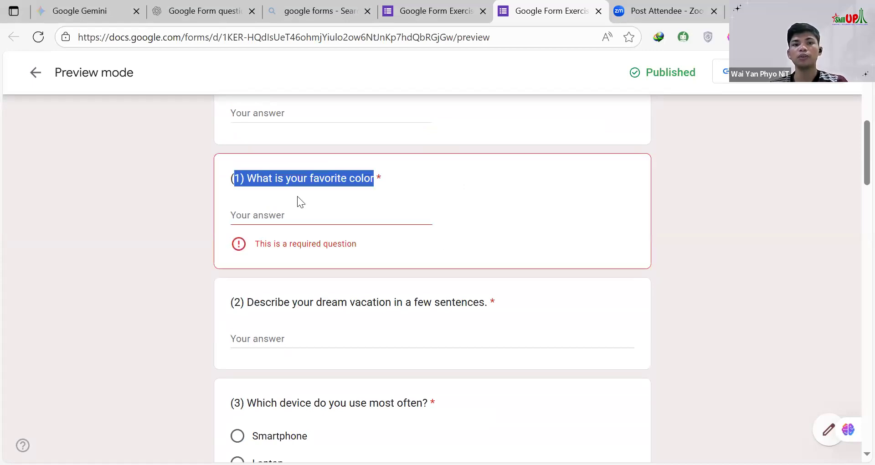
left_click(273, 213)
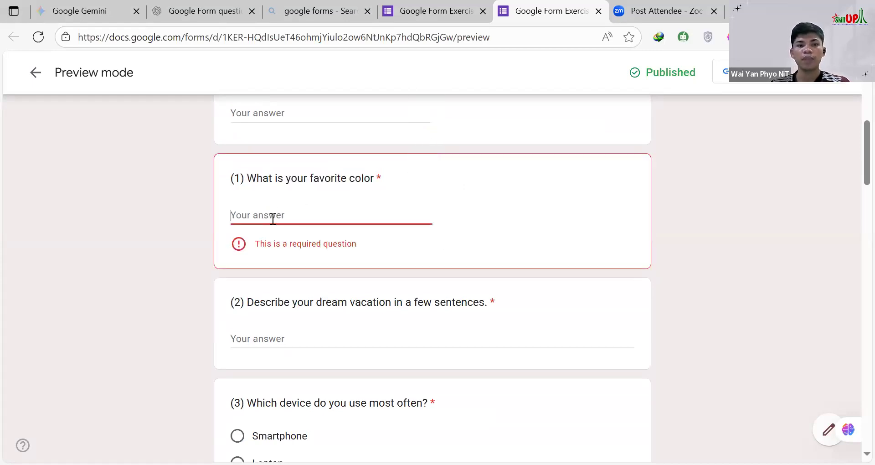
Step: Examine the dream vacation question, highlighting the words "a few sentences", and compare it with the favorite color question
scroll(274, 251, "down", 1)
scroll(276, 211, "down", 1)
left_click(450, 202)
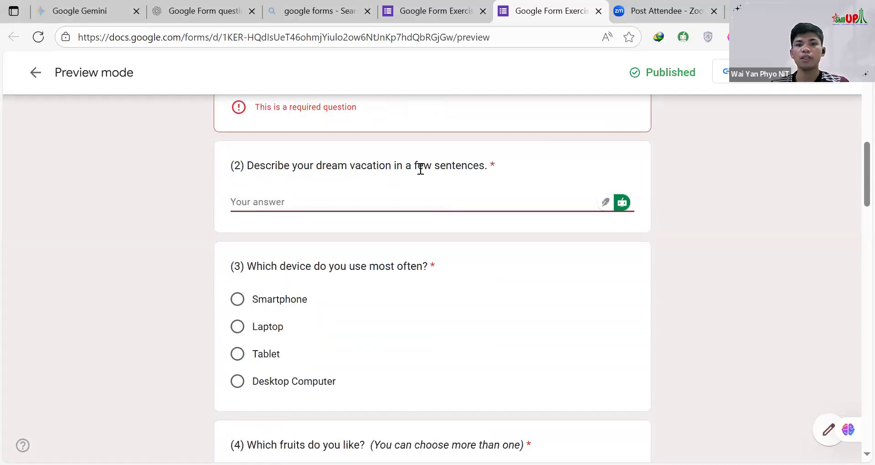
left_click_drag(405, 166, 485, 169)
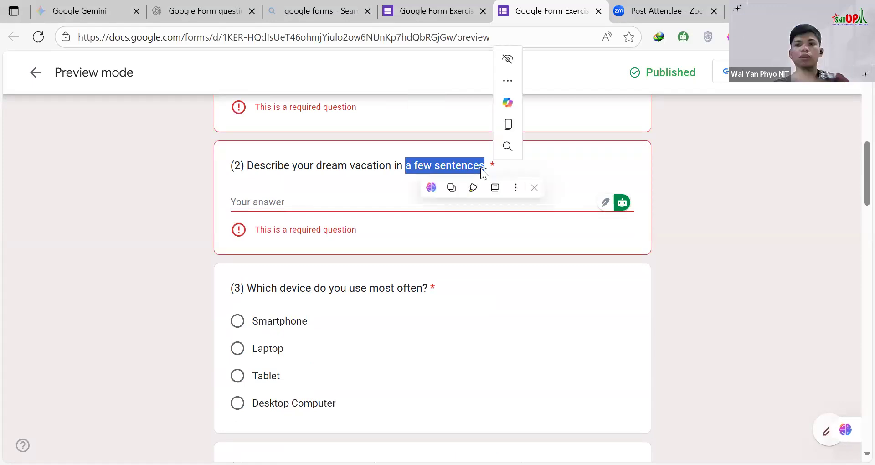
key("ctrl+c")
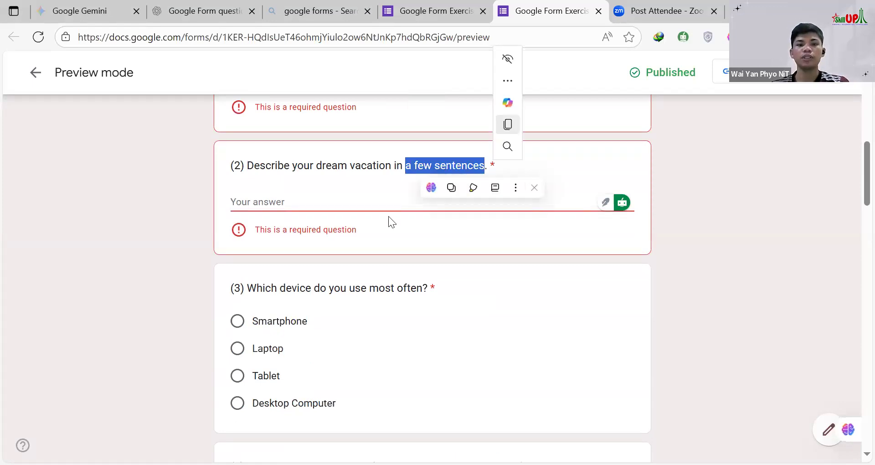
scroll(296, 210, "up", 3)
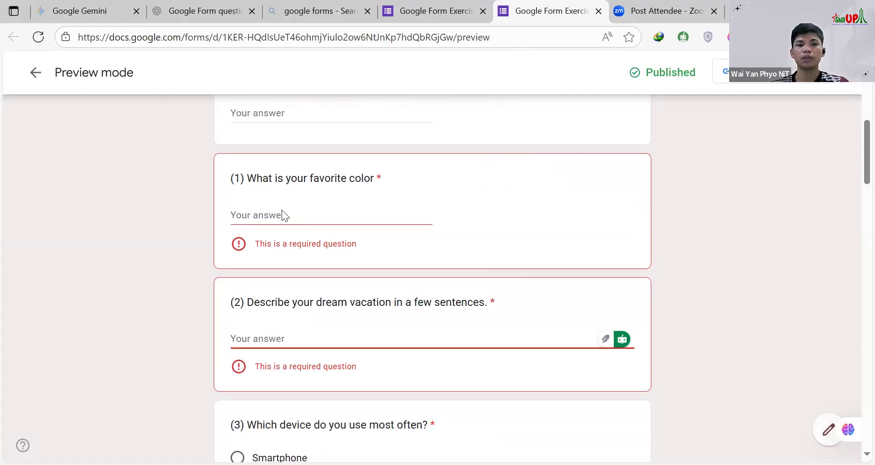
scroll(282, 215, "down", 3)
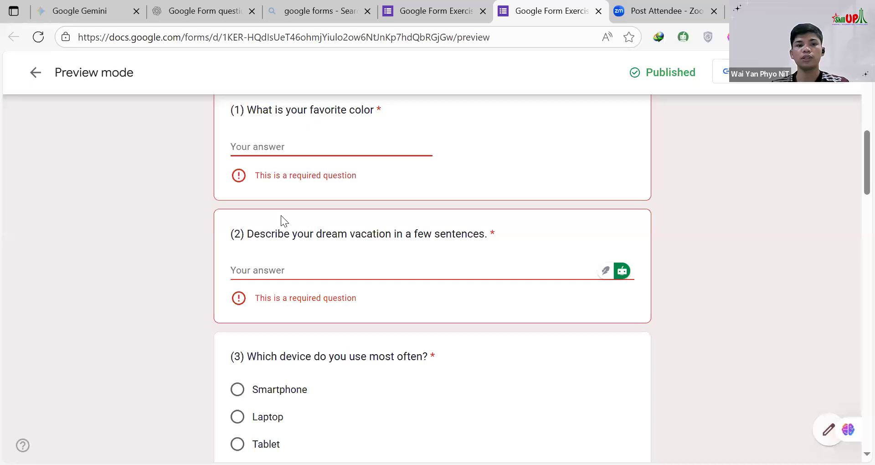
left_click(372, 205)
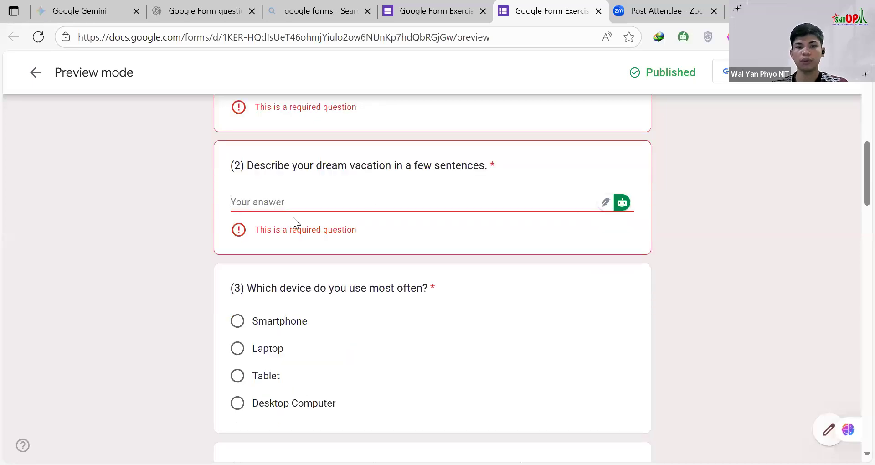
Step: Try out multiple selection in the fruits question by ticking Apple, Banana, Mango and Orange and clearing all four
scroll(406, 171, "down", 3)
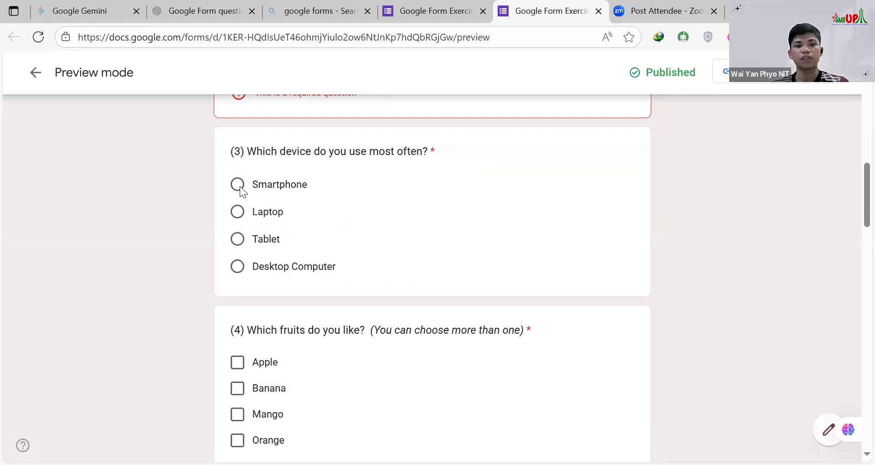
scroll(395, 219, "down", 3)
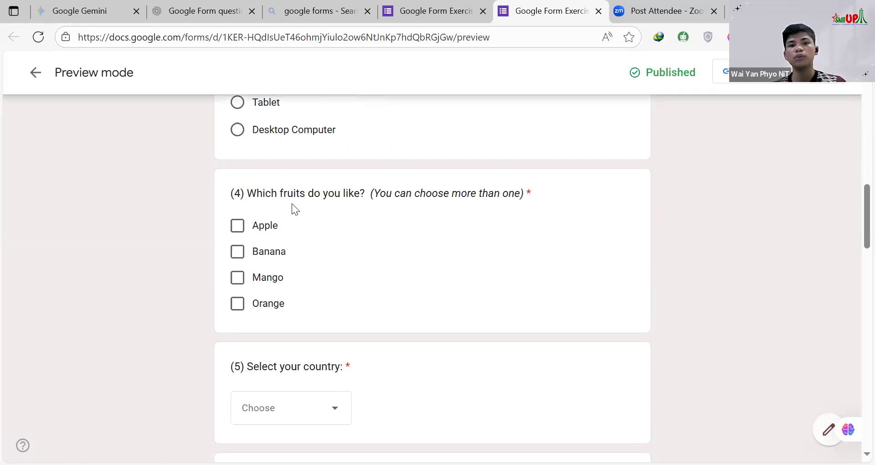
left_click_drag(378, 194, 516, 196)
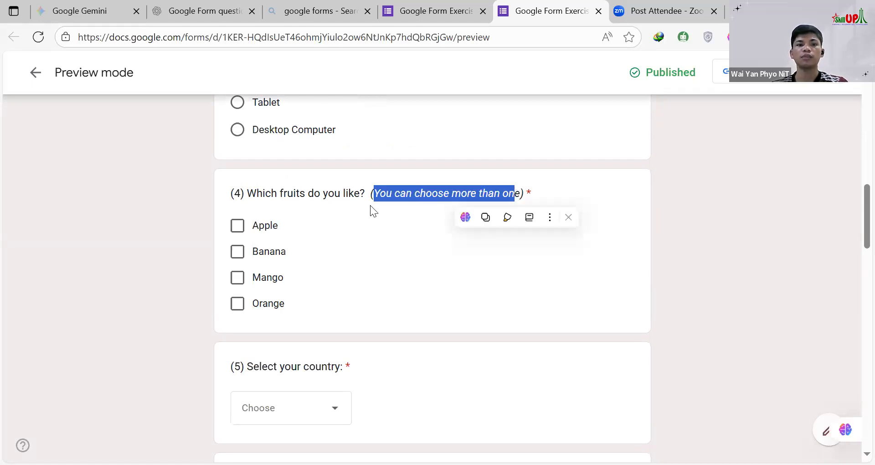
left_click(237, 226)
left_click(237, 252)
left_click(237, 277)
left_click(238, 304)
left_click(238, 226)
left_click(238, 251)
left_click(238, 277)
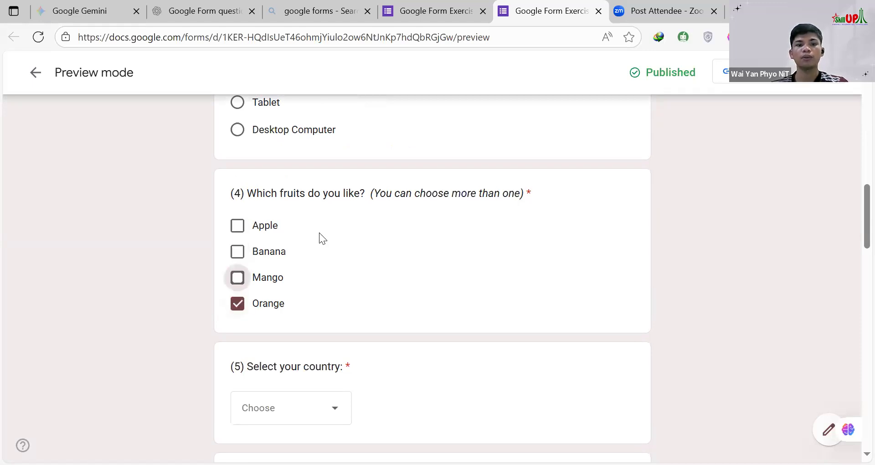
left_click(237, 303)
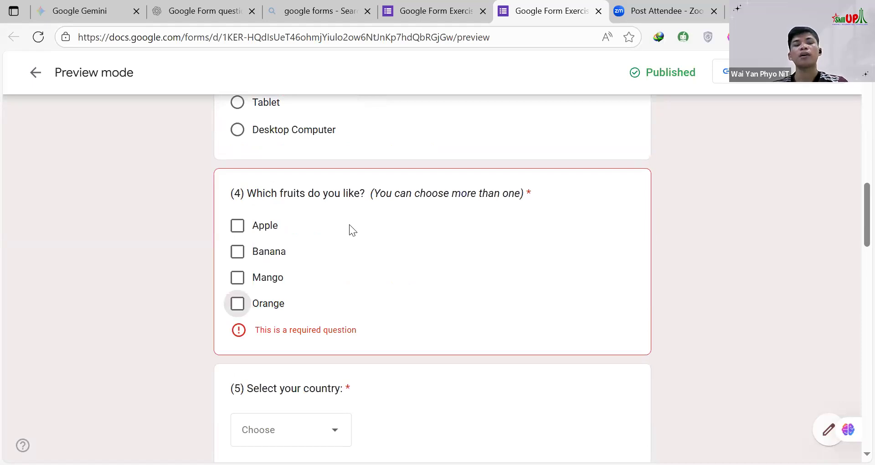
Step: Choose Myanmar as the answer to the country question
scroll(334, 232, "down", 3)
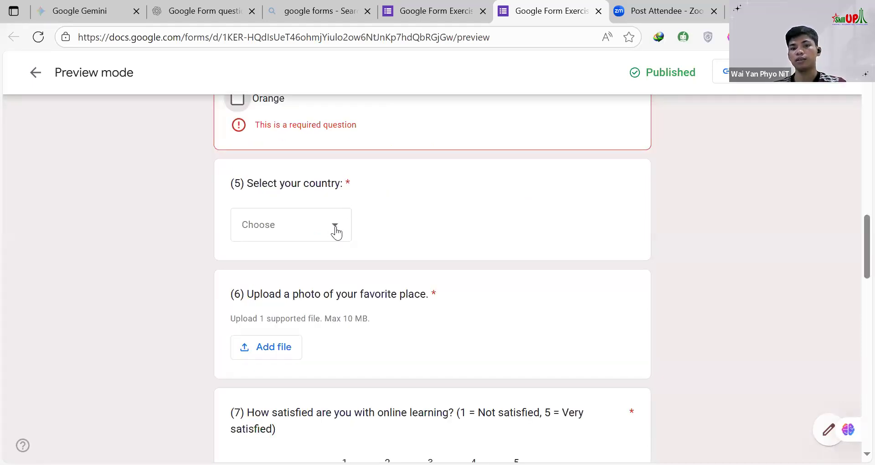
left_click(336, 232)
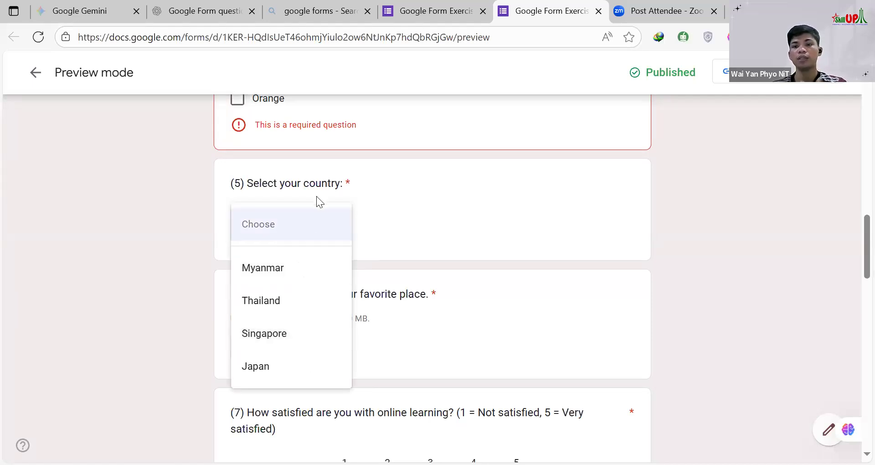
left_click(389, 220)
scroll(283, 242, "up", 7)
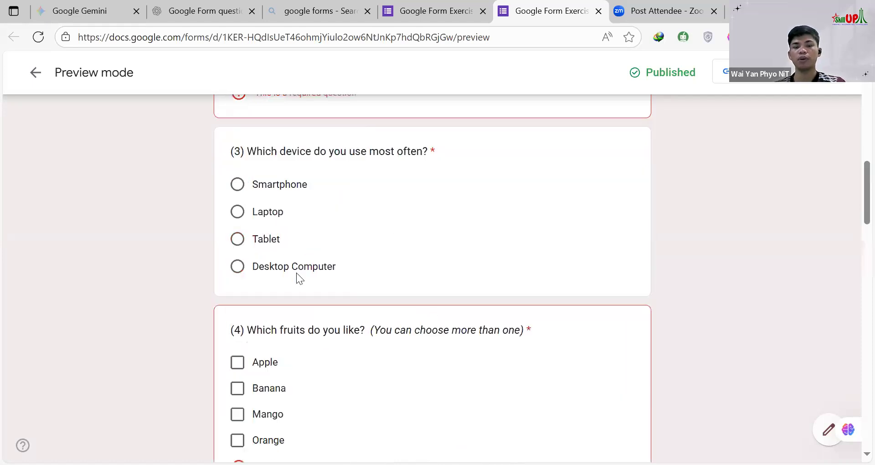
scroll(317, 243, "down", 6)
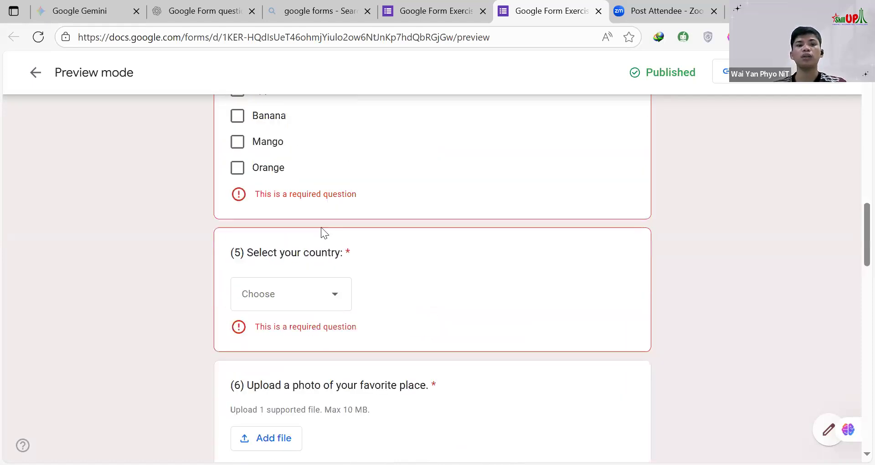
scroll(296, 242, "down", 2)
left_click(267, 230)
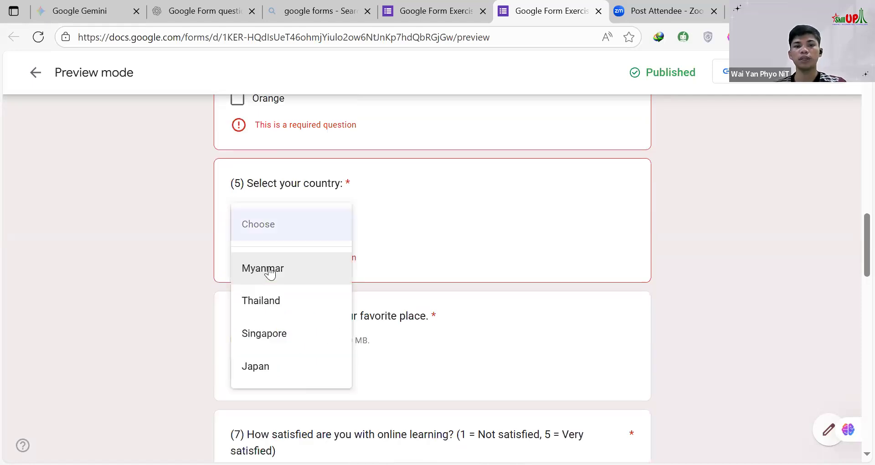
key("Return")
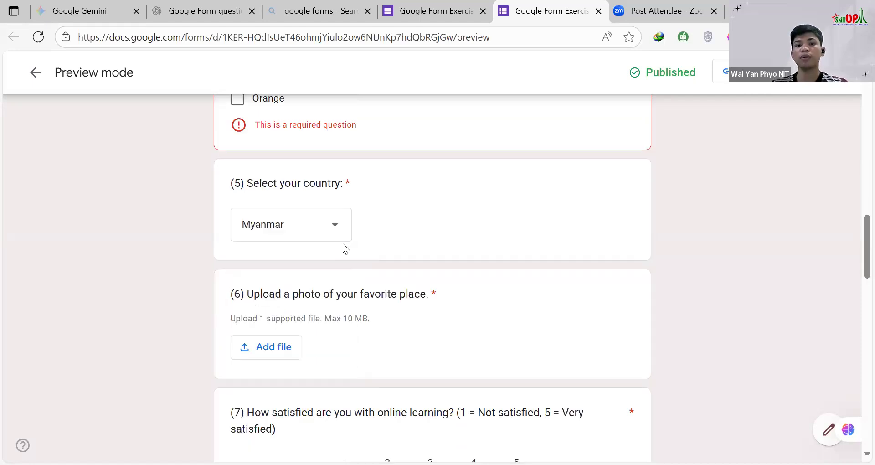
Step: Examine the photo upload and online learning satisfaction questions, and return to the answer field for favorite color
scroll(302, 235, "down", 3)
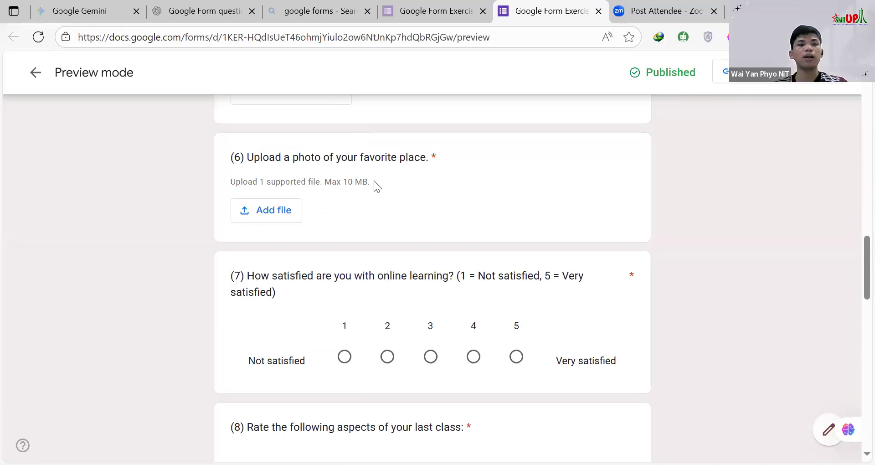
scroll(353, 223, "up", 15)
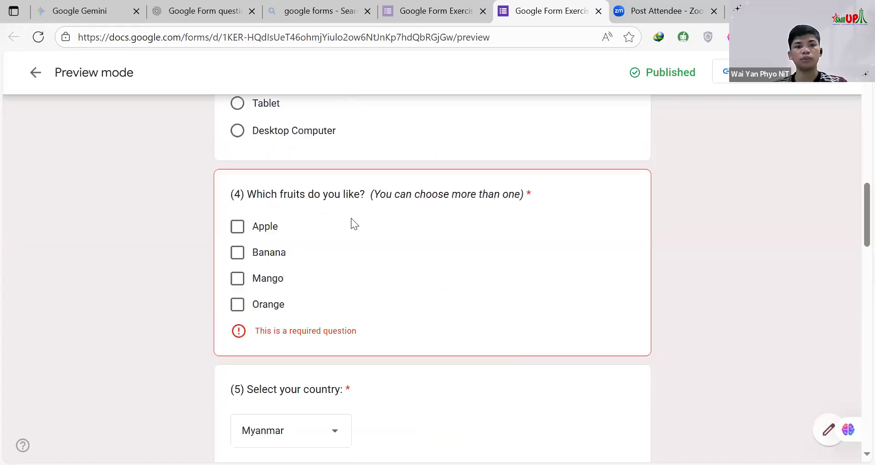
scroll(351, 219, "up", 3)
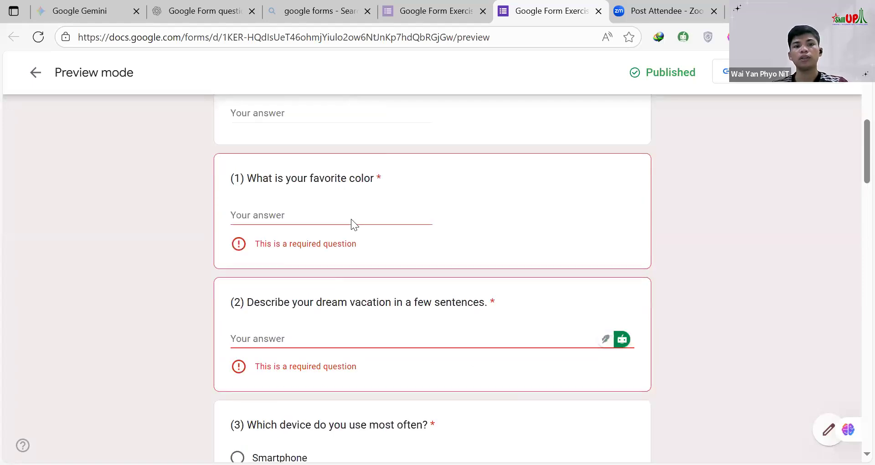
scroll(351, 219, "down", 1)
left_click(312, 216)
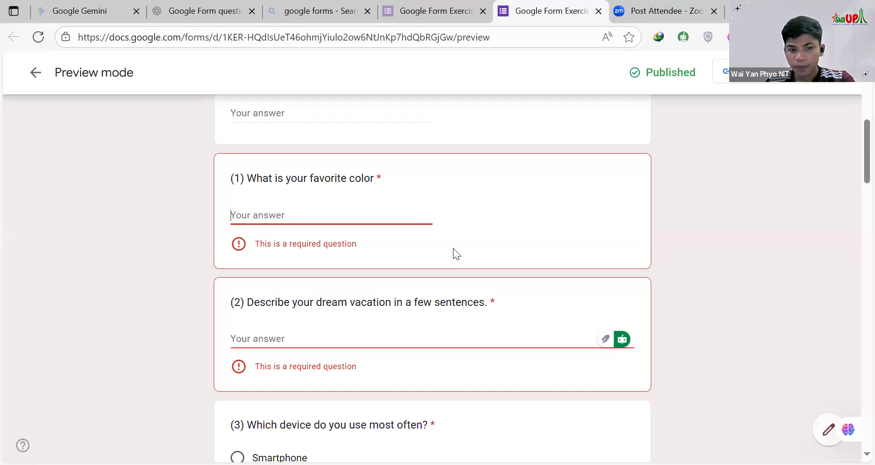
Step: Compare the answer formats of the favorite color, dream vacation and device questions
scroll(456, 254, "down", 1)
scroll(456, 254, "down", 3)
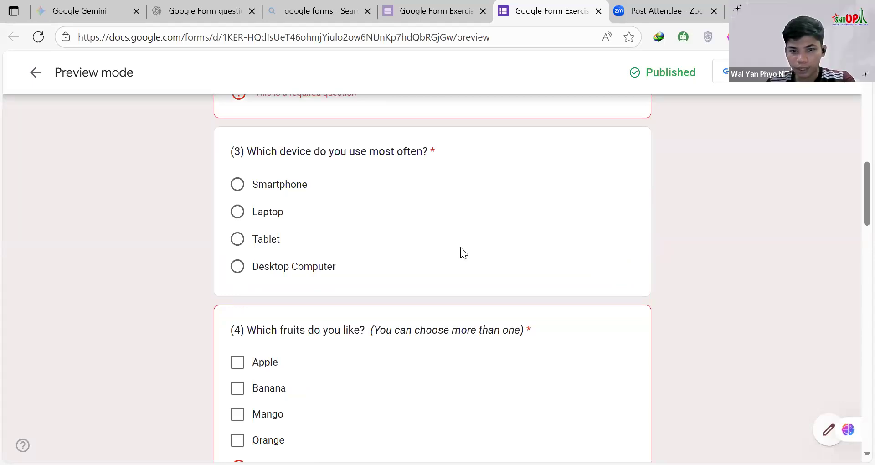
scroll(410, 221, "up", 2)
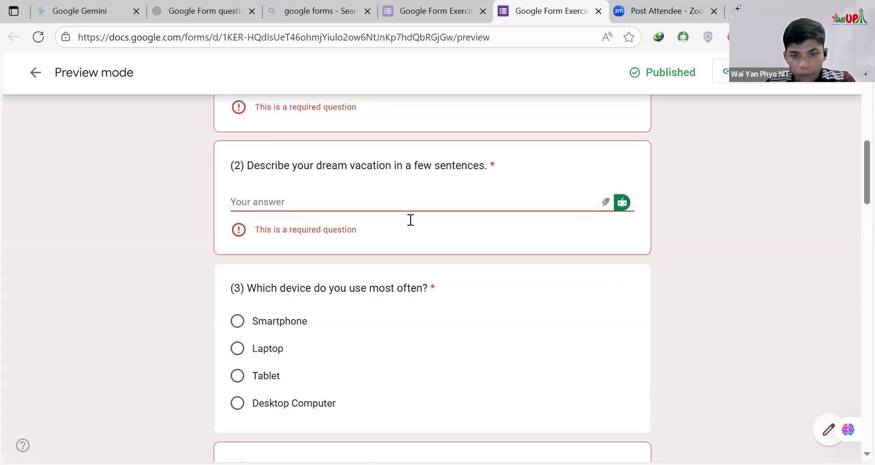
scroll(411, 220, "up", 2)
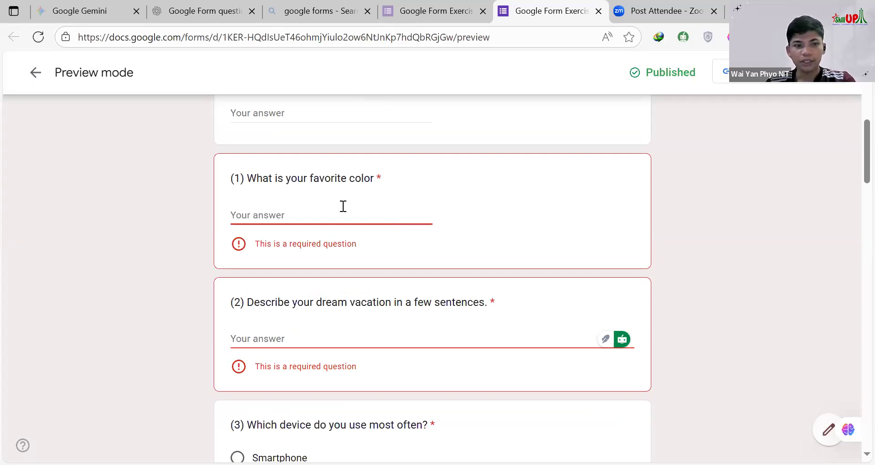
scroll(341, 196, "down", 2)
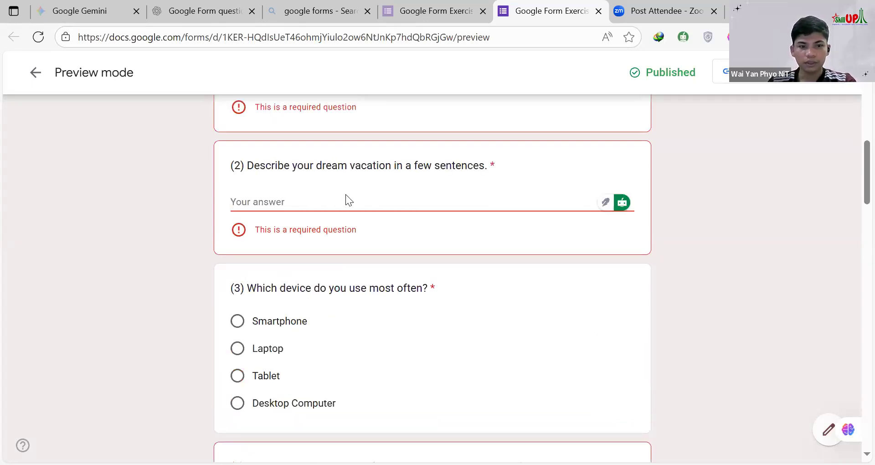
scroll(462, 210, "down", 2)
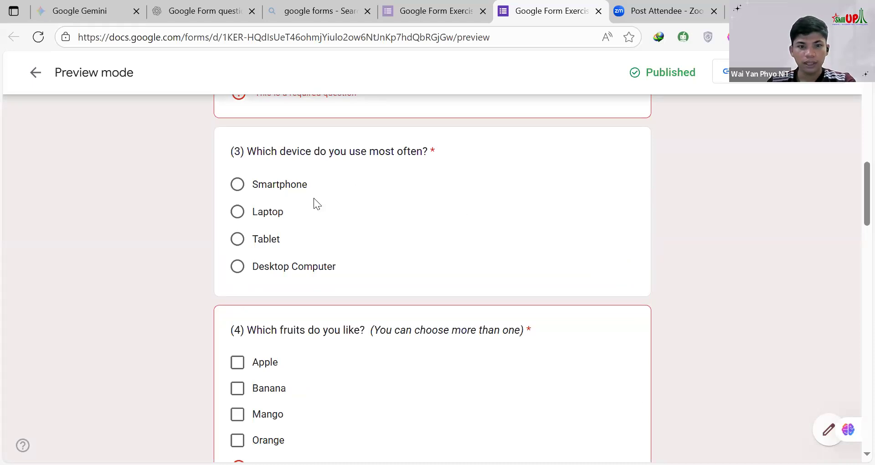
scroll(391, 182, "up", 1)
scroll(391, 182, "down", 1)
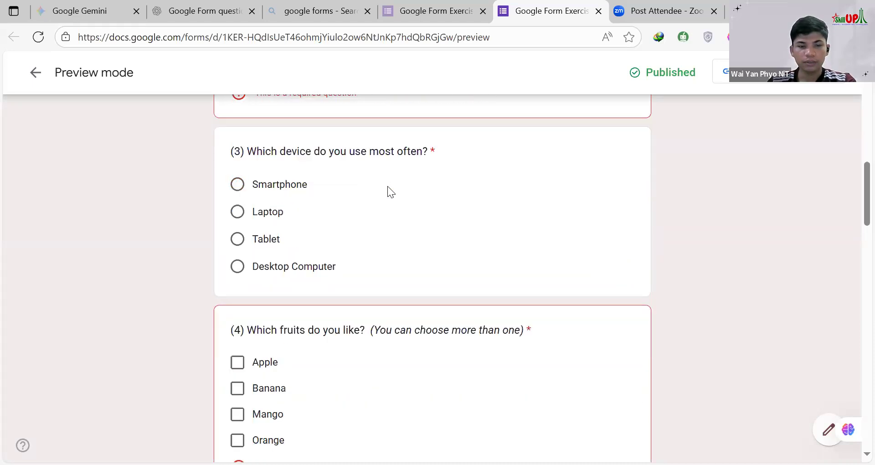
scroll(367, 219, "up", 6)
scroll(322, 273, "down", 4)
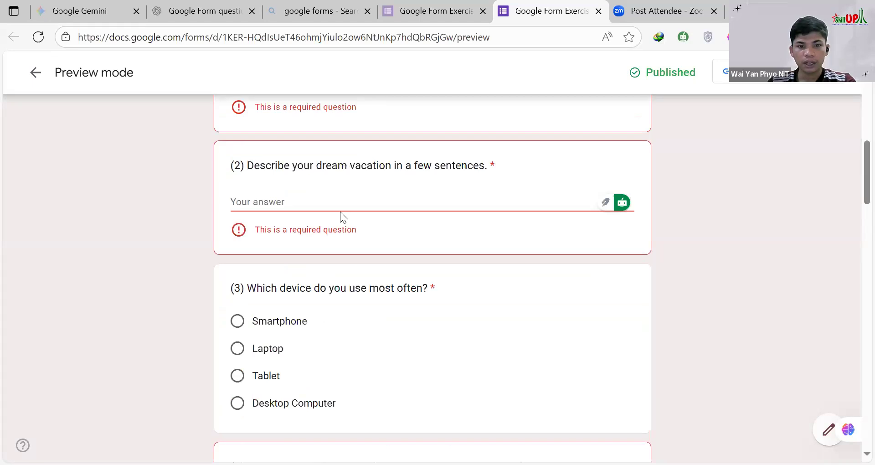
Step: Highlight the question text "What is your favorite color" in question 1
scroll(340, 212, "up", 2)
left_click(291, 215)
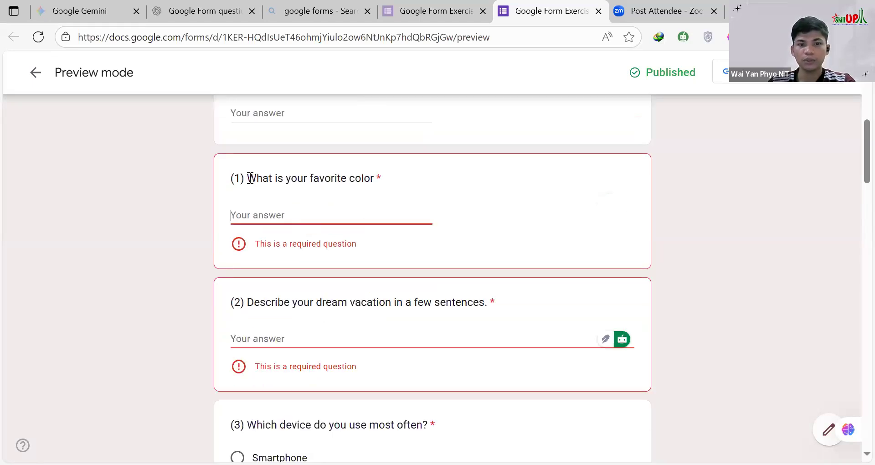
triple_click(373, 186)
left_click_drag(373, 186, 374, 184)
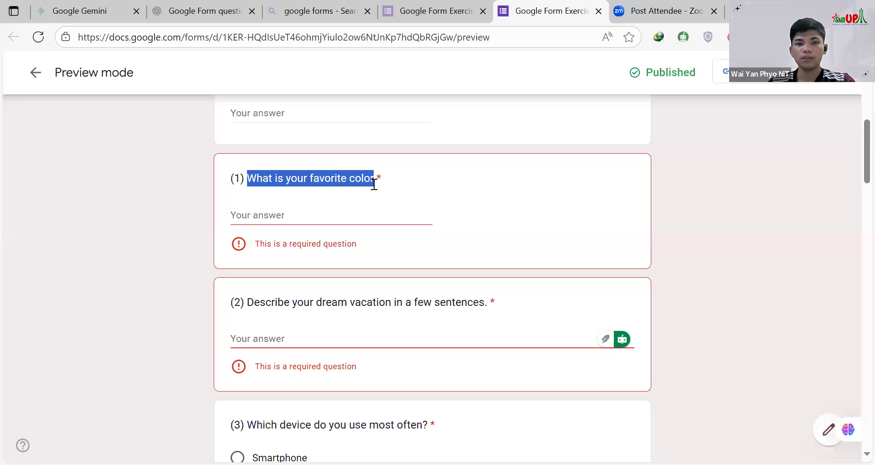
Step: Review the answer formats of the favorite color, dream vacation, device and fruit questions, down to the country question
left_click(299, 215)
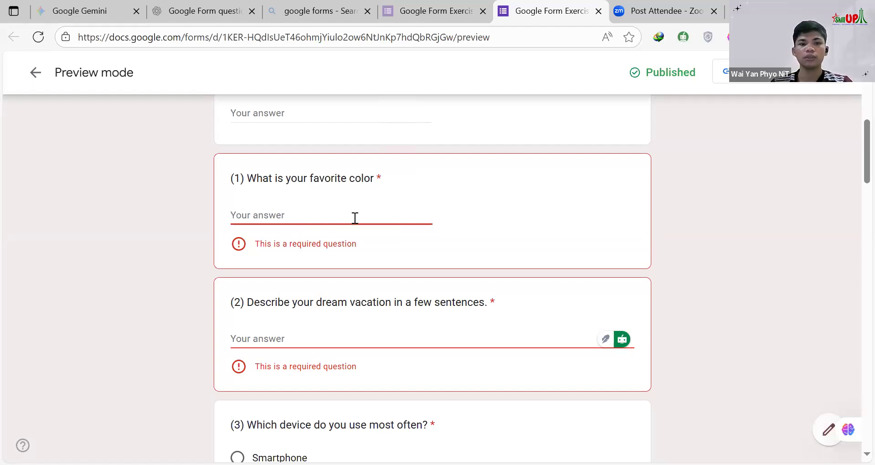
scroll(336, 201, "down", 3)
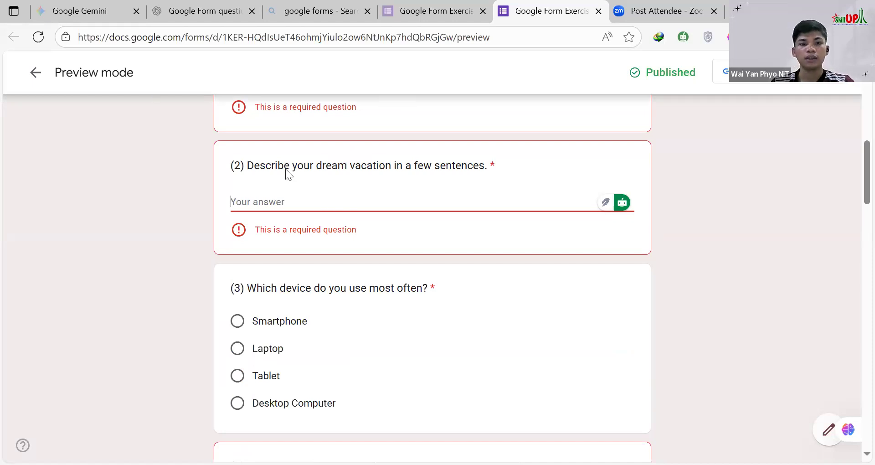
scroll(288, 173, "down", 3)
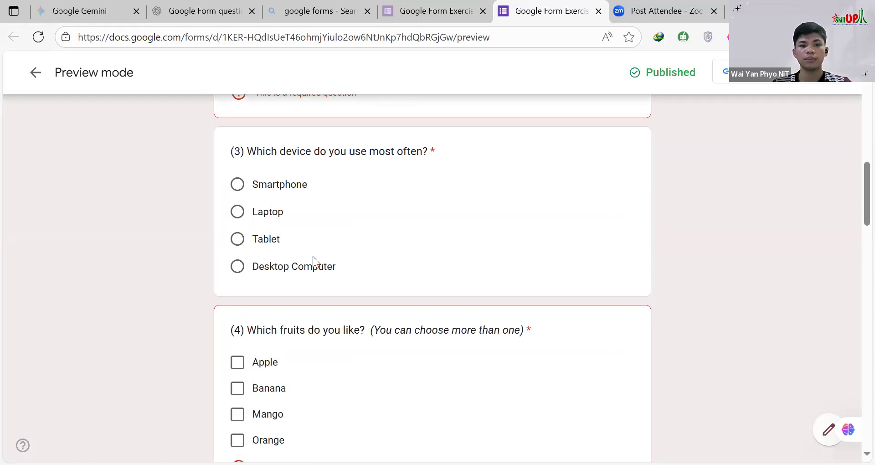
scroll(314, 258, "down", 3)
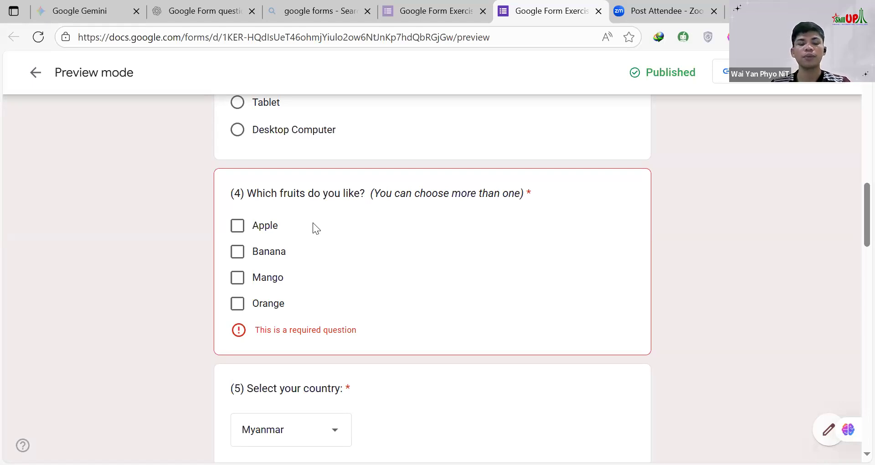
scroll(364, 225, "down", 5)
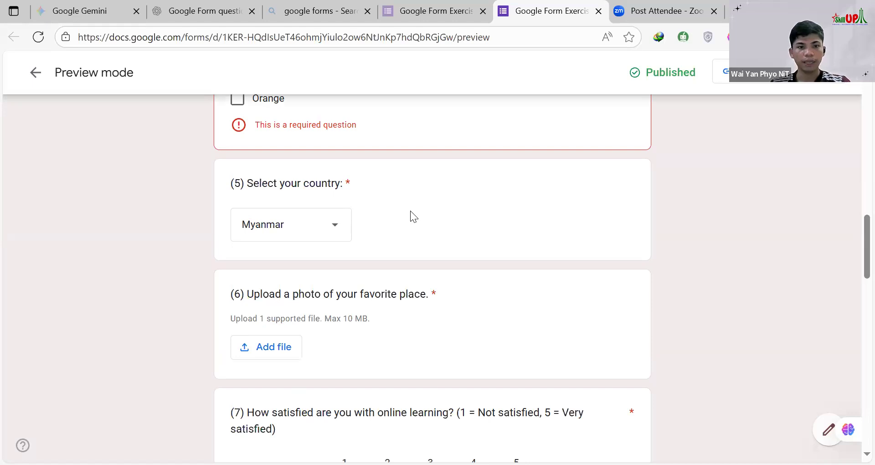
Step: Choose Myanmar again in the country question and look back at the device and fruit questions
left_click(337, 230)
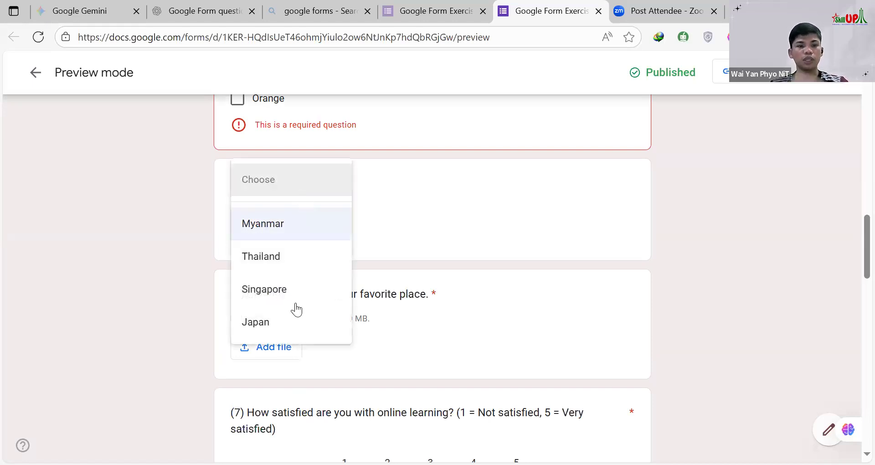
left_click(309, 230)
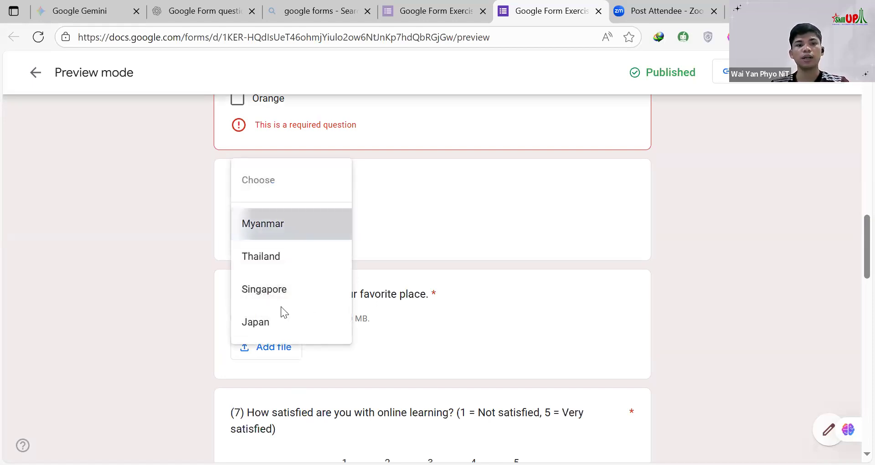
scroll(280, 307, "up", 7)
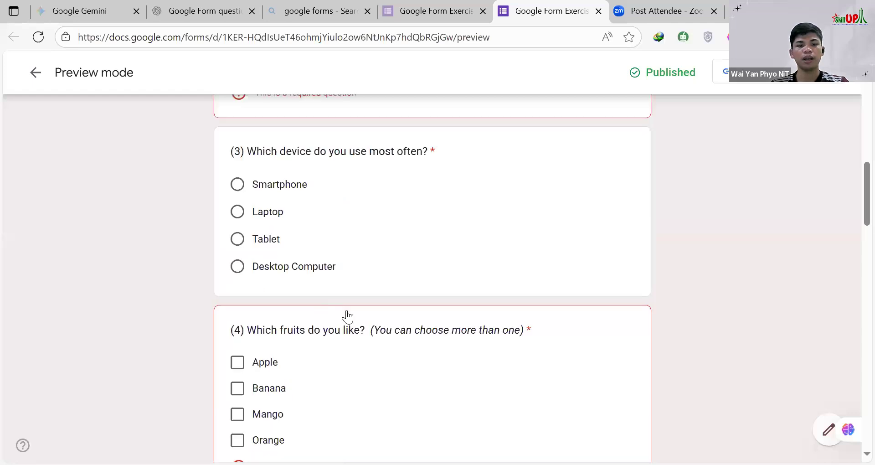
scroll(315, 242, "down", 7)
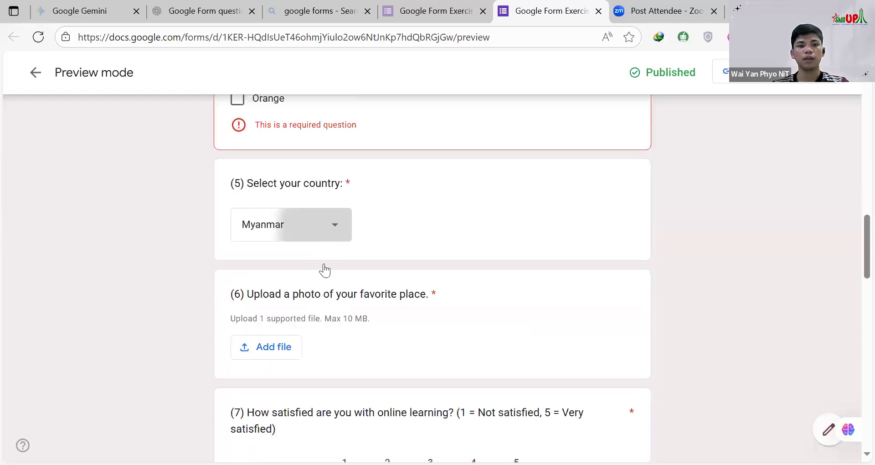
Step: Reset the country answer to the blank Choose option, and view the list of countries once more
left_click(310, 226)
left_click(296, 180)
left_click(314, 226)
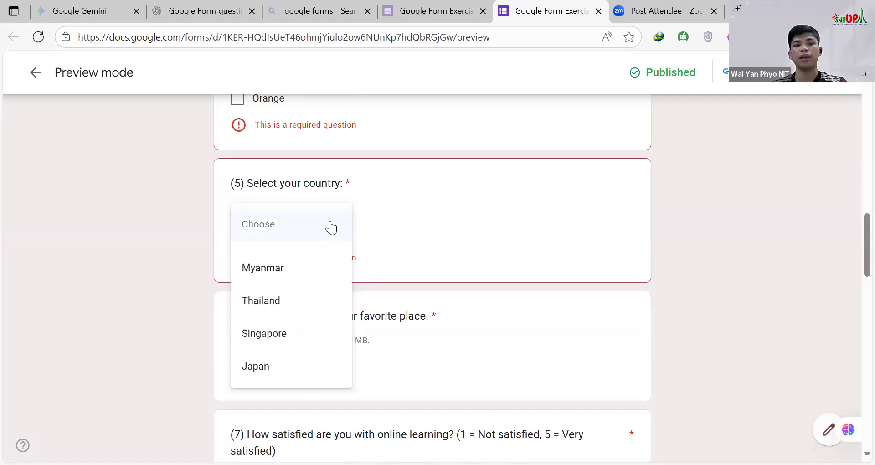
left_click(443, 225)
Step: Examine the photo upload question and compare the 1 to 5 satisfaction scale with the star rating question
scroll(442, 225, "down", 3)
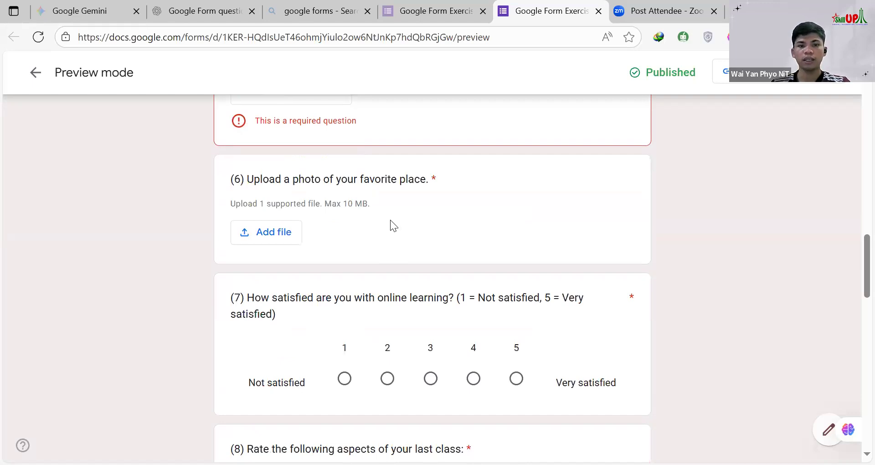
scroll(319, 206, "down", 3)
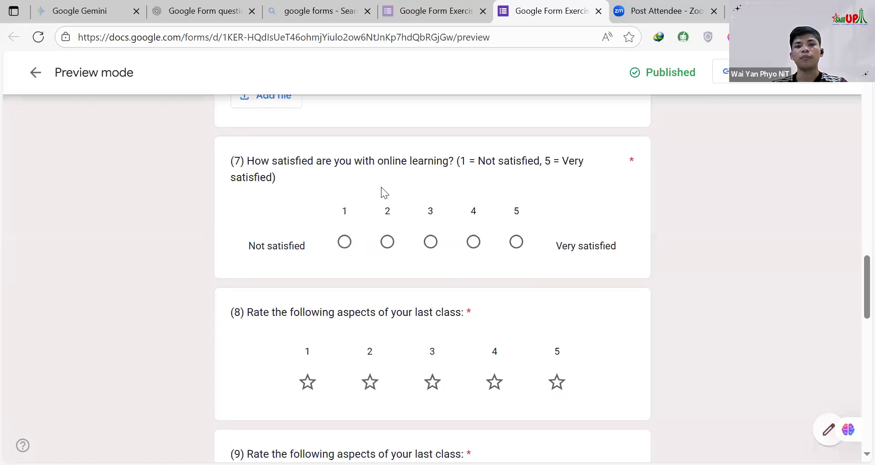
scroll(424, 225, "down", 3)
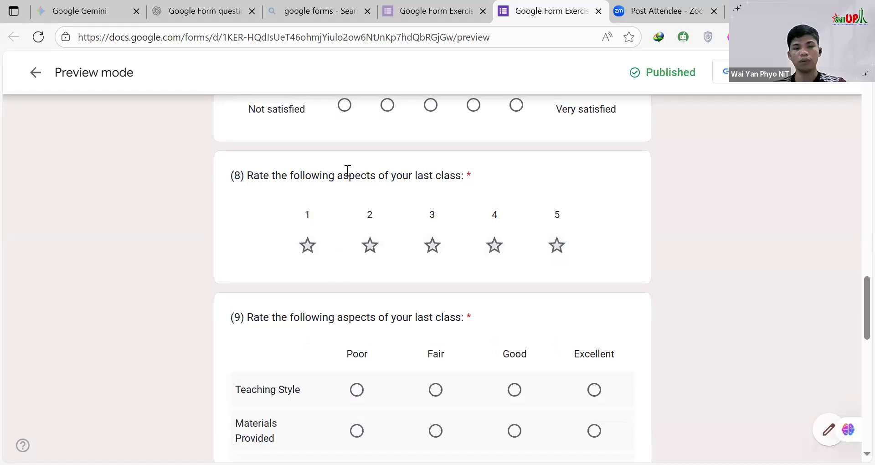
scroll(379, 244, "up", 1)
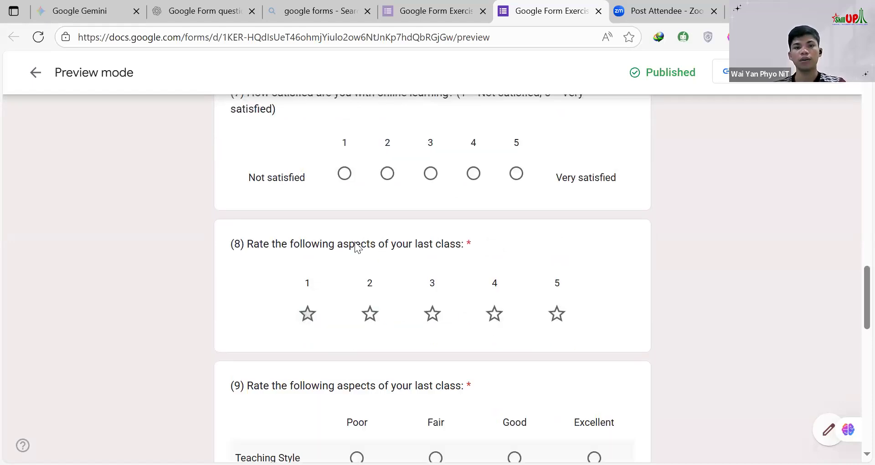
scroll(333, 245, "down", 1)
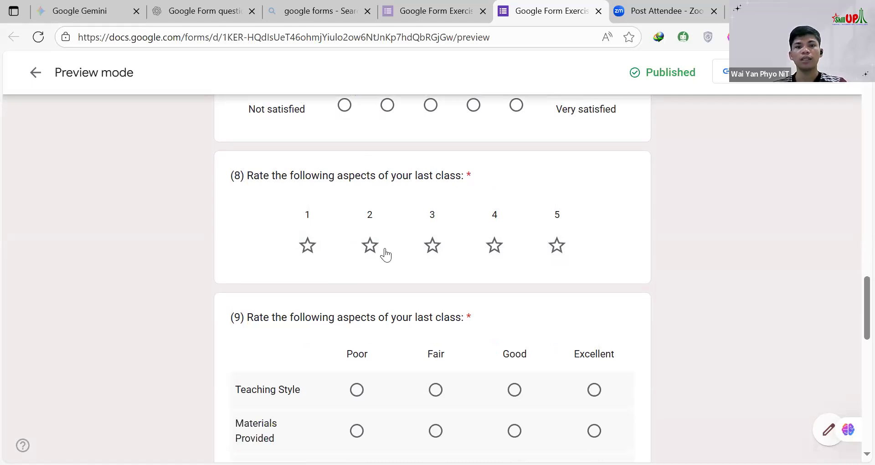
scroll(394, 188, "up", 2)
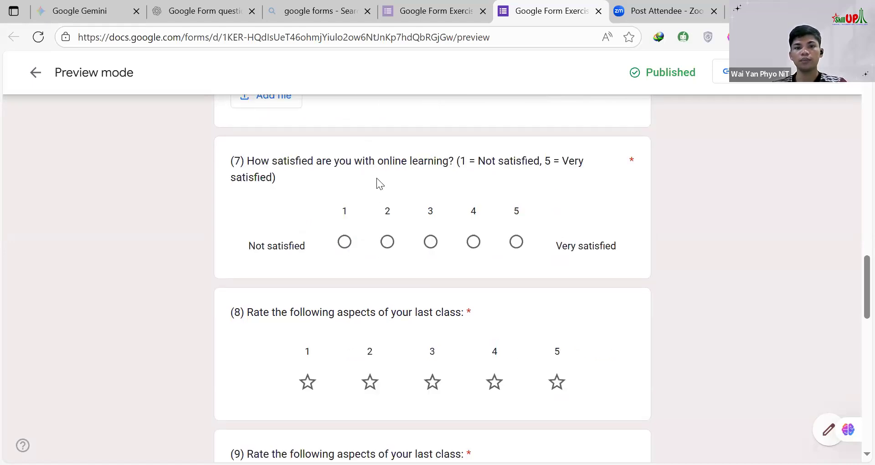
Step: Highlight the labels "Not satisfied" and "Very satisfied" in question 7, and point out the star row in question 8
left_click_drag(248, 246, 303, 247)
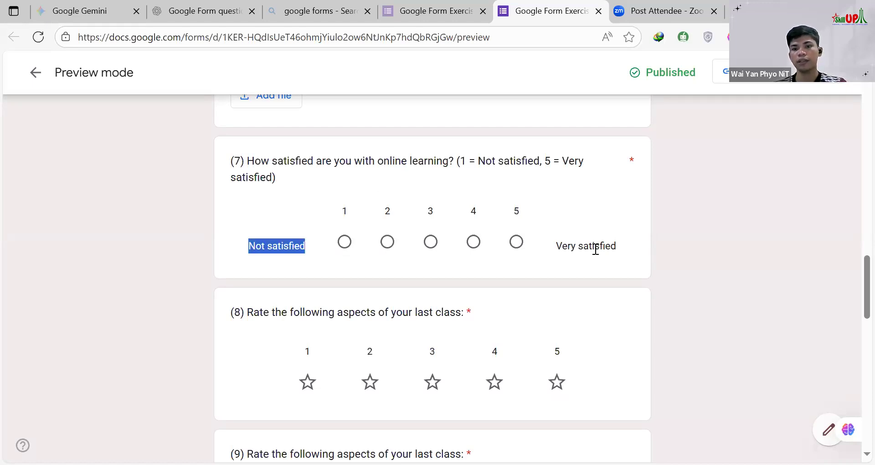
left_click_drag(621, 250, 555, 252)
left_click(303, 247)
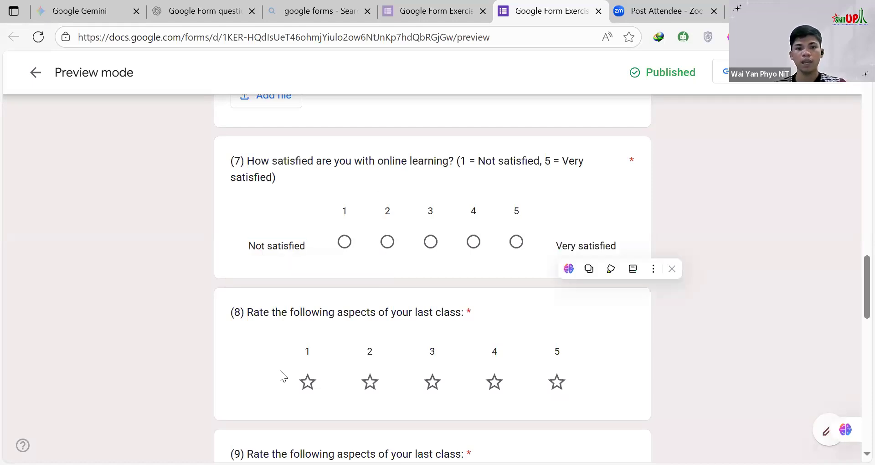
left_click_drag(280, 382, 585, 380)
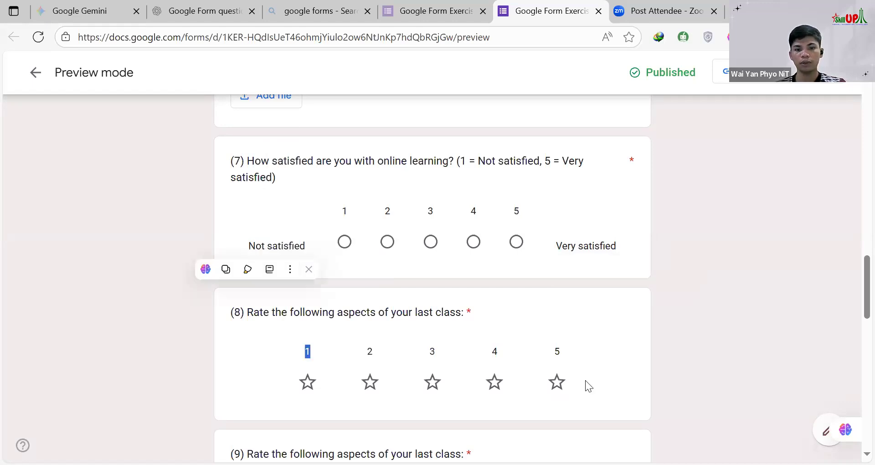
left_click(586, 305)
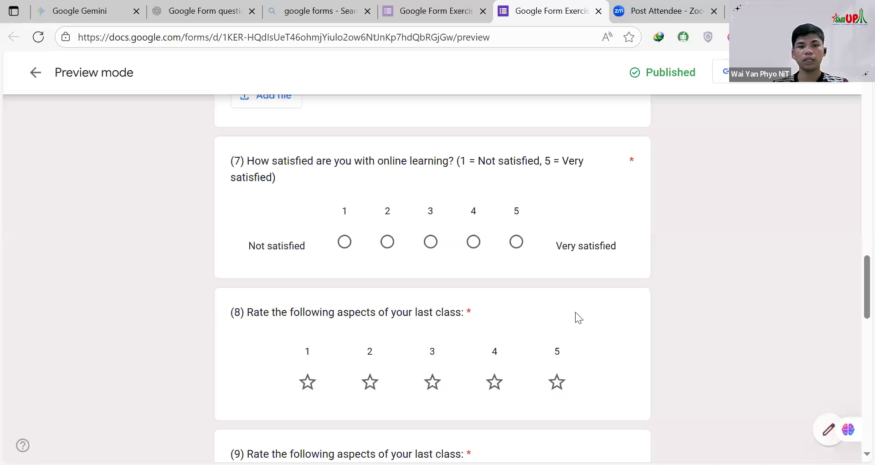
Step: Try the Poor, Fair and Good ratings for Teaching Style in question 9, finishing with Poor
scroll(574, 314, "down", 3)
scroll(341, 235, "down", 3)
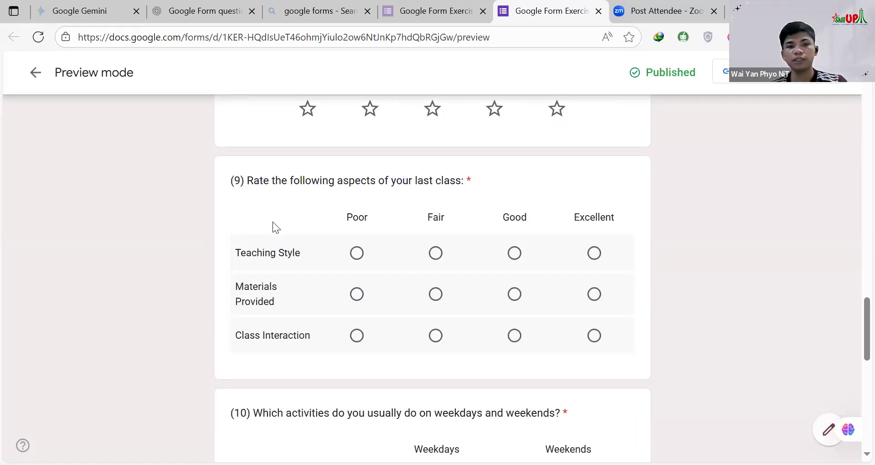
left_click(357, 253)
left_click(439, 255)
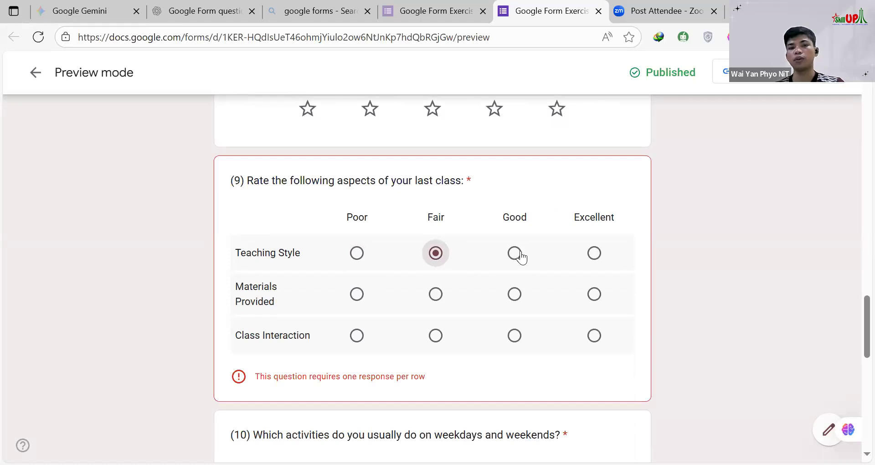
left_click(520, 256)
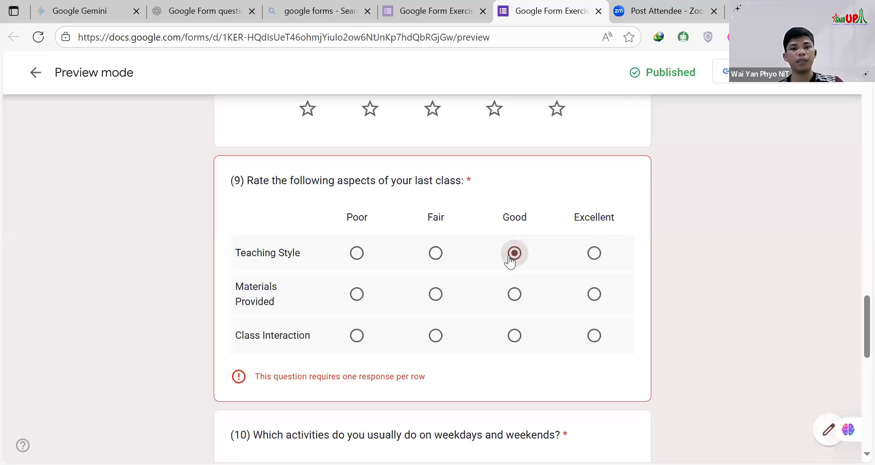
left_click(357, 253)
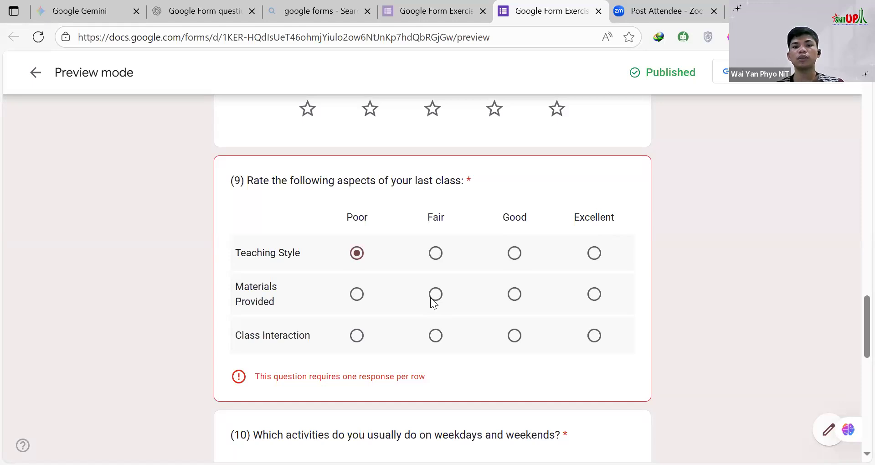
Step: Rate Materials Provided as Good, and try Good, Fair and Excellent for Class Interaction before settling on Good
left_click(514, 294)
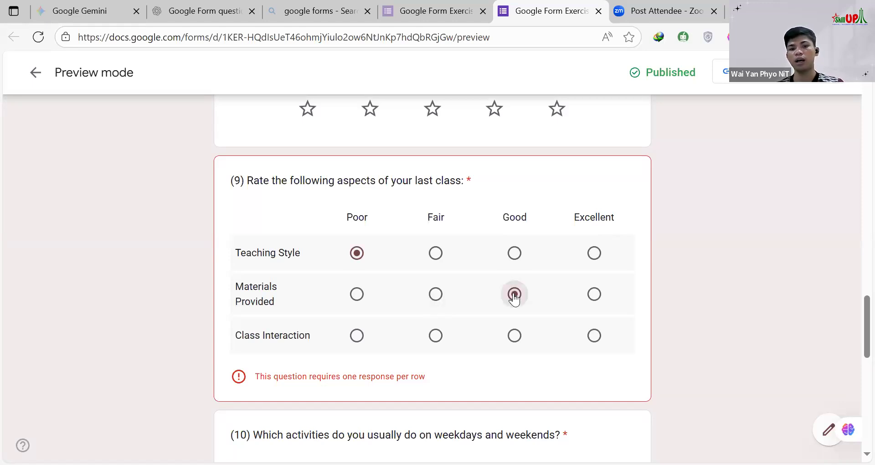
left_click(512, 341)
left_click(437, 341)
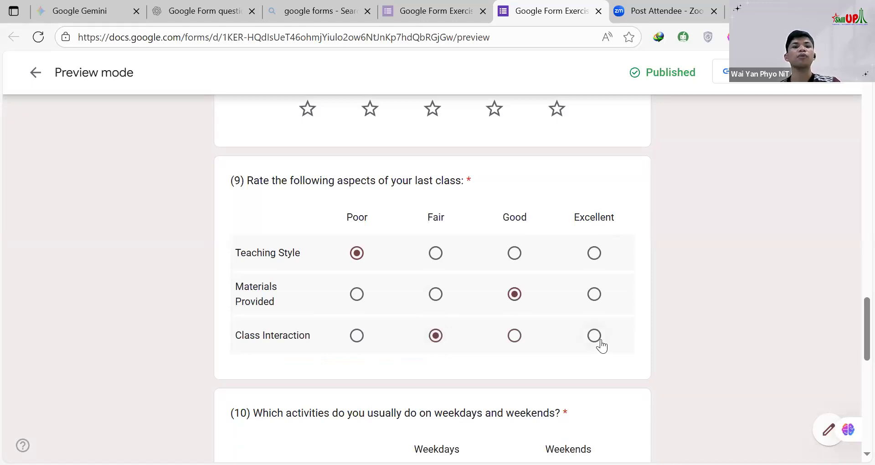
left_click(602, 346)
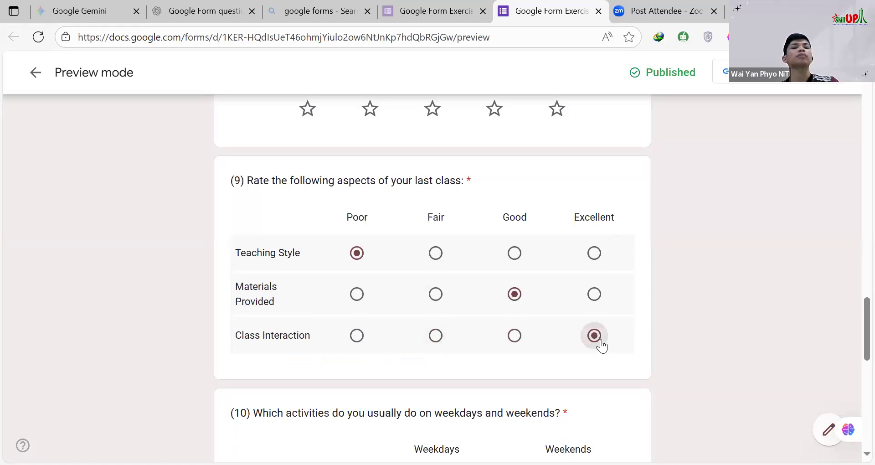
left_click(519, 337)
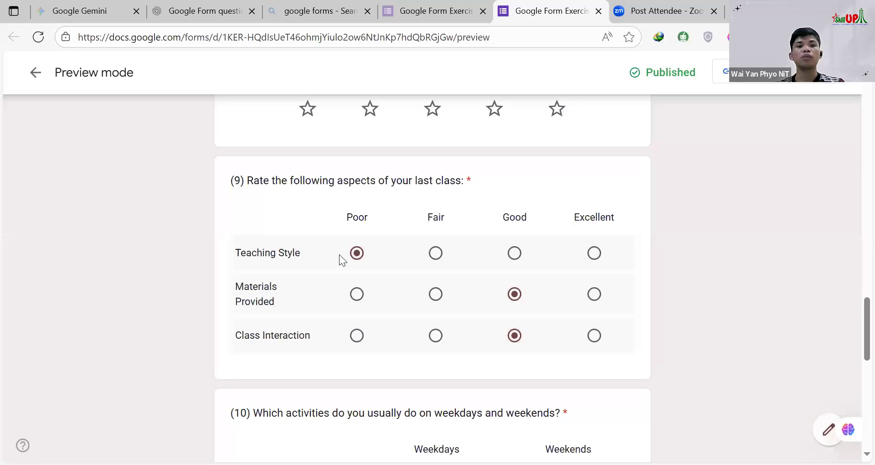
Step: In question 10, mark Reading for both weekdays and weekends, Exercise for weekdays and Gaming for weekends
scroll(340, 253, "down", 5)
scroll(343, 250, "down", 1)
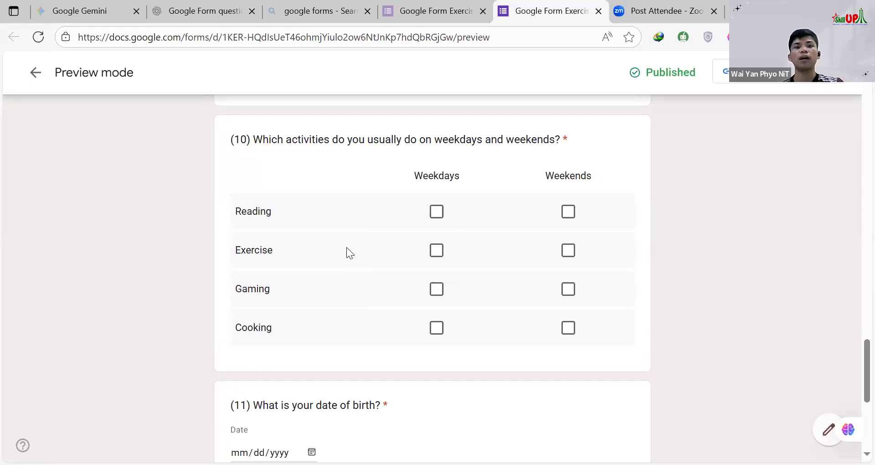
left_click(437, 211)
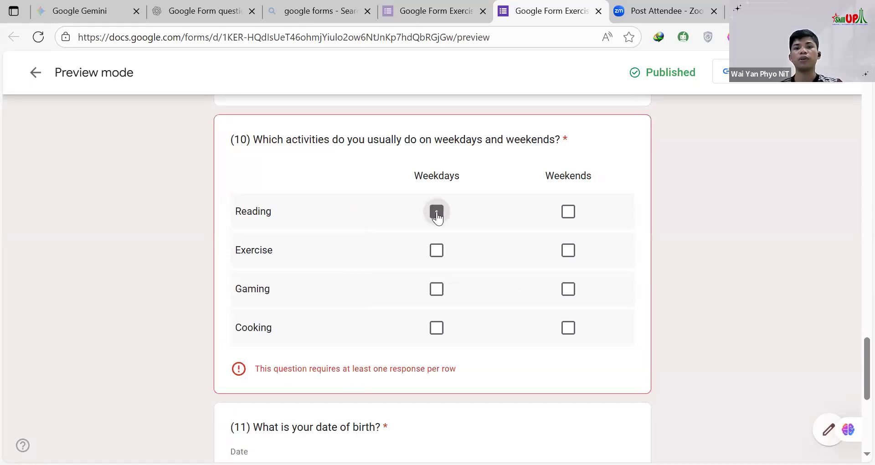
left_click(568, 212)
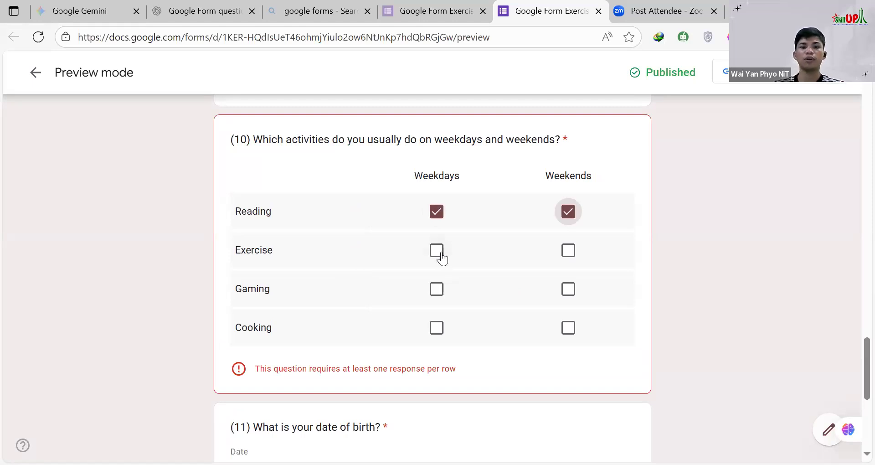
left_click(437, 251)
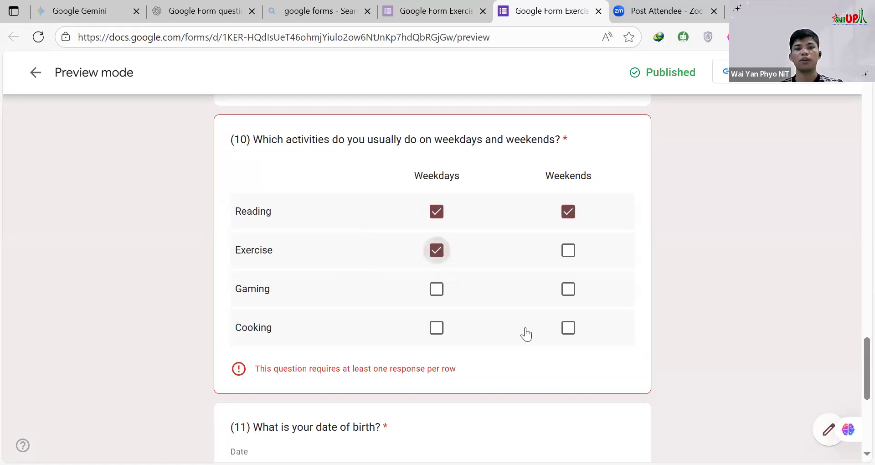
left_click(572, 294)
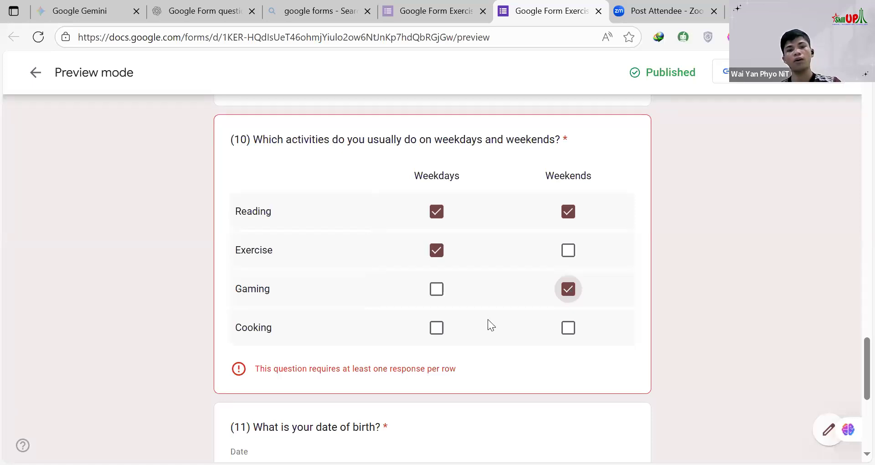
Step: Open the calendar for the date of birth in question 11 and close it without picking a date
scroll(487, 319, "down", 5)
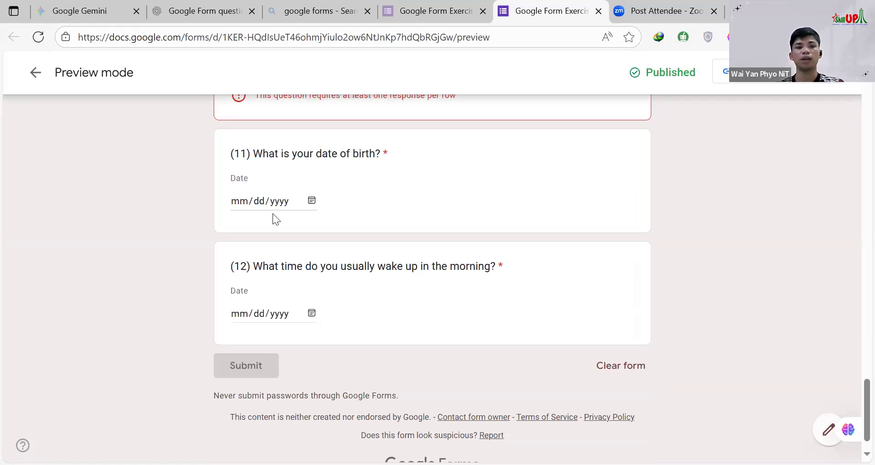
left_click(313, 201)
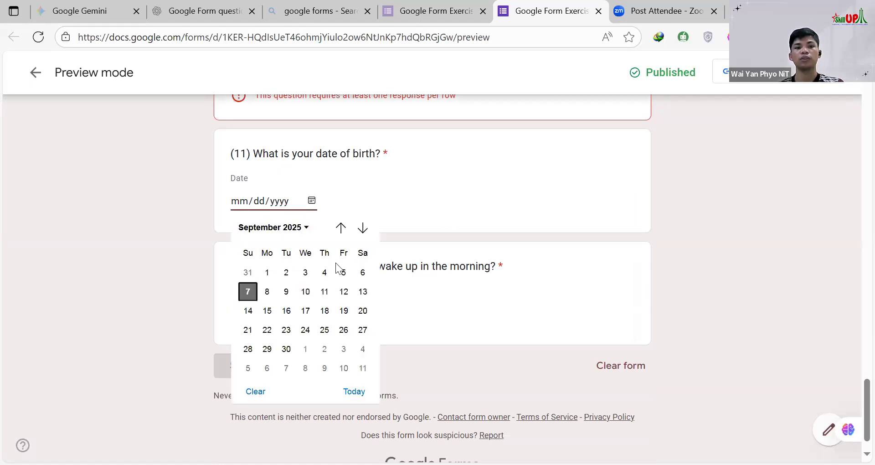
left_click(517, 106)
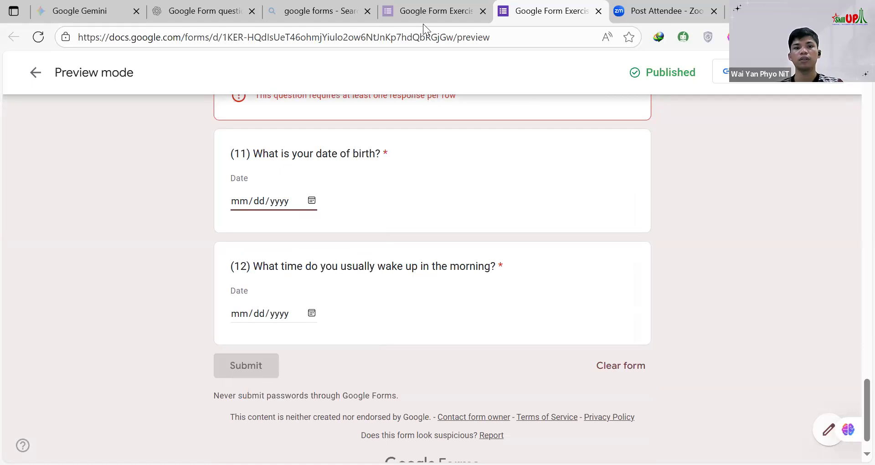
Step: In the form editor, change the type of question 12 about the usual wake-up time to Time
key("ctrl+shift+Tab")
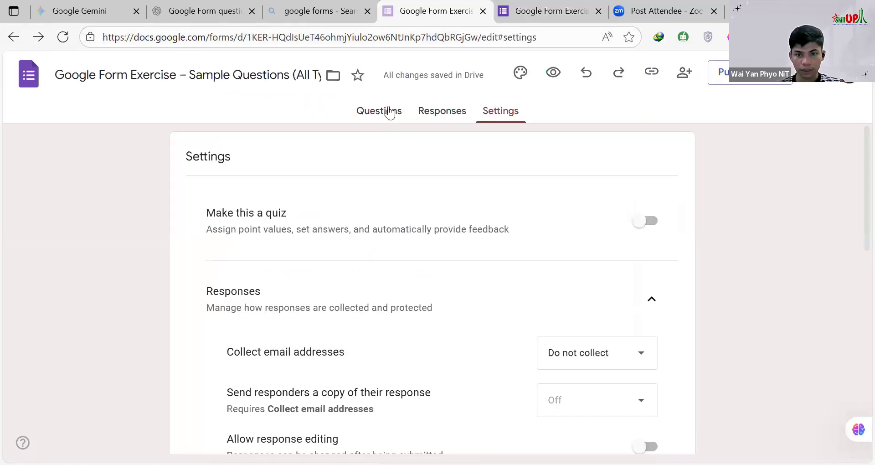
left_click(381, 114)
scroll(338, 323, "down", 20)
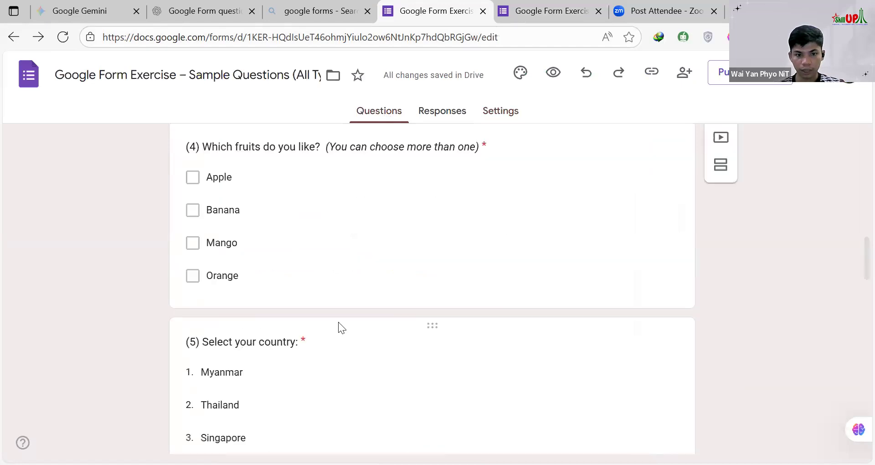
left_click(339, 325)
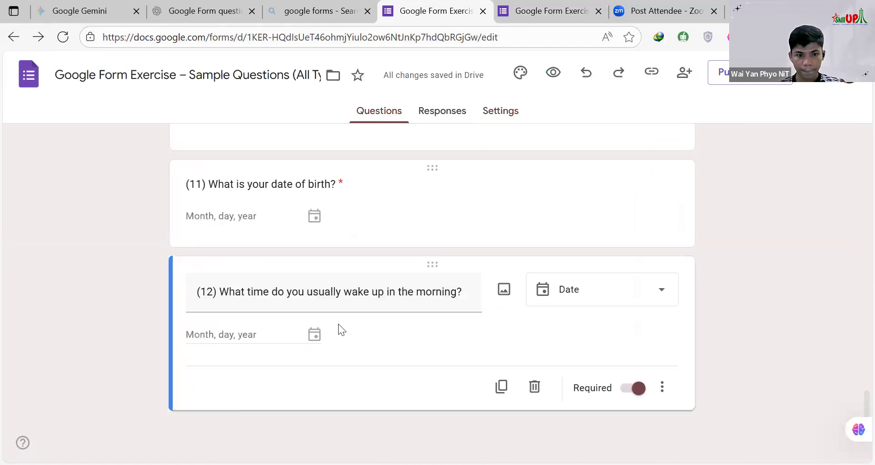
left_click(626, 295)
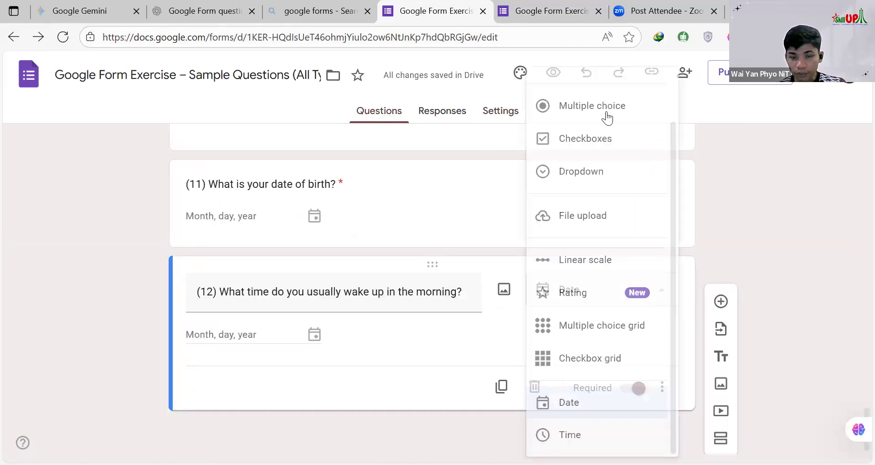
left_click(586, 437)
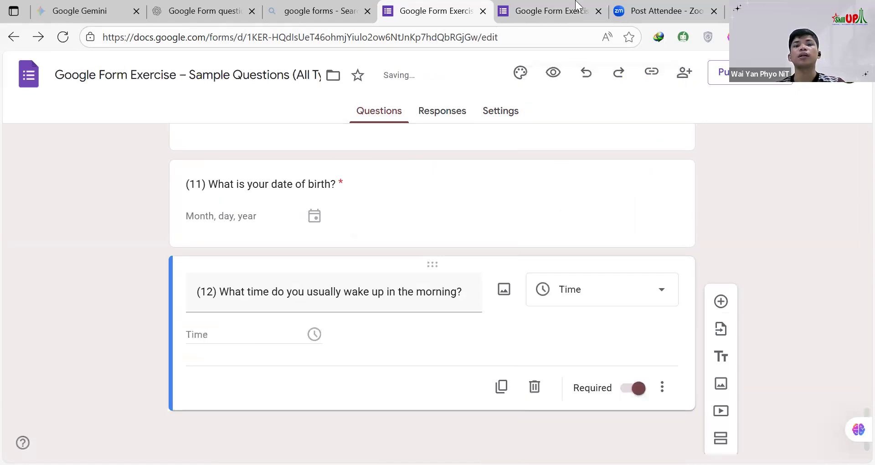
Step: Reload the form preview and bring up question 12 with its updated answer type
left_click(546, 12)
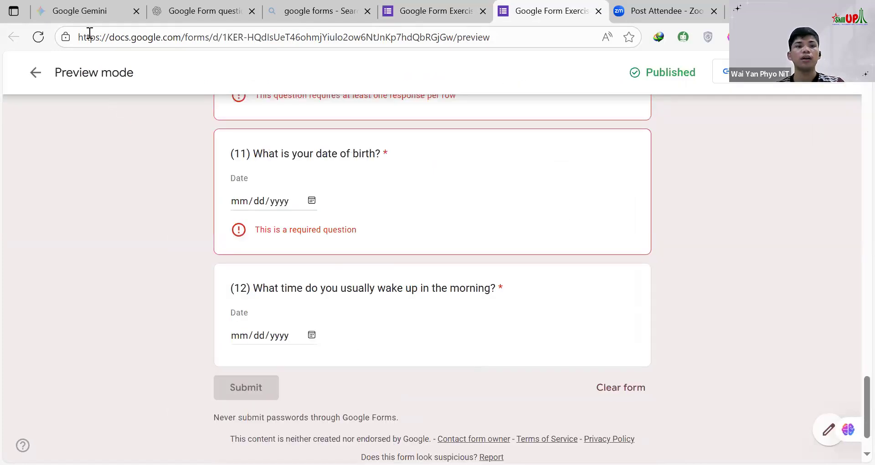
left_click(38, 37)
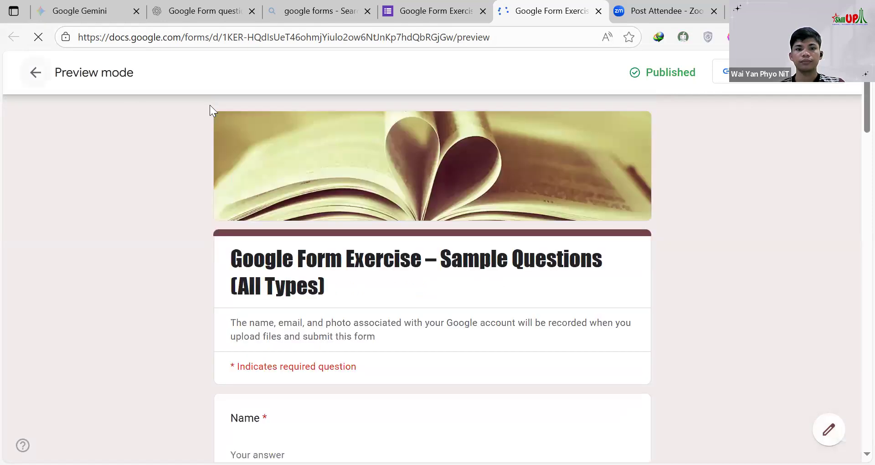
scroll(335, 210, "down", 8)
scroll(354, 215, "down", 20)
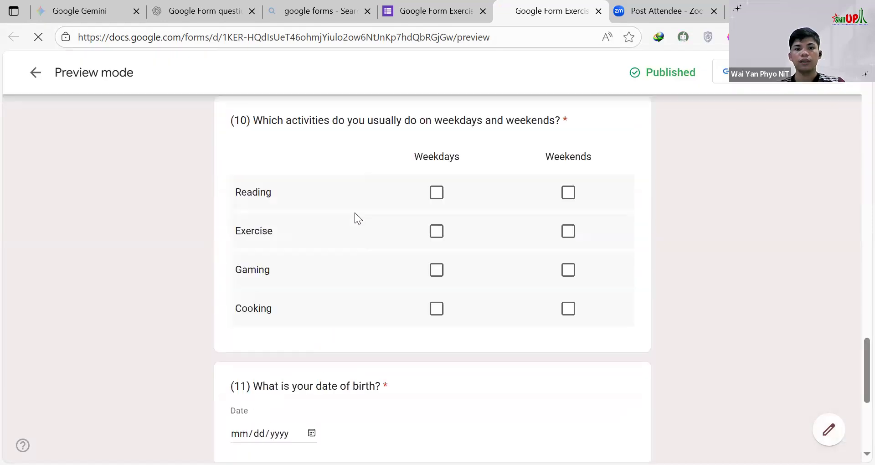
scroll(299, 282, "down", 5)
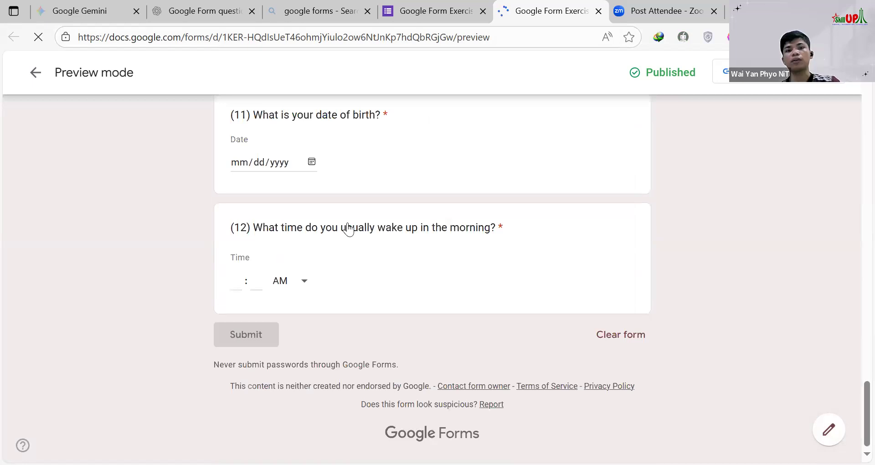
Step: Point out the hour, minute and AM/PM fields of question 12 without entering a time
left_click(236, 280)
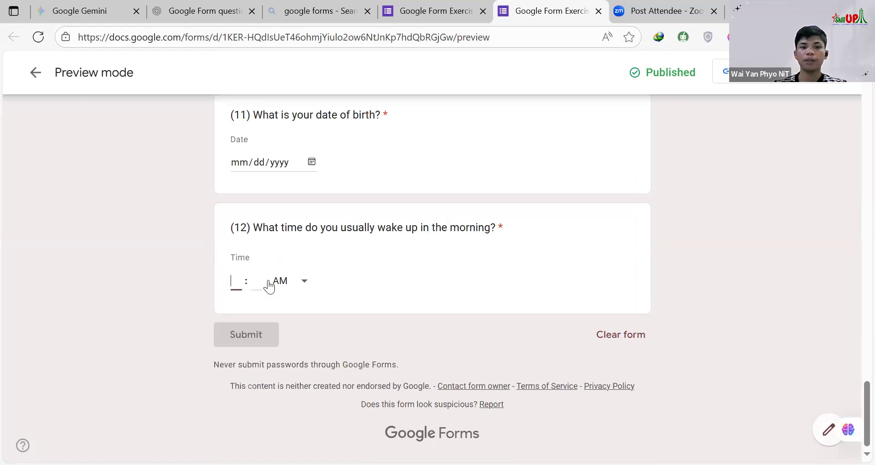
left_click(255, 280)
left_click(296, 281)
left_click(382, 276)
left_click(255, 279)
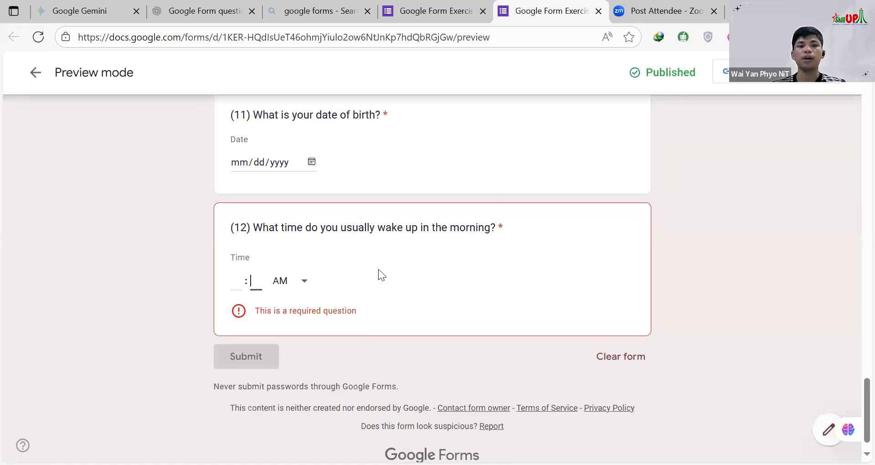
Step: Review questions 7 to 9 in the preview again, highlighting the text and rating numbers of question 8
scroll(302, 277, "up", 12)
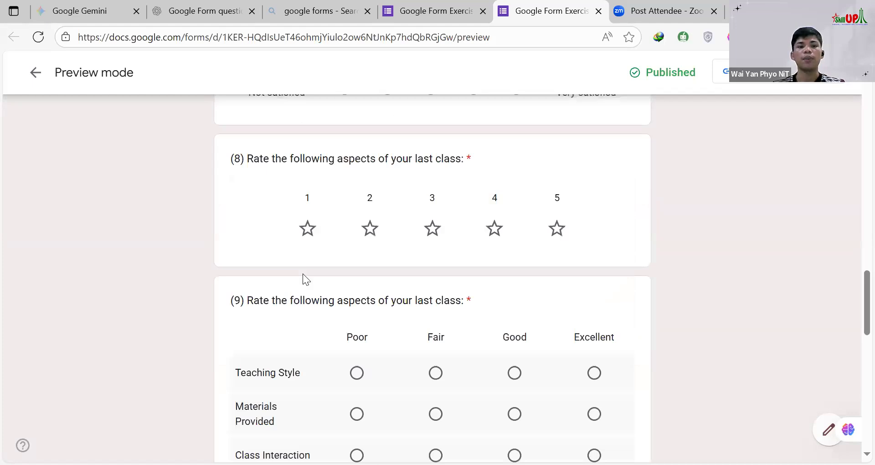
scroll(300, 264, "up", 2)
scroll(310, 200, "down", 2)
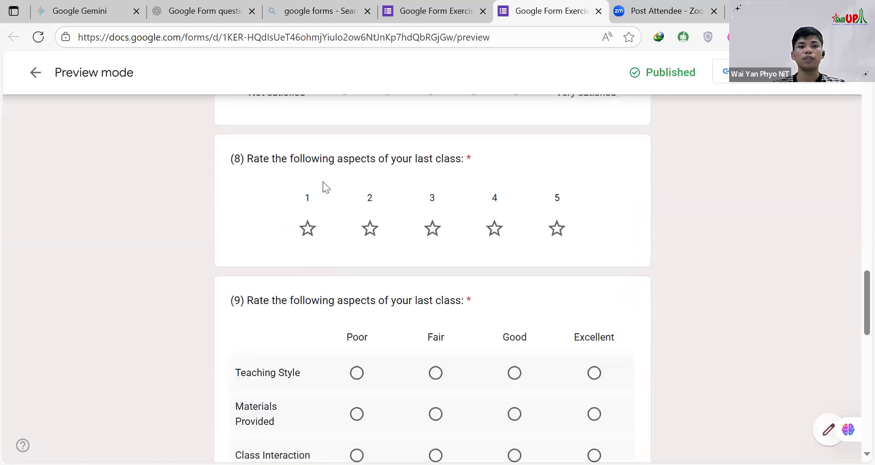
scroll(296, 296, "up", 4)
scroll(260, 245, "down", 2)
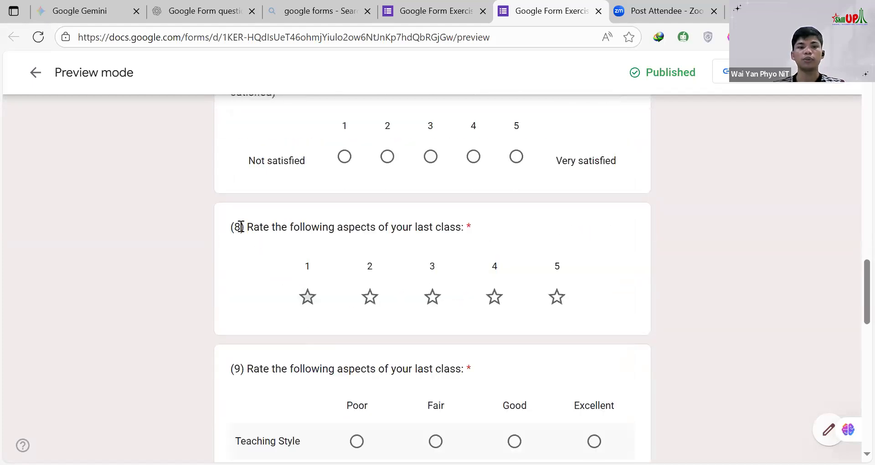
left_click_drag(244, 226, 582, 291)
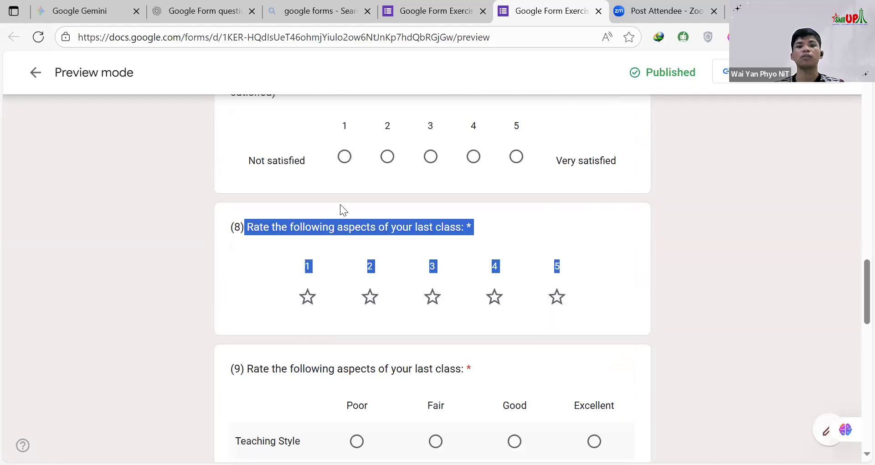
scroll(329, 177, "up", 2)
left_click(330, 177)
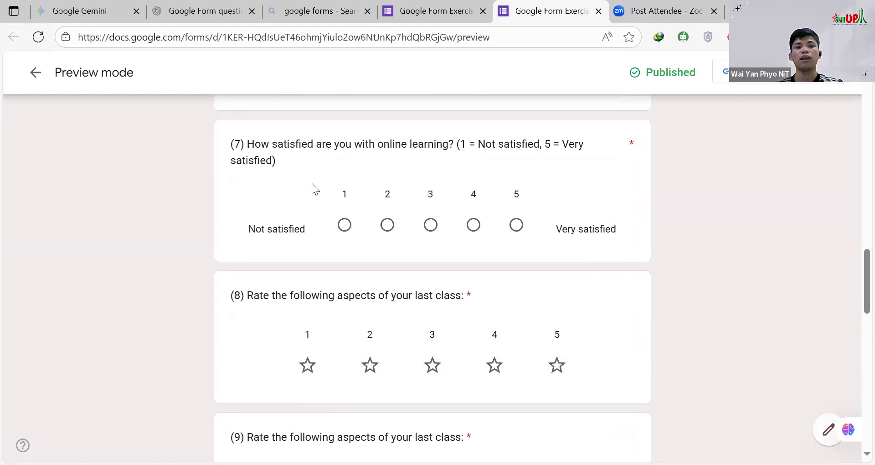
scroll(245, 175, "down", 3)
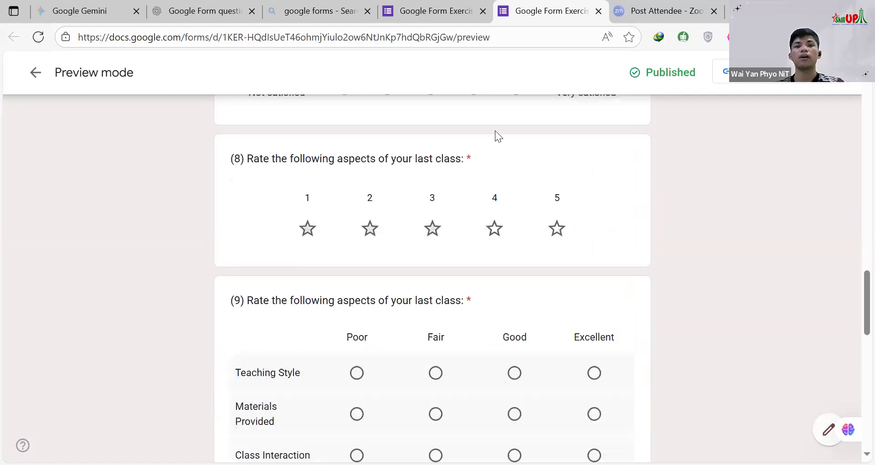
scroll(570, 111, "up", 3)
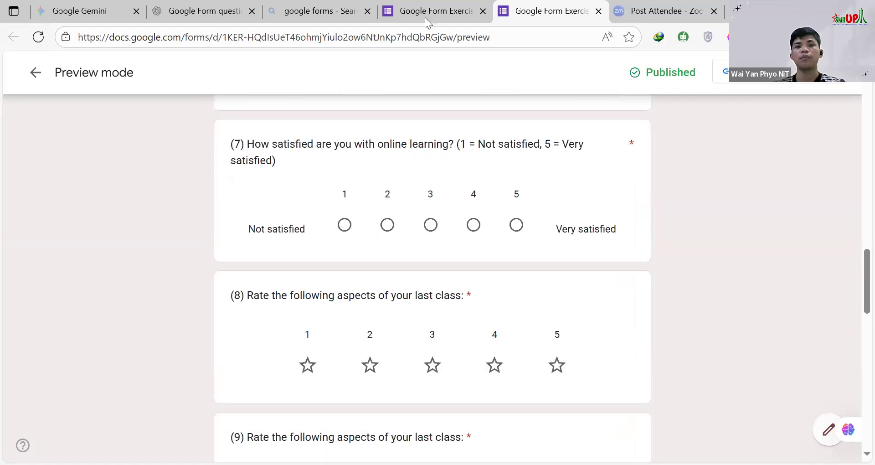
Step: Return to the form editor and reload the form so that it can be edited again
left_click(434, 14)
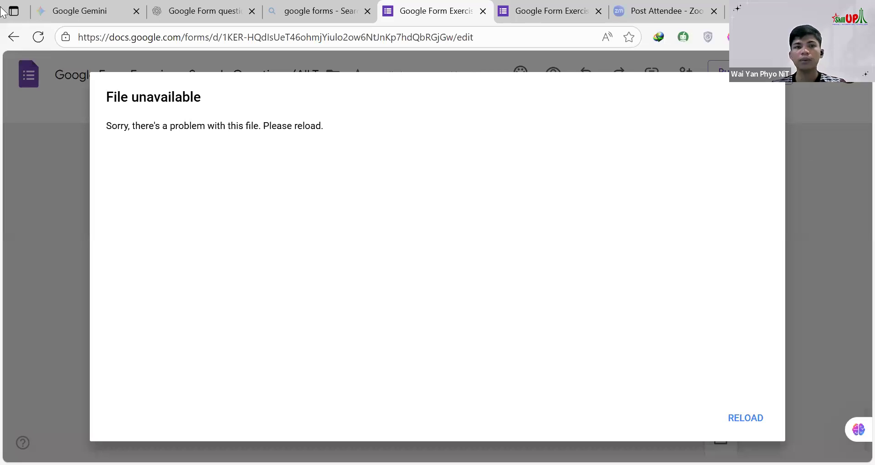
left_click(14, 39)
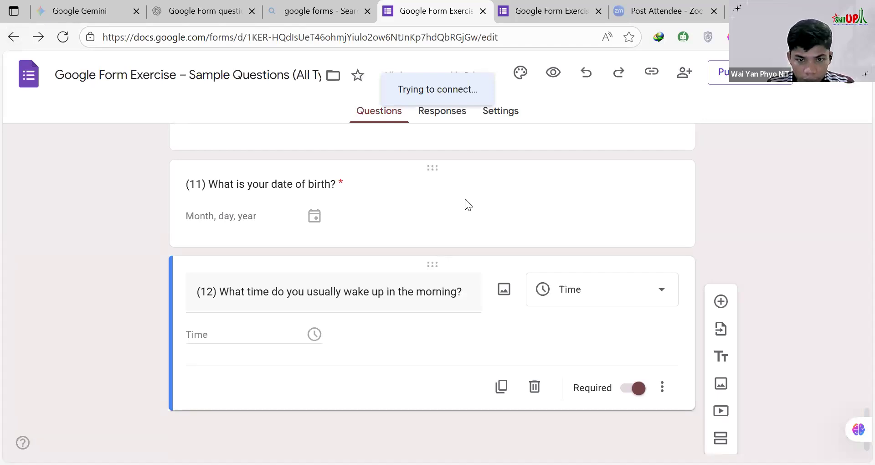
scroll(465, 199, "up", 15)
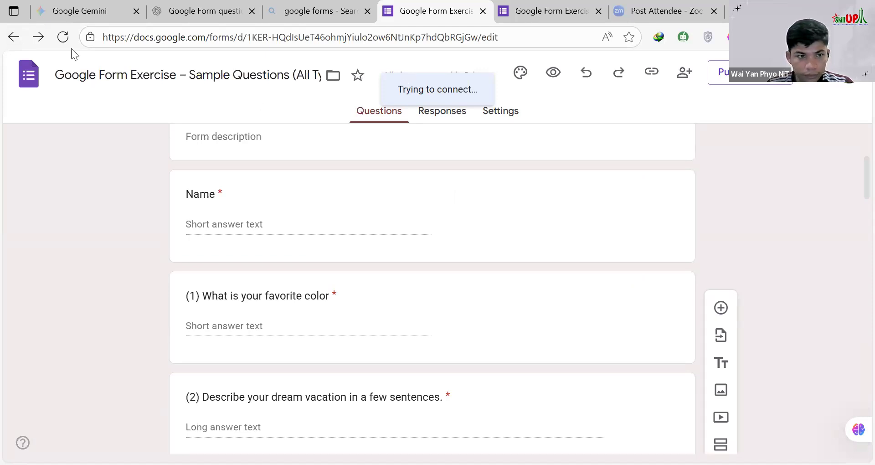
left_click(64, 37)
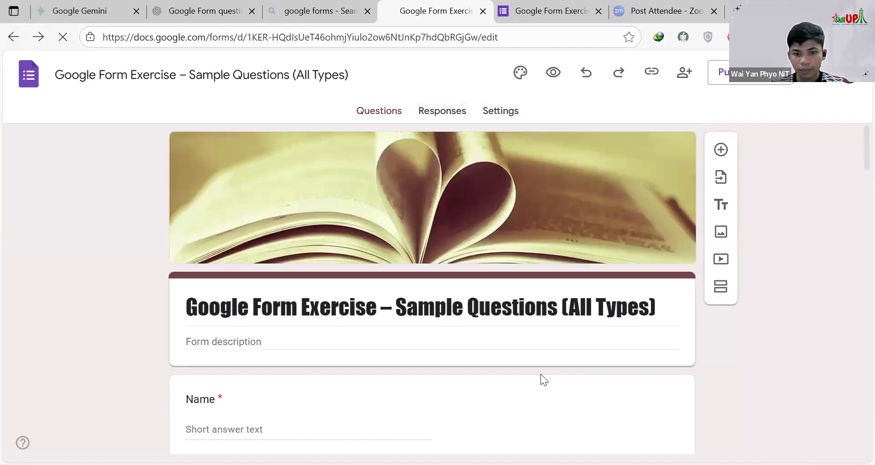
scroll(541, 363, "down", 3)
scroll(540, 363, "down", 5)
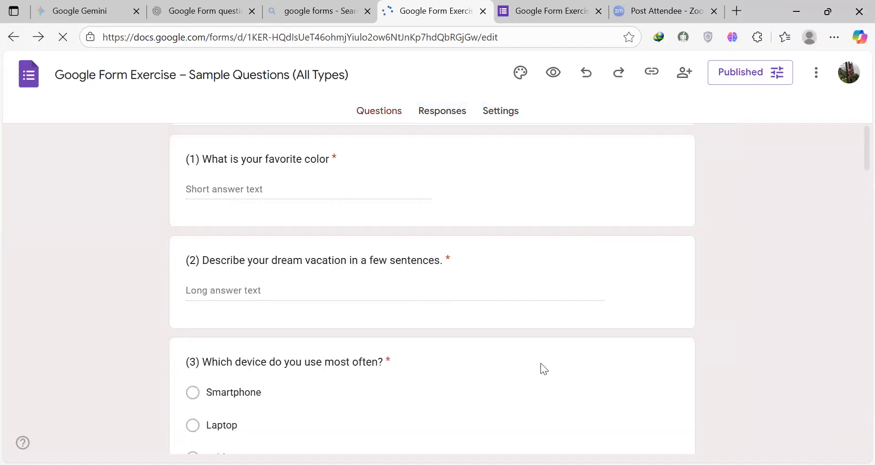
scroll(540, 362, "up", 8)
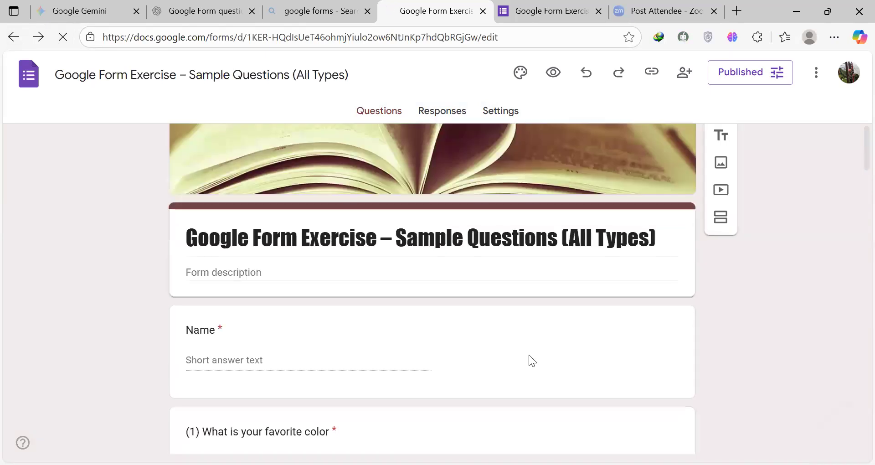
Step: Add a new question titled "Name" above the existing Name question
scroll(492, 180, "down", 3)
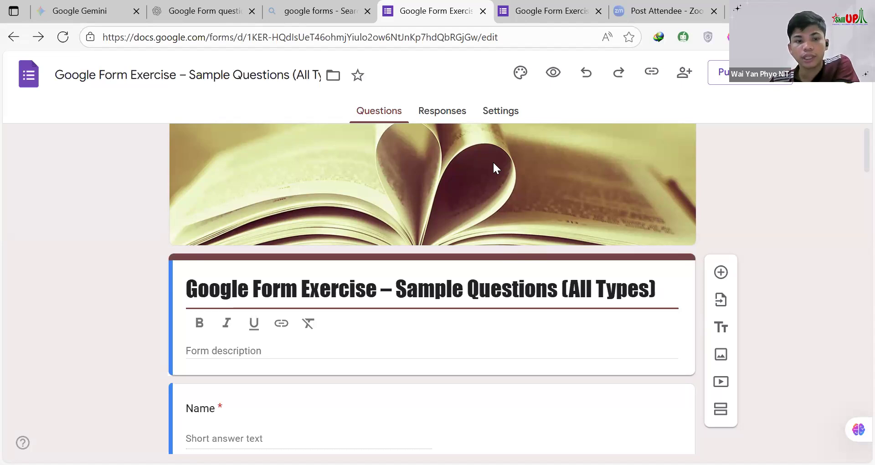
scroll(493, 172, "down", 9)
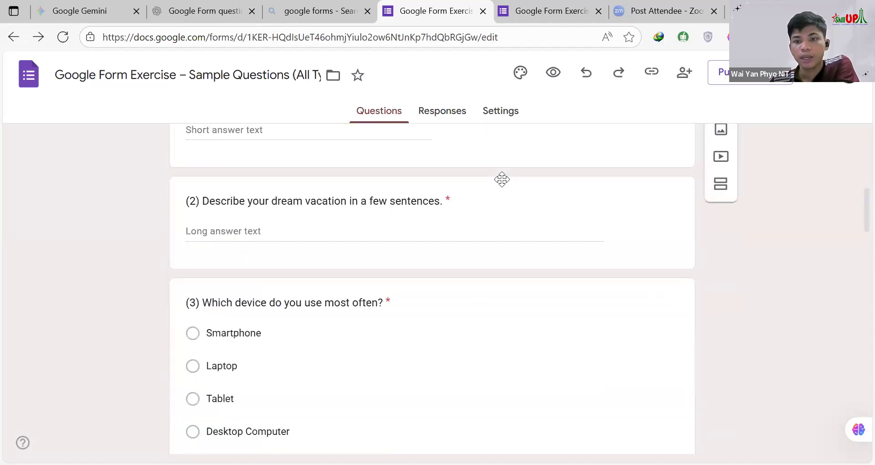
scroll(486, 202, "up", 4)
left_click(485, 202)
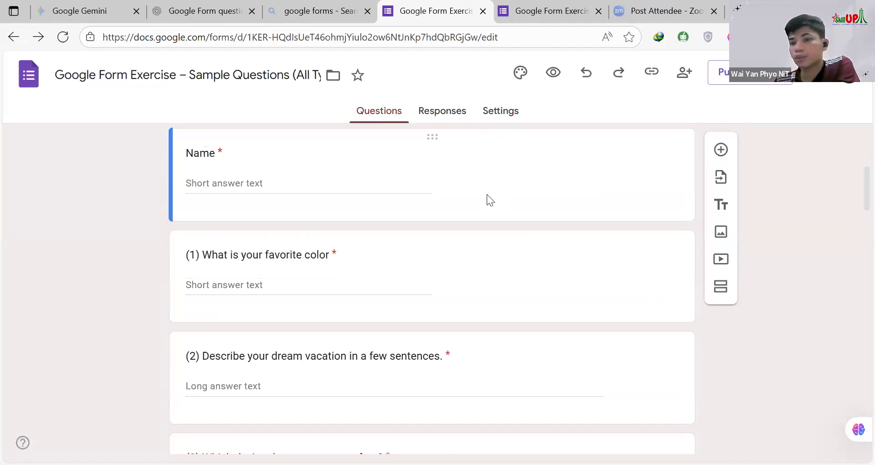
left_click(722, 150)
left_click(206, 168)
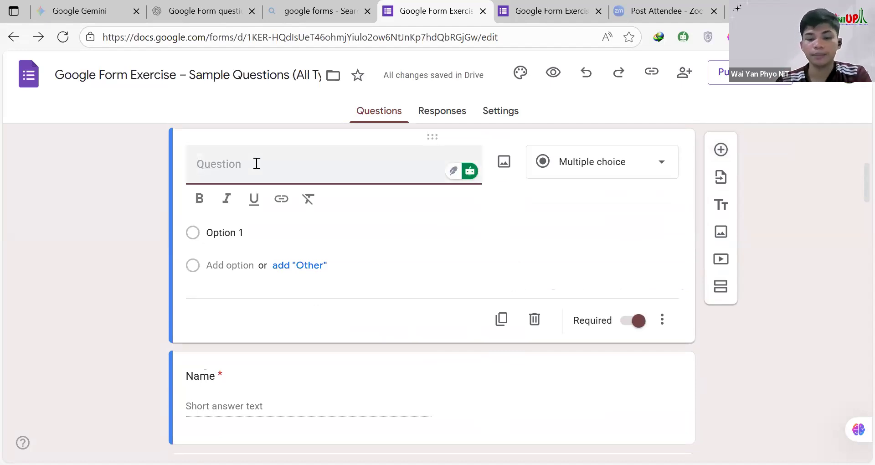
type("Name")
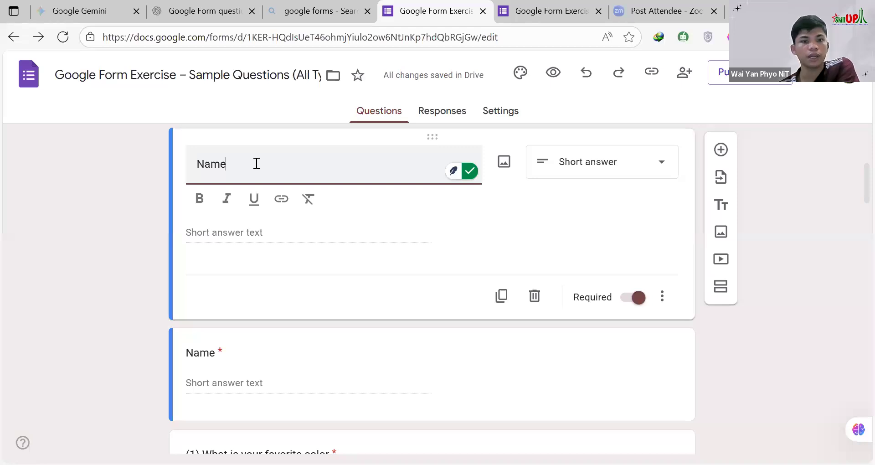
left_click(262, 194)
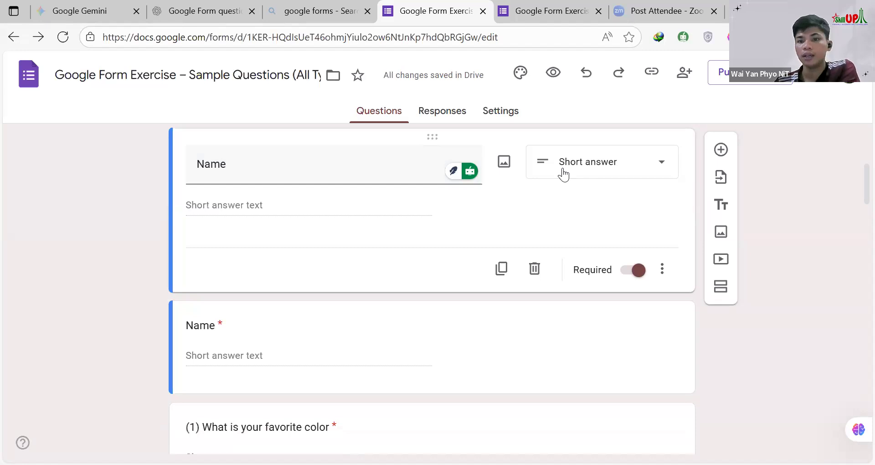
Step: Review the available question types for the new Name question, from Short answer through Time, without changing the type
left_click(663, 165)
scroll(579, 301, "down", 2)
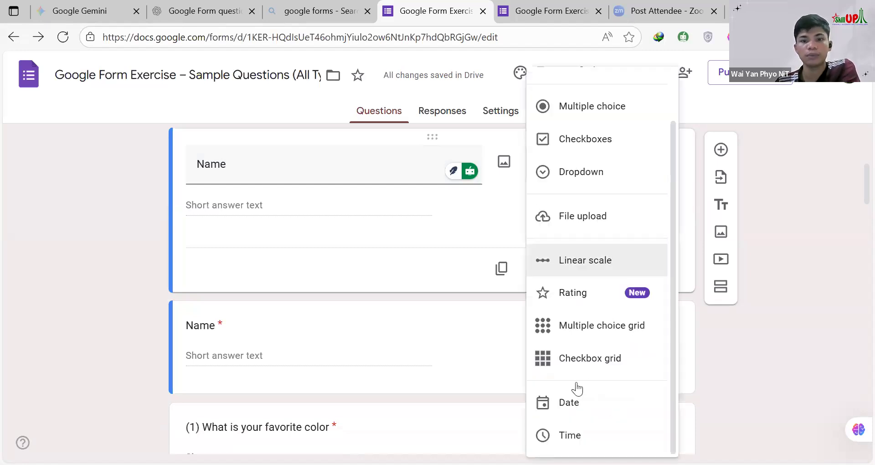
scroll(580, 150, "up", 2)
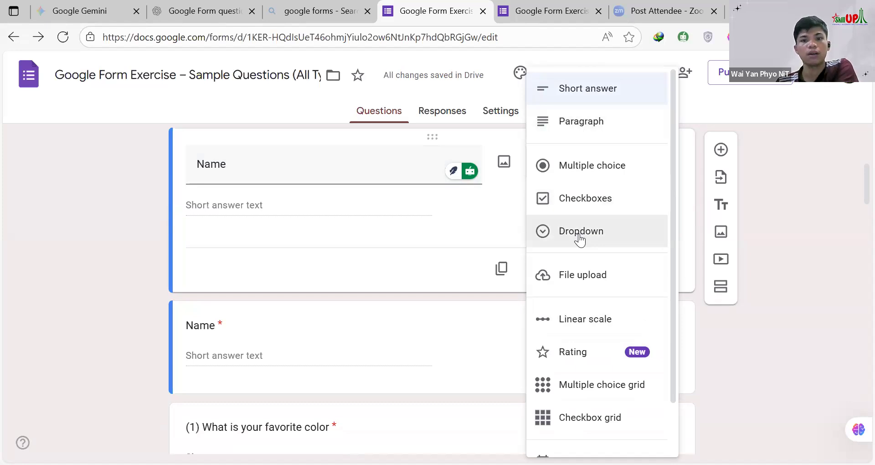
scroll(588, 230, "down", 2)
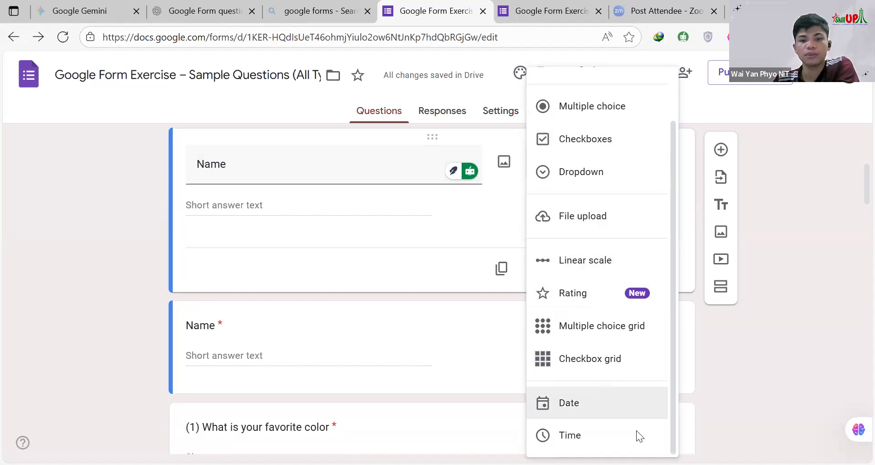
left_click(368, 166)
left_click(369, 166)
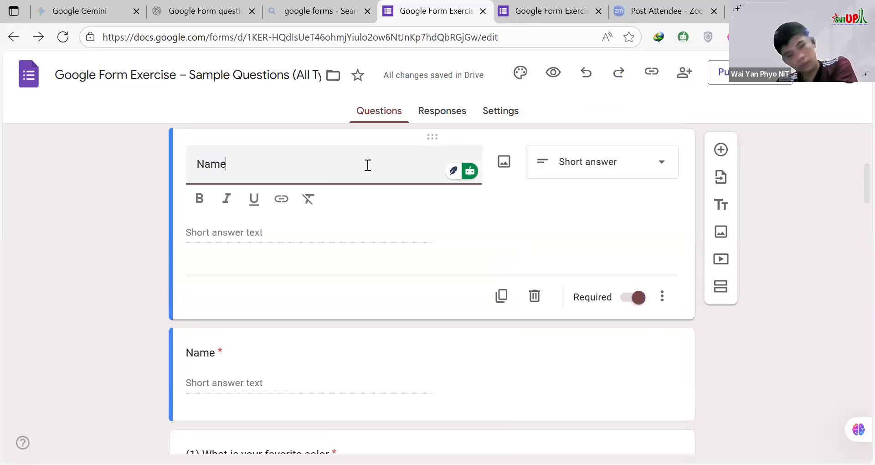
left_click(567, 160)
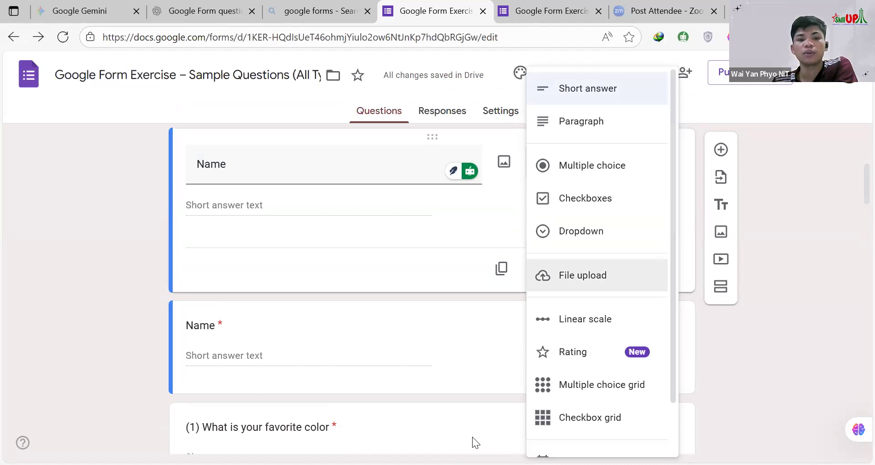
left_click(312, 177)
Step: Try the Paragraph and Multiple choice types on the new Name question and set it back to Short answer
left_click(580, 174)
left_click(573, 122)
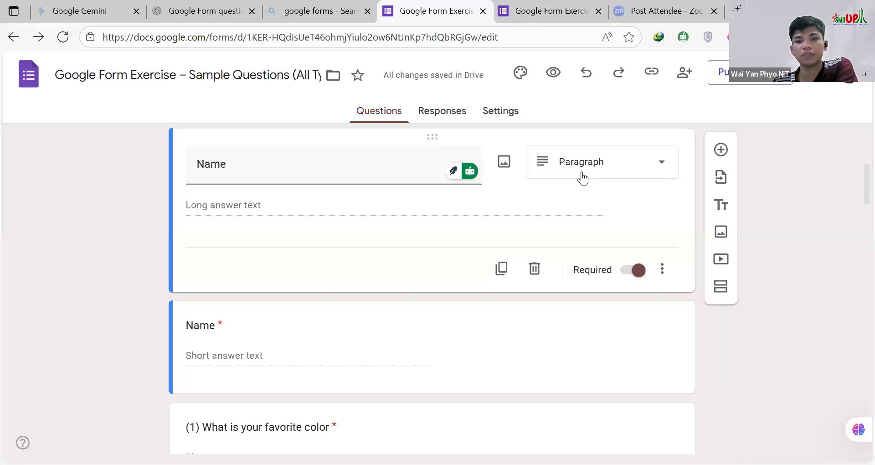
left_click(582, 177)
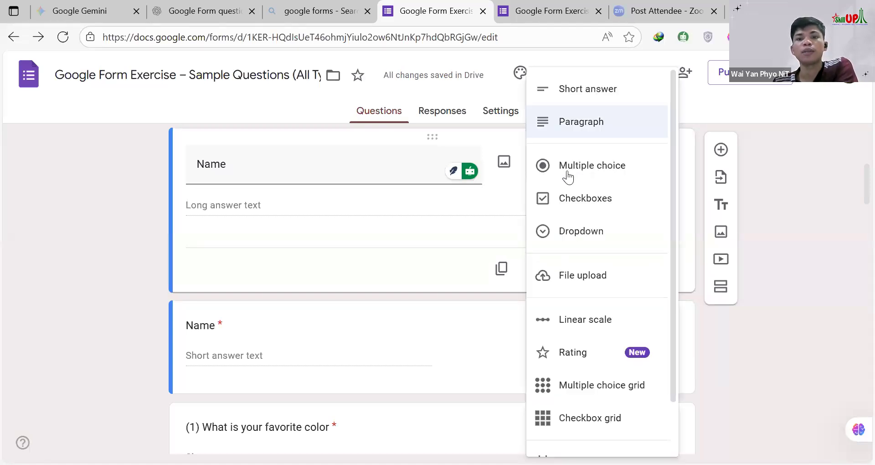
left_click(567, 176)
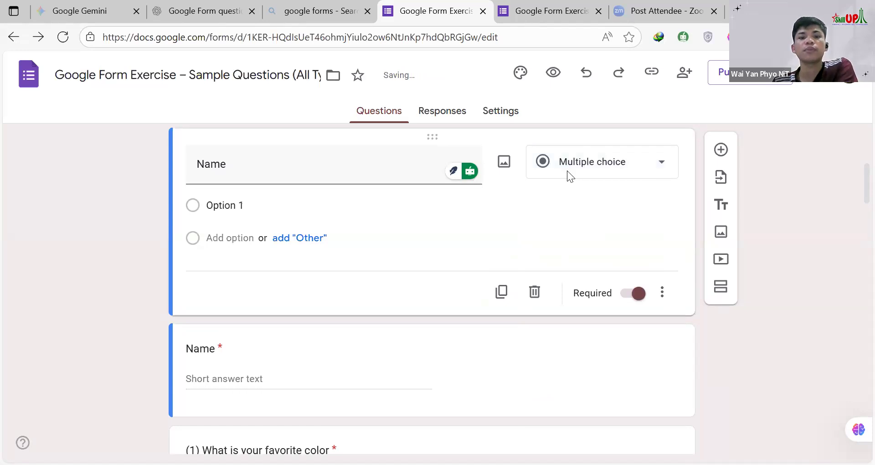
left_click(570, 173)
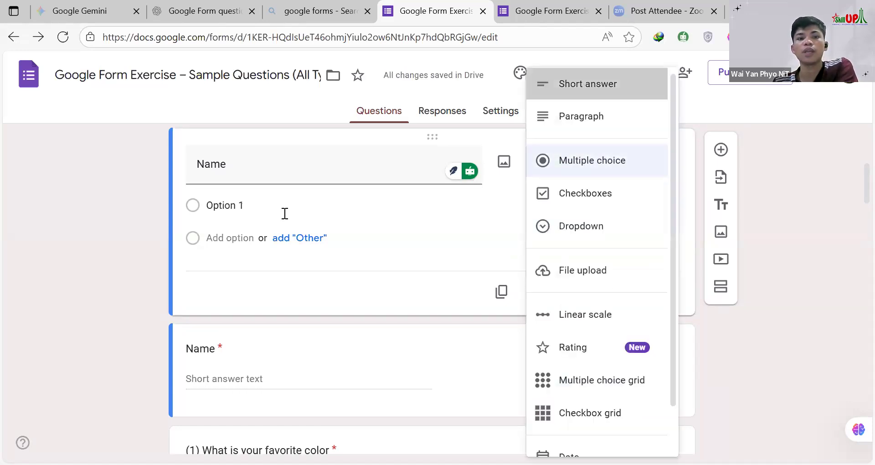
Step: Replace the title of the new top question with "Birthday"
double_click(255, 237)
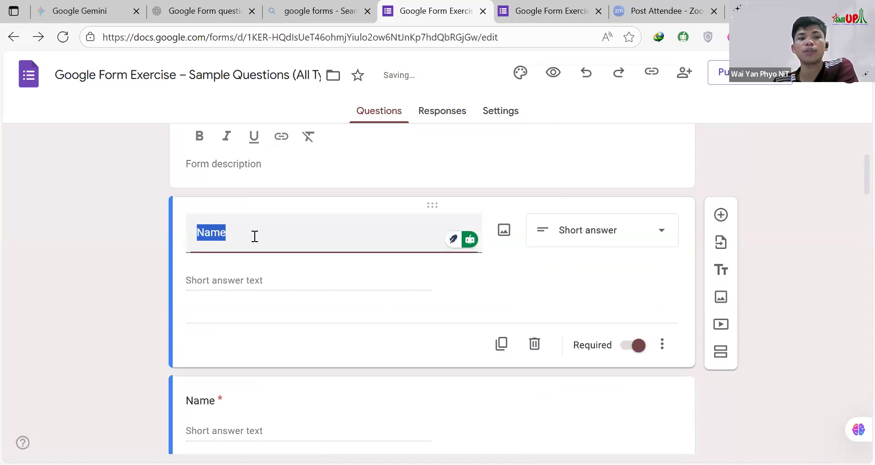
left_click(602, 240)
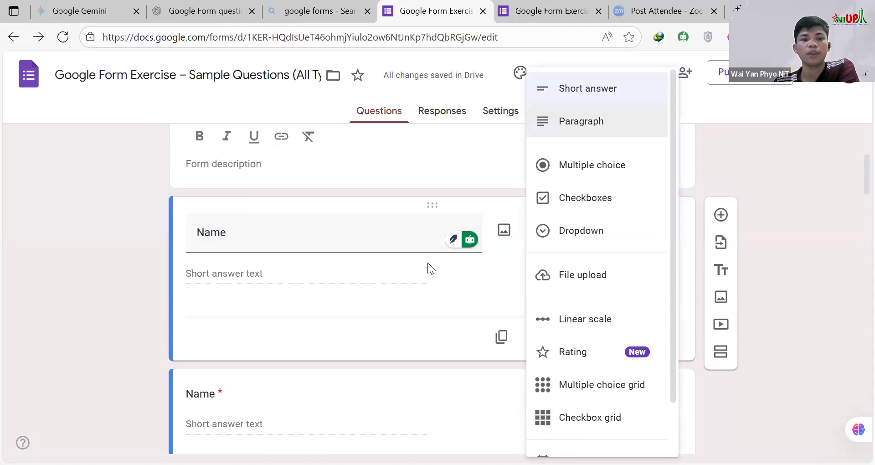
left_click(486, 284)
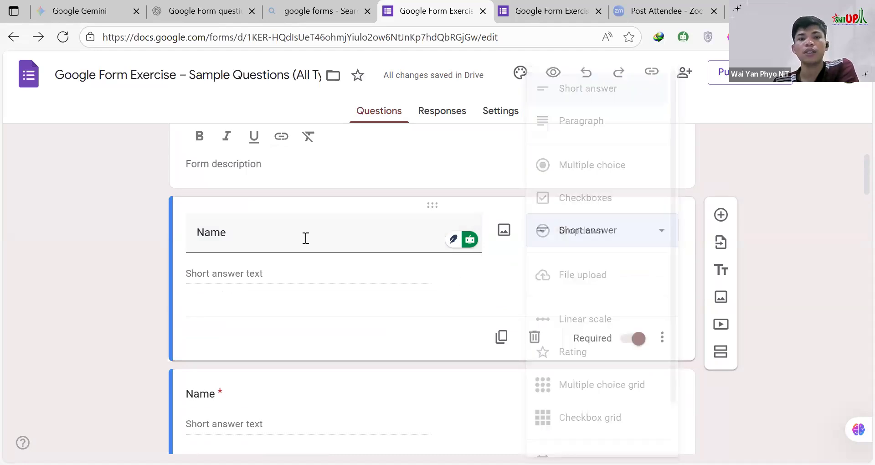
left_click_drag(275, 232, 70, 217)
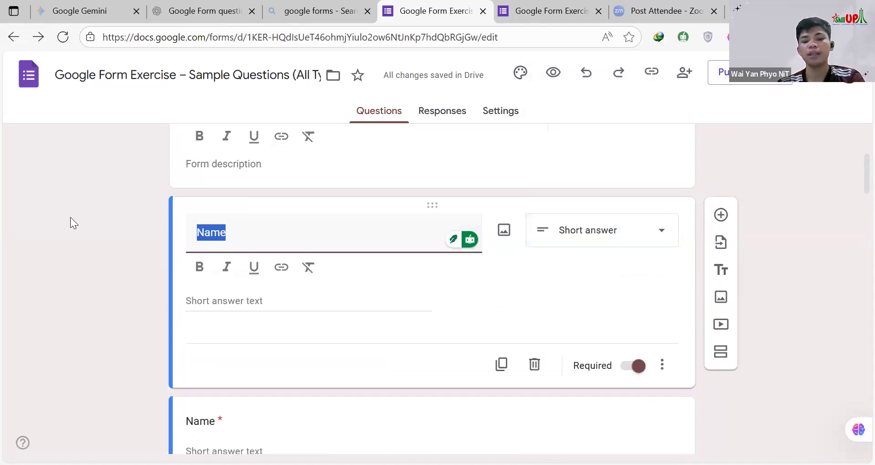
type("Birt")
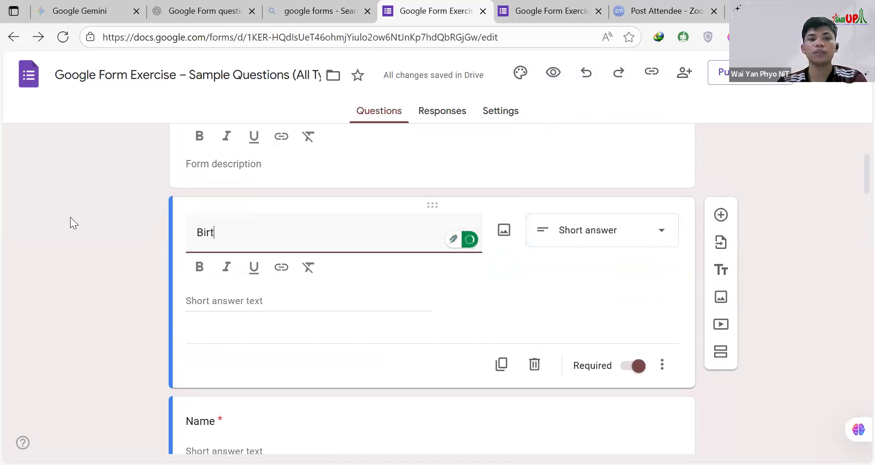
type("hday")
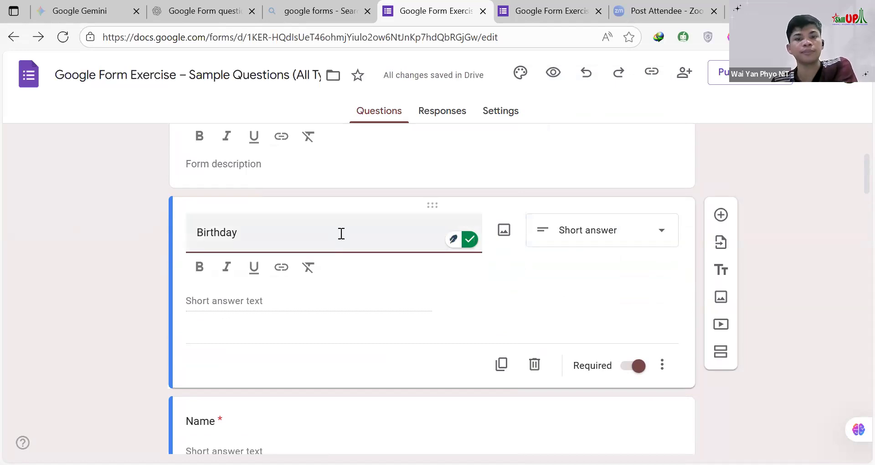
Step: Examine the question types that could suit the Birthday question, including Date, without choosing one
left_click(587, 246)
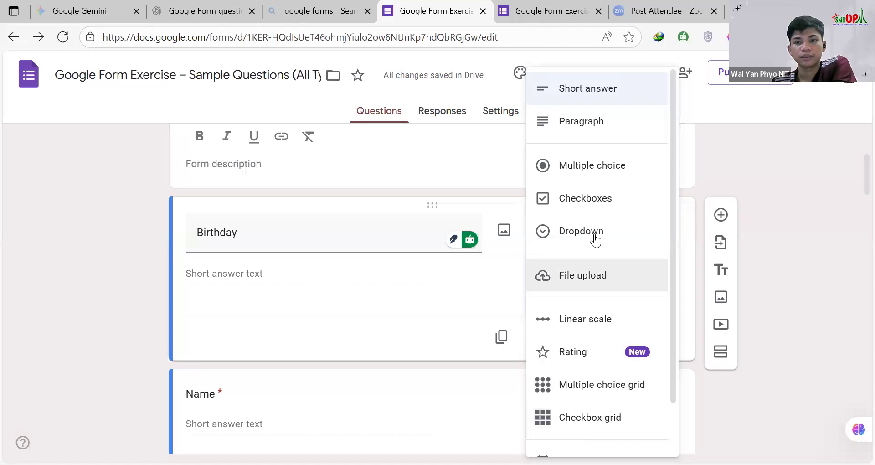
scroll(594, 238, "down", 2)
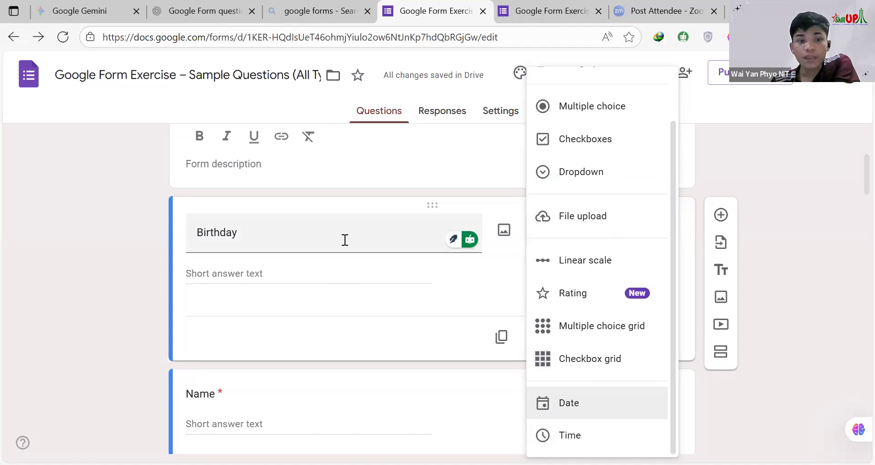
scroll(337, 240, "up", 2)
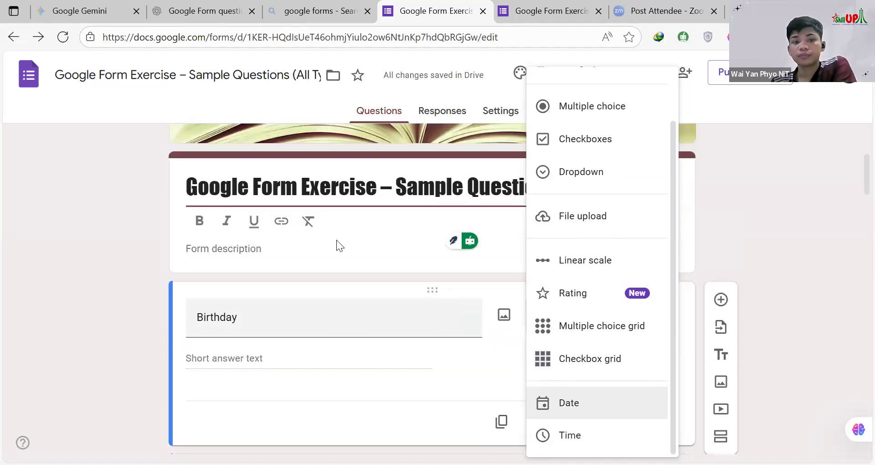
scroll(314, 244, "down", 5)
scroll(254, 197, "up", 2)
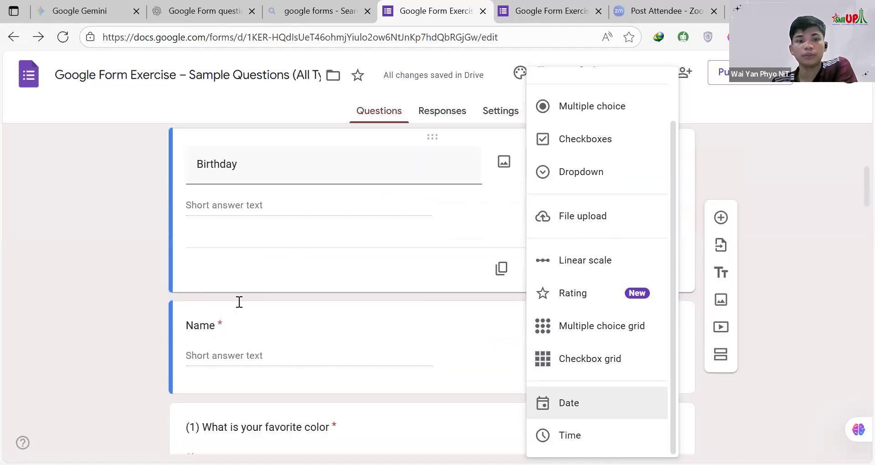
scroll(239, 299, "up", 3)
Step: Clear the title of the Birthday question and change its type to Time
left_click(126, 293)
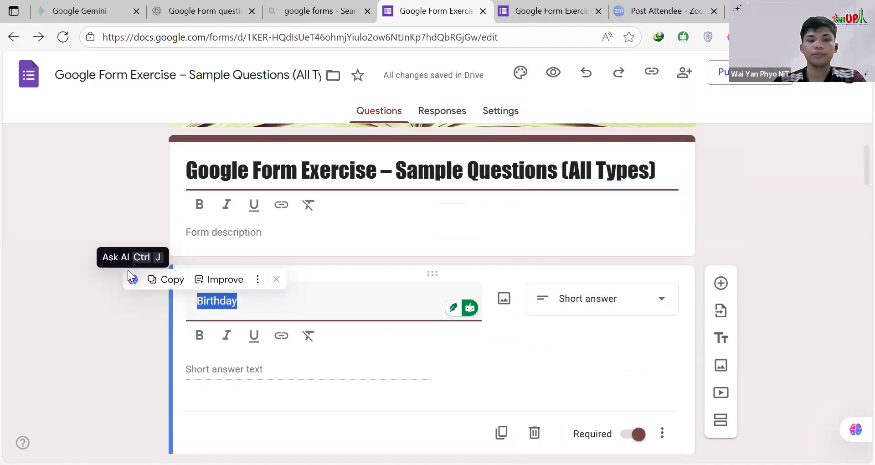
type("T")
key("BackSpace")
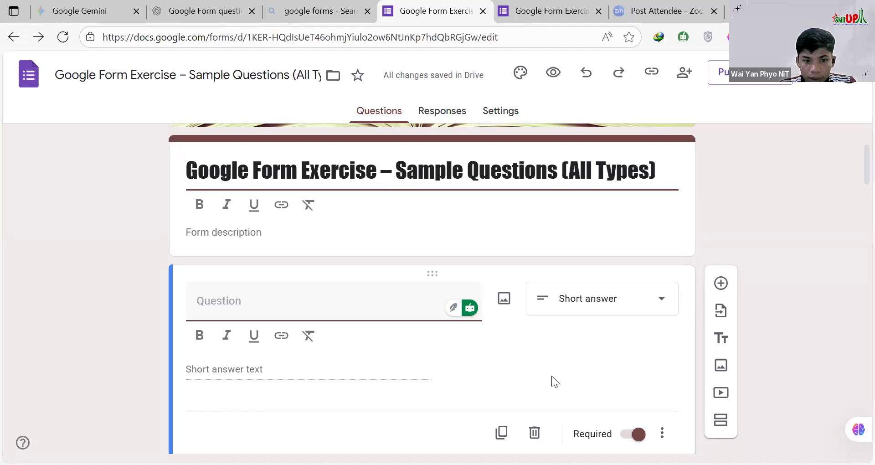
left_click(537, 406)
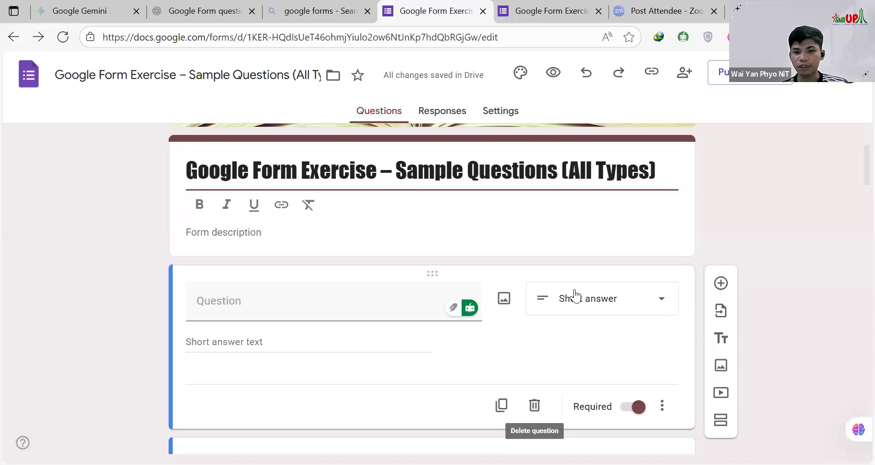
left_click(589, 296)
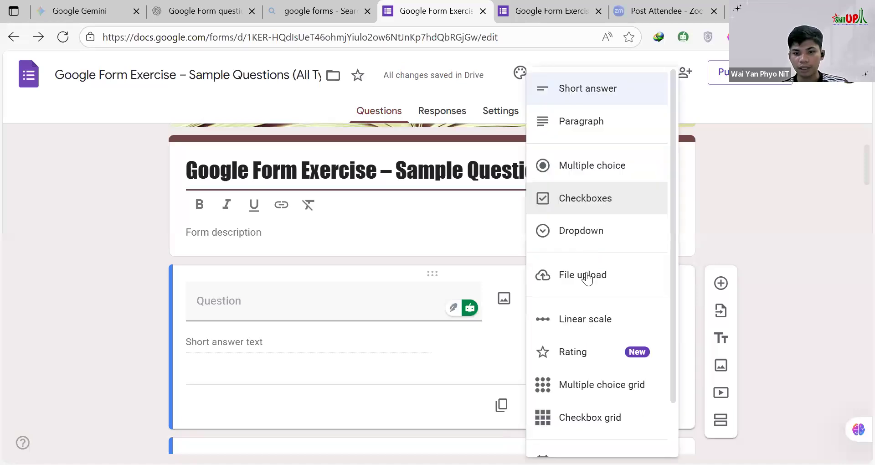
scroll(590, 320, "down", 2)
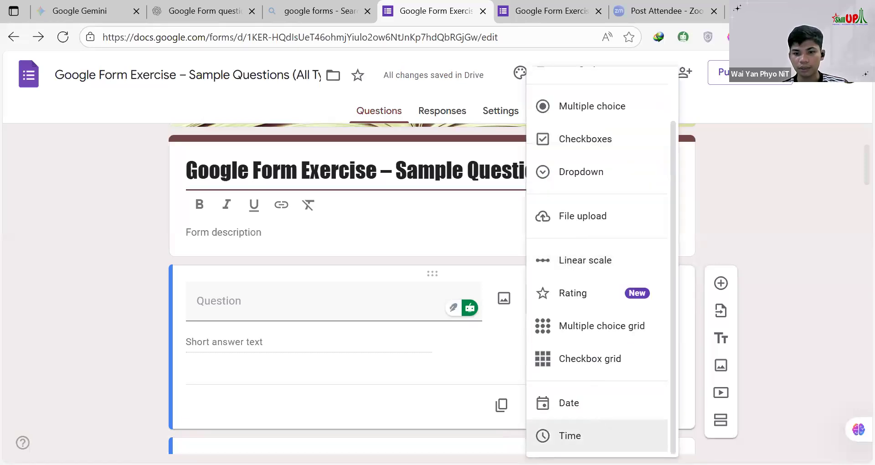
left_click(577, 435)
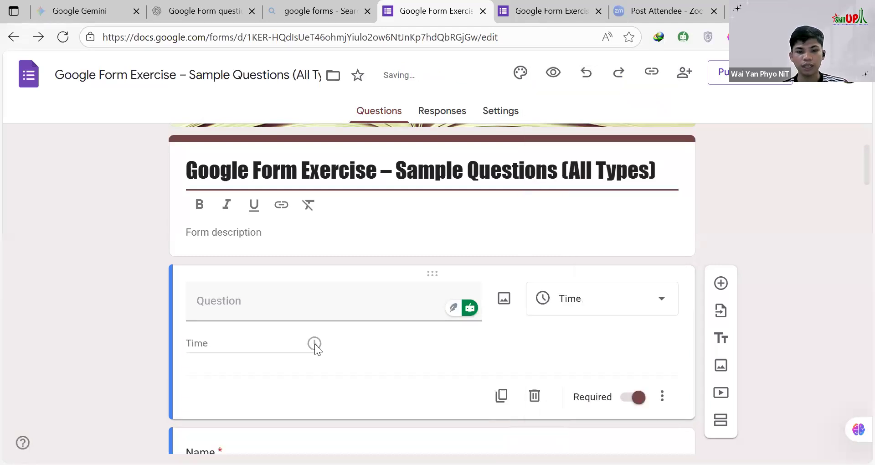
Step: Switch to the form preview and examine question 12, pointing out its wording and its hour, minute and AM/PM fields
left_click(558, 11)
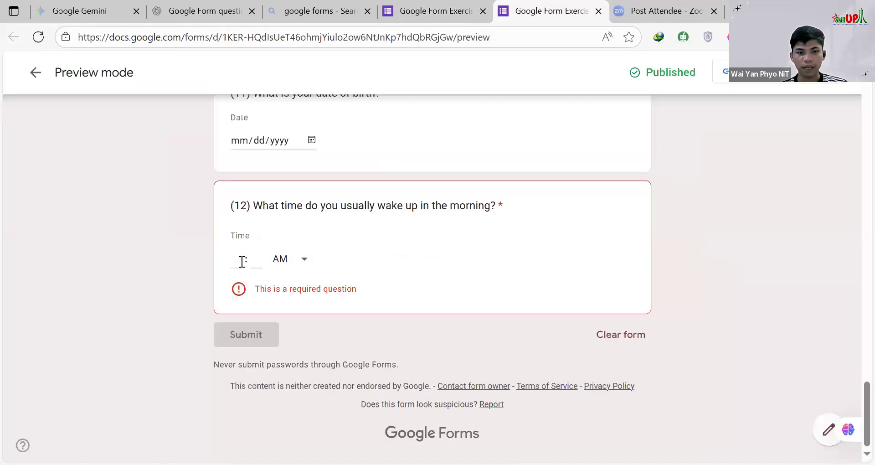
left_click(304, 261)
left_click(386, 253)
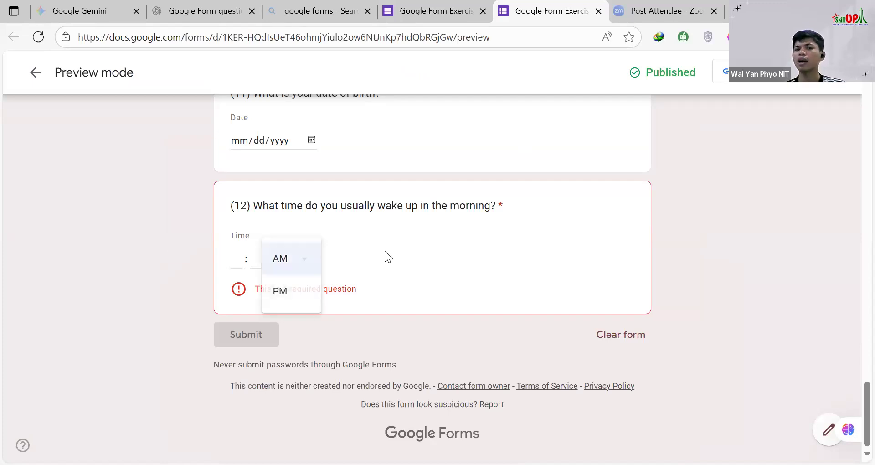
left_click(236, 258)
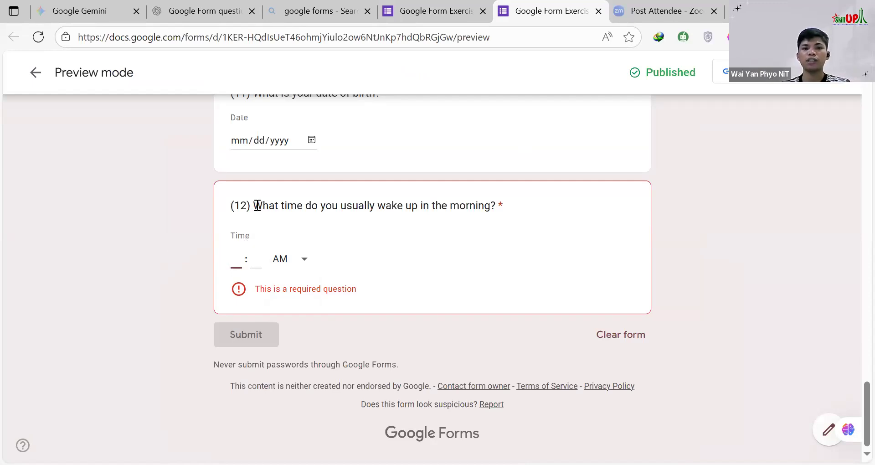
left_click_drag(253, 206, 412, 207)
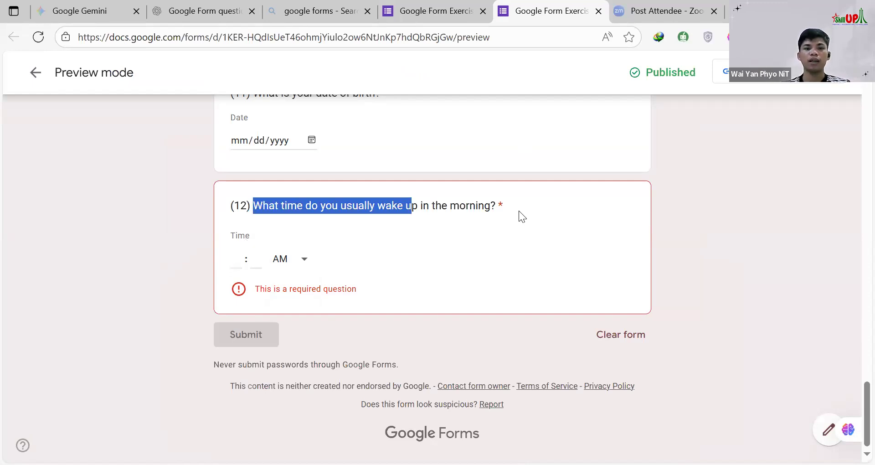
left_click(519, 211, "shift")
left_click(255, 258)
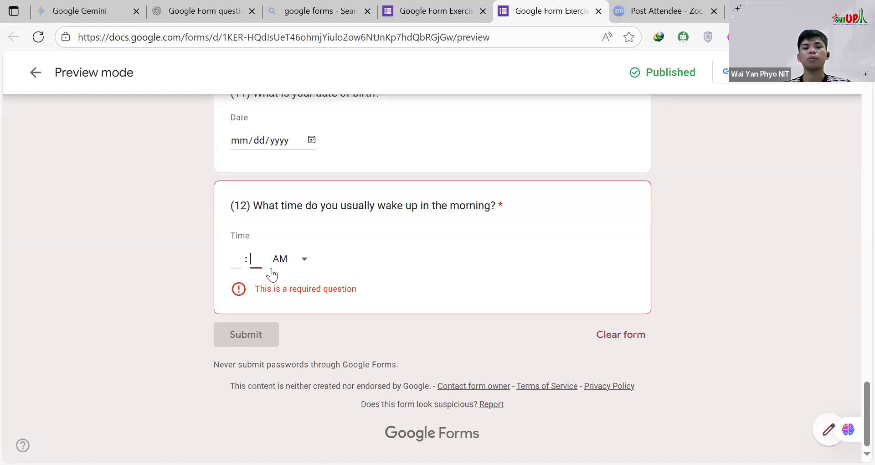
left_click(232, 255)
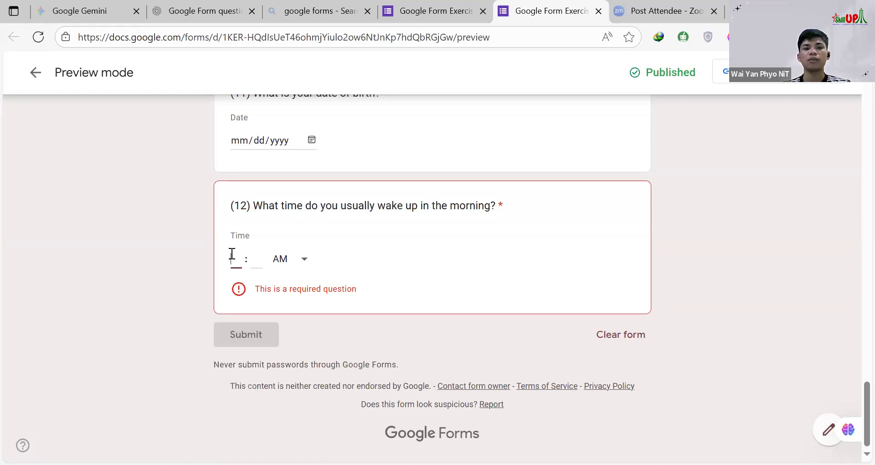
left_click(259, 254)
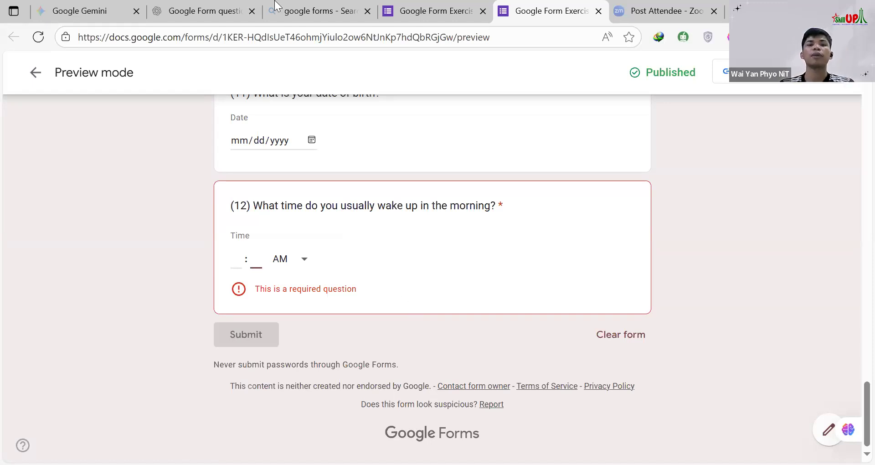
Step: Switch to the form editor and change the untitled Time question's type to Multiple choice
left_click(416, 4)
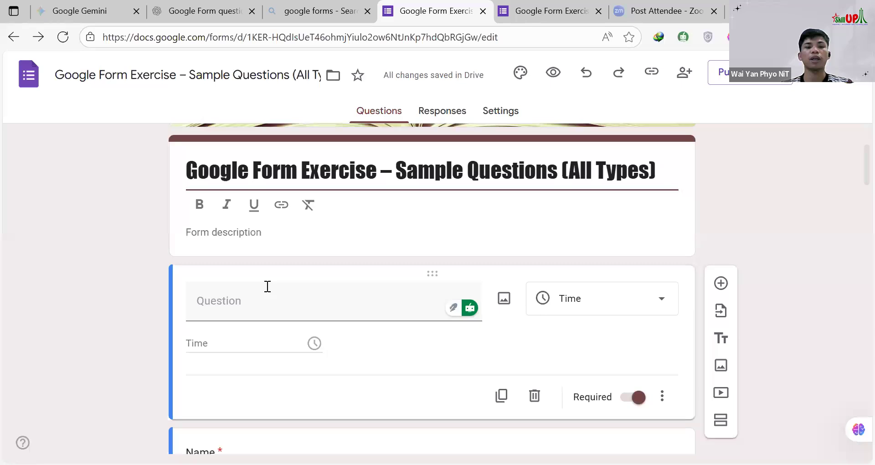
scroll(372, 223, "down", 3)
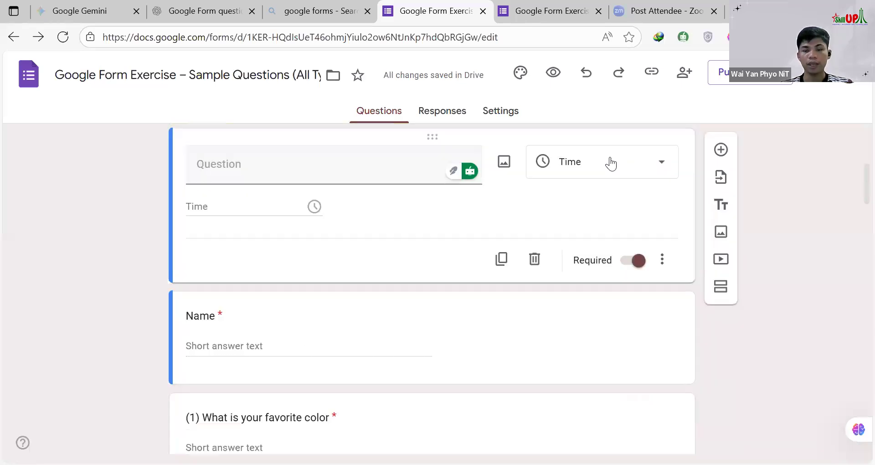
left_click(611, 163)
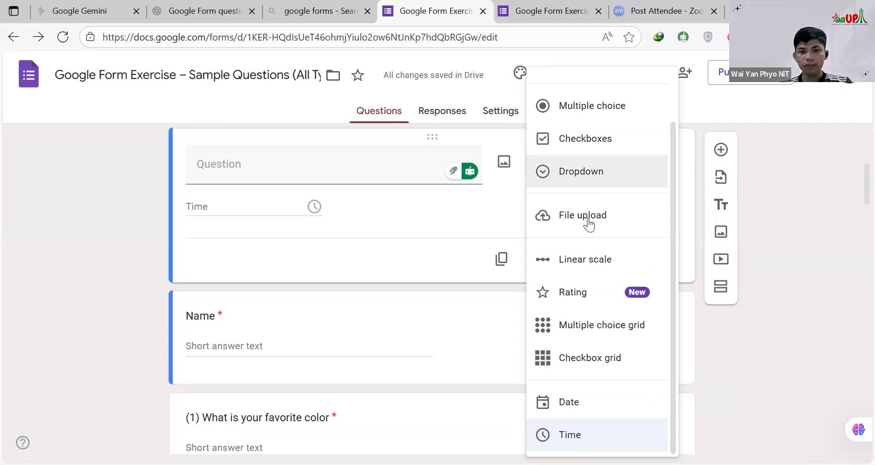
scroll(574, 191, "up", 2)
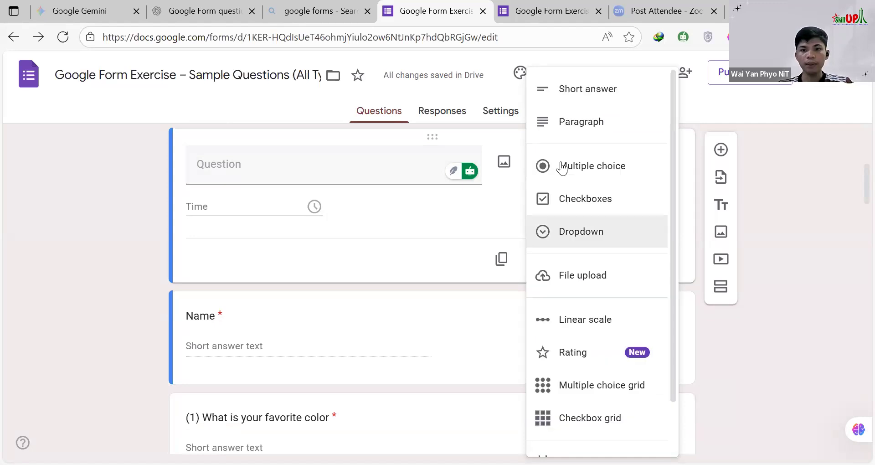
left_click(606, 166)
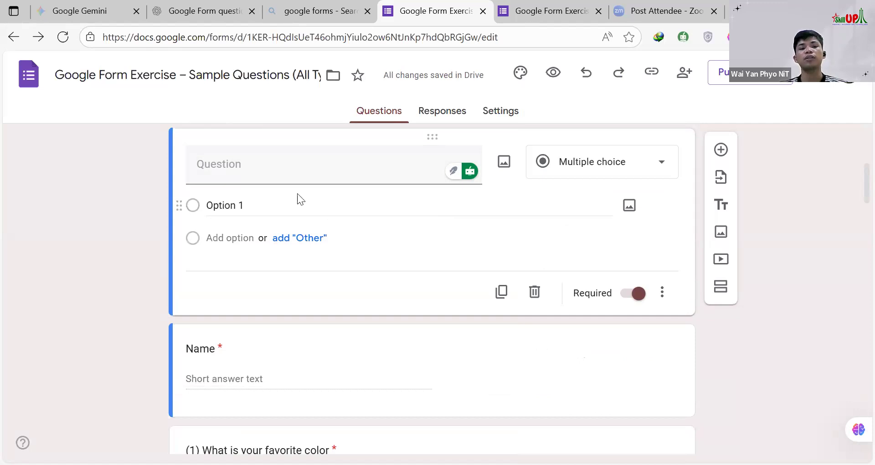
Step: Title the untitled multiple-choice question "Gander"
left_click(279, 176)
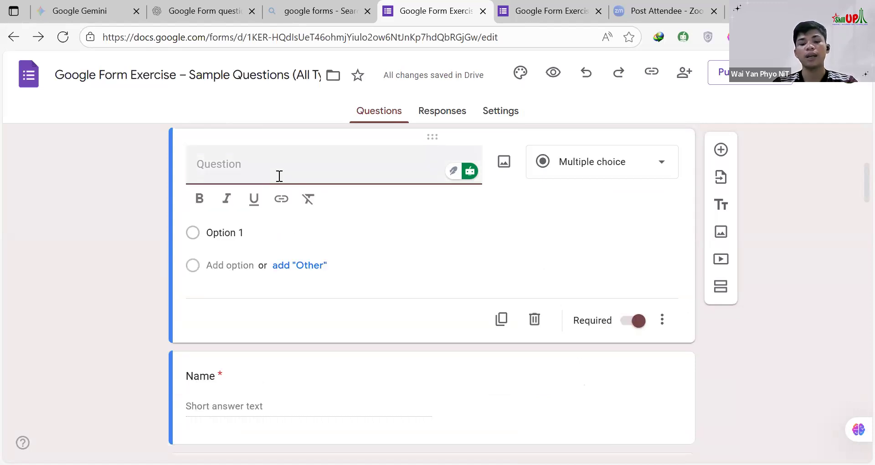
type("Genda")
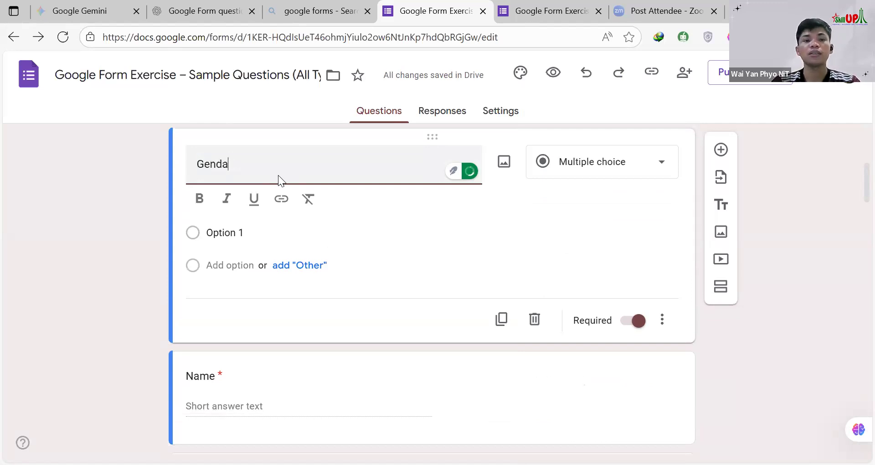
key("BackSpace")
key("BackSpace")
key("BackSpace")
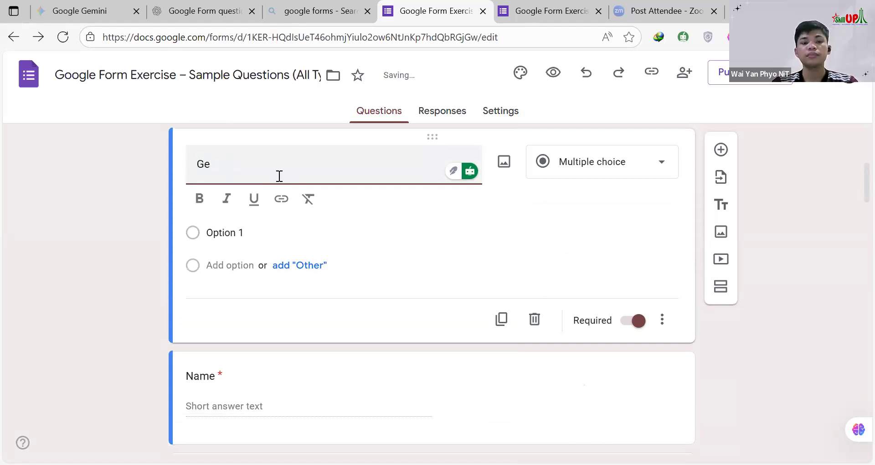
key("BackSpace")
type("ander")
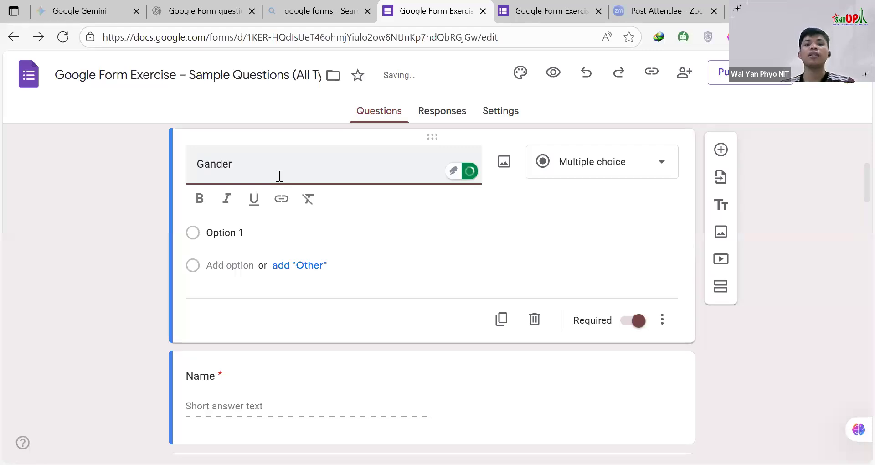
Step: Give the Gander question the option "Male" plus all suggested options, and change its type to Dropdown
left_click(222, 233)
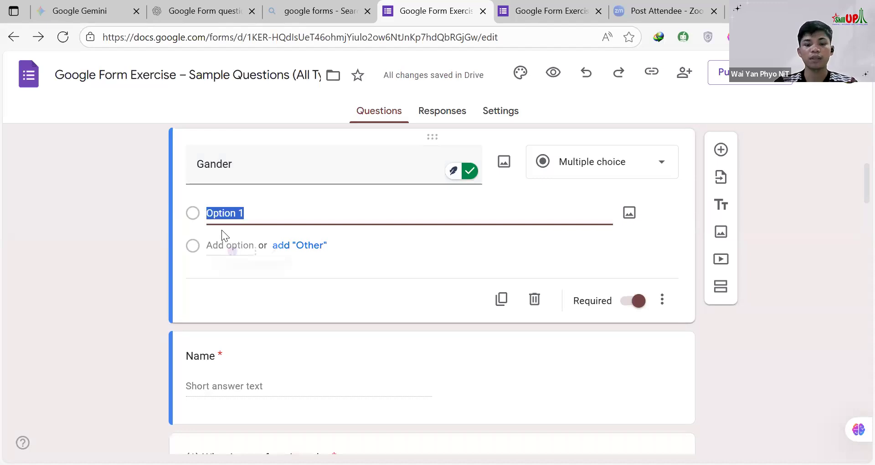
type("Ma")
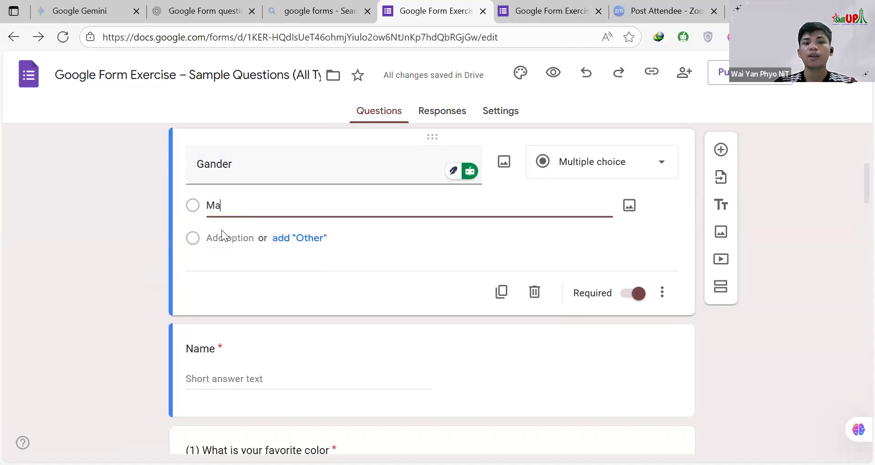
type("le")
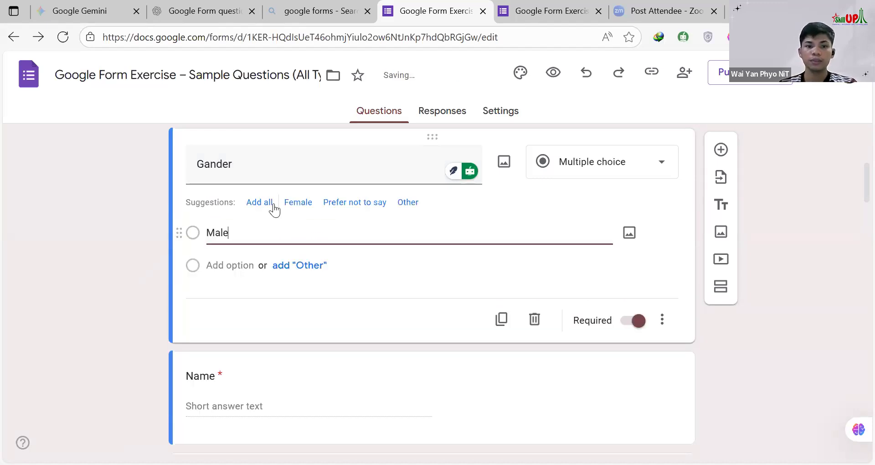
left_click(274, 205)
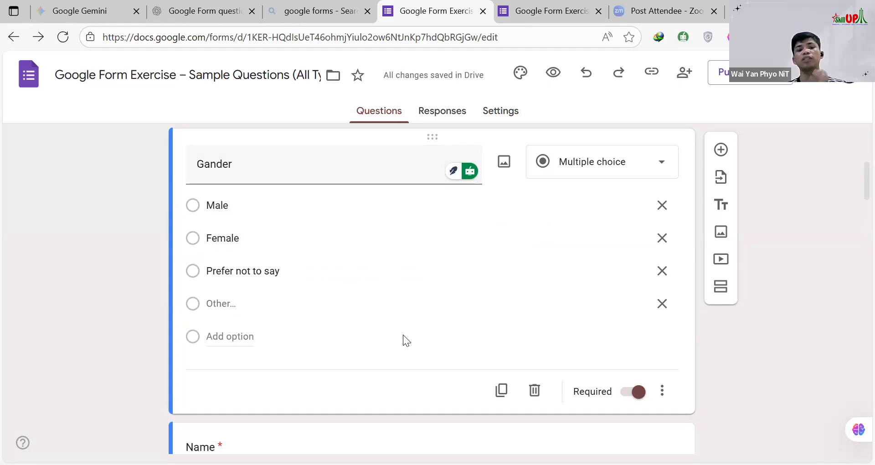
left_click(556, 167)
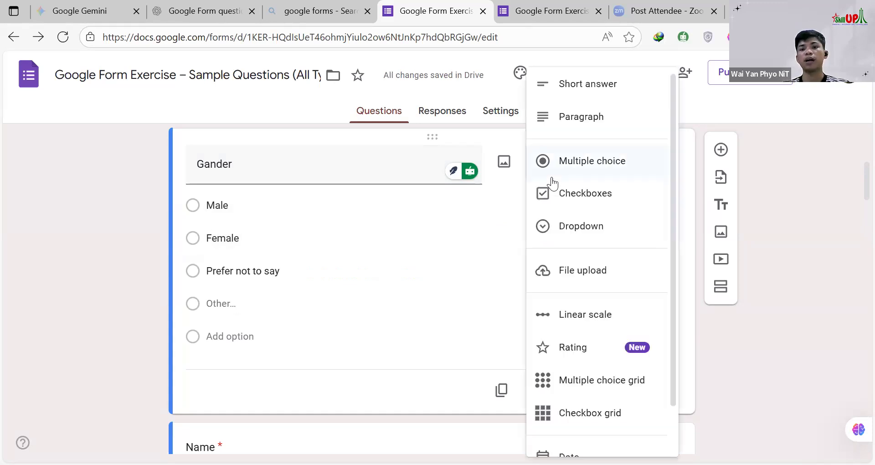
left_click(581, 230)
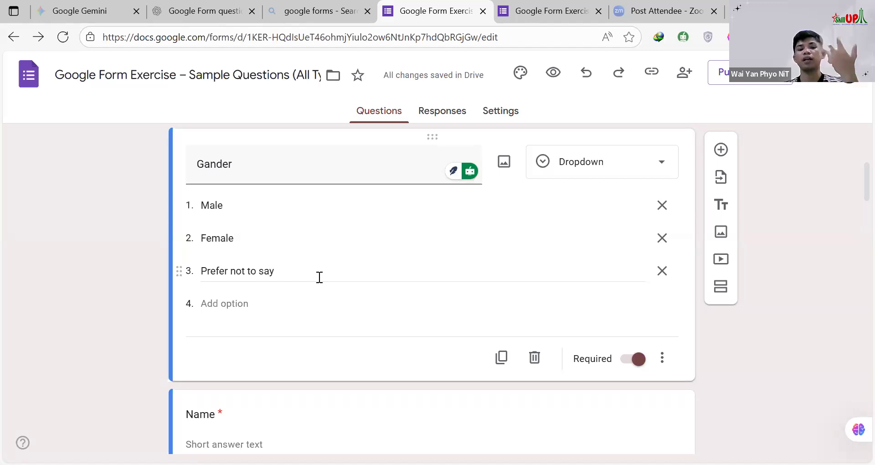
Step: Switch to the form preview, choose Myanmar as the answer to question 5, and look over its list of countries
left_click(560, 13)
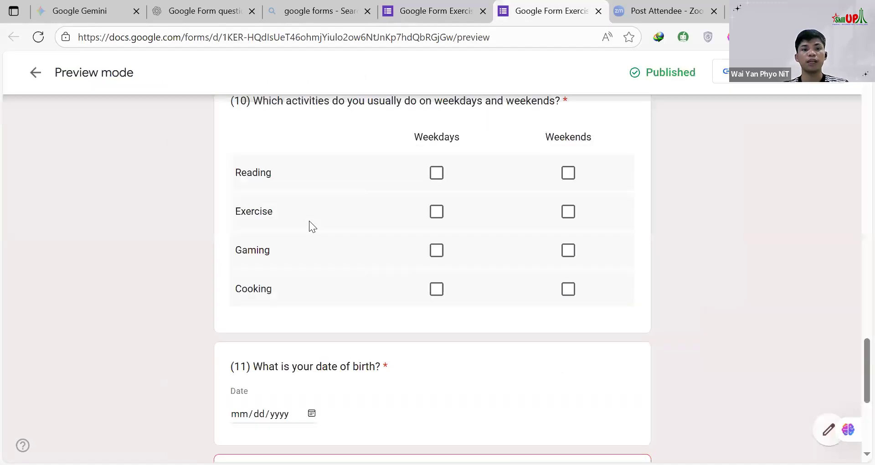
scroll(310, 220, "up", 10)
scroll(292, 246, "up", 6)
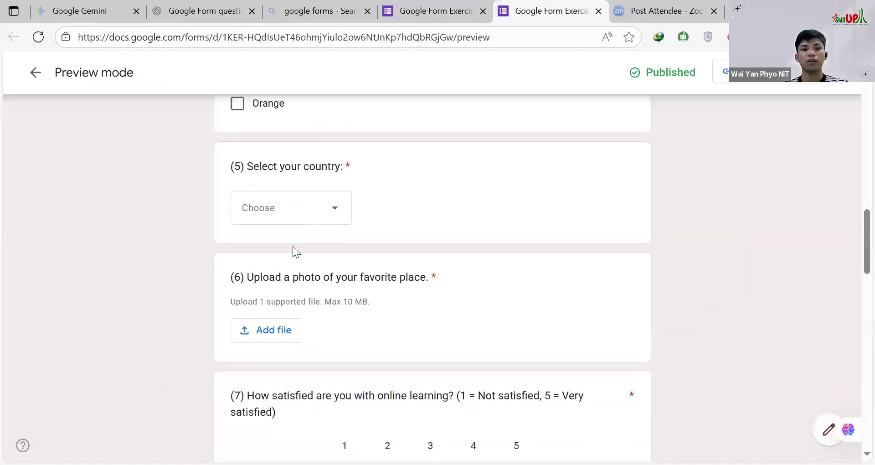
scroll(306, 252, "down", 2)
left_click(341, 208)
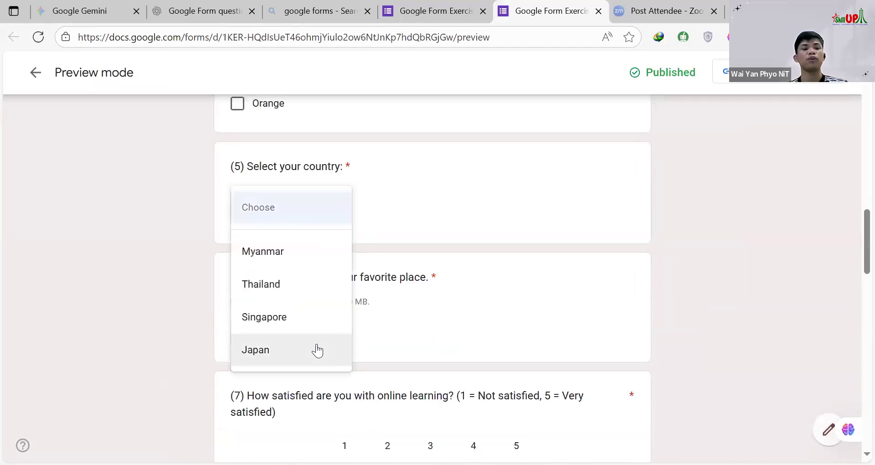
left_click(271, 256)
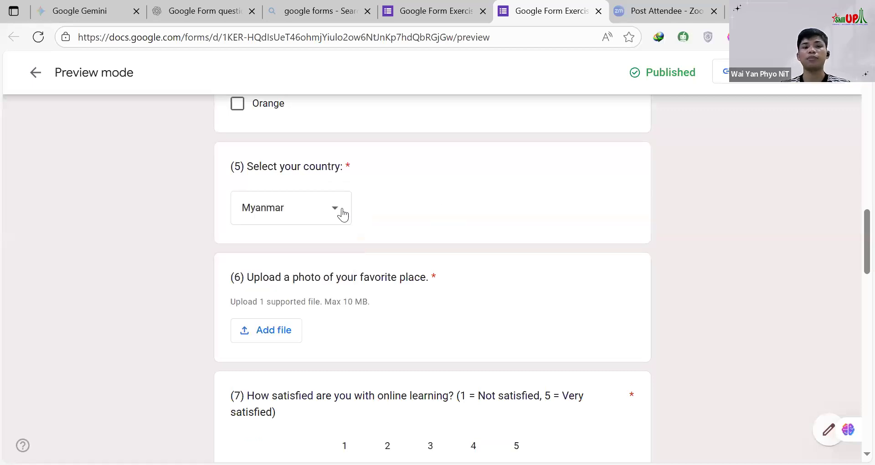
left_click(298, 200)
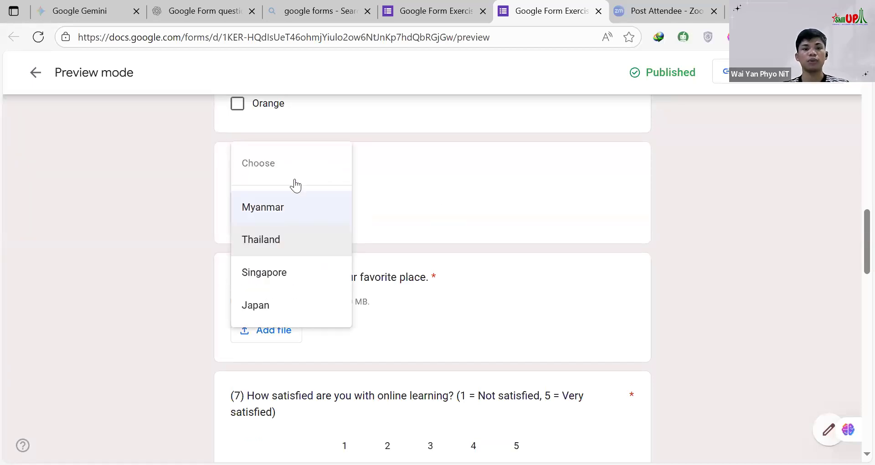
left_click(407, 202)
scroll(296, 210, "up", 7)
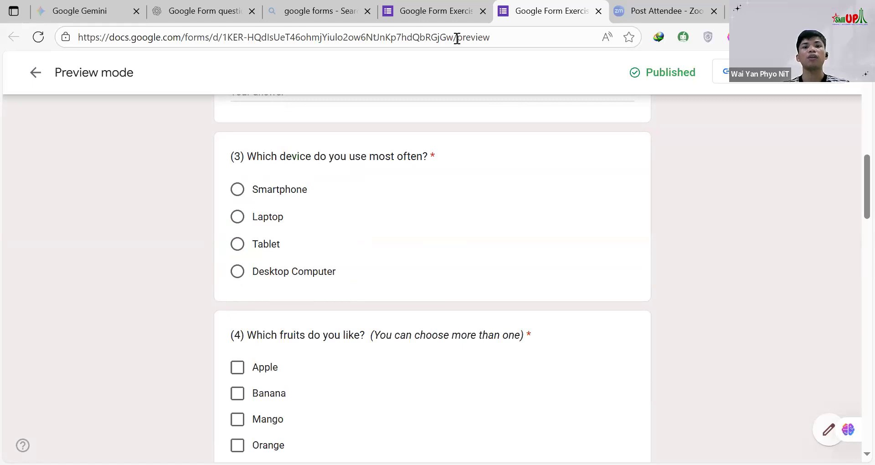
Step: Switch back to the form editor and change the Gander question's type to Checkboxes
left_click(431, 12)
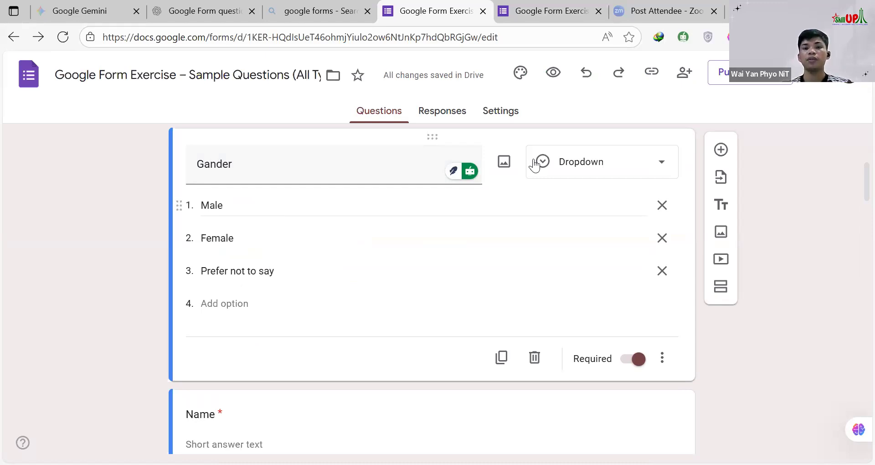
left_click(562, 165)
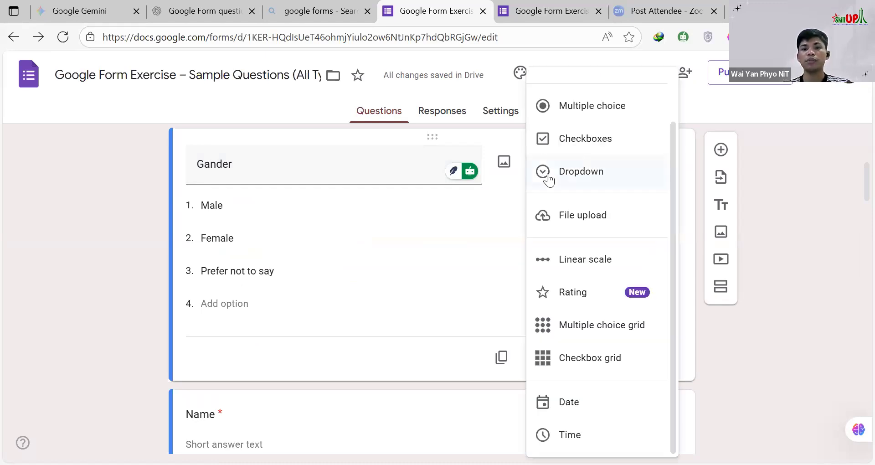
left_click(565, 145)
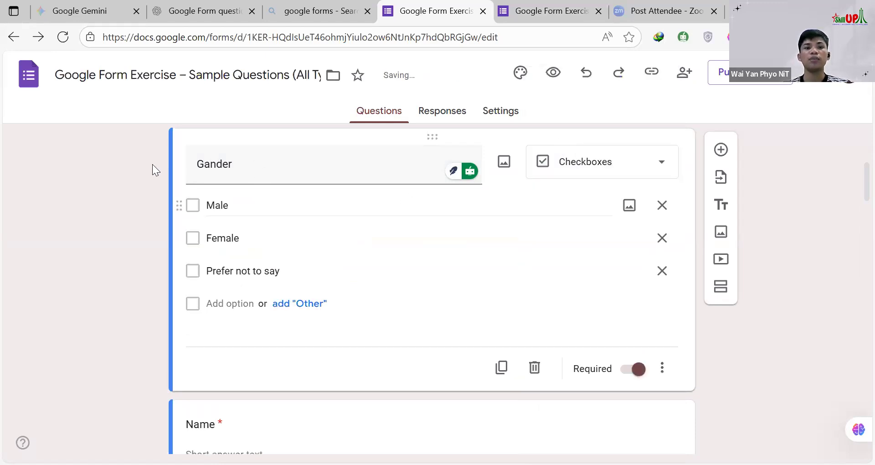
left_click(479, 172)
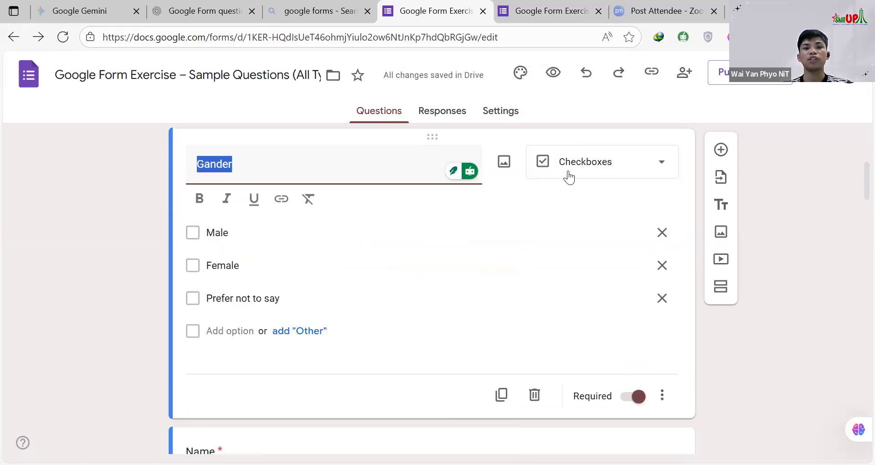
left_click(509, 191)
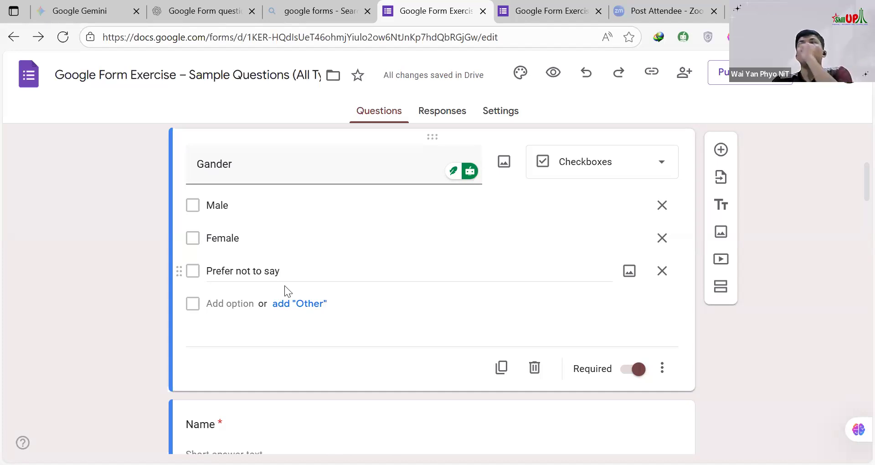
Step: Look over the question types offered for the Gander question without choosing one, and delete the question
left_click(261, 172)
left_click_drag(245, 165, 190, 169)
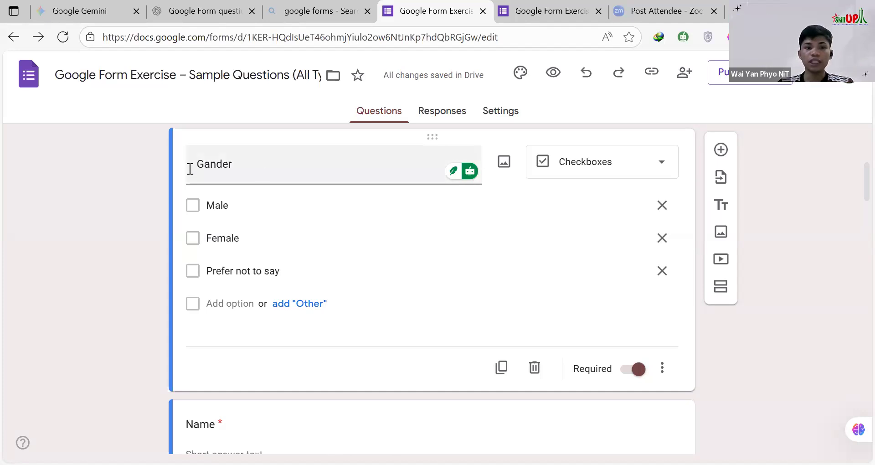
left_click(561, 170)
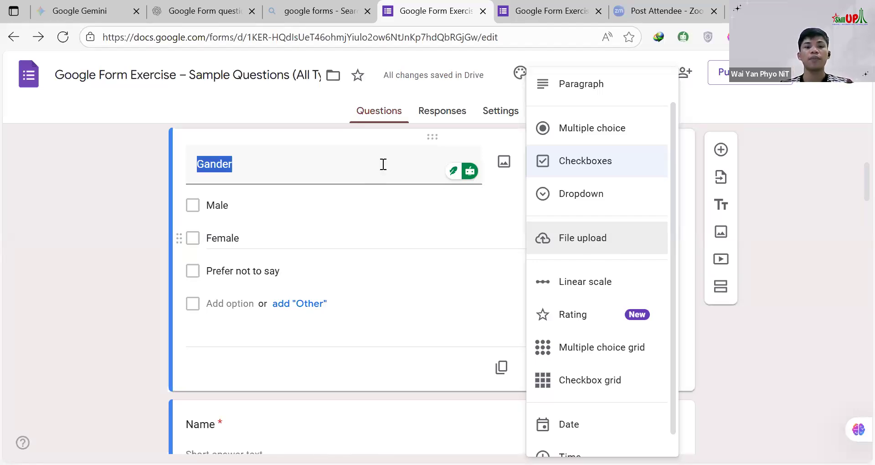
left_click(506, 254)
Step: Open question 5, "Select your country:", in the editor and examine its Dropdown type and options
scroll(509, 274, "down", 1)
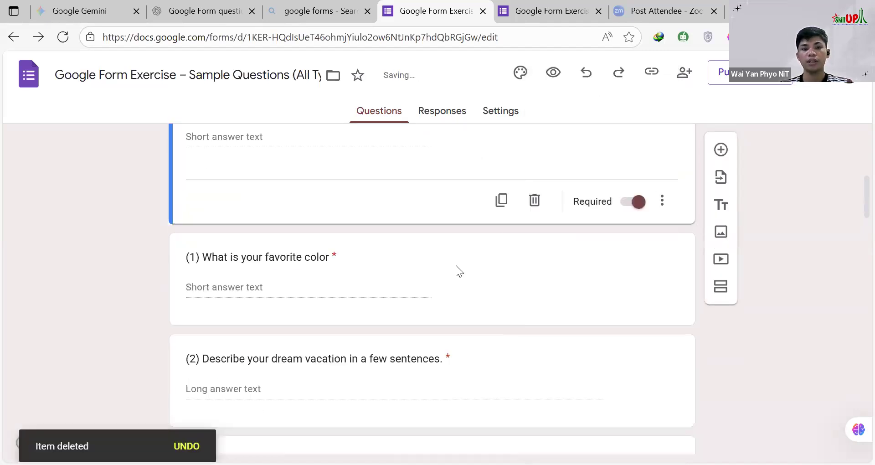
scroll(298, 245, "down", 3)
scroll(294, 248, "down", 6)
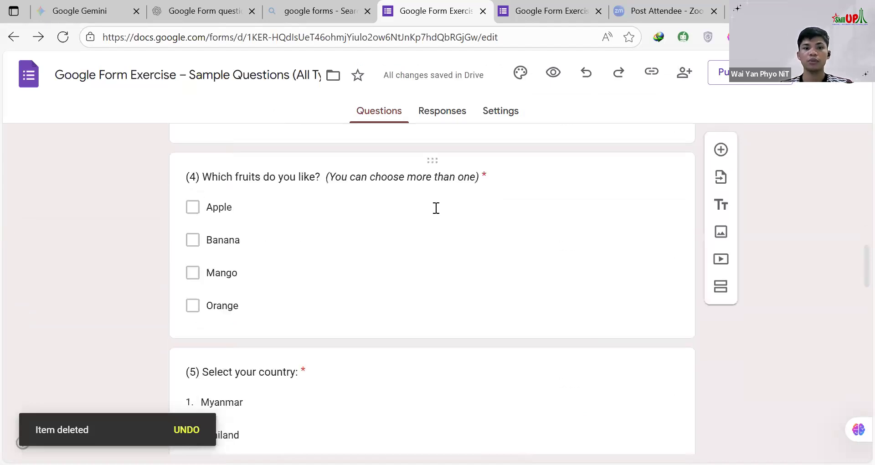
scroll(233, 194, "down", 4)
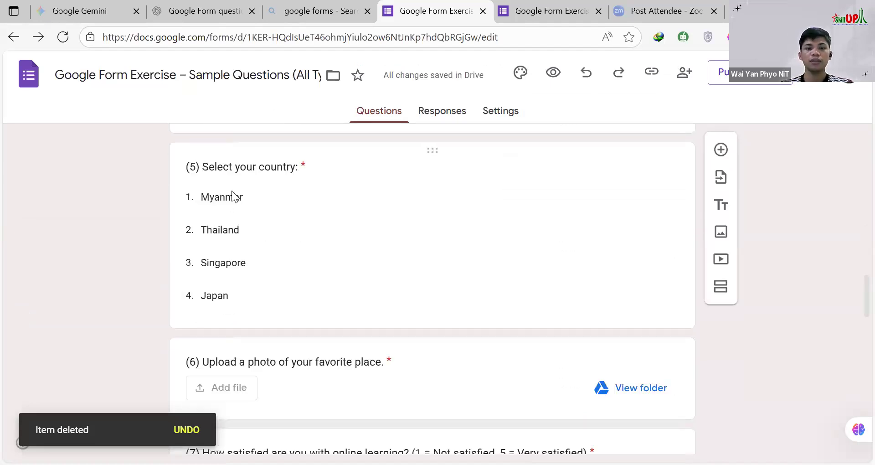
left_click(510, 252)
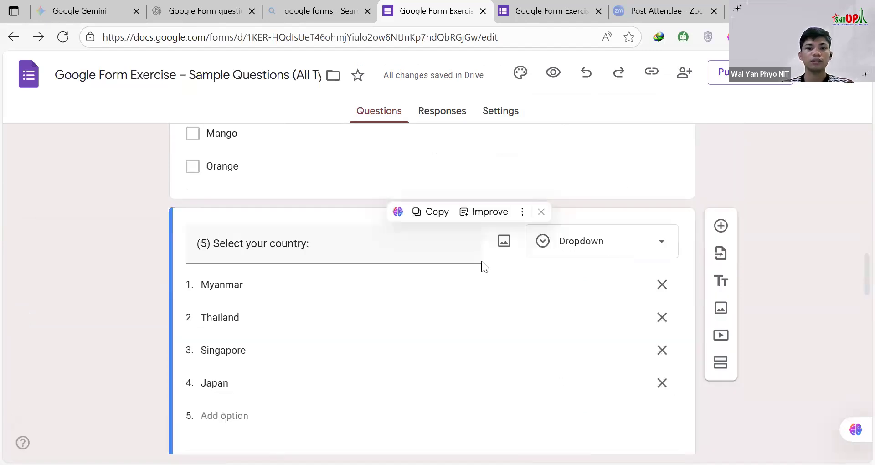
scroll(330, 281, "down", 4)
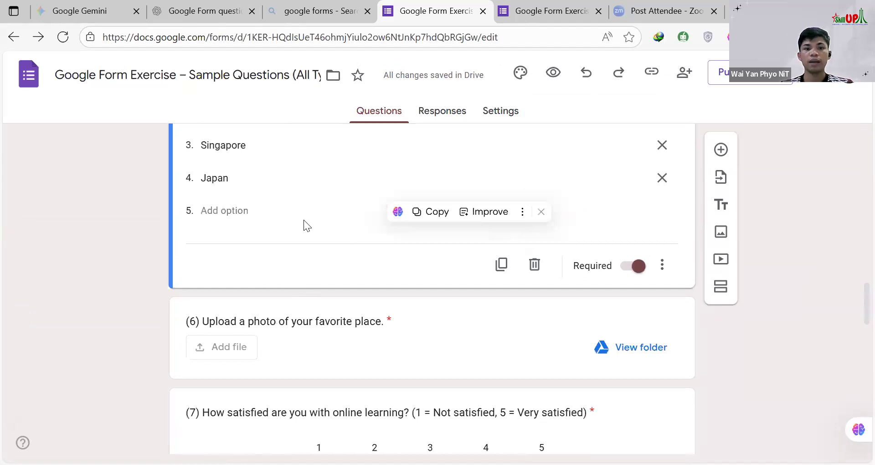
Step: Open question 6 in the editor and examine its file upload settings for file types, number of files and file size
scroll(310, 220, "down", 3)
left_click(317, 221)
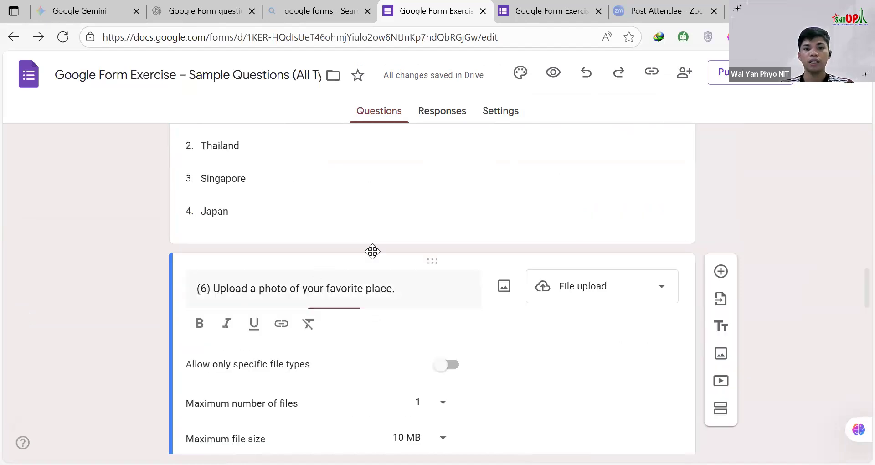
scroll(372, 252, "down", 3)
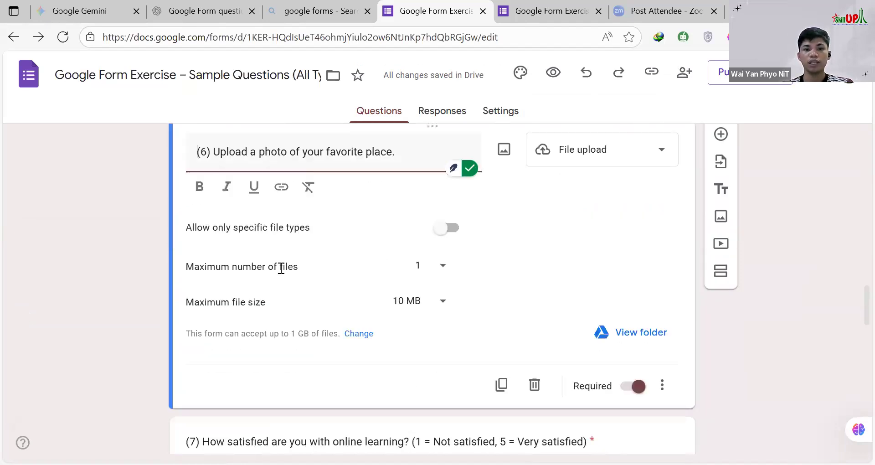
Step: Try restricting question 6's uploads to specific file types with Document and PDF, and turn the restriction back off
left_click(448, 233)
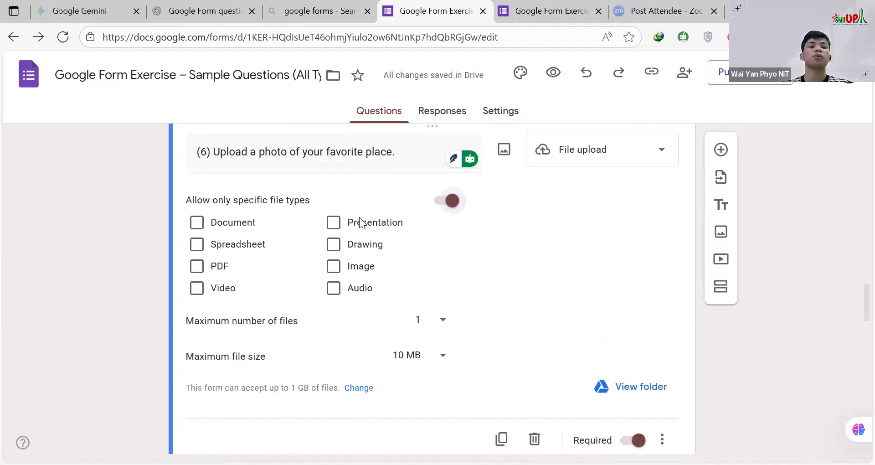
left_click(197, 223)
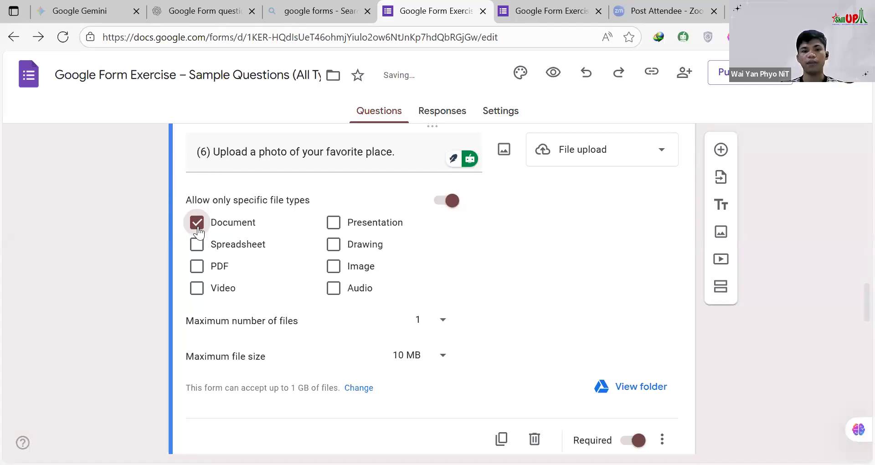
left_click(197, 266)
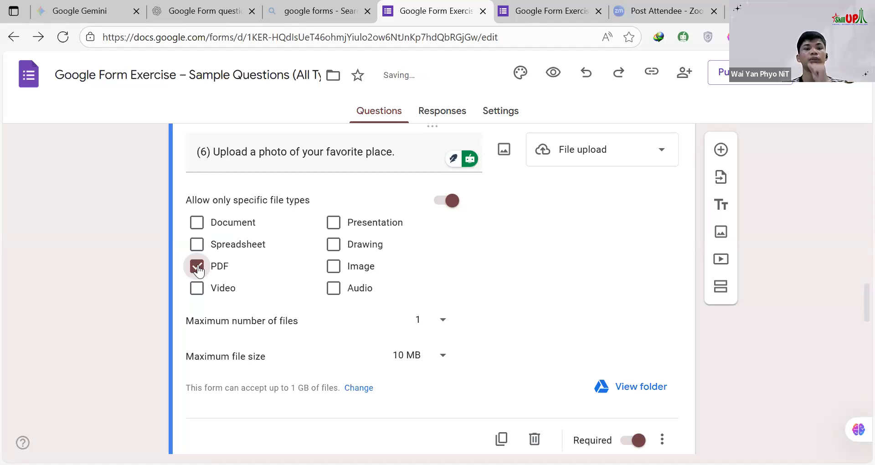
left_click(198, 268)
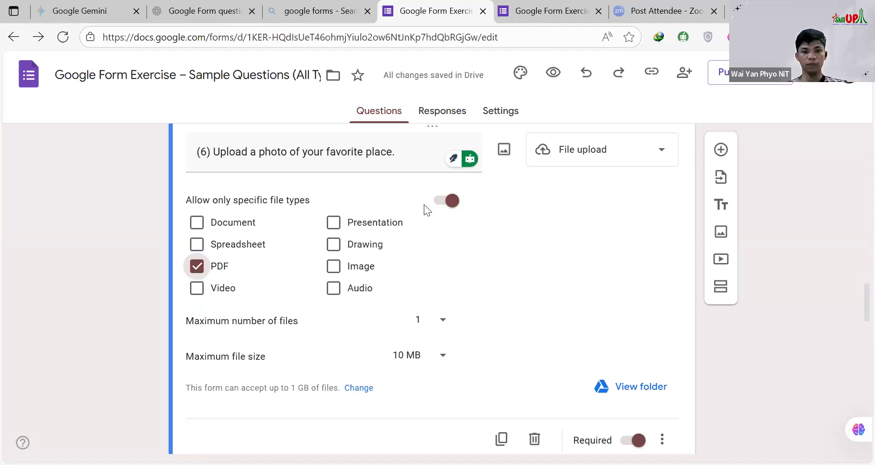
left_click(454, 202)
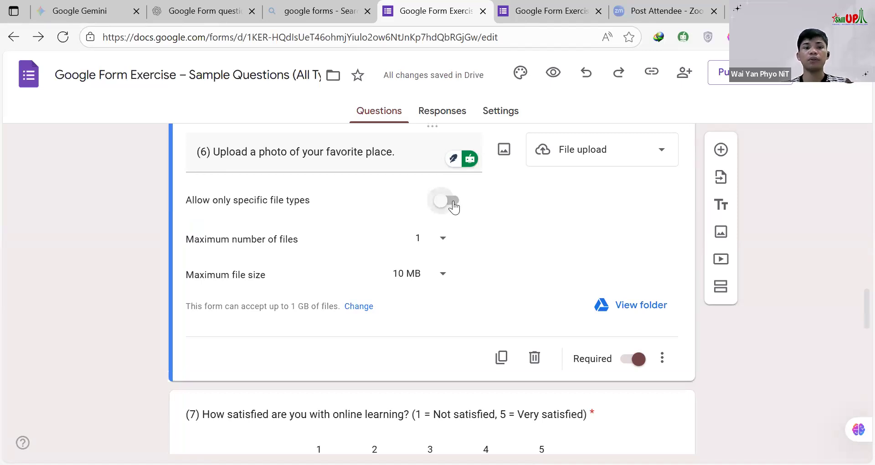
Step: Examine the choices for maximum number of files and maximum file size in question 6 without changing them
left_click(443, 238)
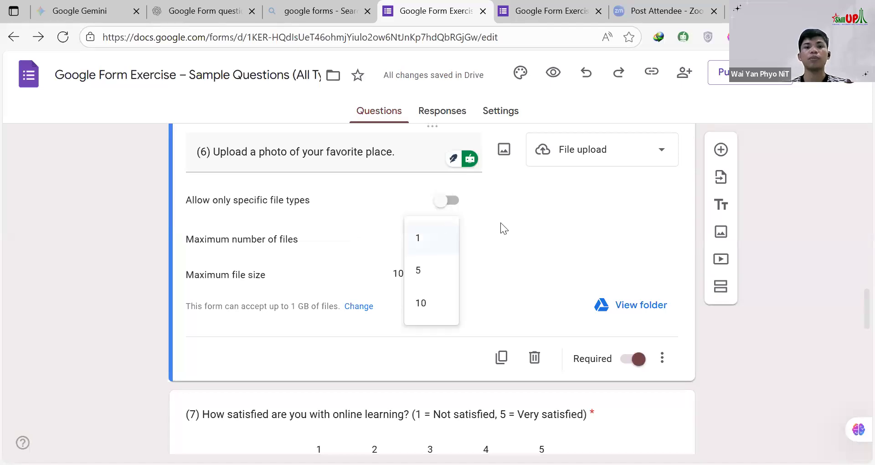
left_click(439, 210)
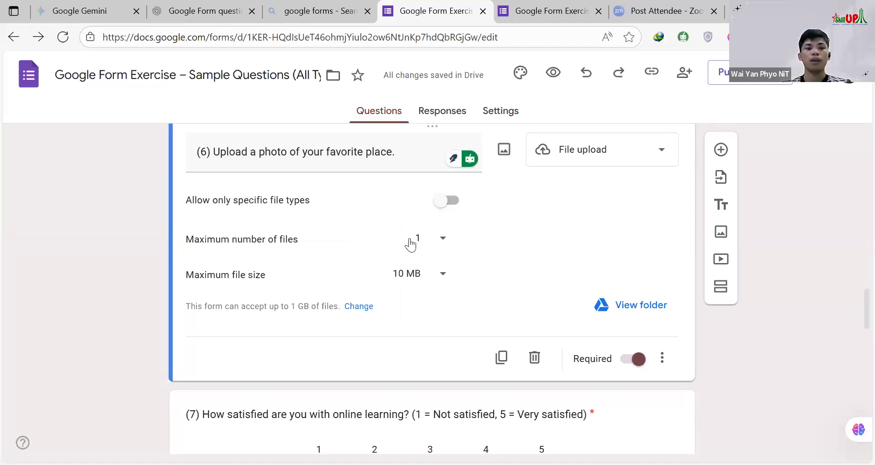
left_click(445, 264)
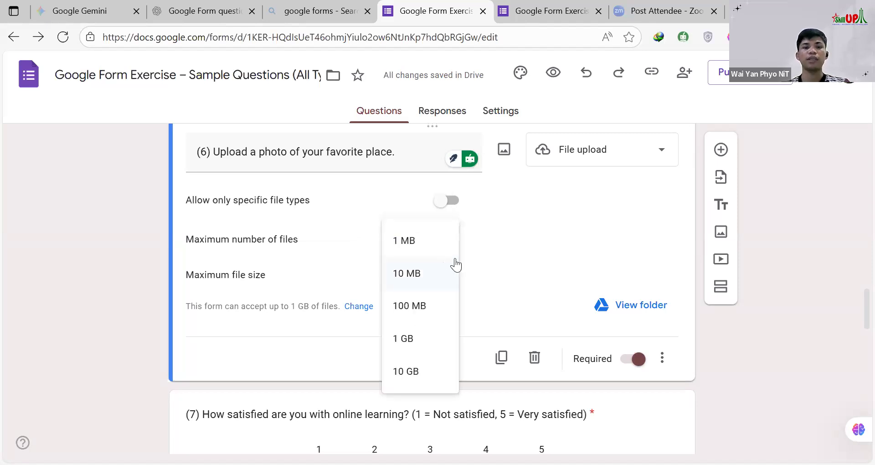
left_click(452, 208)
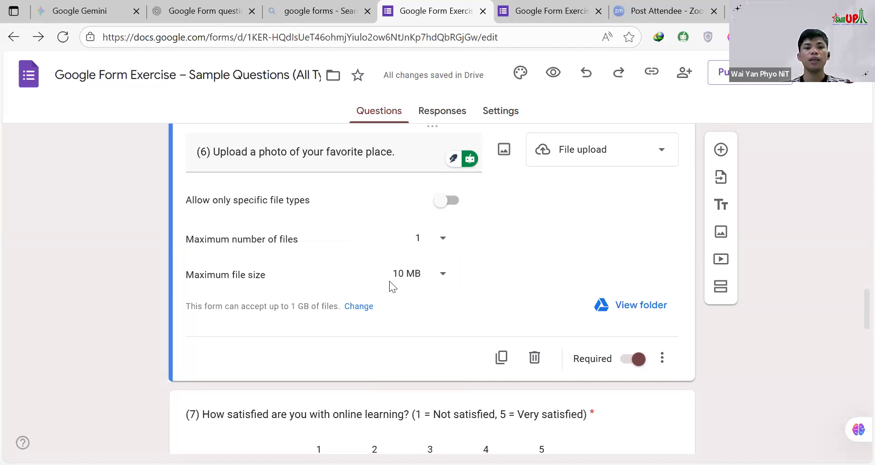
scroll(389, 281, "down", 5)
scroll(292, 233, "up", 5)
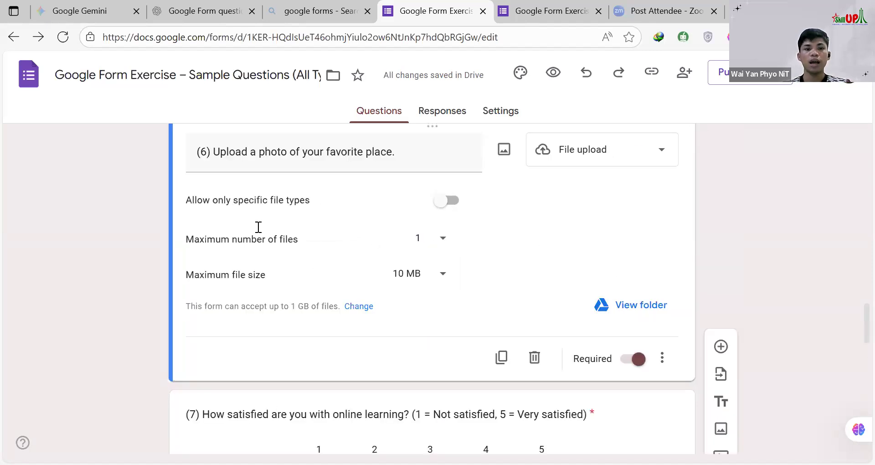
scroll(258, 227, "up", 2)
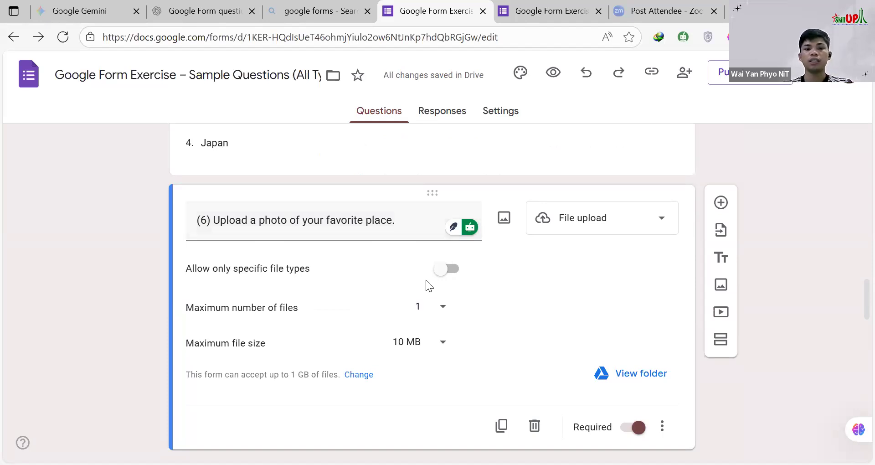
Step: Allow only specific file types for question 6's photo upload and select Image as the accepted type
left_click(444, 275)
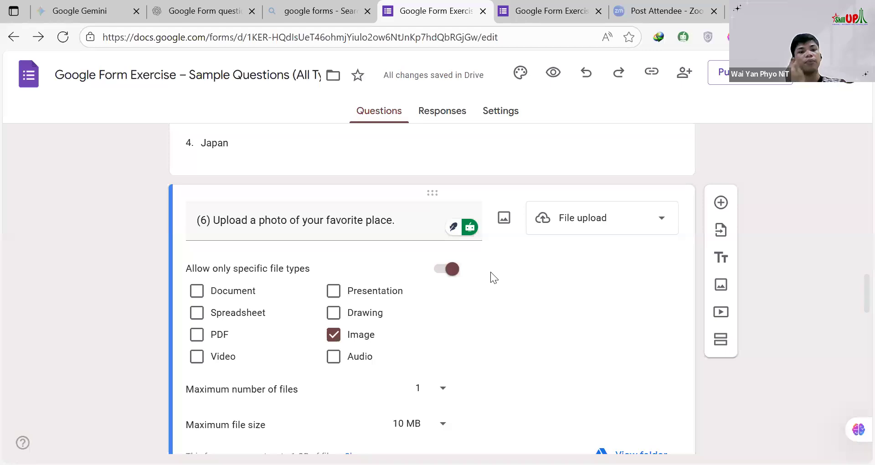
triple_click(264, 220)
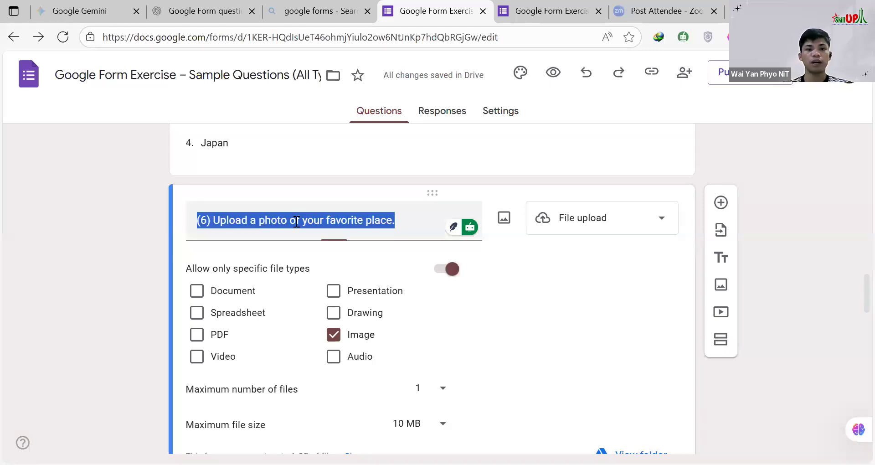
left_click(261, 221)
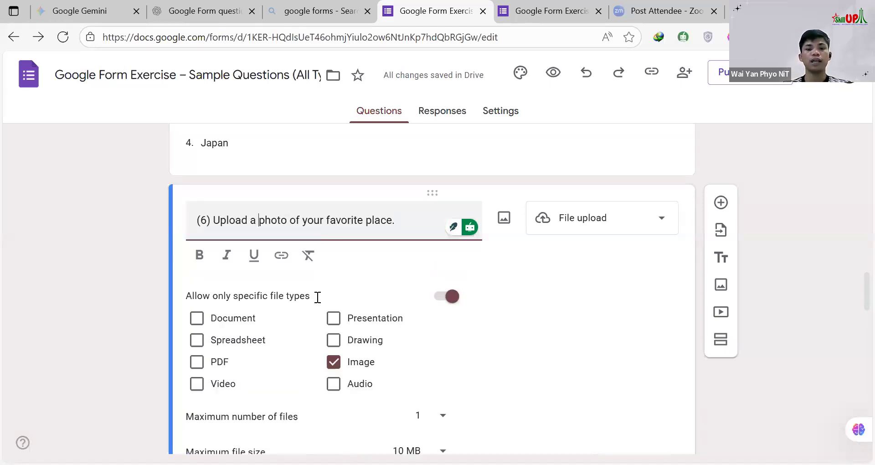
scroll(469, 243, "down", 1)
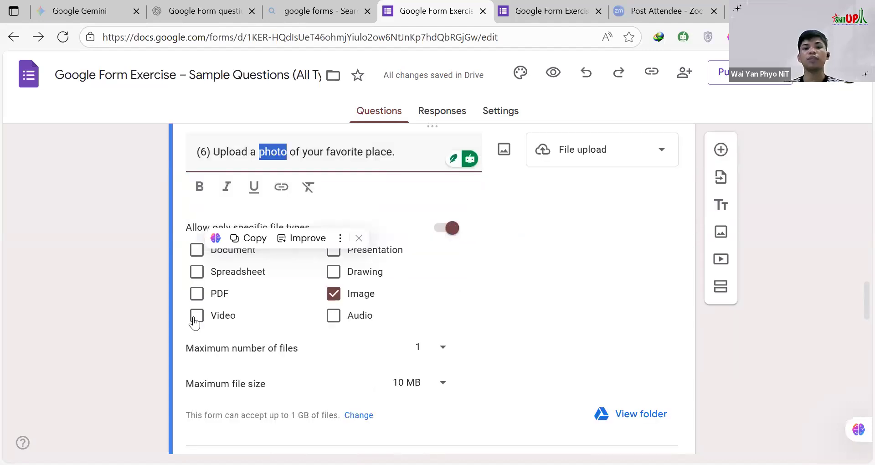
left_click(517, 276)
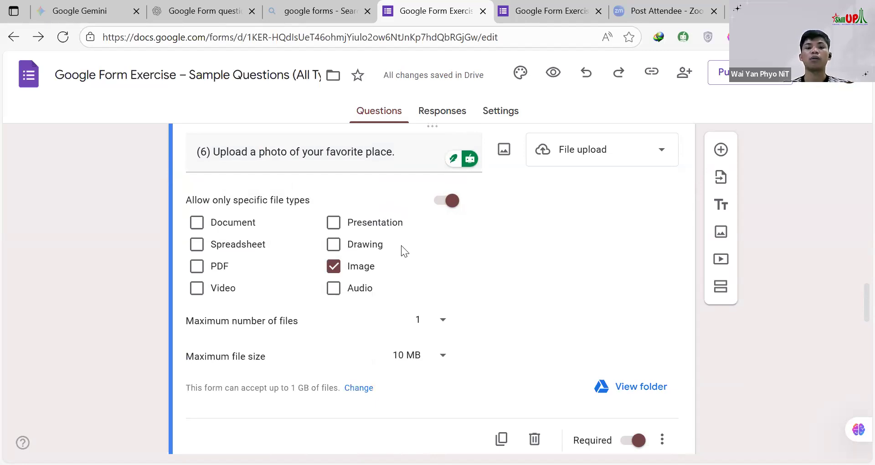
Step: Review question 6's file count and file size limits again for the image-only upload, keeping the current choices
scroll(402, 249, "down", 1)
left_click(444, 254)
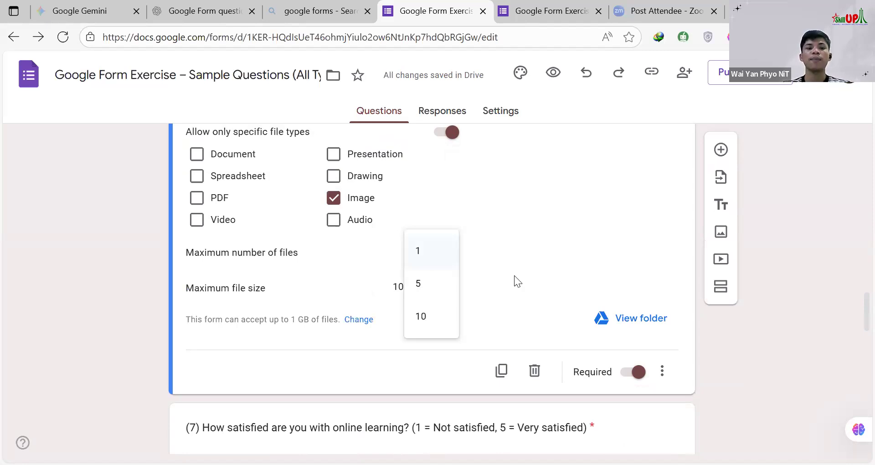
left_click(341, 251)
scroll(442, 226, "down", 1)
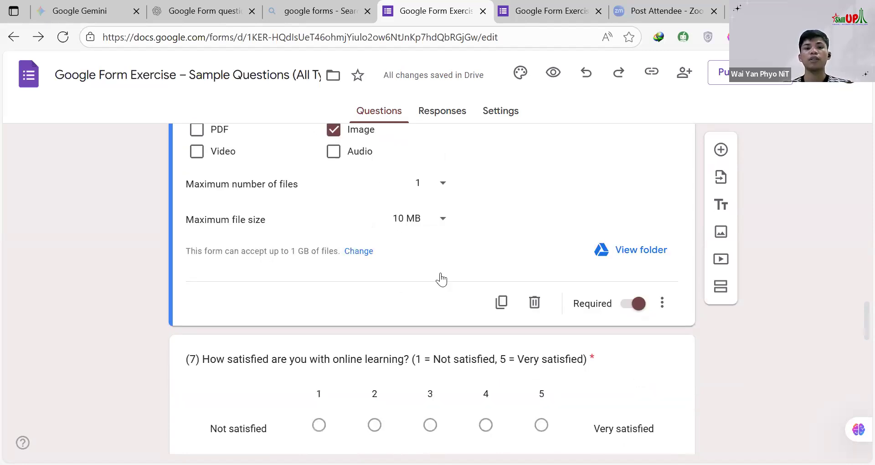
left_click(443, 219)
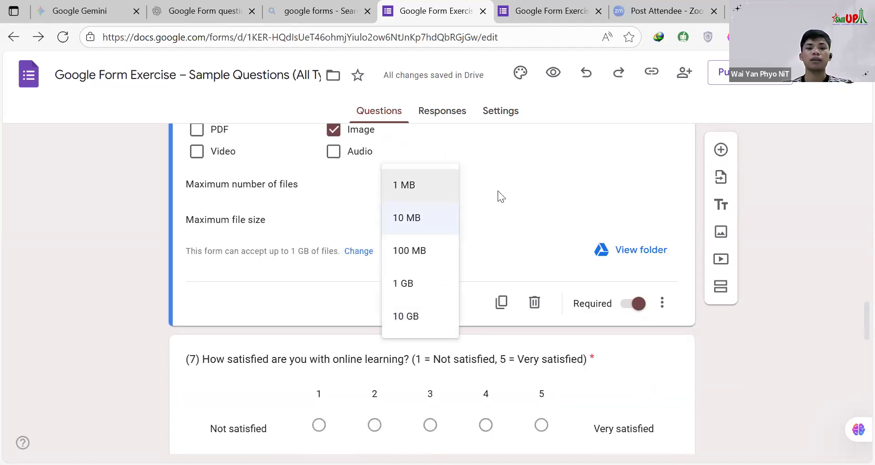
left_click(479, 213)
Step: Open question 7 in the editor and examine its Linear scale type, range choices and end labels
scroll(479, 211, "down", 1)
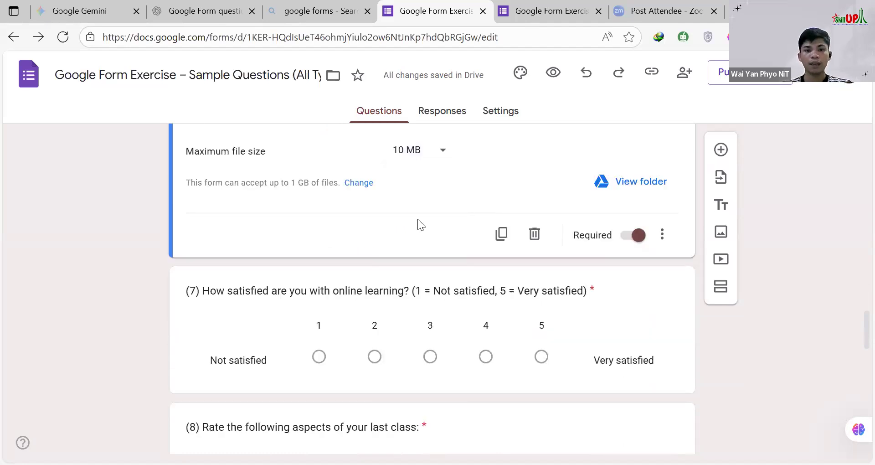
scroll(501, 180, "down", 2)
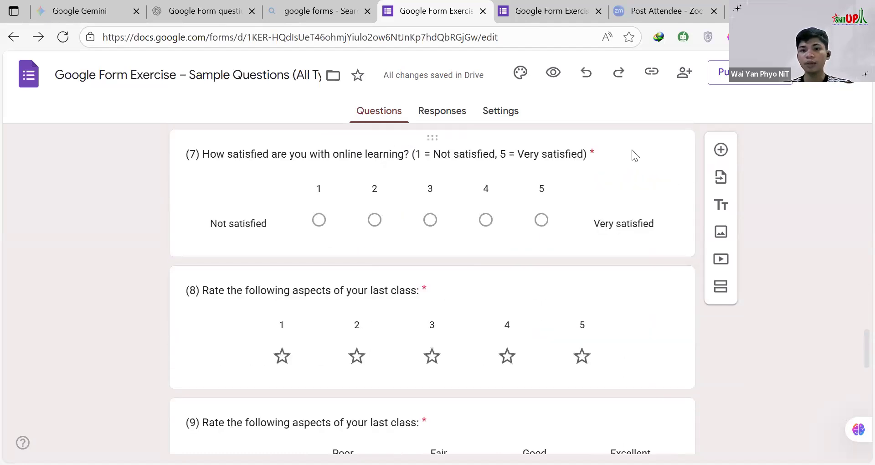
left_click(567, 255)
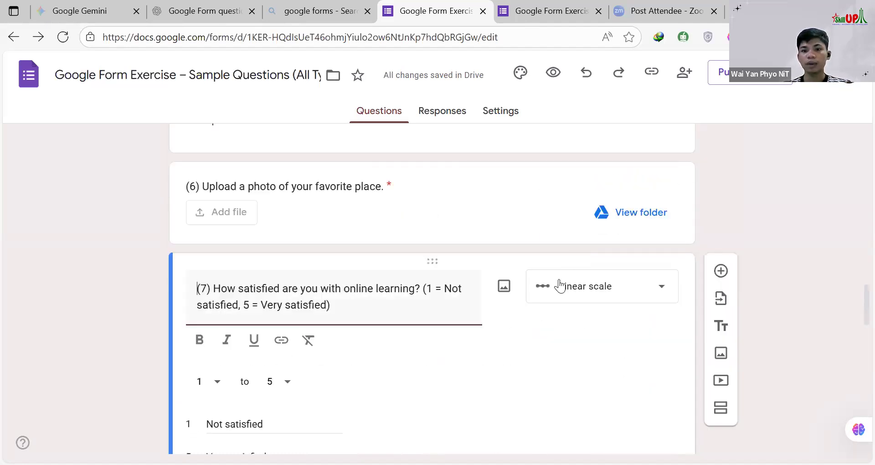
scroll(629, 162, "down", 2)
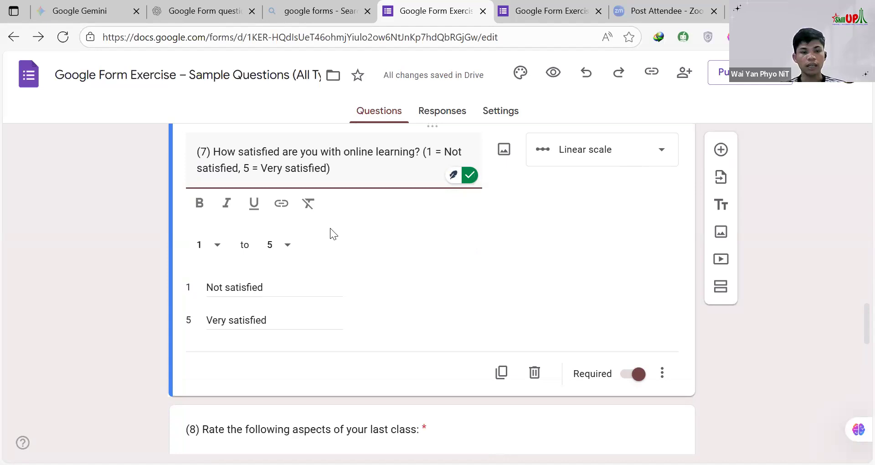
scroll(292, 219, "up", 1)
scroll(276, 243, "up", 2)
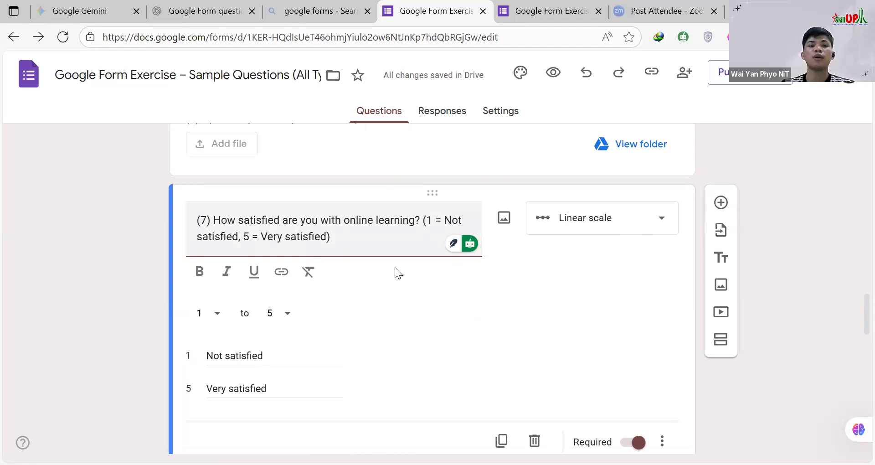
scroll(214, 251, "down", 3)
left_click(214, 246)
left_click(287, 228)
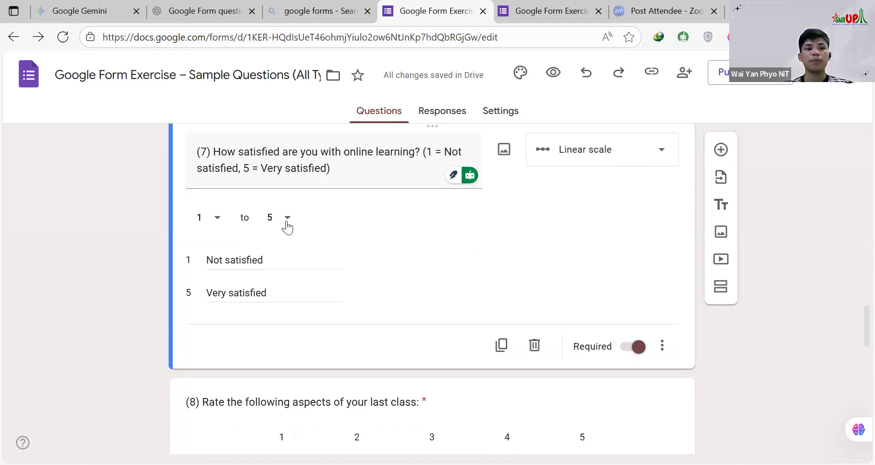
left_click(287, 223)
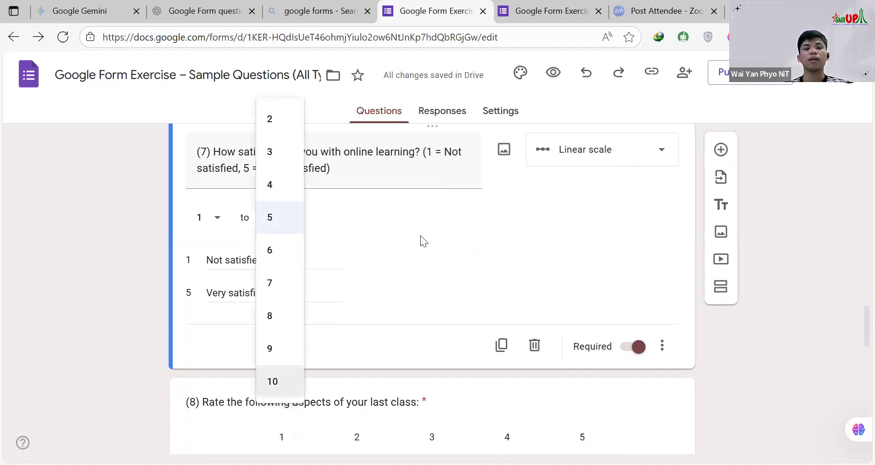
left_click(337, 245)
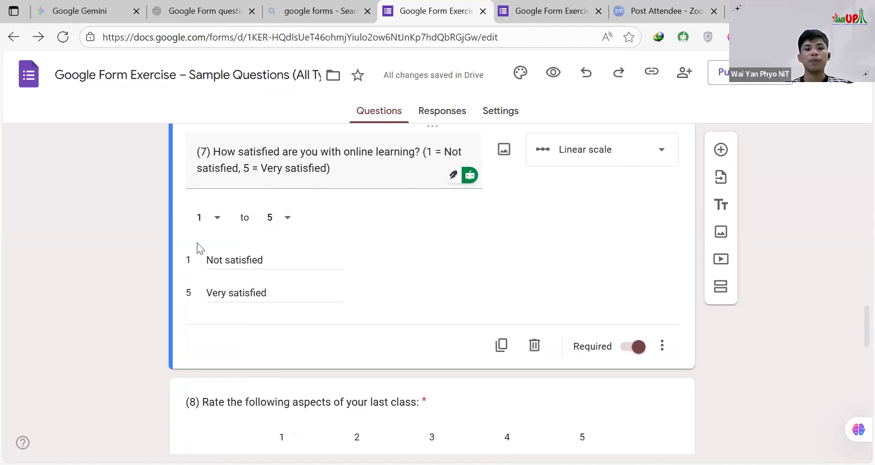
Step: Clear the "Not satisfied" label from the low end of question 7's scale and undo the deletion
triple_click(271, 259)
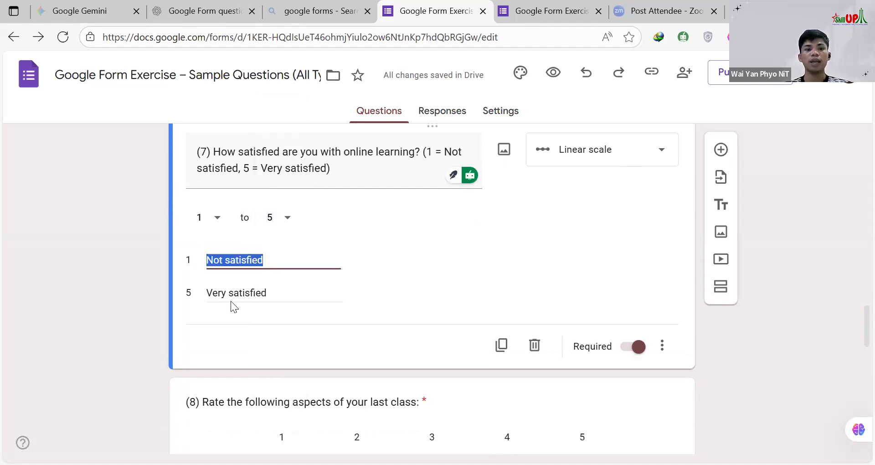
triple_click(234, 297)
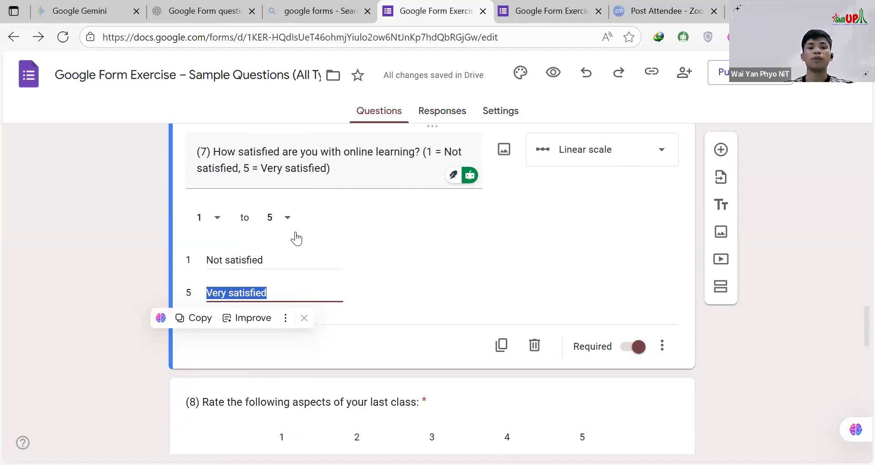
triple_click(259, 262)
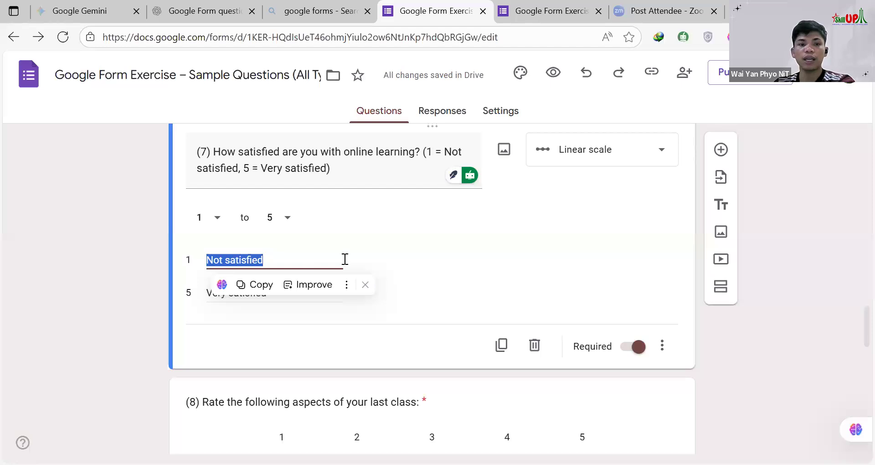
key("BackSpace")
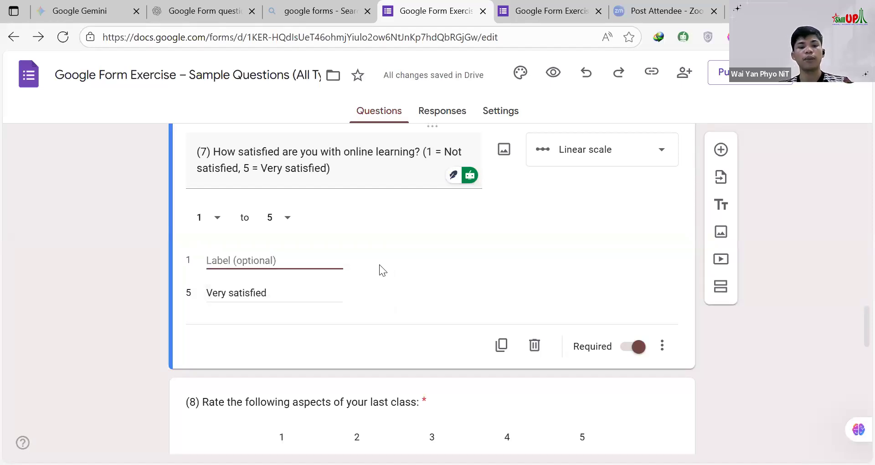
key("ctrl+z")
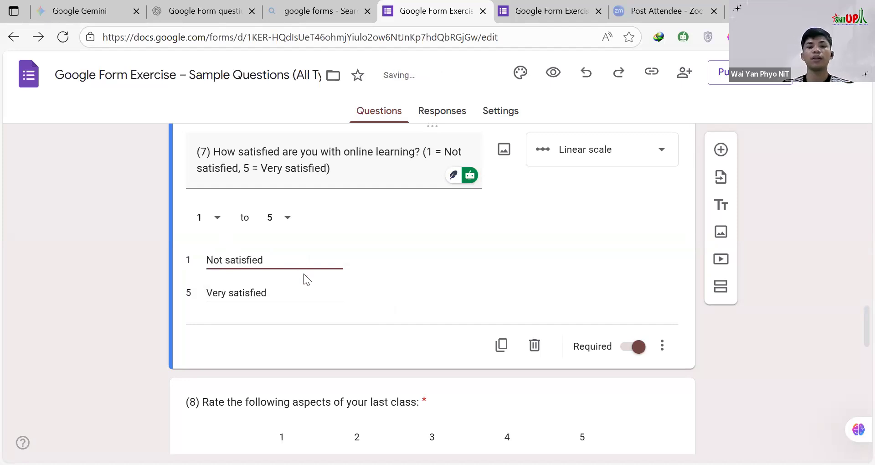
Step: Open question 8, "Rate the following aspects of your last class:", in the editor to view its Rating settings
scroll(363, 261, "down", 1)
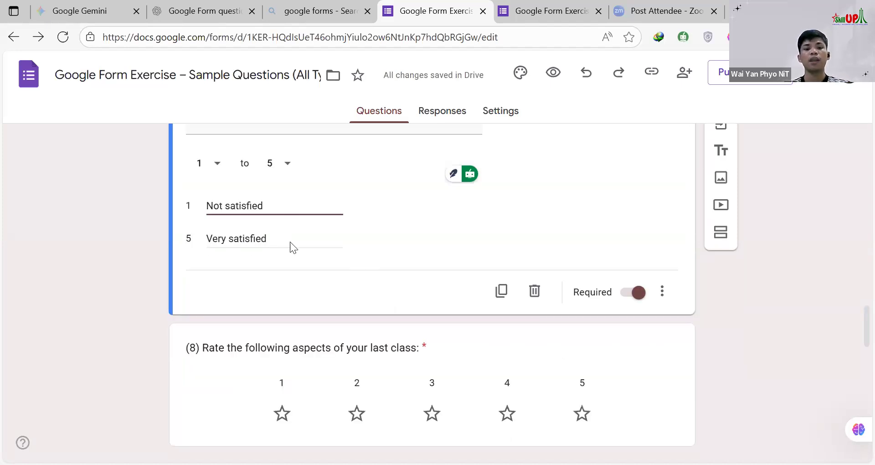
scroll(301, 236, "down", 3)
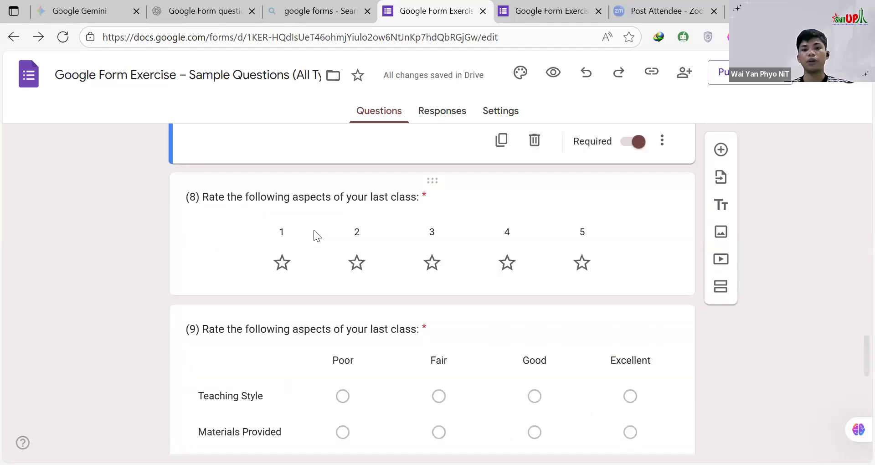
left_click(485, 189)
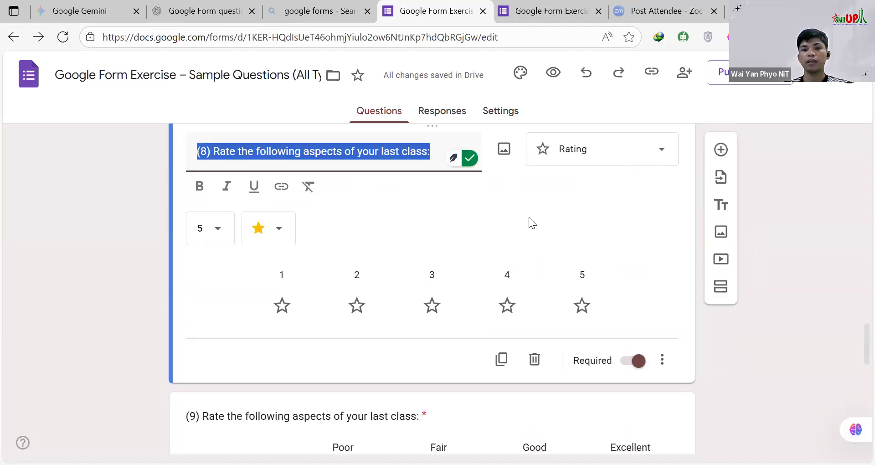
Step: Review the level choices of question 8's rating scale, keep 5, and compare the question with question 7's linear scale
left_click(217, 238)
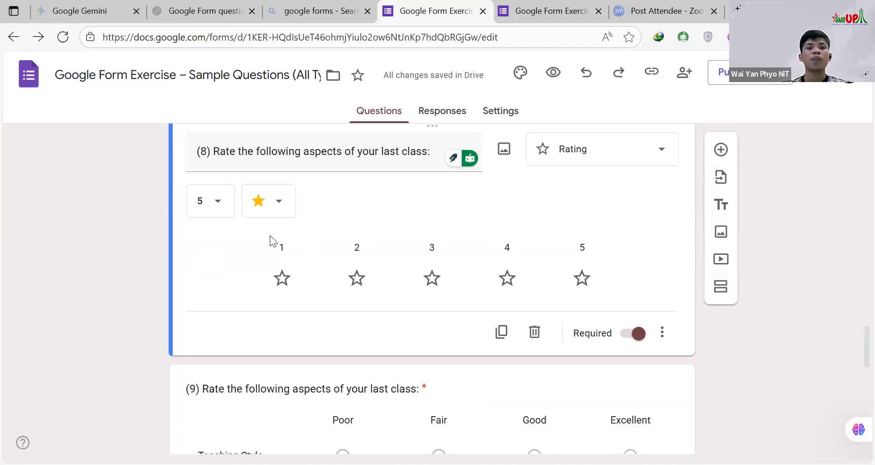
left_click(227, 210)
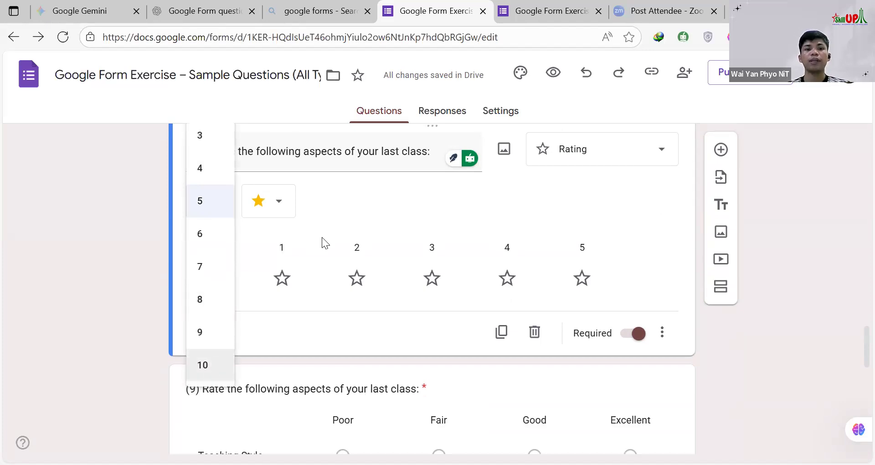
scroll(306, 254, "up", 4)
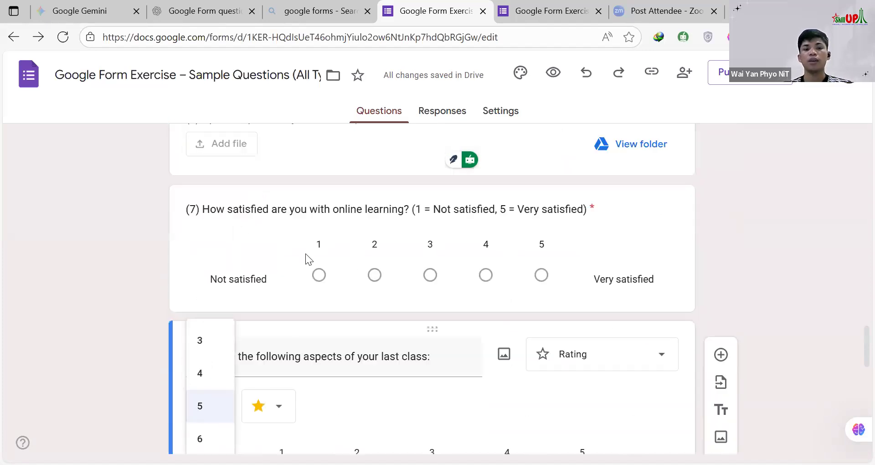
scroll(348, 272, "down", 3)
left_click(312, 272)
scroll(286, 261, "down", 2)
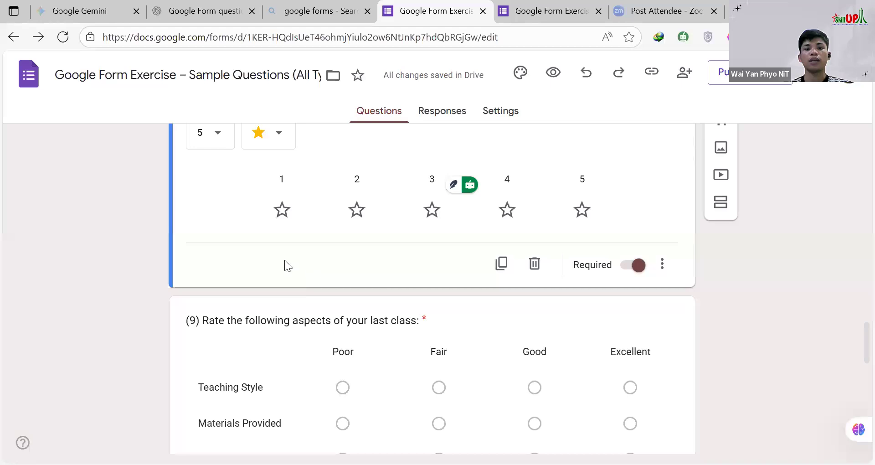
scroll(674, 275, "up", 1)
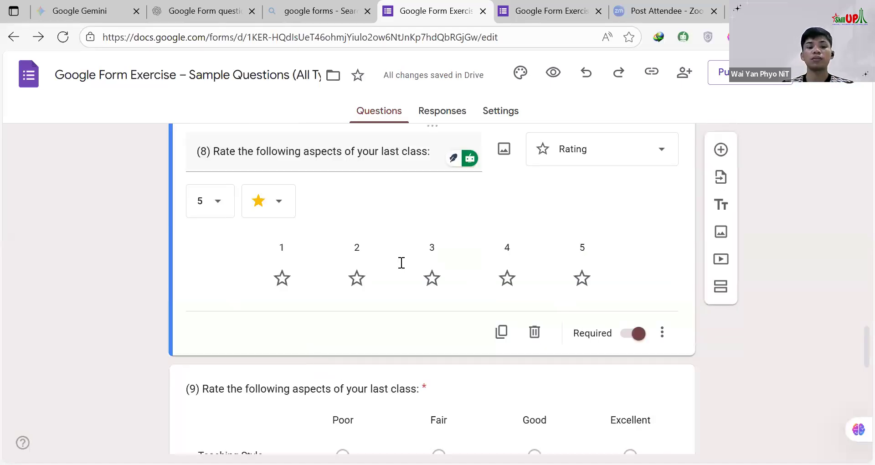
scroll(401, 263, "up", 3)
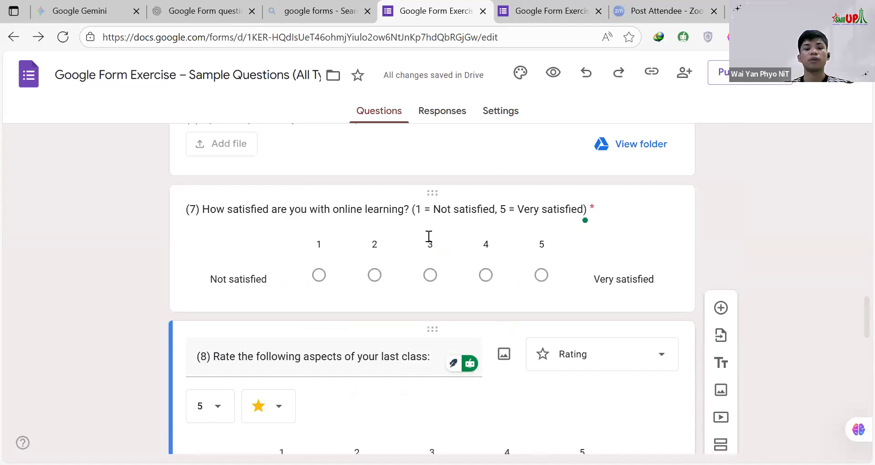
scroll(426, 240, "down", 2)
Step: Open question 9 in the editor and examine the rows and columns of its Multiple choice grid
scroll(422, 251, "down", 3)
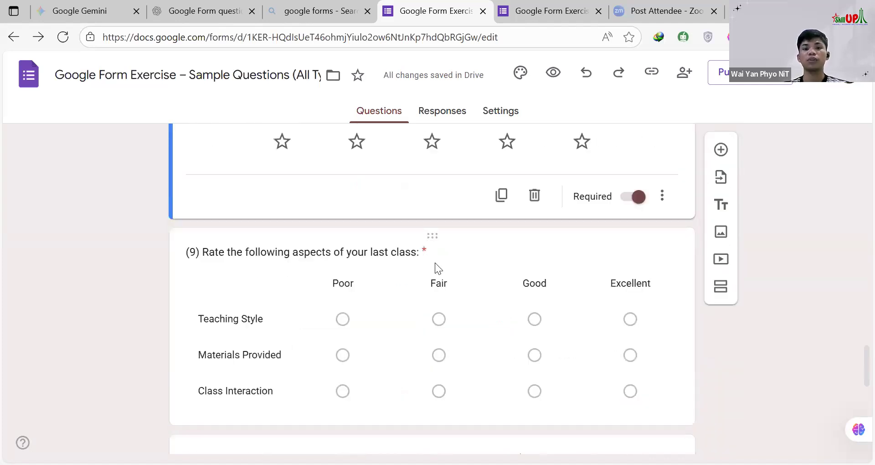
scroll(435, 263, "down", 1)
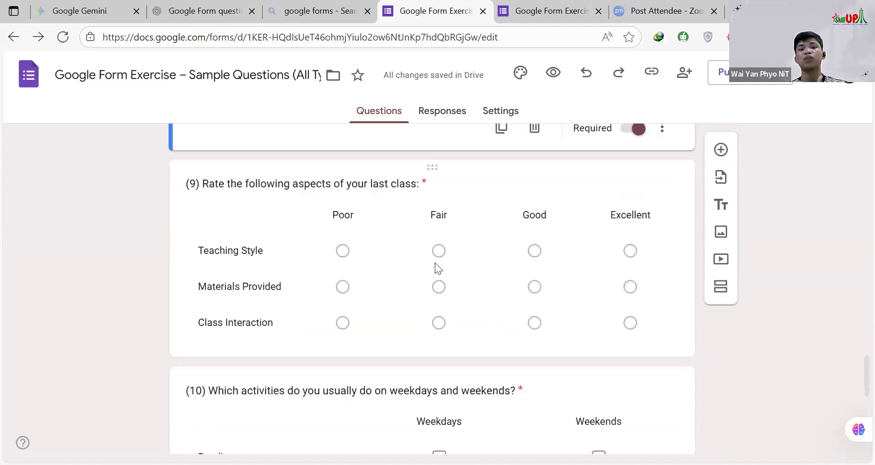
left_click(471, 182)
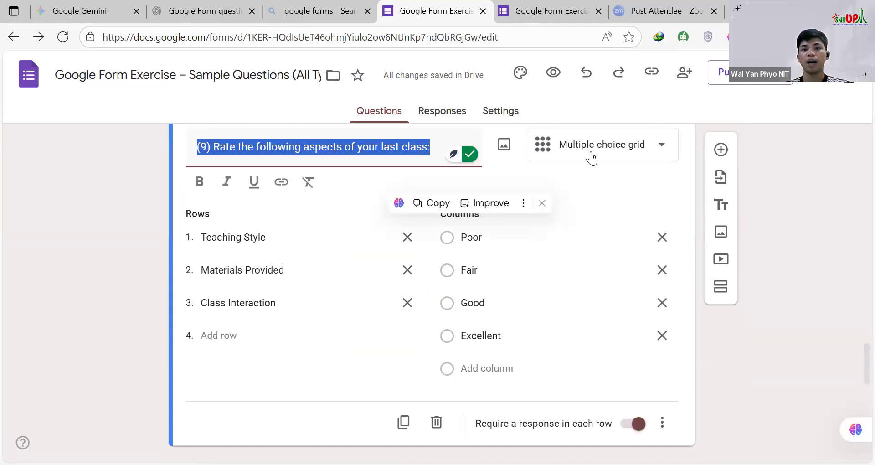
left_click(572, 181)
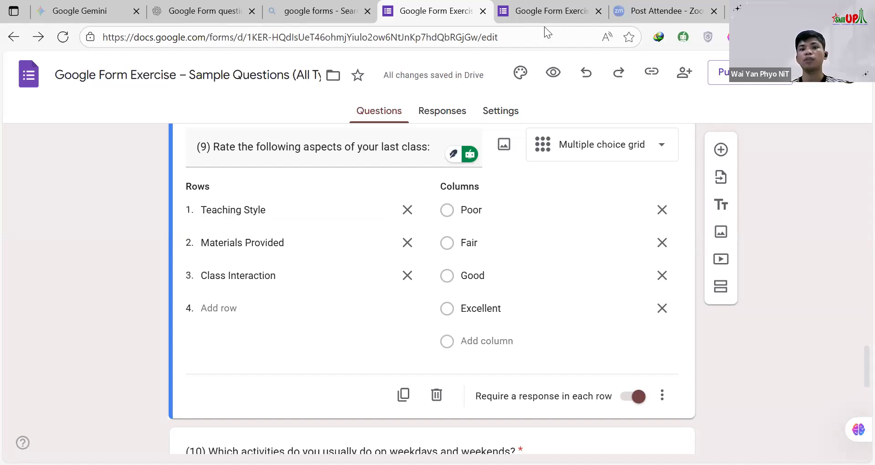
Step: View question 9's grid as respondents see it in the form preview, and return to the editor
key("ctrl+Tab")
scroll(399, 244, "down", 5)
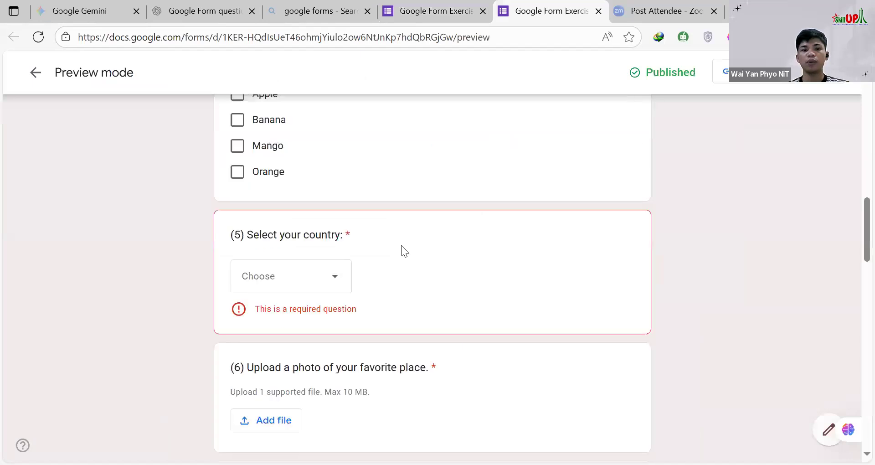
scroll(401, 245, "down", 12)
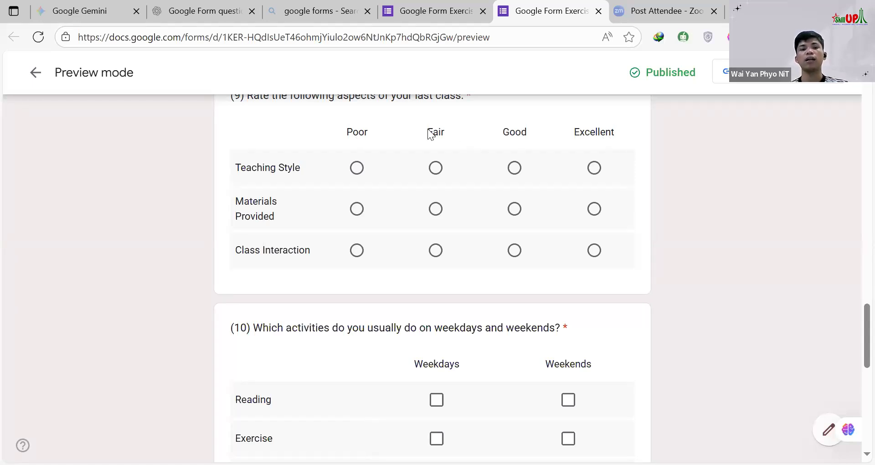
left_click(421, 12)
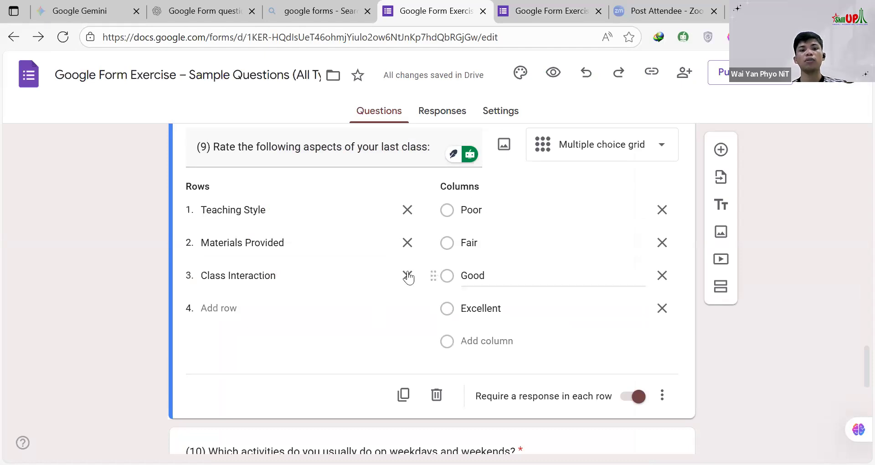
Step: Duplicate question 9 and remove the Poor, Fair and Excellent columns from the copy
scroll(404, 269, "down", 3)
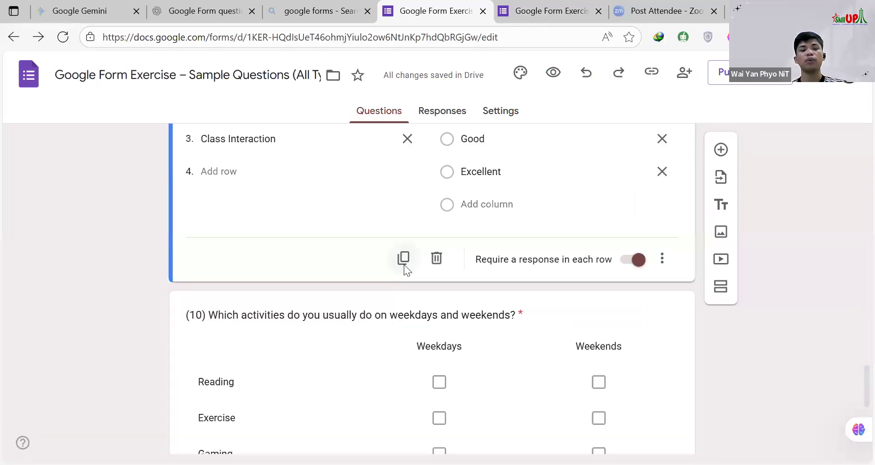
left_click(383, 274)
scroll(652, 155, "down", 3)
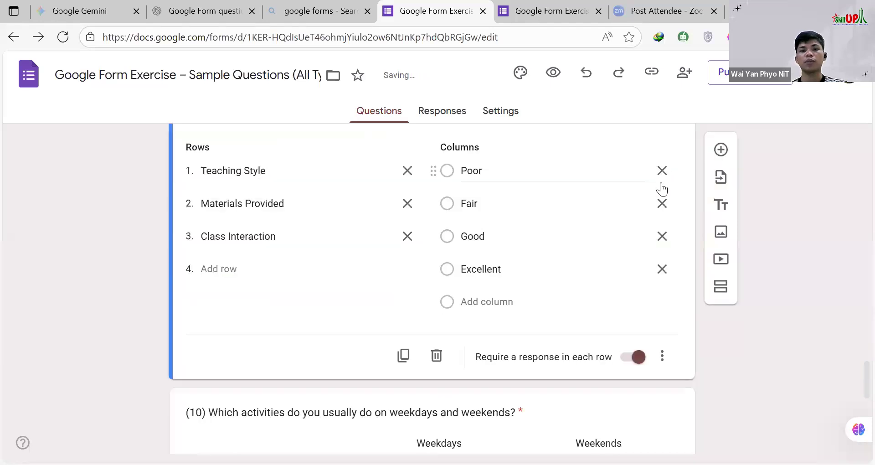
left_click(663, 178)
left_click(662, 178)
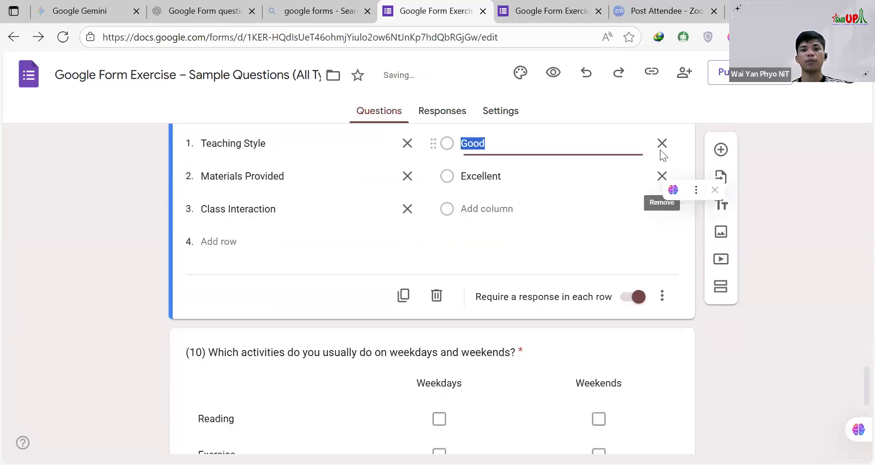
scroll(421, 224, "up", 1)
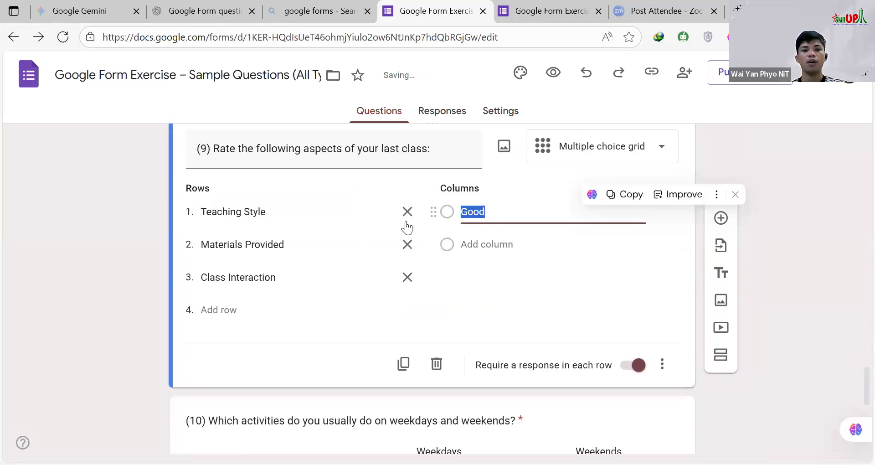
Step: Remove the Teaching Style and Materials Provided rows from the copied grid and clear the remaining row and column labels
left_click(408, 212)
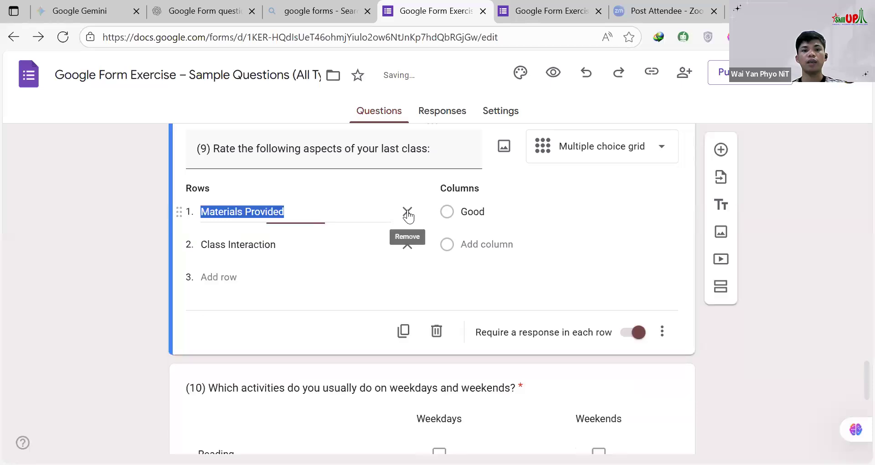
left_click(407, 212)
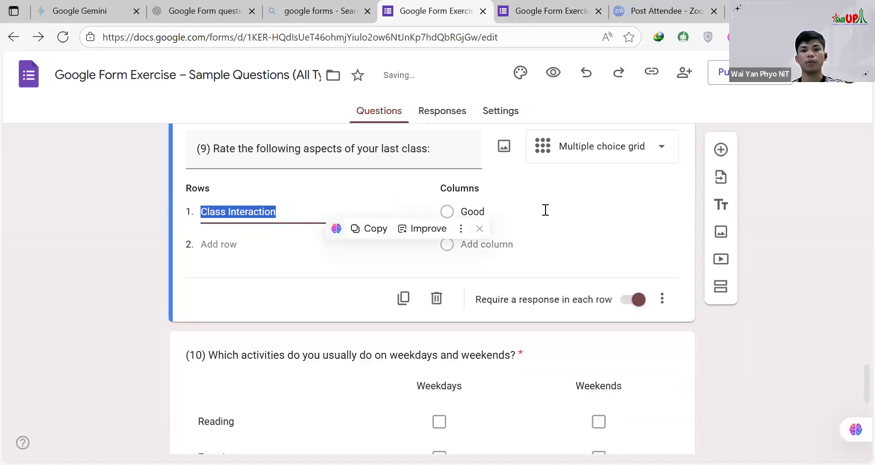
left_click(543, 209)
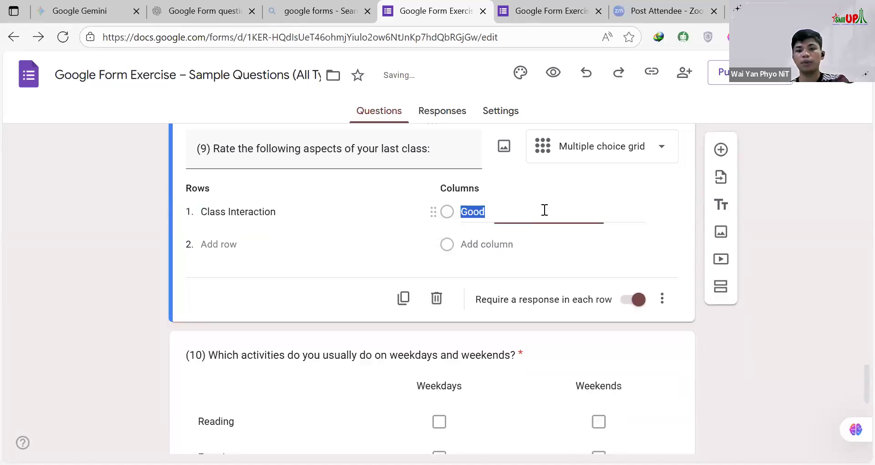
key("BackSpace")
left_click(308, 215)
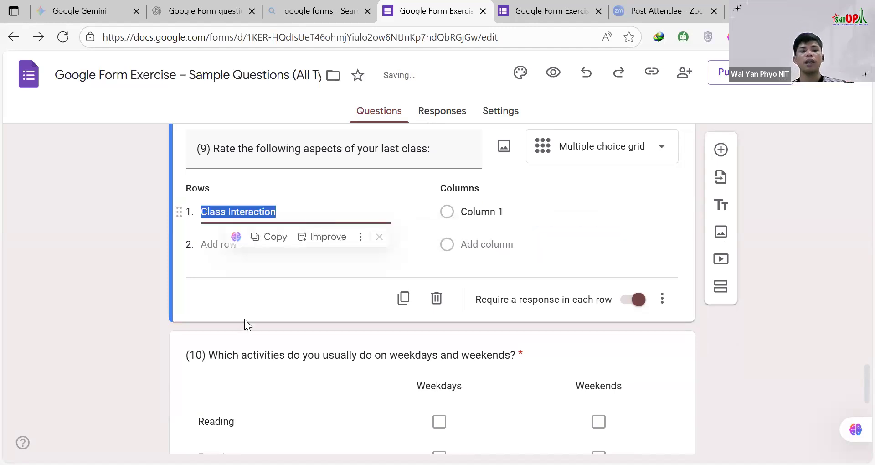
key("BackSpace")
scroll(609, 233, "up", 2)
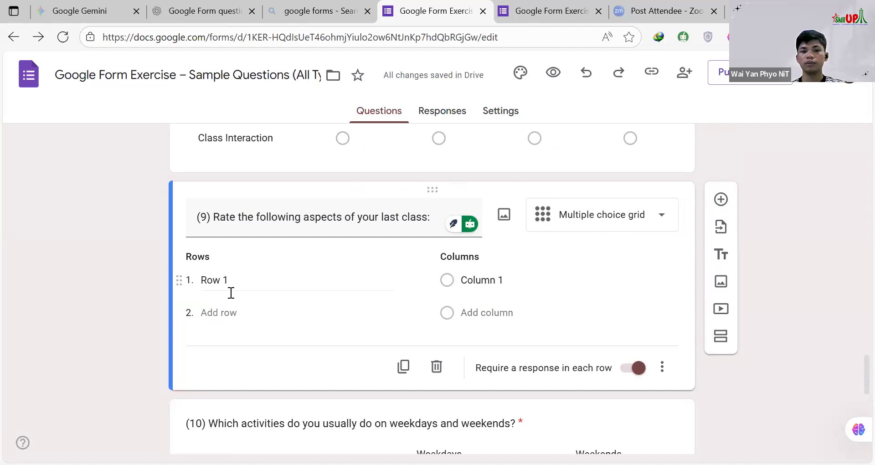
Step: Label the copied grid's first row with one person's full name and add a second row with another person's full name
left_click(269, 279)
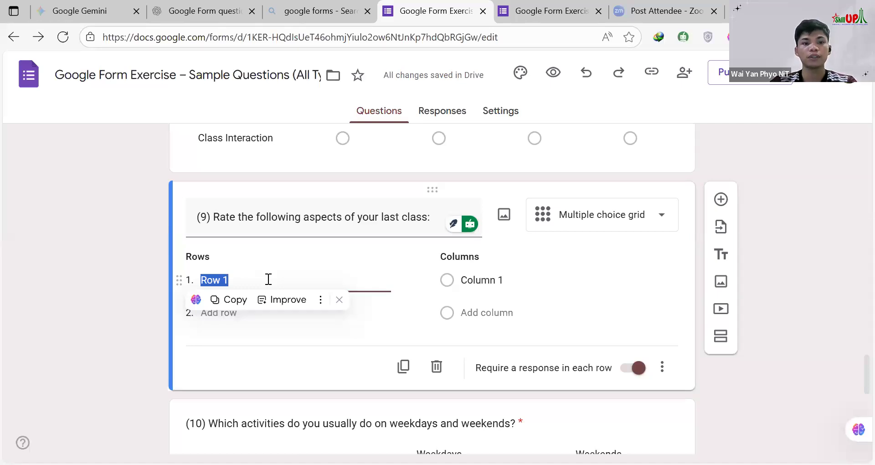
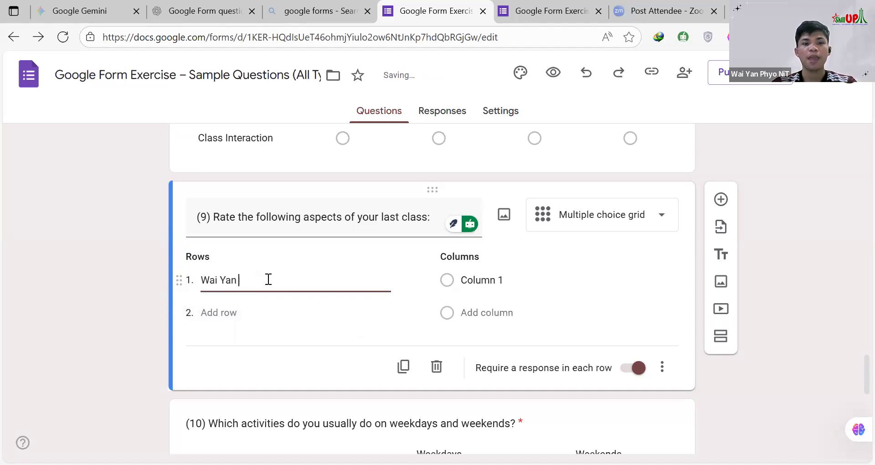
left_click(228, 314)
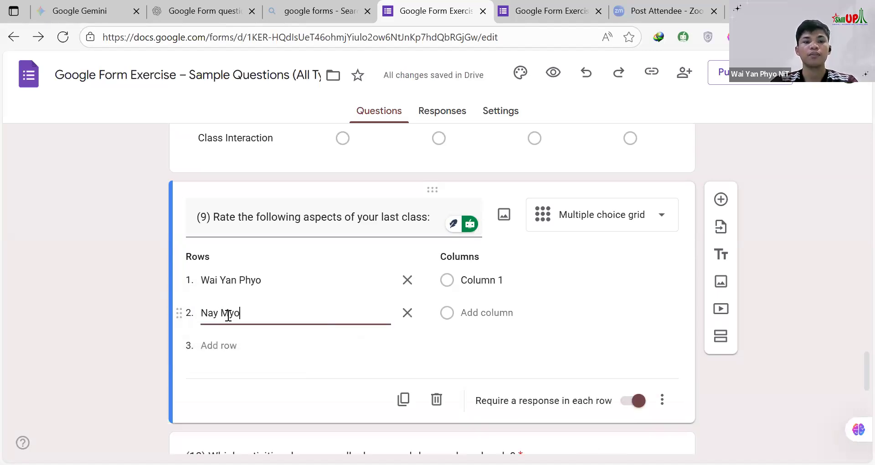
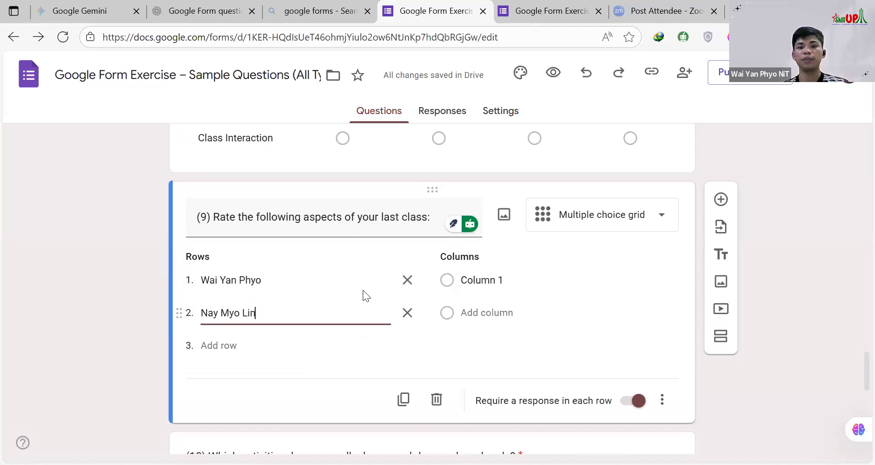
Step: Set up five columns in the copied grid, labelled 1, 2, 3, 4 and 5
left_click(493, 279)
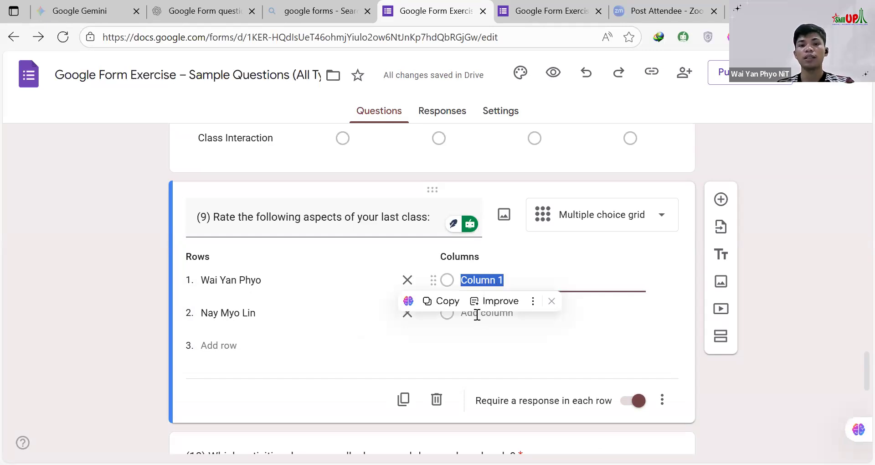
type("1")
key("Return")
type("2")
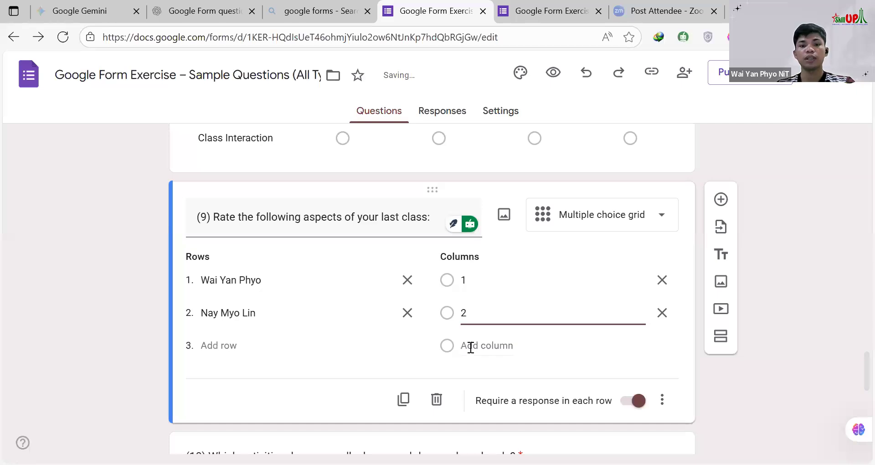
key("Return")
type("3")
scroll(476, 244, "down", 2)
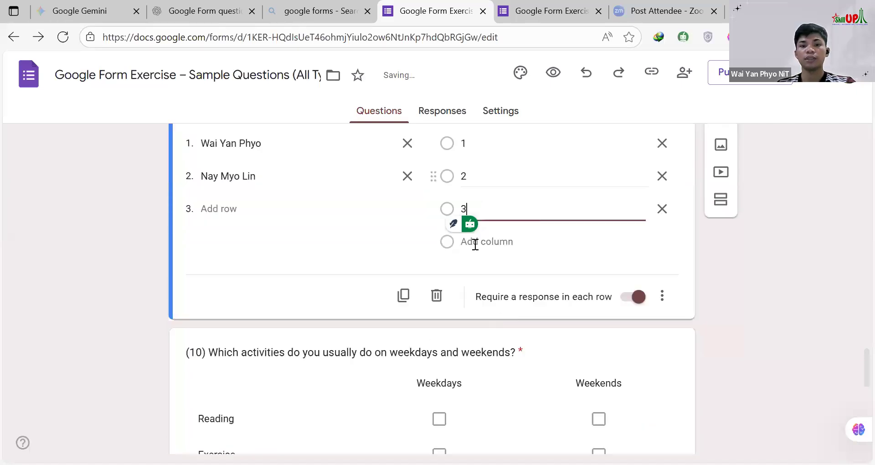
key("Return")
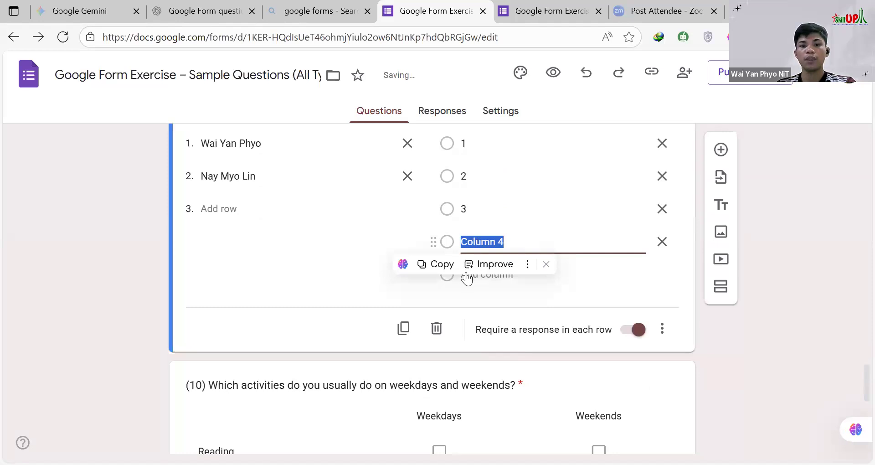
type("4")
key("Return")
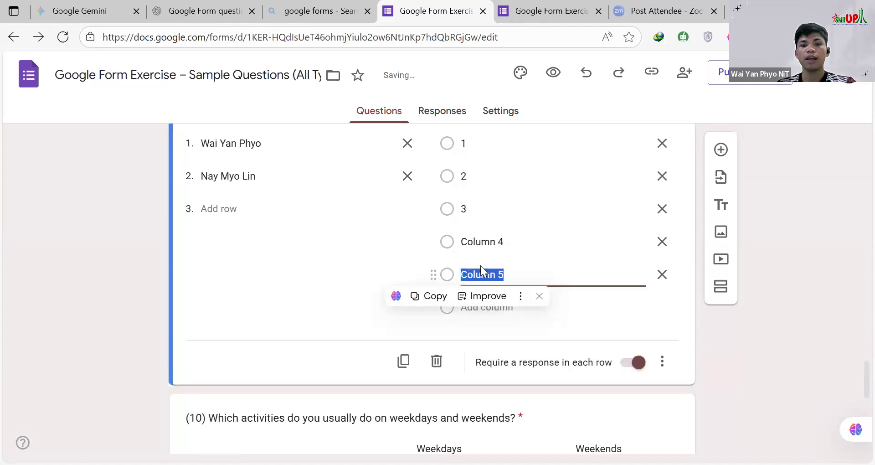
type("5")
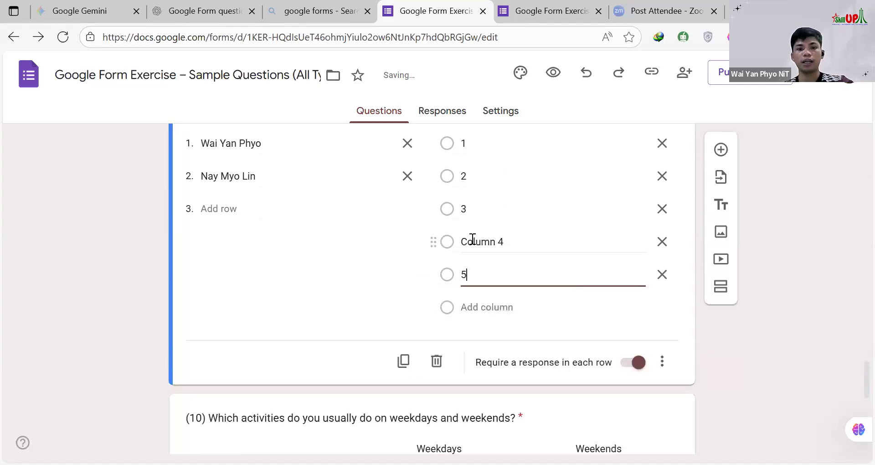
left_click(473, 239)
type("4")
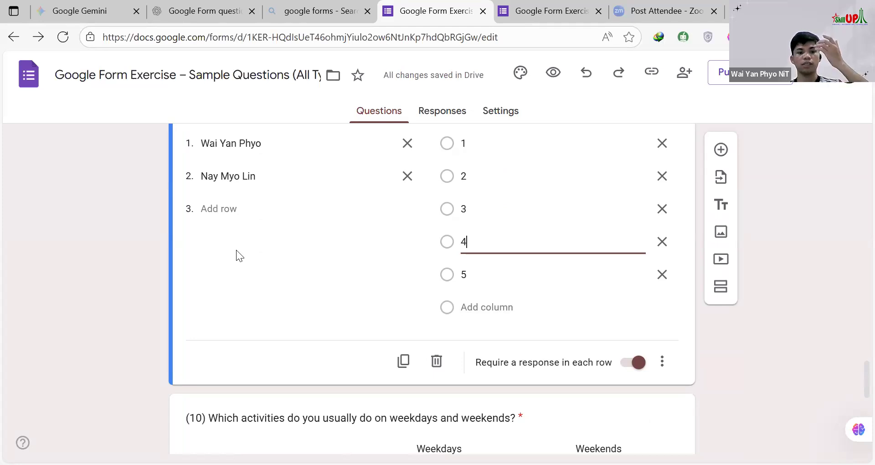
Step: Finish editing the copied grid and open a fresh preview of the form
left_click(268, 278)
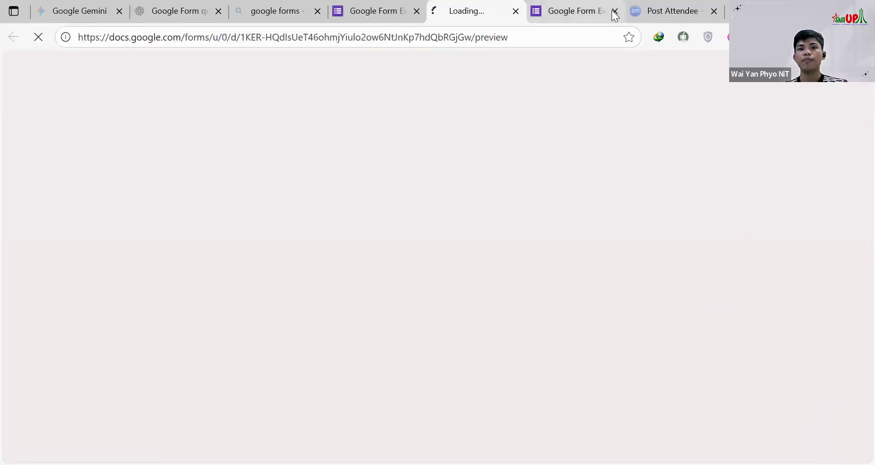
left_click(575, 12)
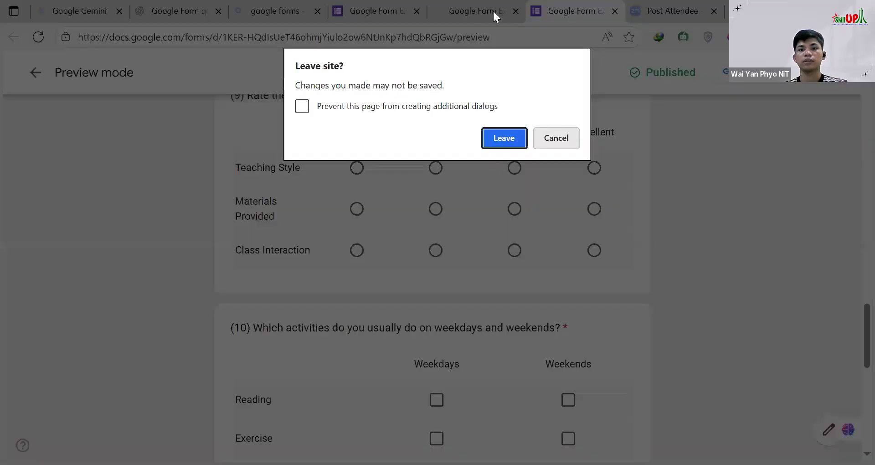
left_click(495, 11)
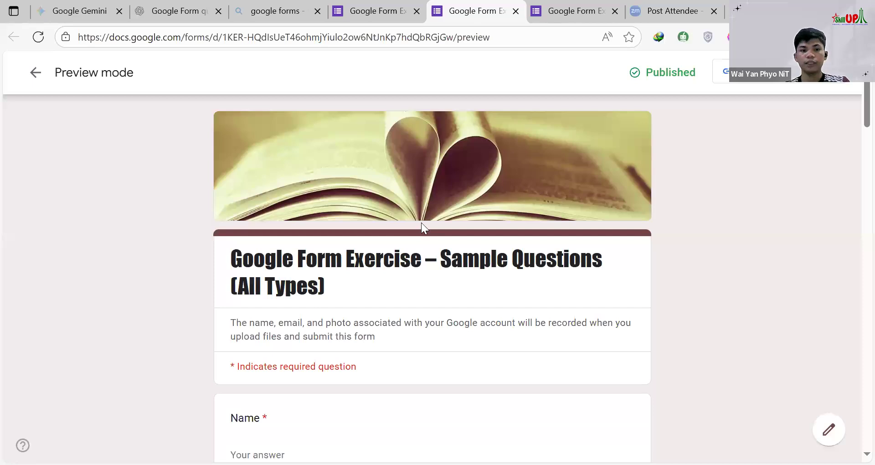
Step: Answer the copied question 9 grid in the preview, choosing 1 for the first person and 5 for the second
scroll(420, 224, "down", 15)
scroll(421, 223, "down", 3)
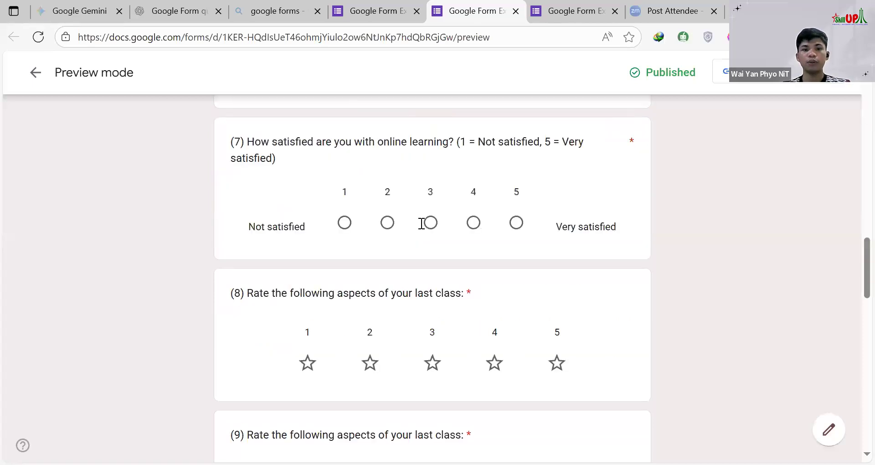
scroll(422, 225, "down", 7)
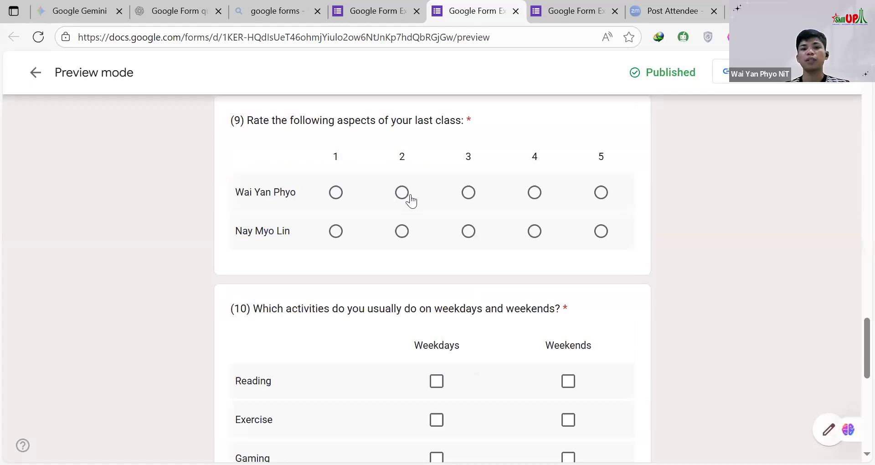
left_click(338, 193)
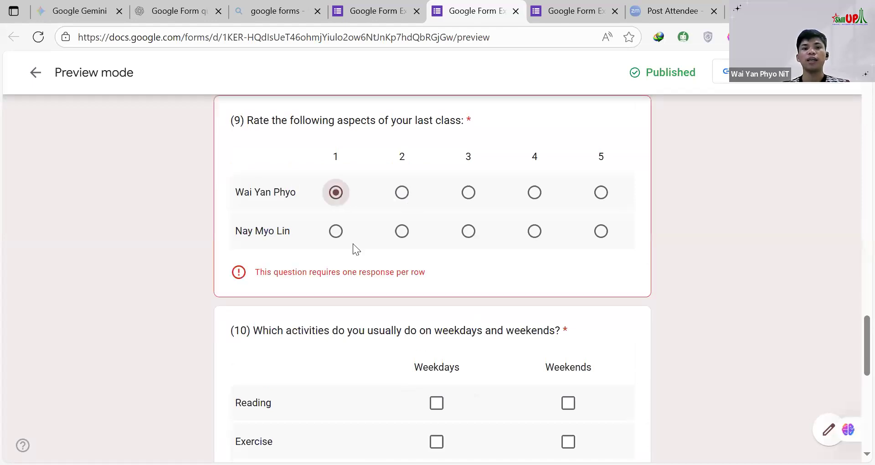
left_click(601, 233)
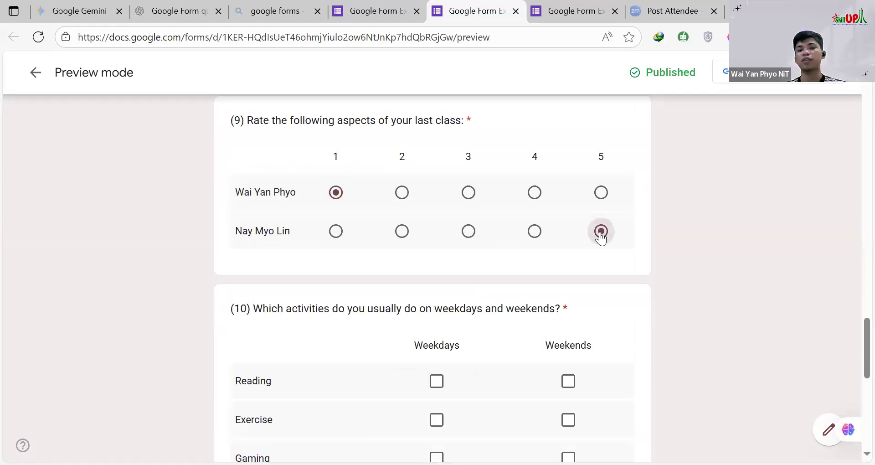
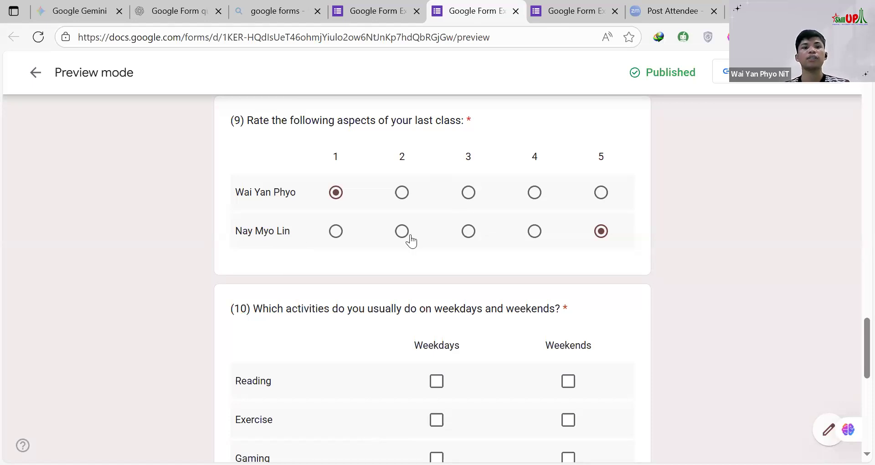
Step: Return to the form editor and compare the copied question 9 grid with the linear scale, star rating and original grid questions
left_click(389, 15)
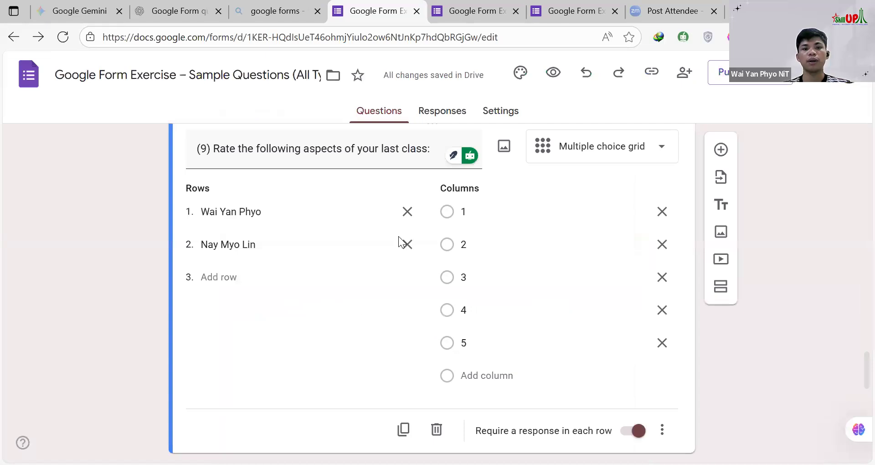
scroll(541, 285, "up", 2)
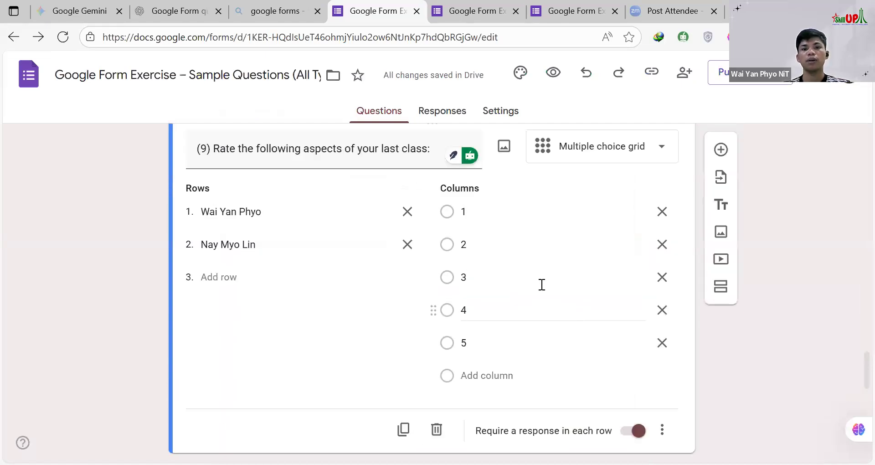
scroll(501, 292, "down", 3)
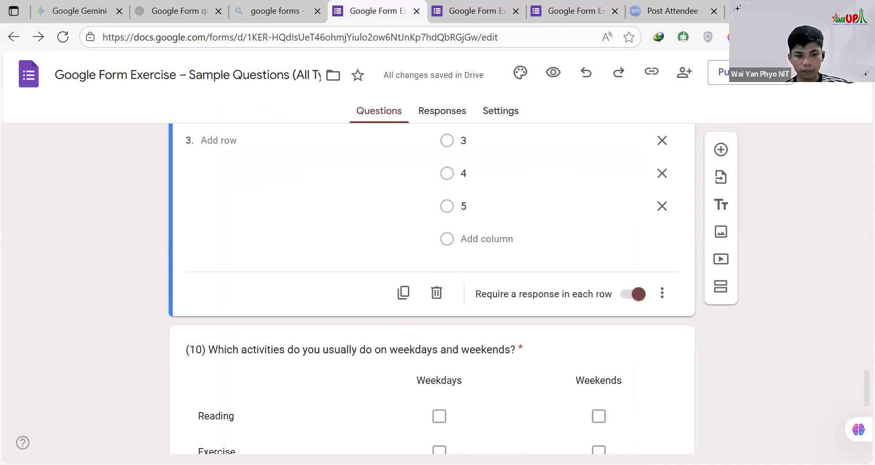
scroll(434, 239, "up", 1)
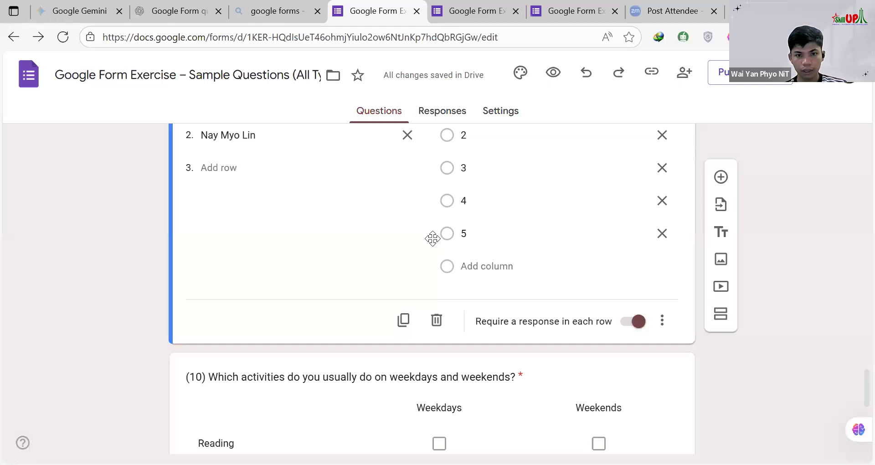
scroll(433, 238, "up", 4)
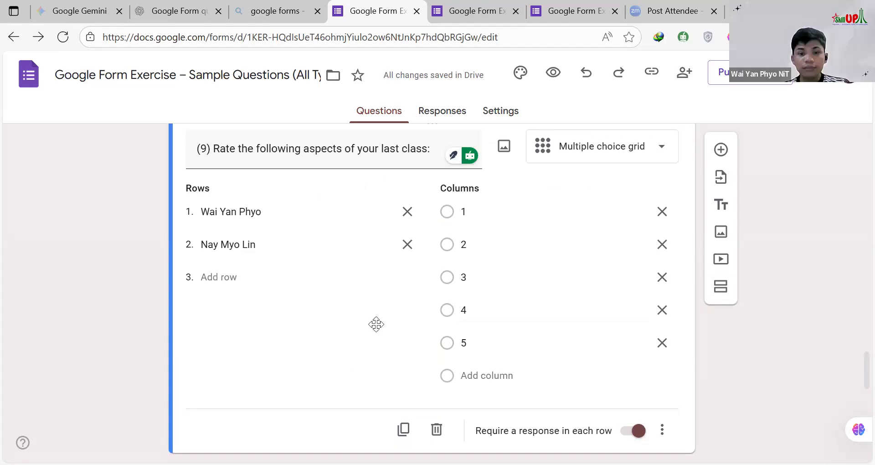
scroll(385, 304, "up", 5)
scroll(384, 304, "up", 3)
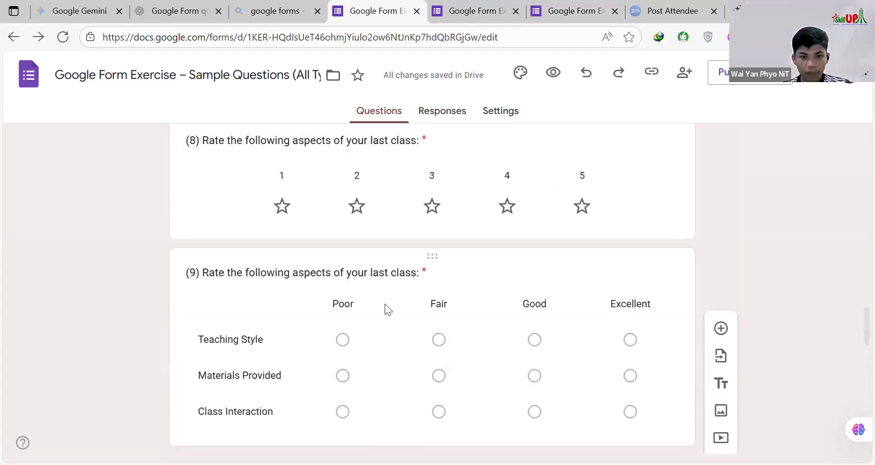
scroll(299, 303, "up", 3)
scroll(410, 278, "up", 3)
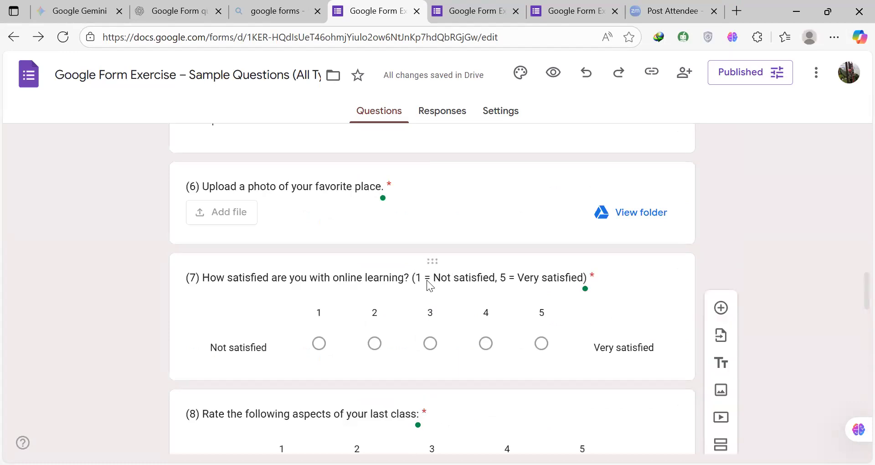
scroll(499, 283, "down", 2)
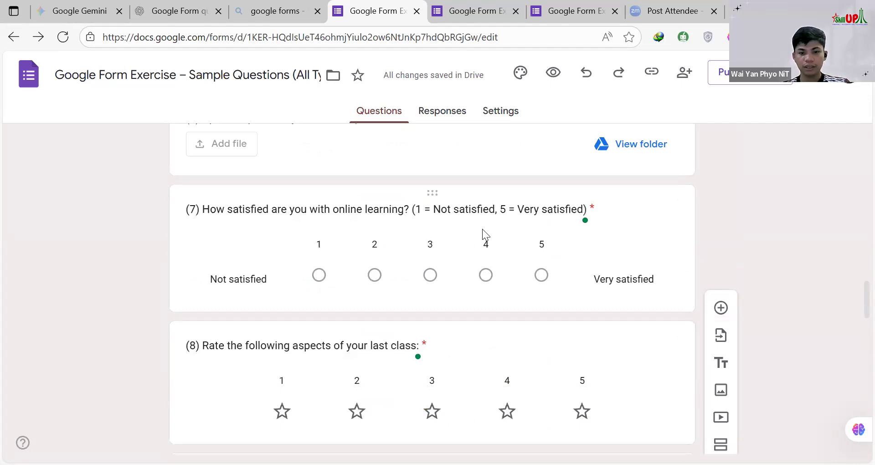
scroll(482, 239, "down", 6)
scroll(482, 240, "down", 1)
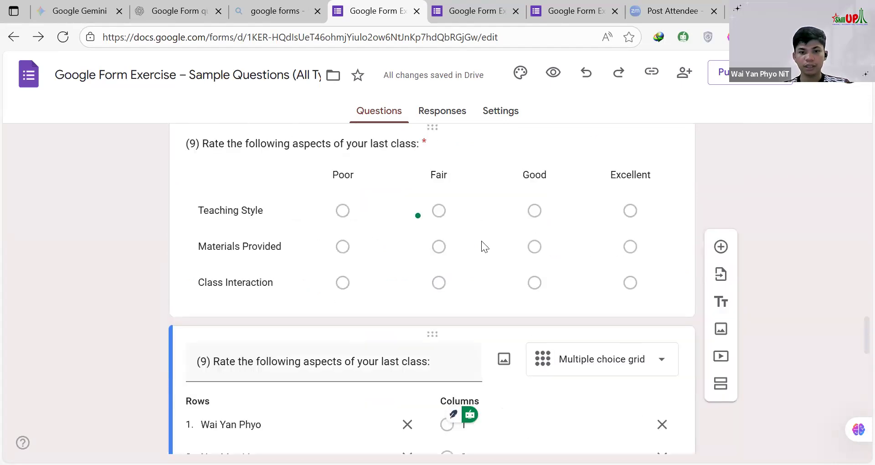
scroll(482, 241, "down", 3)
scroll(482, 241, "down", 3)
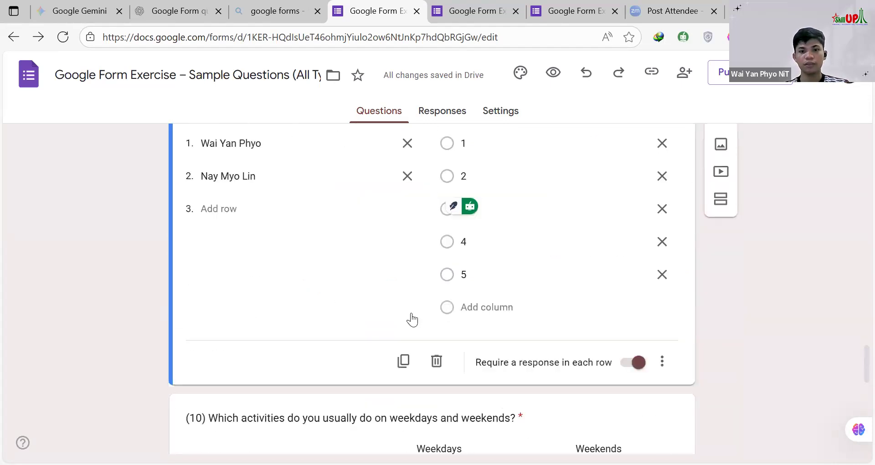
scroll(436, 268, "up", 1)
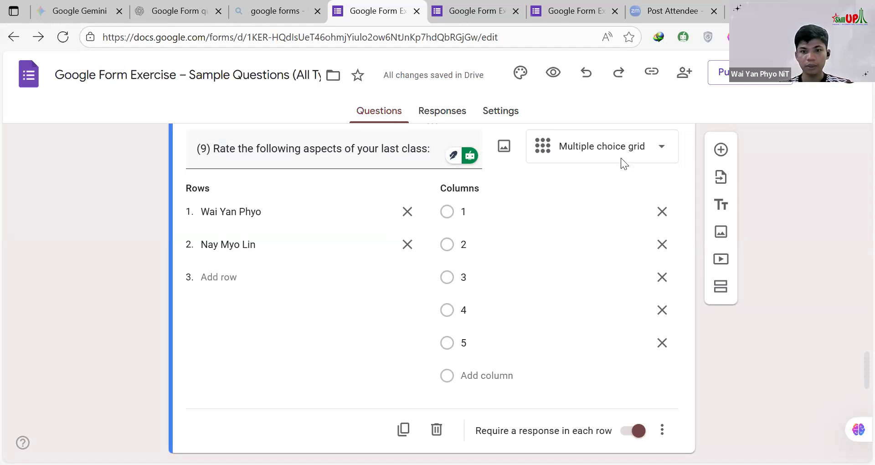
scroll(620, 157, "up", 4)
scroll(253, 220, "up", 6)
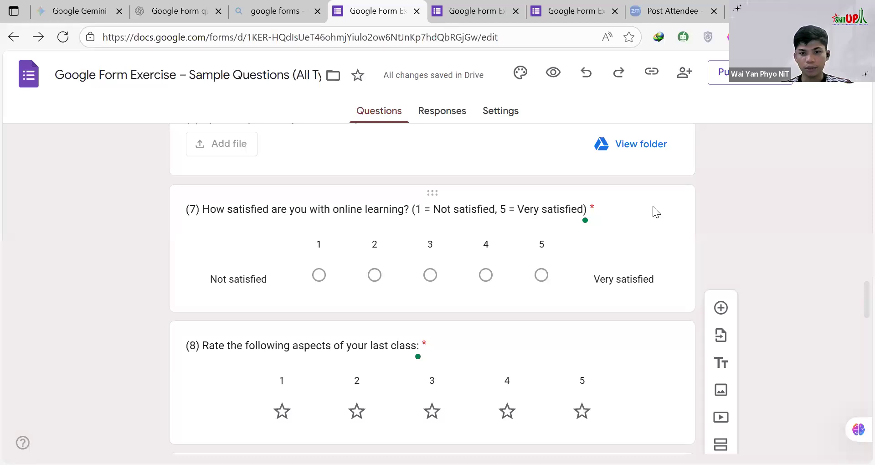
Step: Open question 7 for editing and clear the labels at both ends of its linear scale
left_click(643, 224)
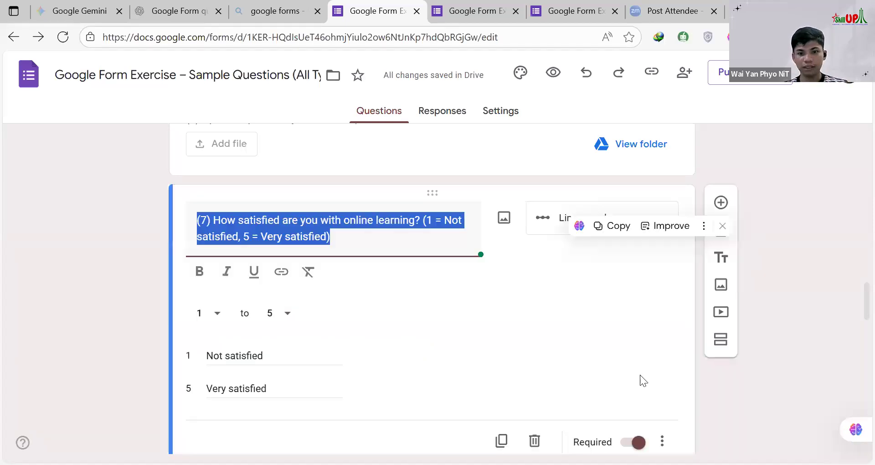
left_click(520, 246)
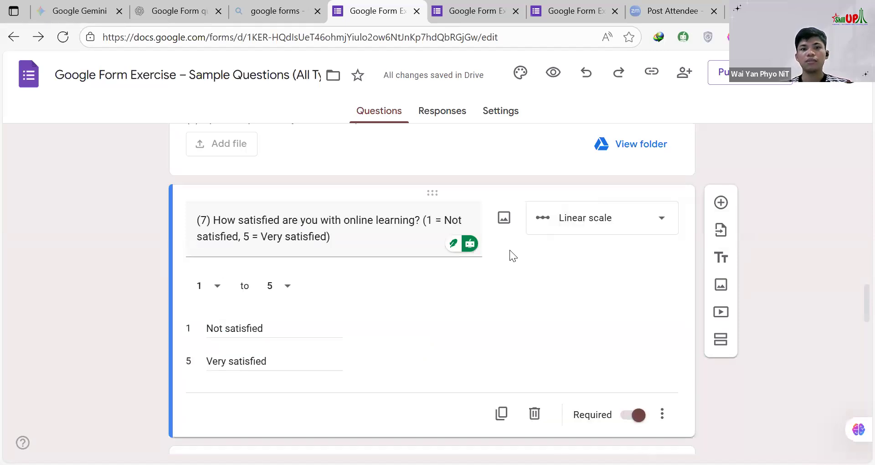
scroll(412, 273, "down", 1)
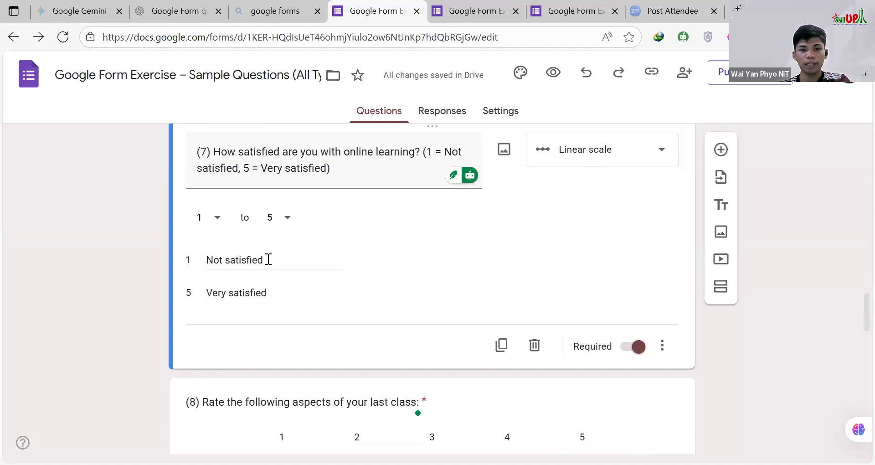
triple_click(268, 259)
key("BackSpace")
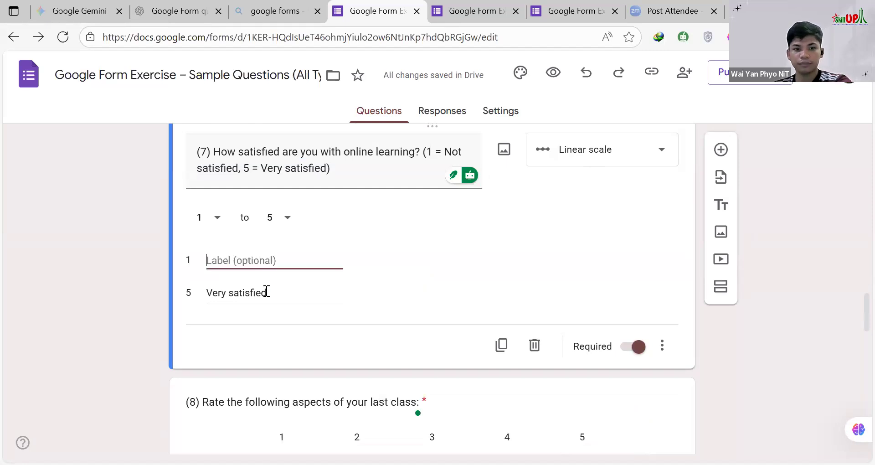
triple_click(266, 292)
key("BackSpace")
left_click(389, 257)
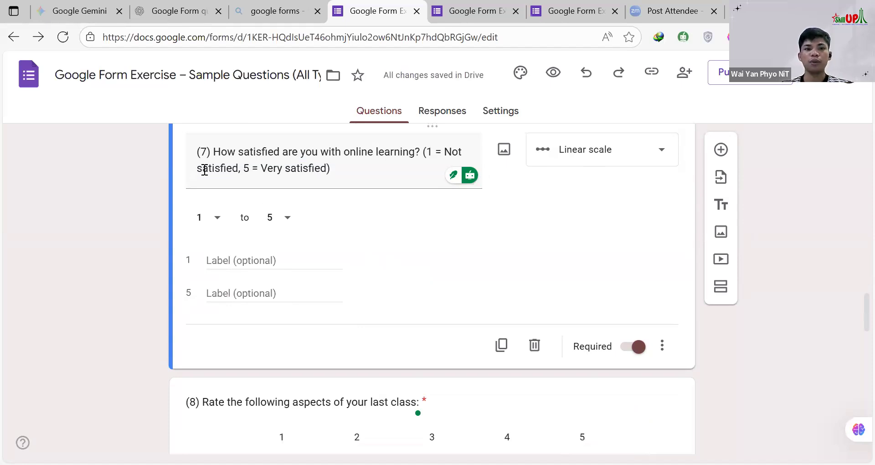
Step: Label the low end of question 7's linear scale Poor and the high end Excellent
triple_click(223, 151)
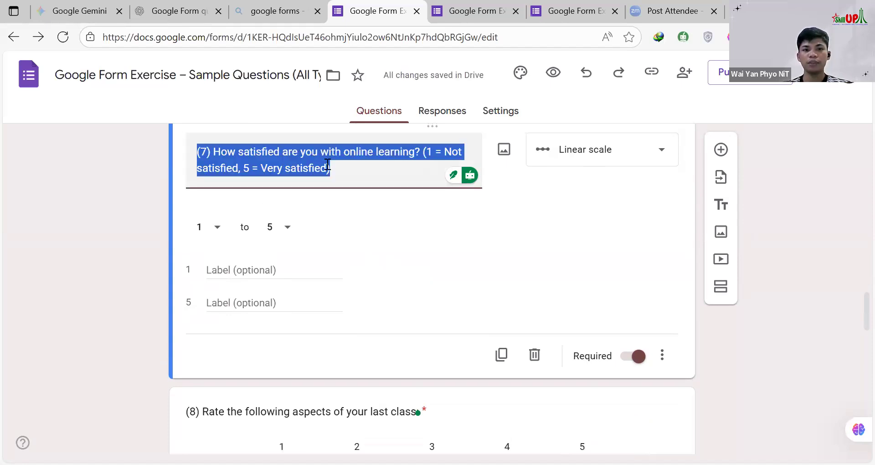
key("Right")
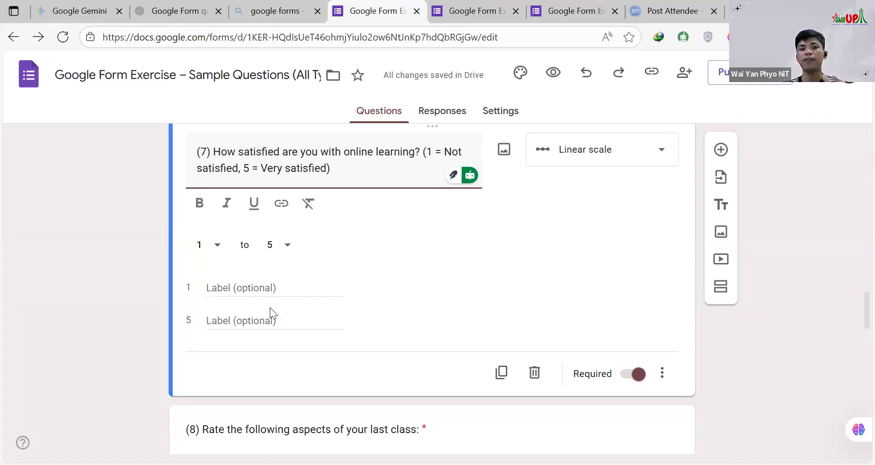
left_click(237, 290)
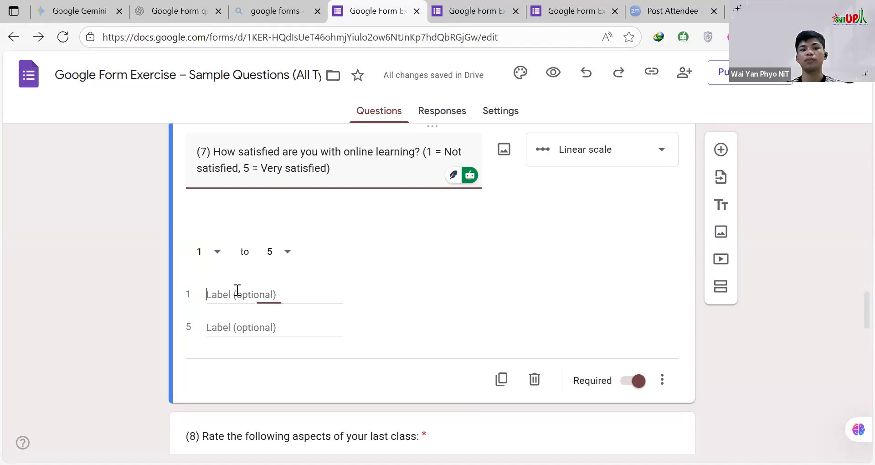
type("Poor")
left_click(222, 289)
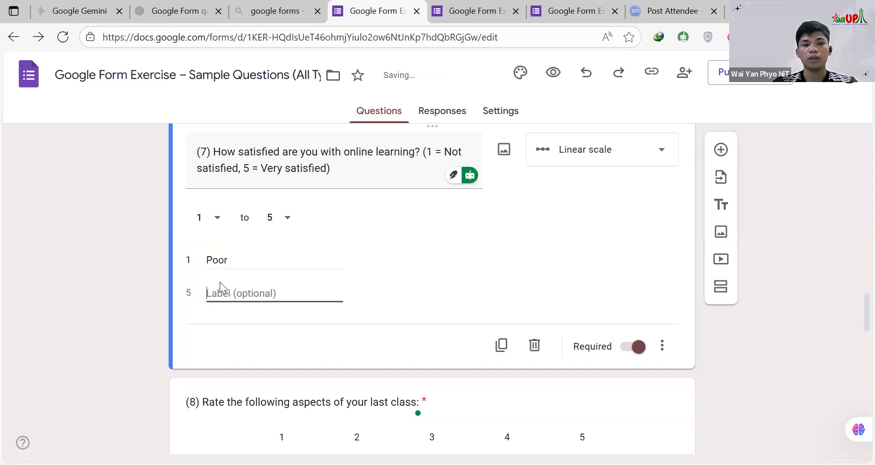
type("Ec")
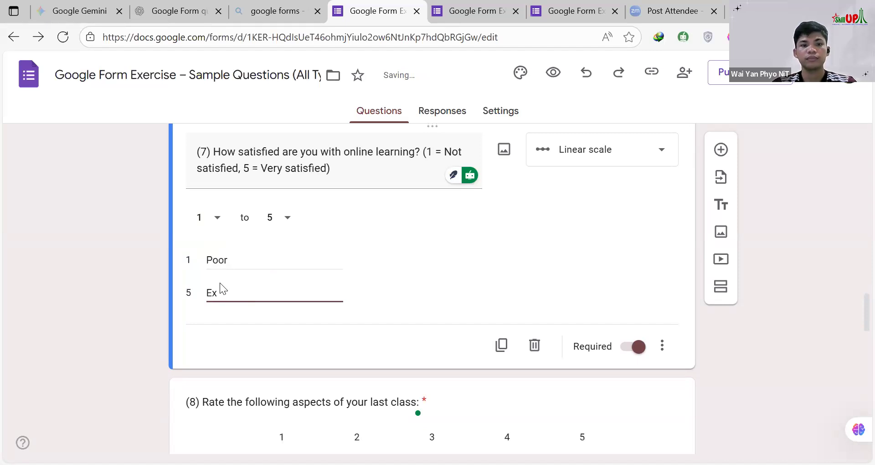
type("cellent")
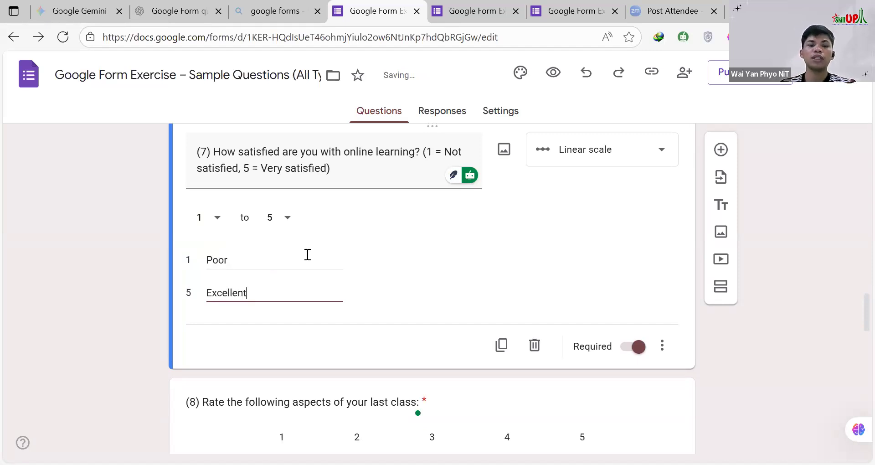
Step: Set the upper limit of question 7's linear scale to 10
left_click(285, 217)
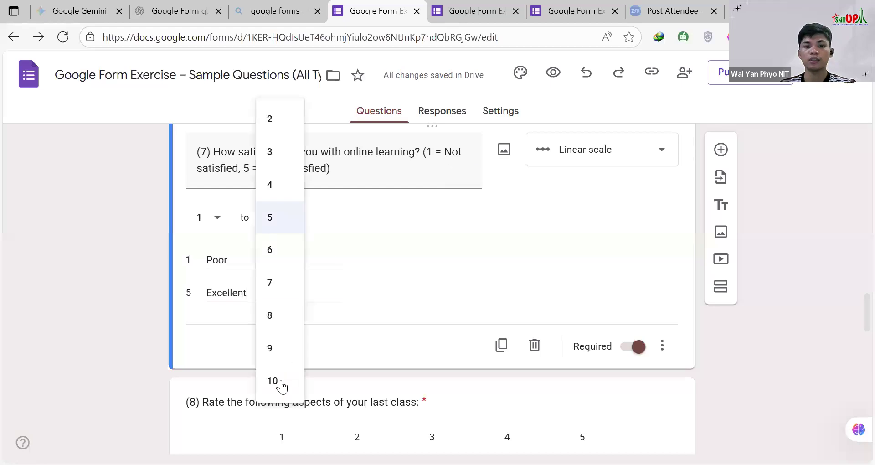
left_click(279, 381)
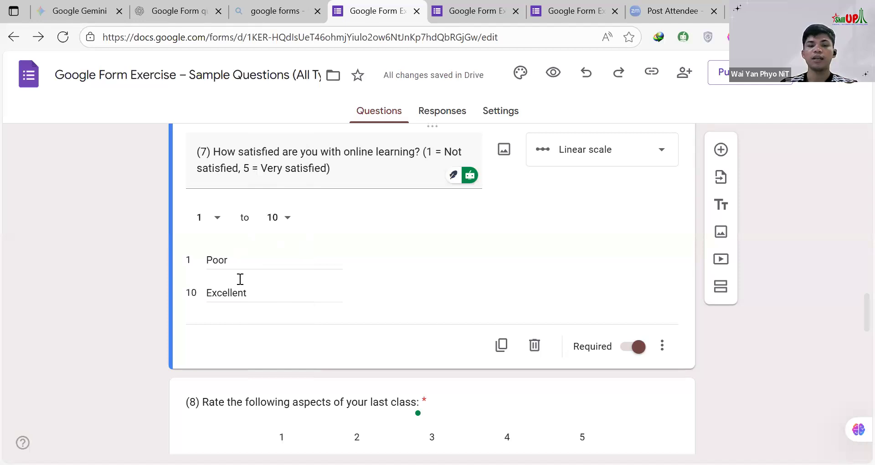
double_click(211, 259)
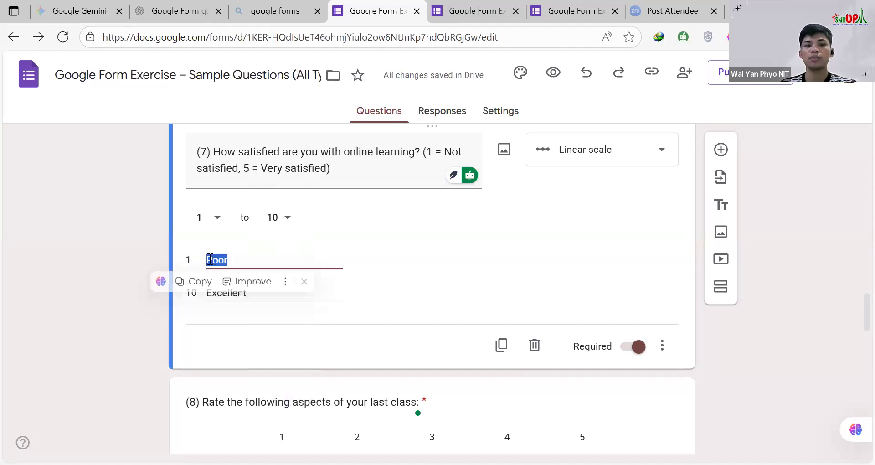
left_click(218, 260)
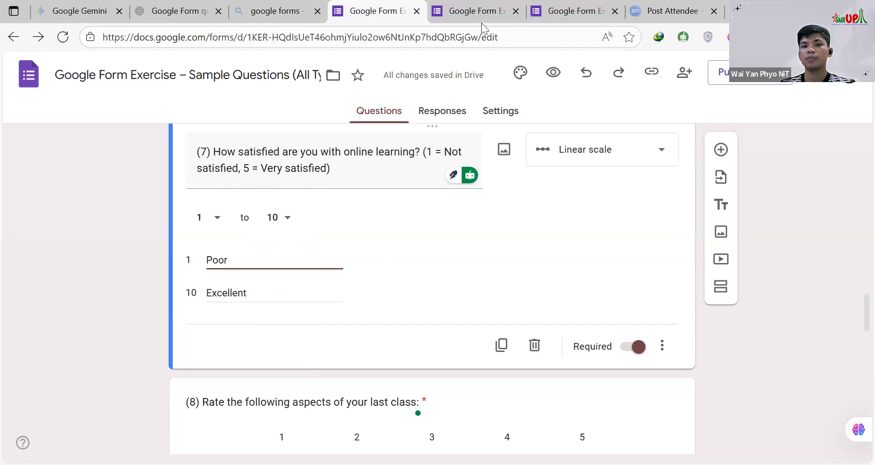
Step: Close the Zoom page and the extra form preview, and refresh the remaining form preview
left_click(473, 12)
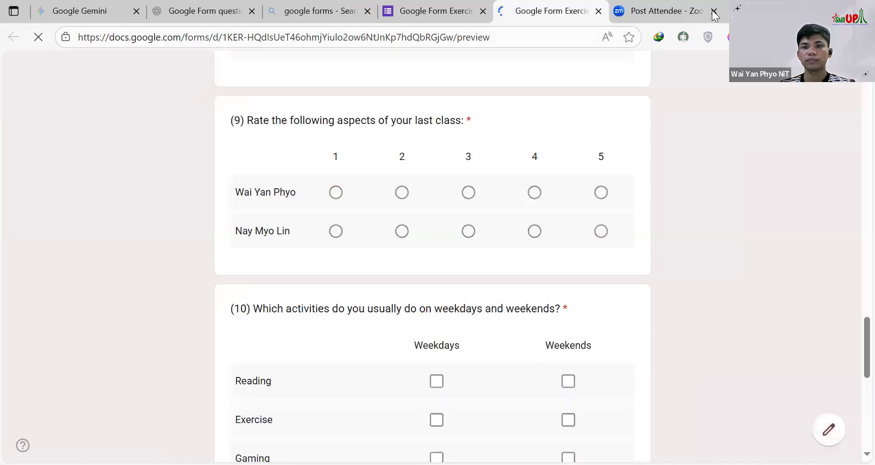
left_click(681, 17)
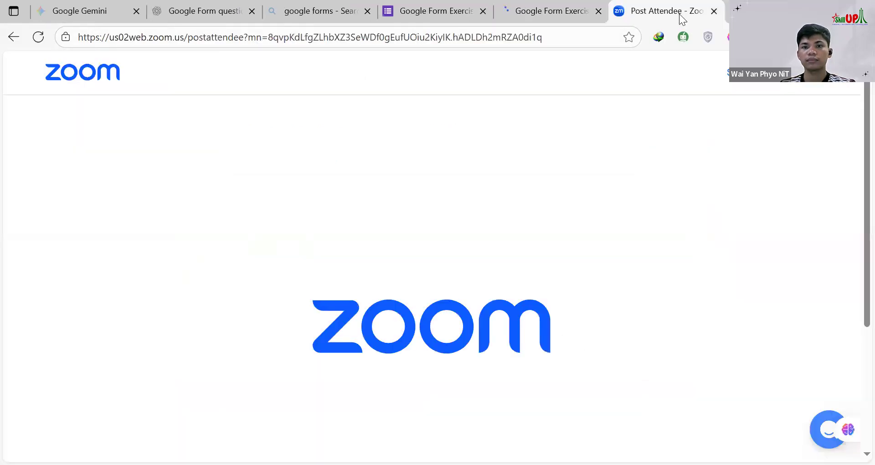
key("ctrl+w")
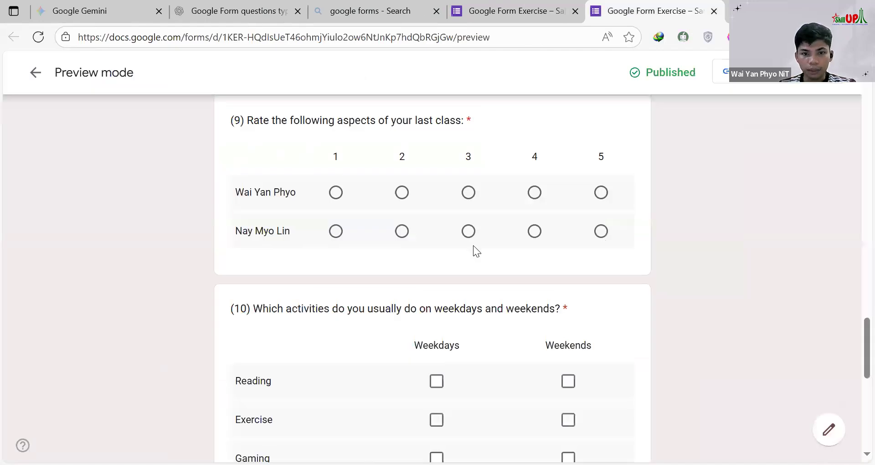
Step: Answer question 7 with 5 in the preview and compare its scale with the star rating and grid questions
scroll(473, 245, "up", 10)
scroll(281, 226, "up", 2)
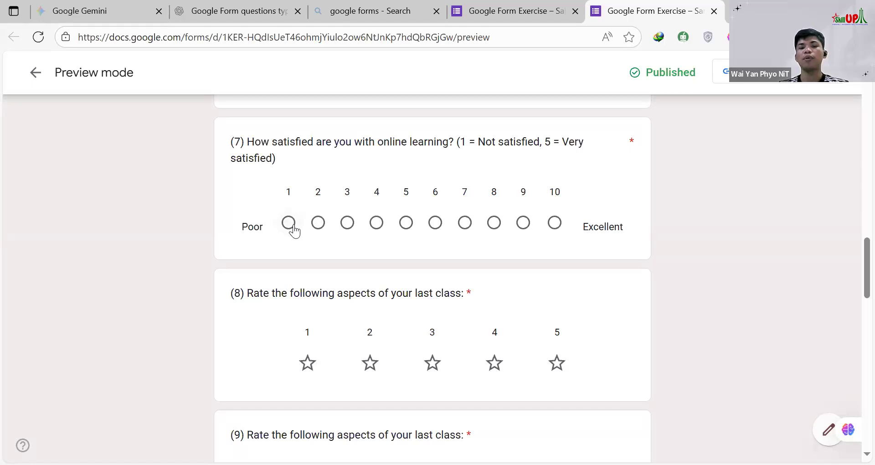
left_click(407, 223)
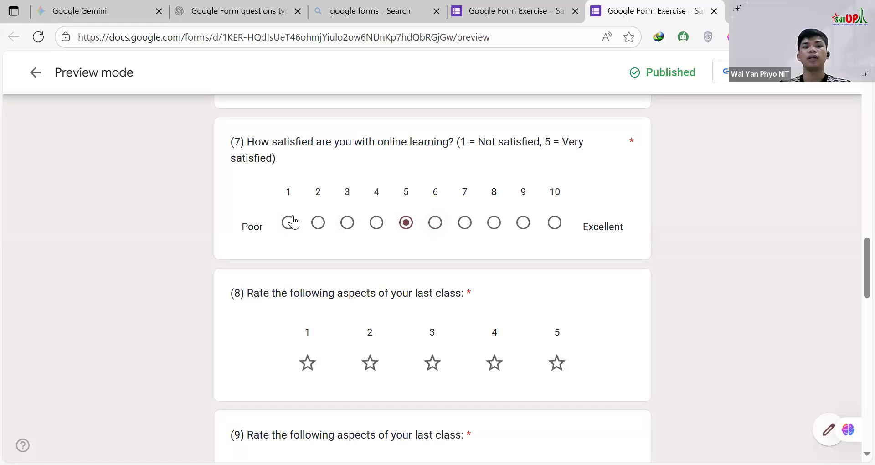
scroll(506, 247, "down", 3)
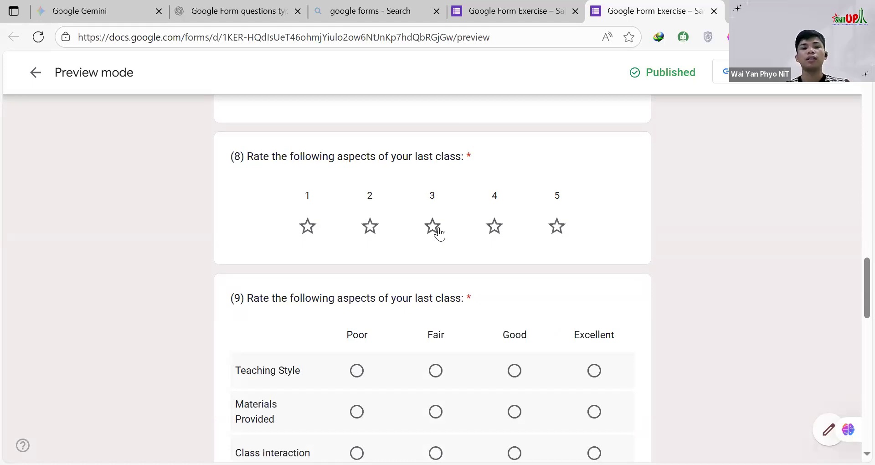
scroll(349, 230, "up", 5)
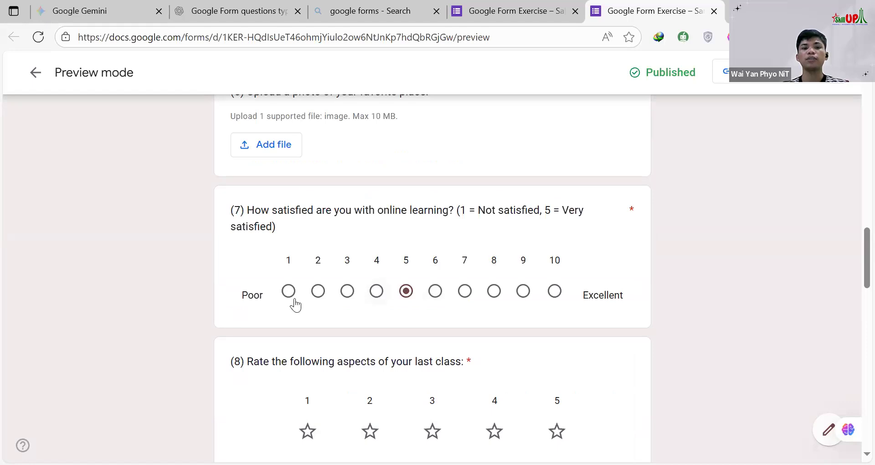
scroll(343, 237, "down", 6)
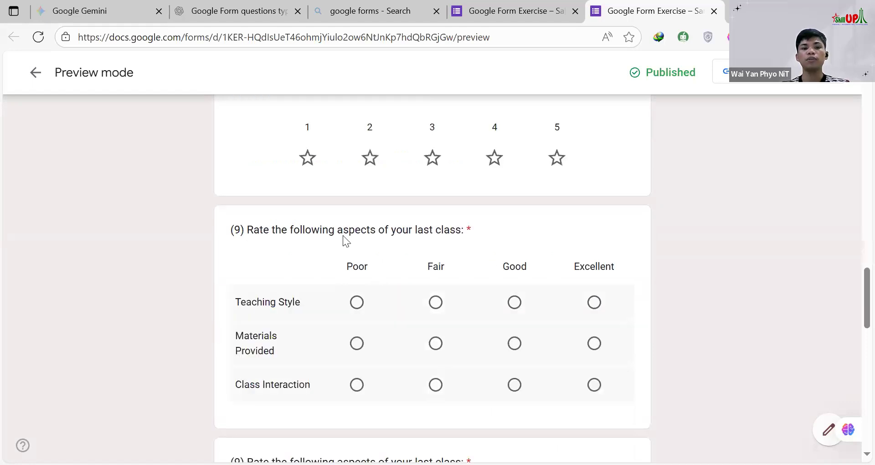
Step: Rate question 8 with one star and then three stars in the form preview
scroll(310, 233, "up", 2)
left_click(308, 227)
left_click(436, 230)
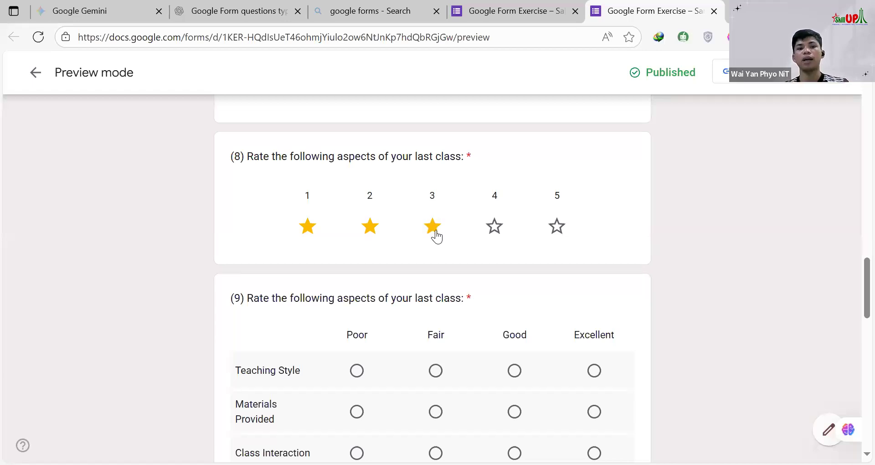
Step: Try the answers 5, 10 and 1 in turn on question 7's linear scale in the preview
scroll(377, 221, "up", 3)
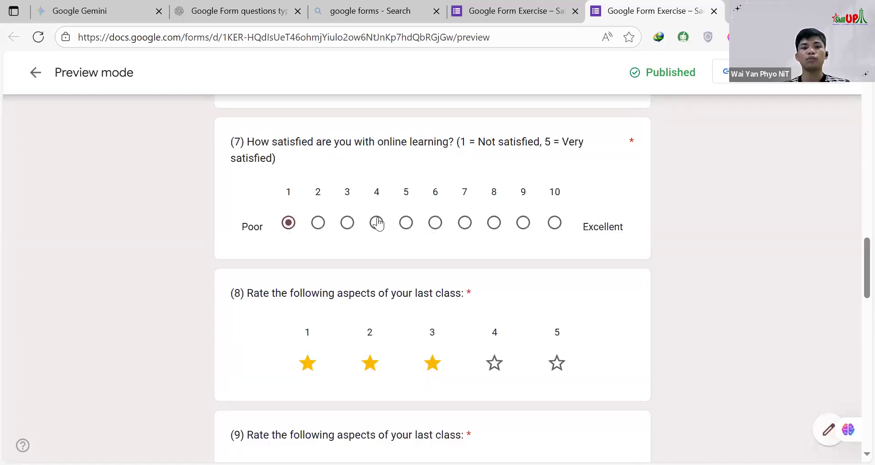
left_click(406, 224)
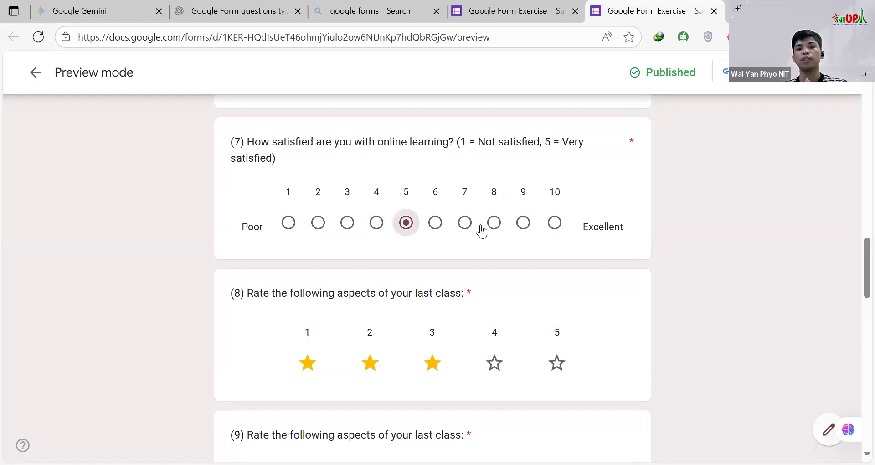
left_click(555, 225)
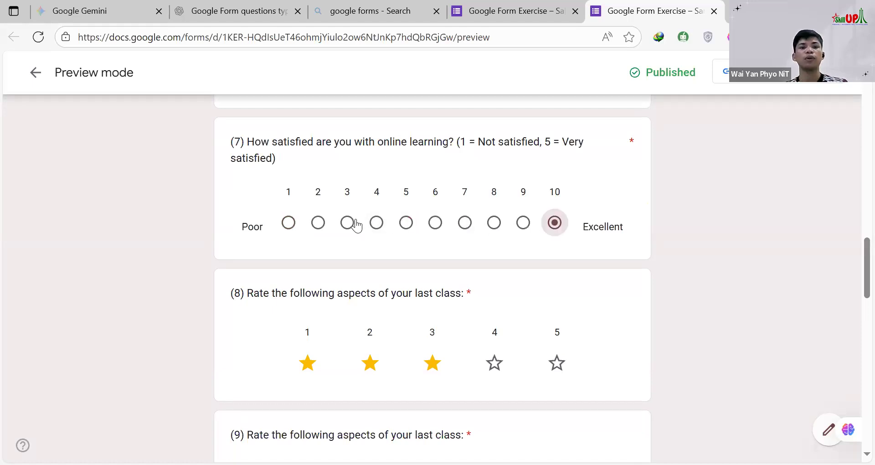
left_click(288, 224)
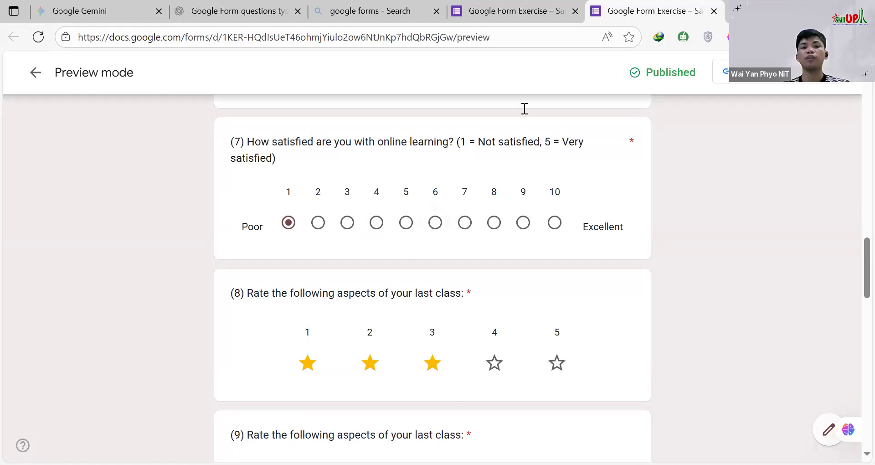
Step: In the form editor, replace question 7's low-end label with "Not satisfied" copied from the question text
left_click(510, 15)
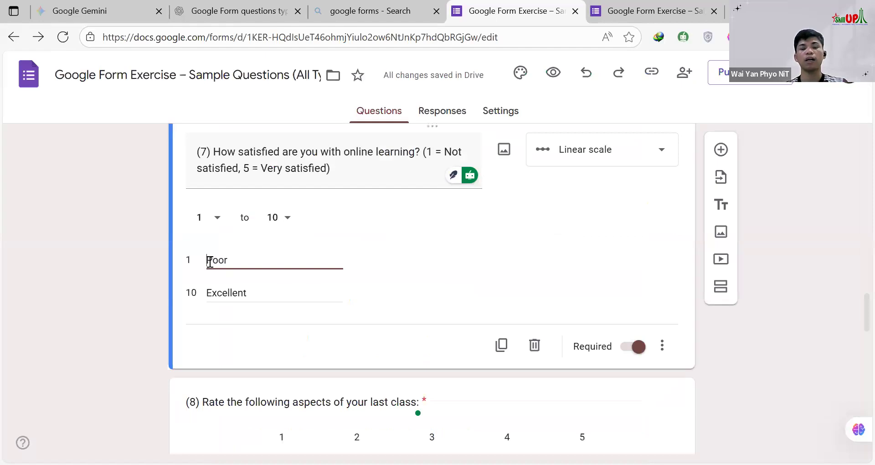
left_click_drag(208, 259, 227, 260)
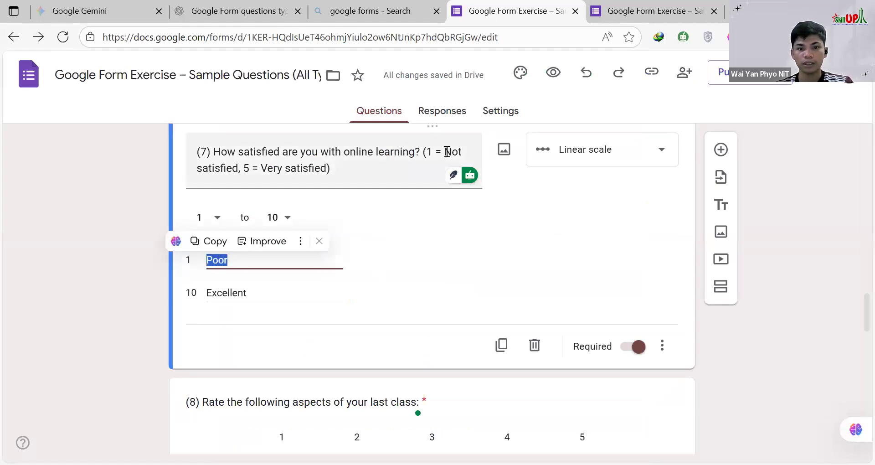
triple_click(291, 155)
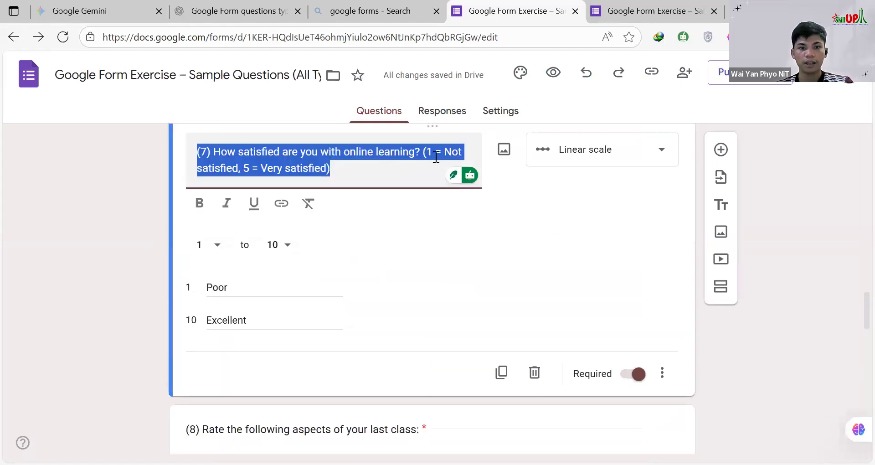
left_click(449, 154)
left_click_drag(444, 153, 239, 169)
key("ctrl+c")
left_click(235, 285)
key("ctrl+a")
key("ctrl+v")
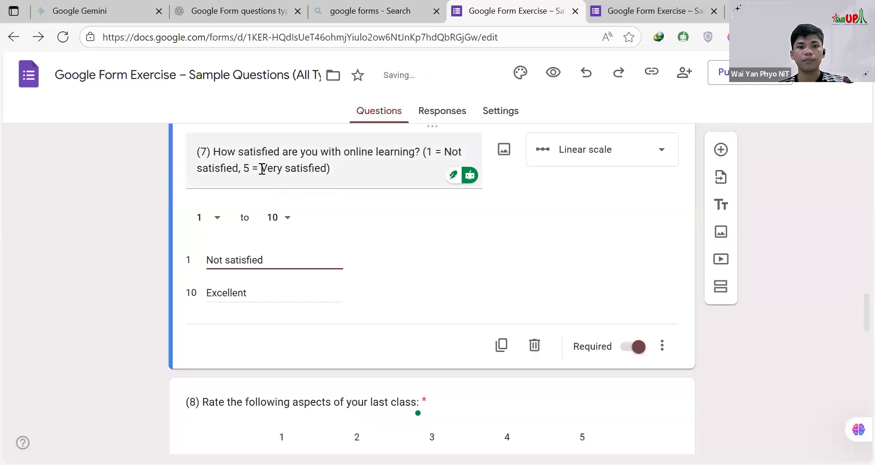
Step: Replace question 7's high-end label with "Very satisfied" copied from the question text
triple_click(305, 168)
left_click(263, 169)
left_click_drag(263, 169, 327, 169)
key("ctrl+c")
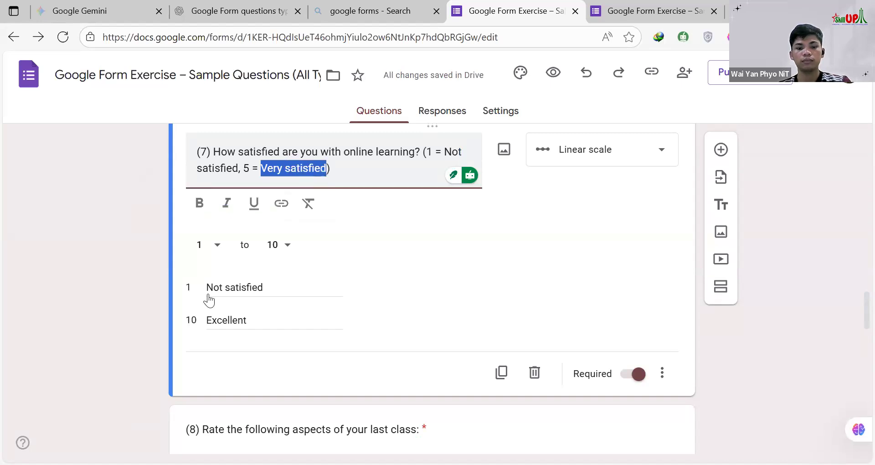
double_click(219, 320)
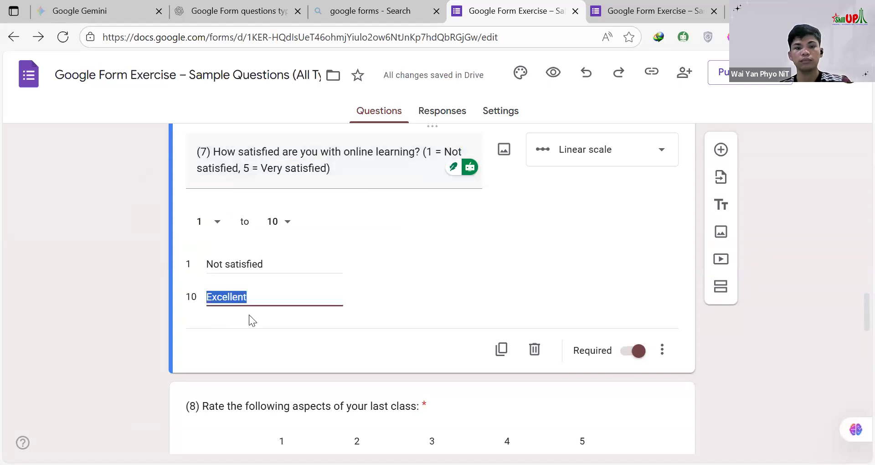
key("ctrl+v")
Step: Set the upper limit of question 7's linear scale to 5
left_click(288, 218)
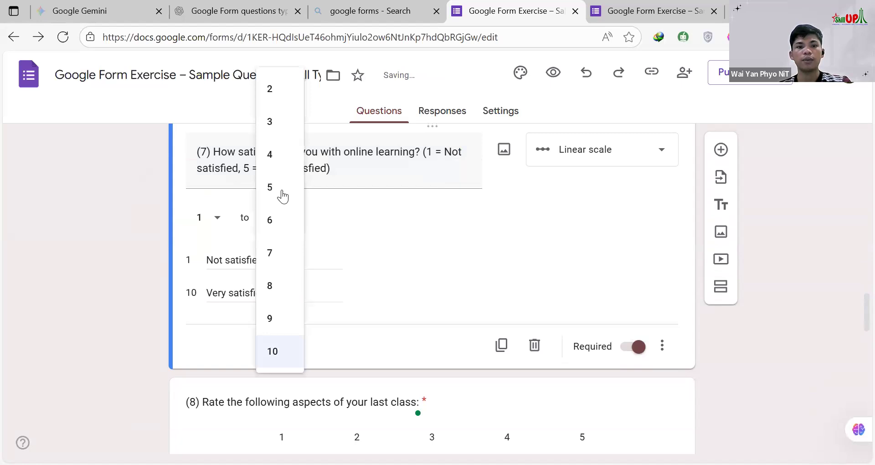
left_click(282, 190)
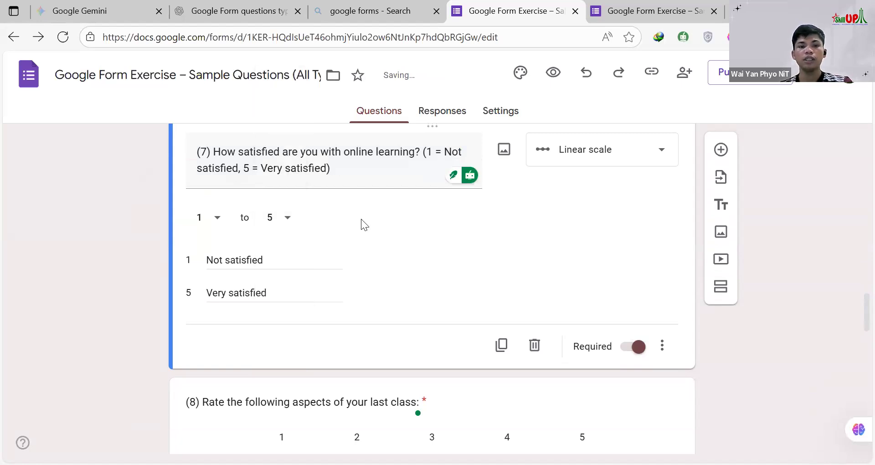
scroll(320, 245, "down", 3)
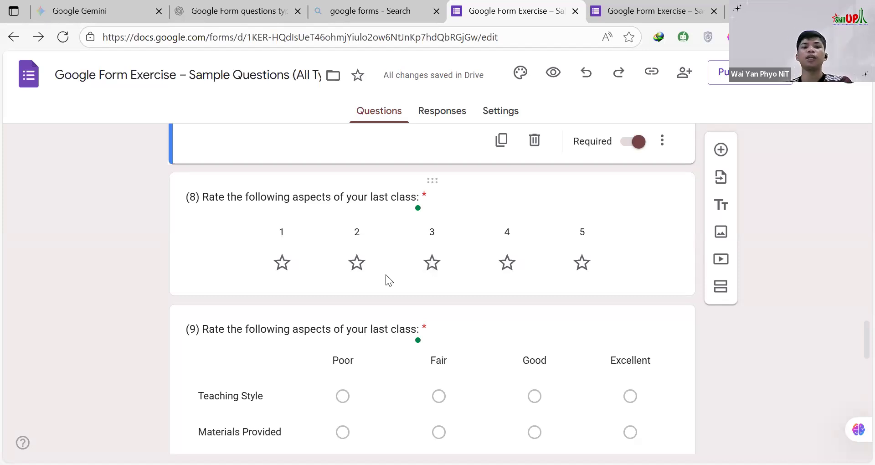
scroll(332, 269, "up", 4)
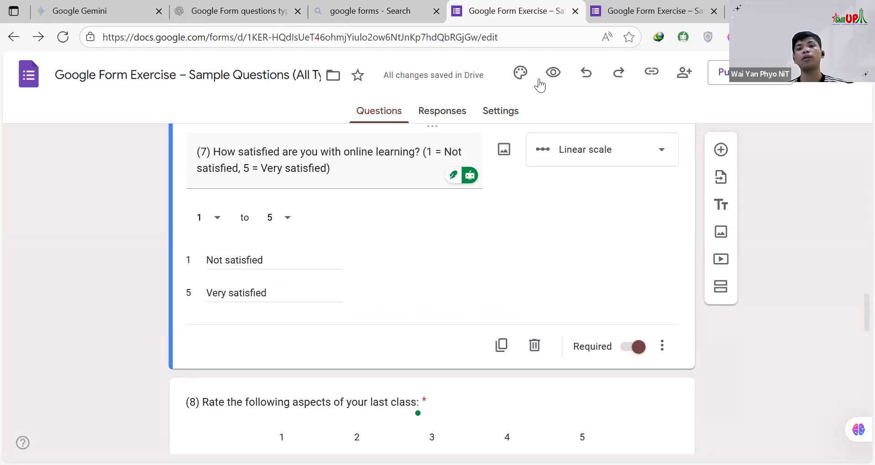
Step: Refresh the form preview and try the answers 5, 1 and 2 in turn on question 7
left_click(626, 10)
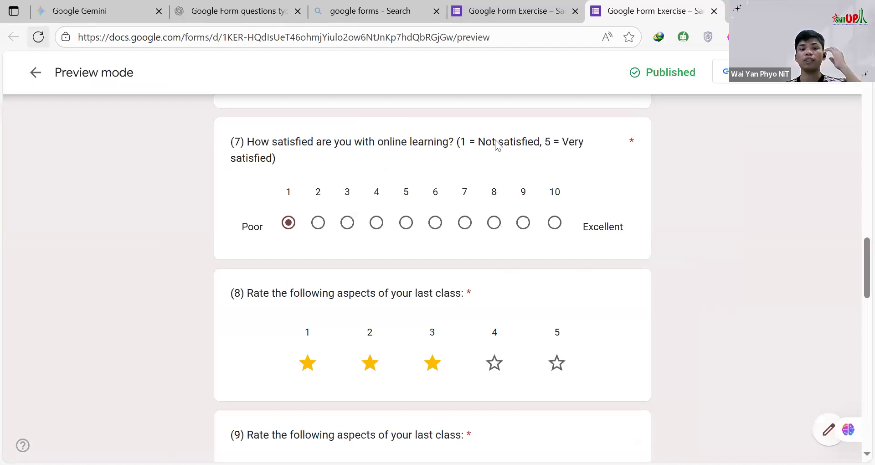
key("F5")
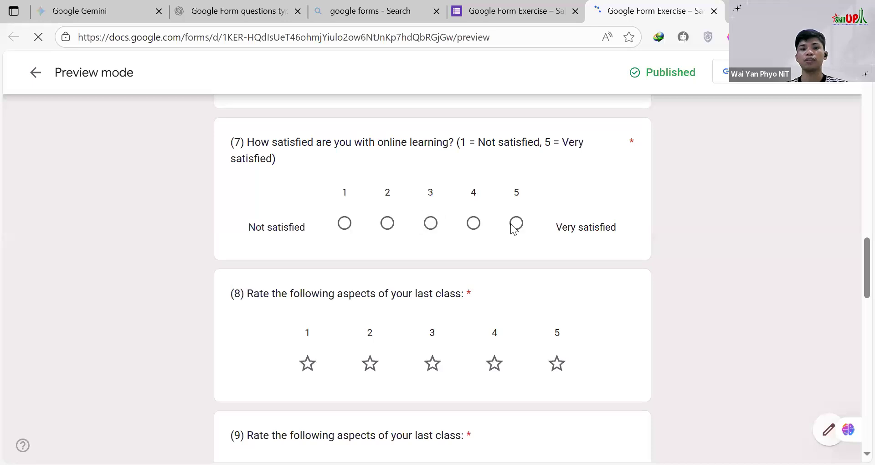
left_click(515, 223)
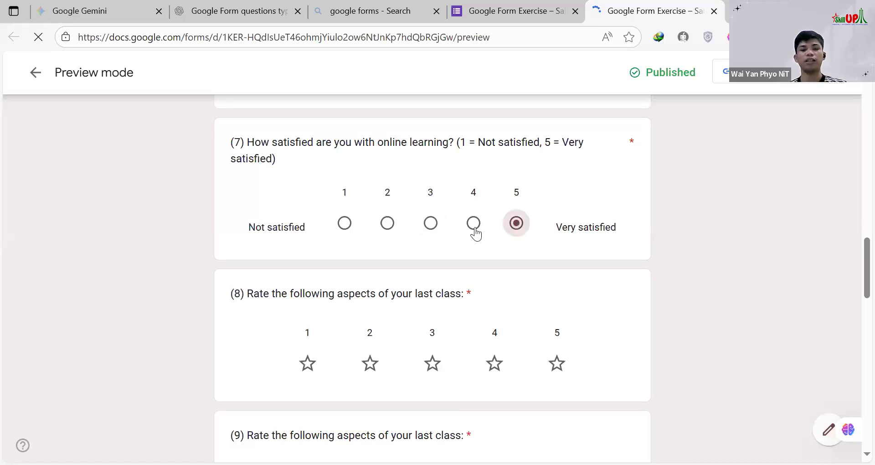
left_click(346, 223)
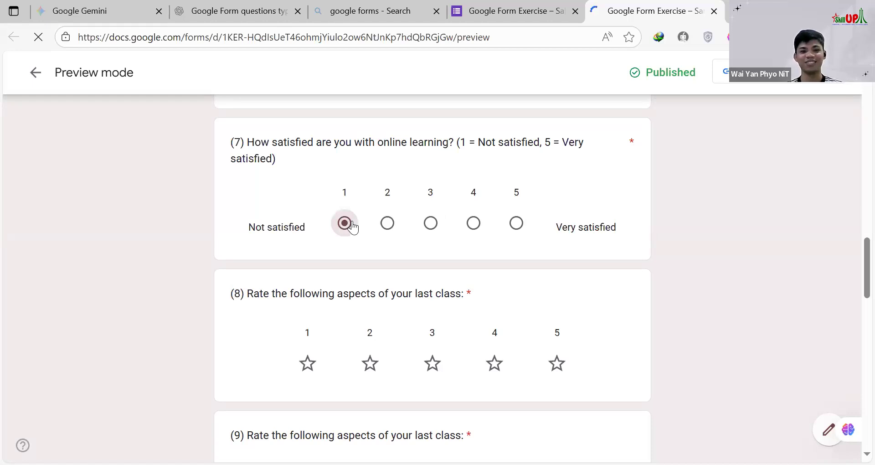
left_click(386, 223)
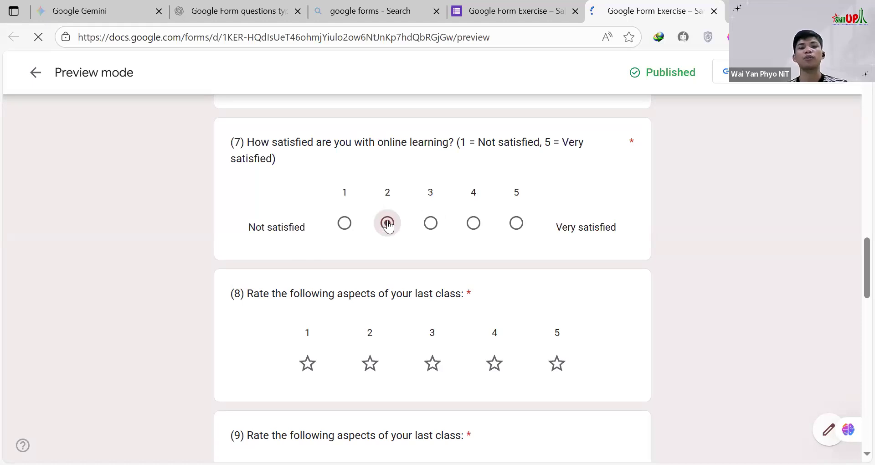
Step: Rate question 8 in the preview with five stars, then three, ending on one star
scroll(386, 225, "down", 1)
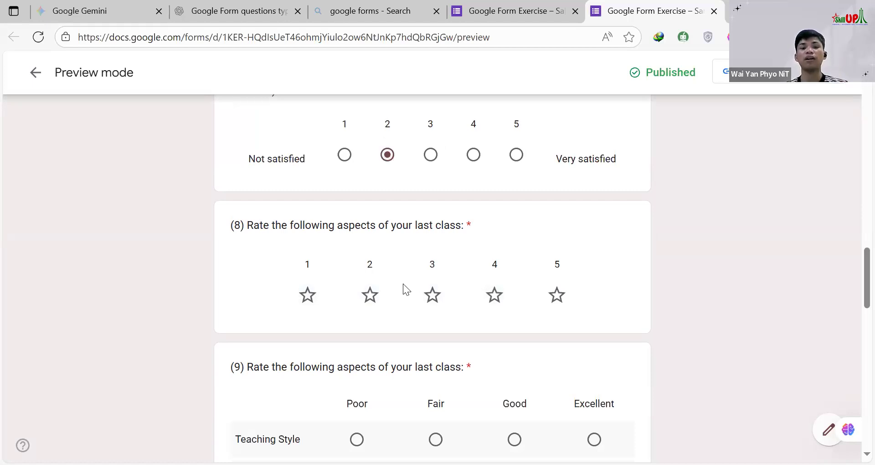
left_click(557, 296)
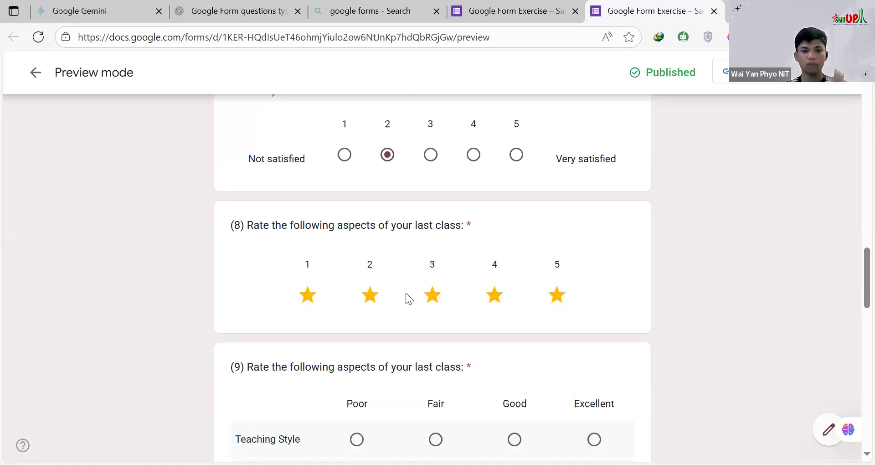
left_click(433, 299)
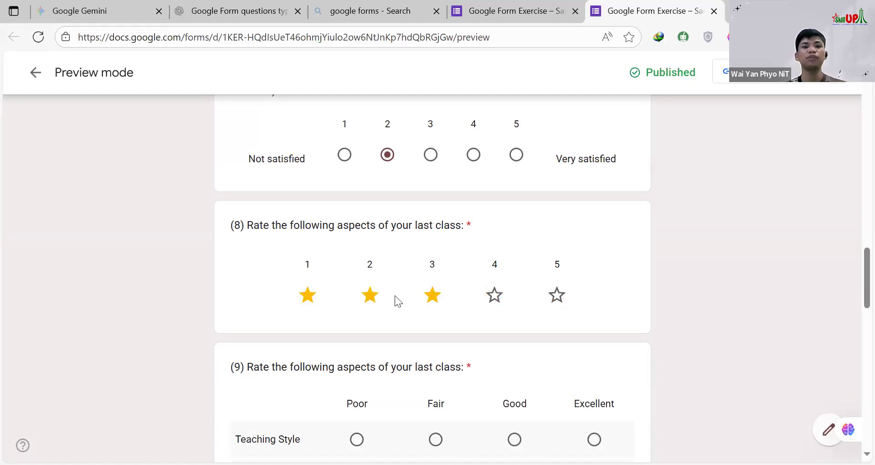
left_click(308, 307)
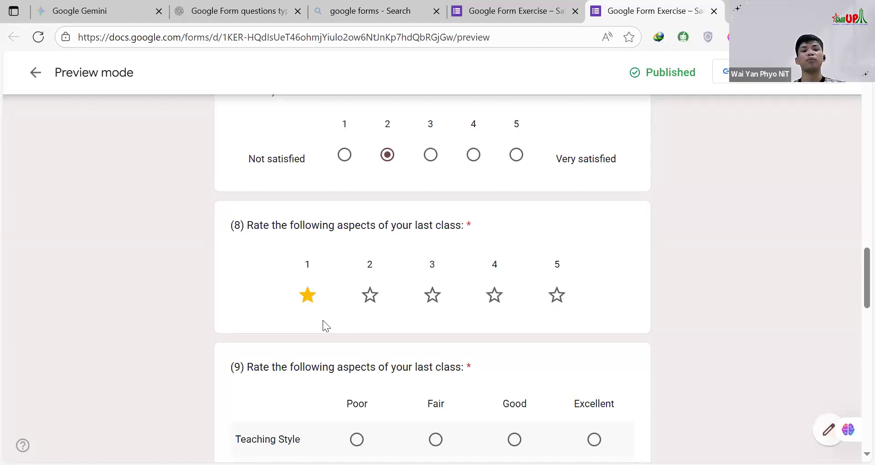
Step: Alternate question 7's answer between 5 and 1 in the preview, finishing on 3
scroll(352, 230, "up", 4)
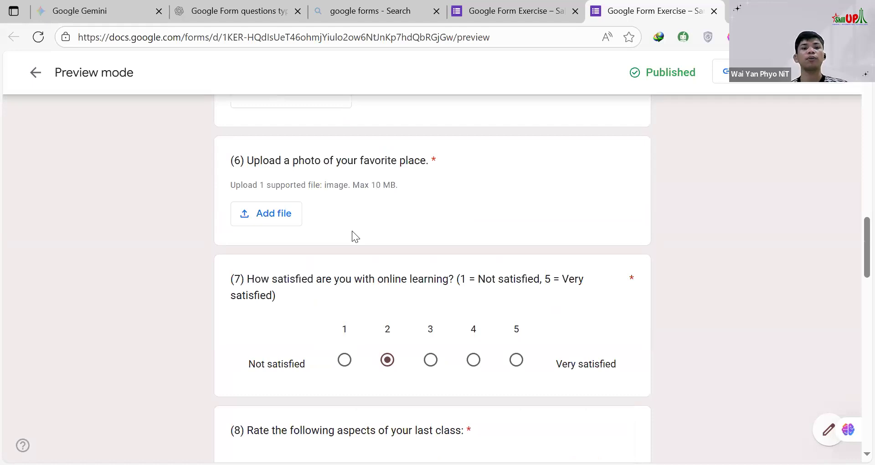
scroll(370, 236, "down", 3)
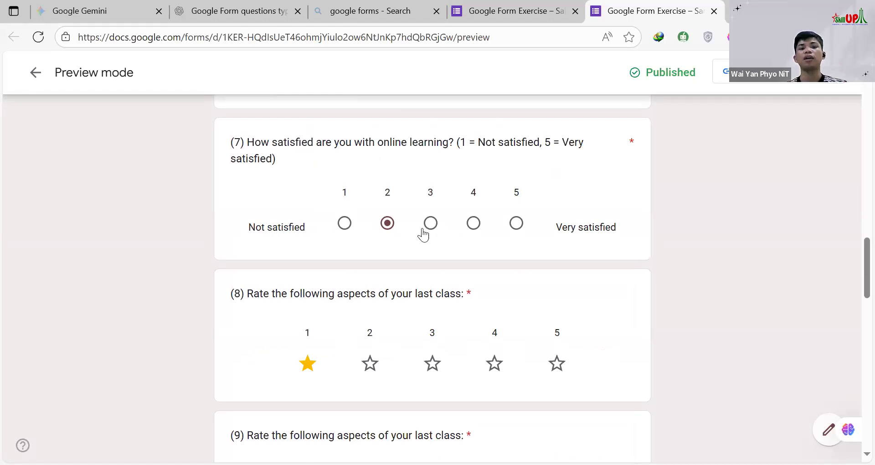
left_click(517, 224)
left_click(346, 223)
left_click(521, 224)
left_click(340, 223)
left_click(516, 225)
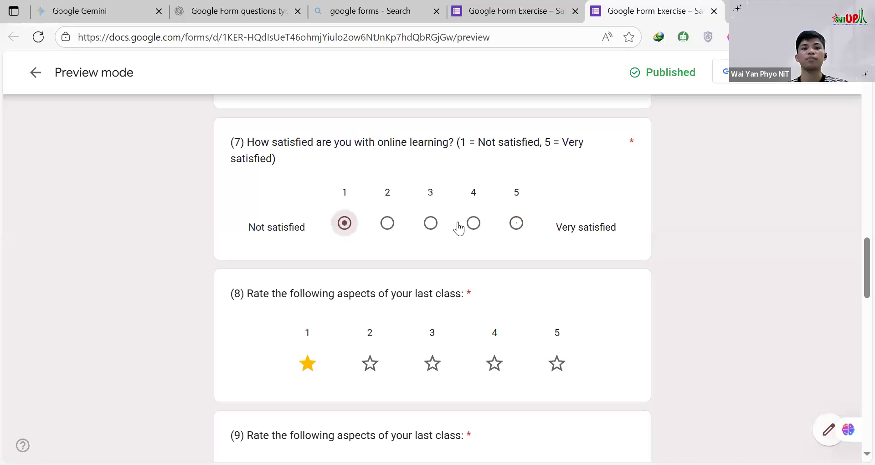
left_click(431, 224)
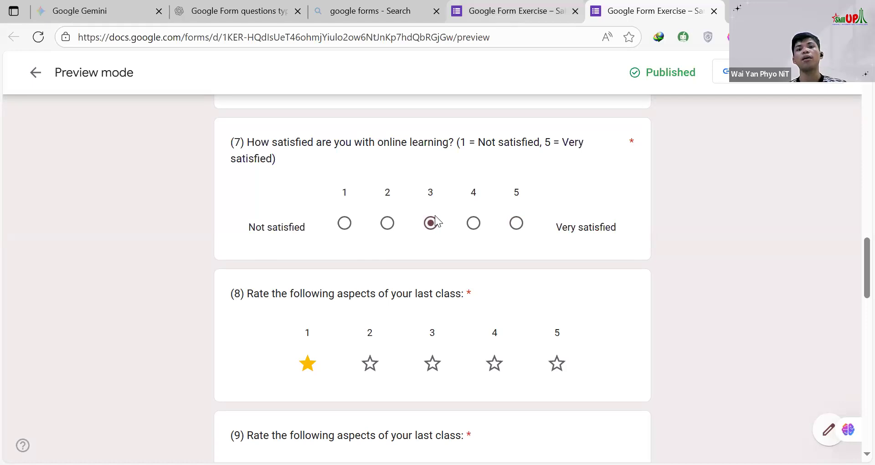
Step: Return to the form editor and compare question 7's linear scale setup with the star rating and grid questions below it
key("ctrl+shift+Tab")
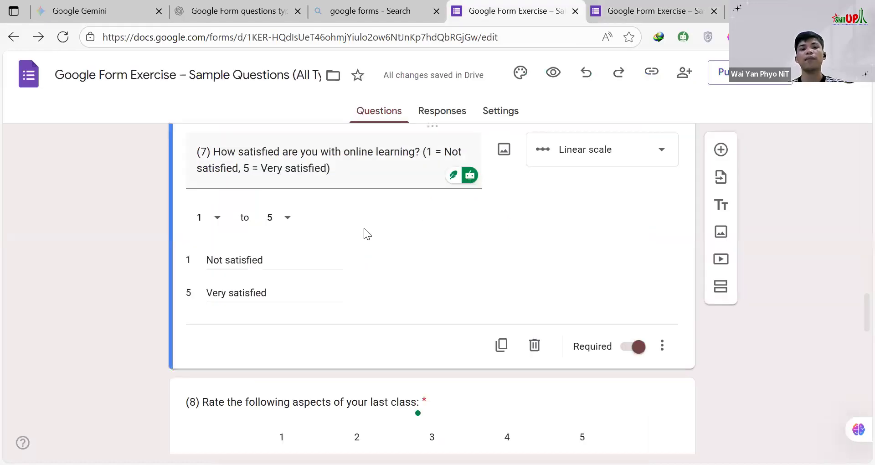
scroll(342, 264, "down", 4)
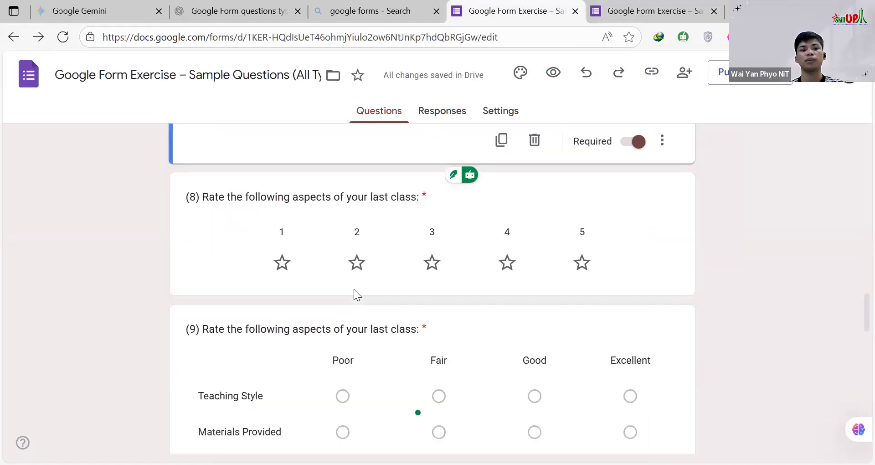
scroll(365, 221, "up", 3)
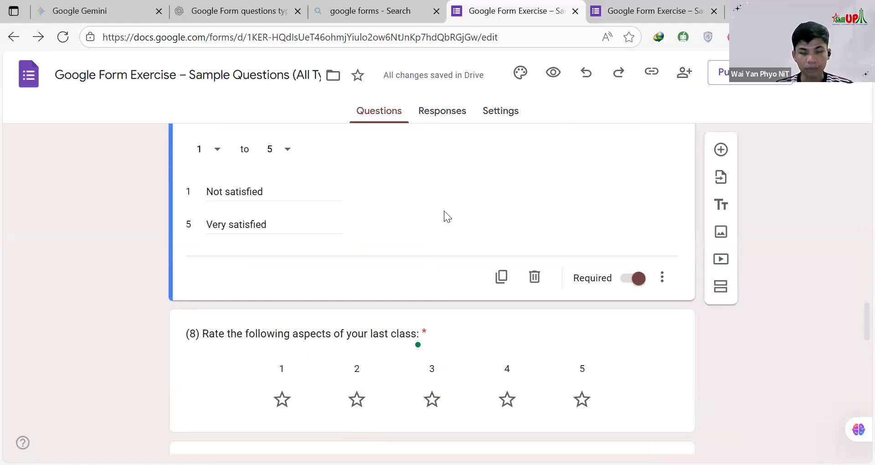
scroll(444, 211, "up", 2)
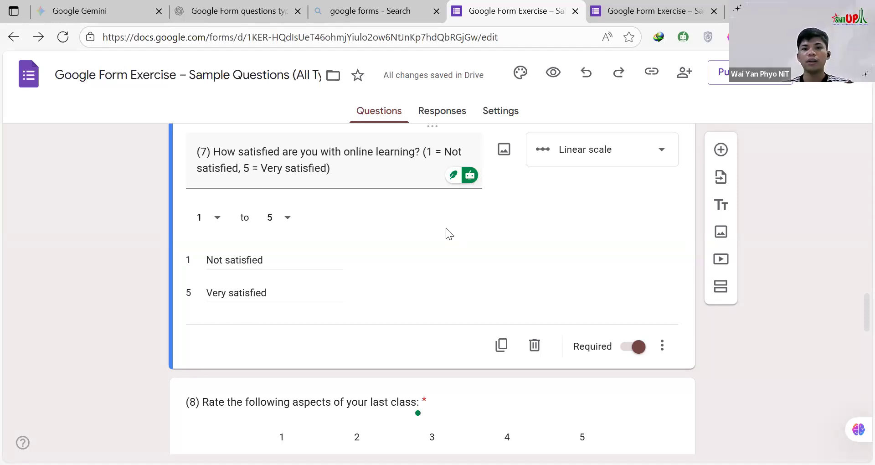
scroll(445, 232, "down", 5)
scroll(291, 209, "up", 1)
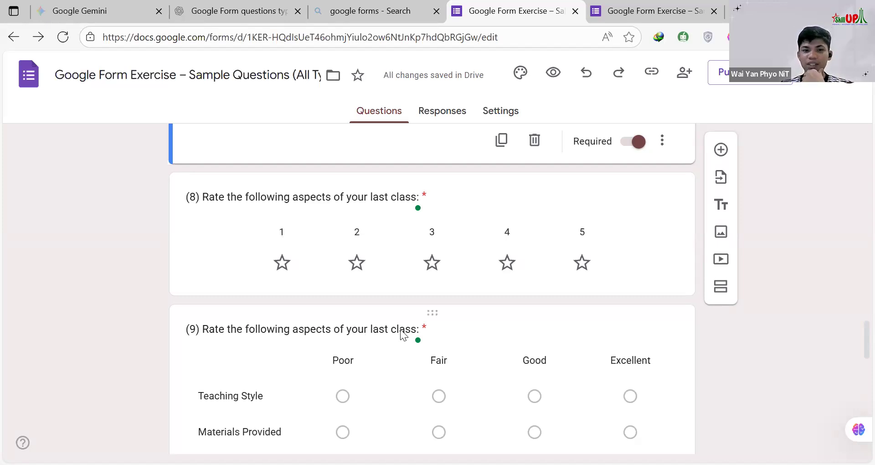
scroll(430, 230, "up", 1)
scroll(429, 240, "up", 3)
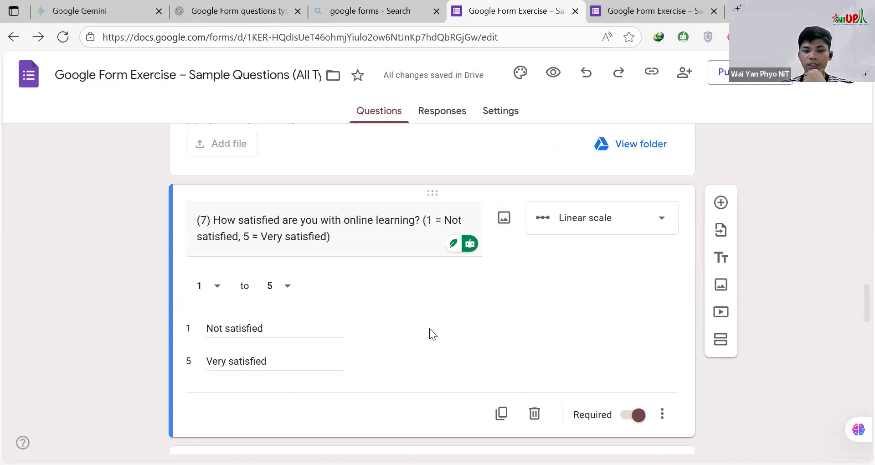
scroll(439, 260, "down", 3)
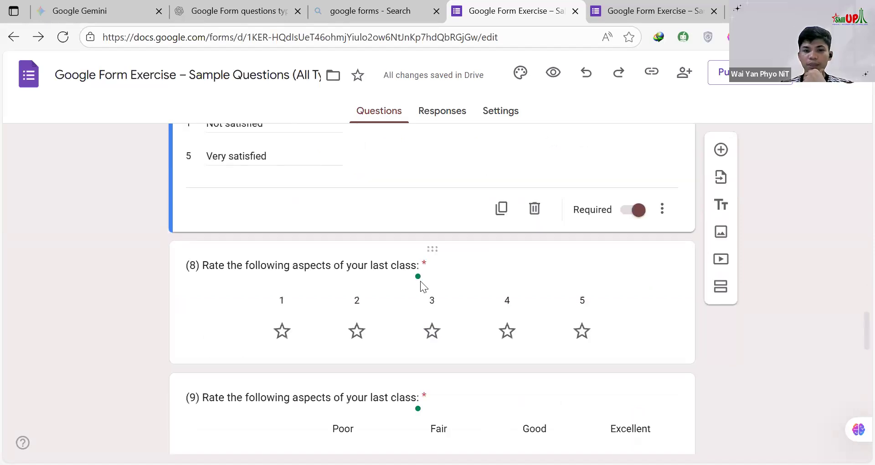
Step: Open question 8 for editing and compare its star rating setup with question 7's linear scale
scroll(420, 287, "up", 2)
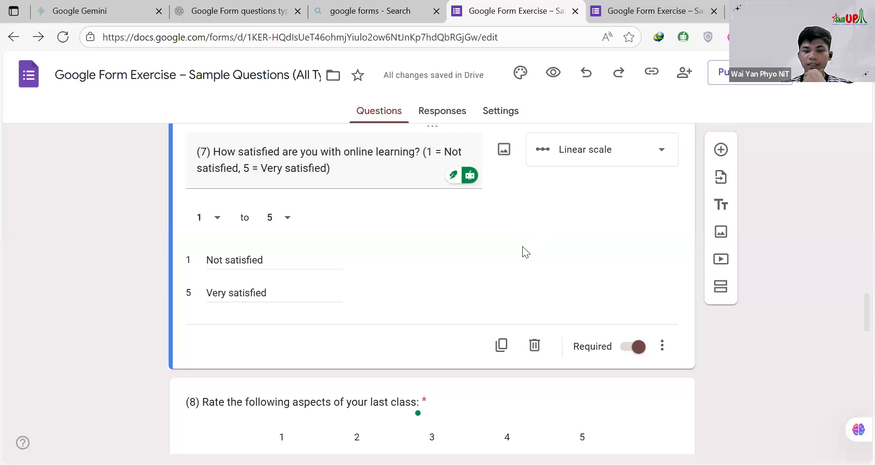
scroll(523, 247, "down", 2)
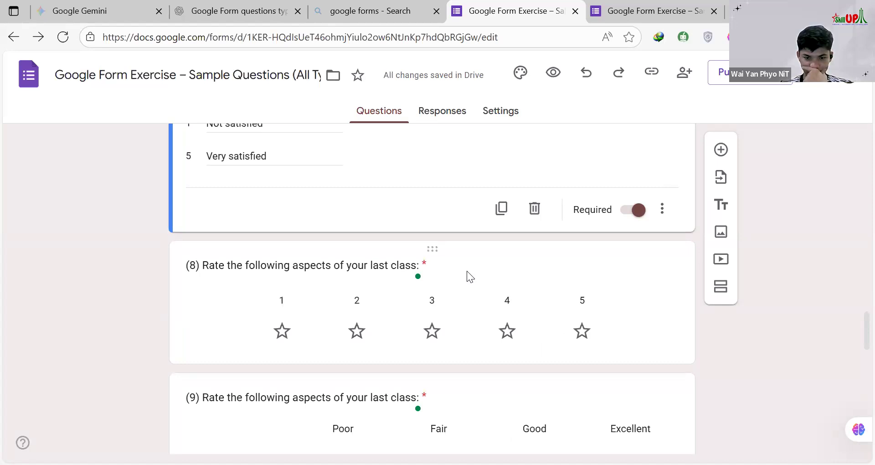
scroll(467, 270, "up", 1)
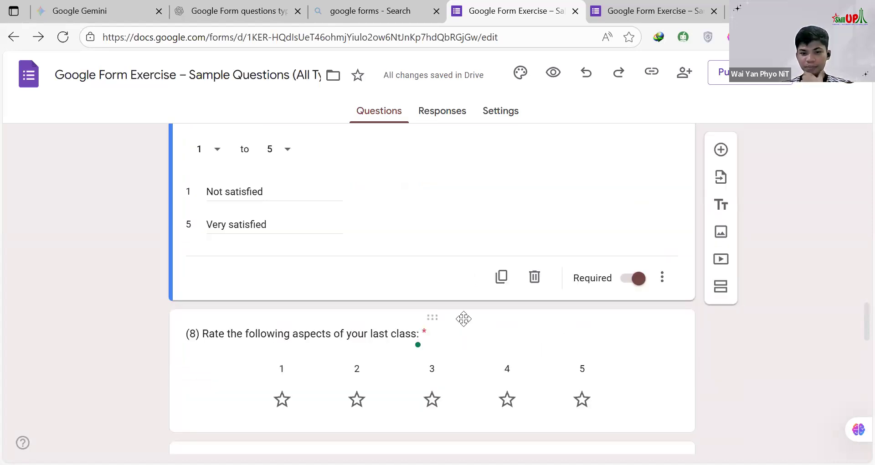
left_click(463, 318)
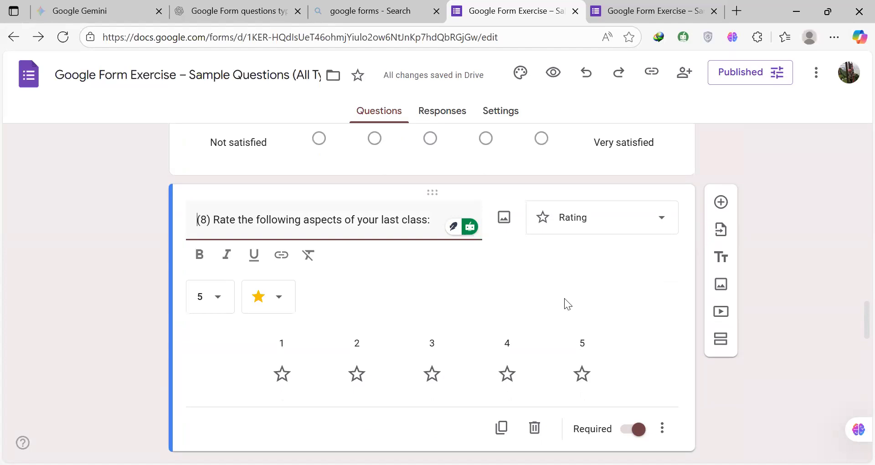
scroll(564, 303, "up", 1)
scroll(564, 303, "up", 1)
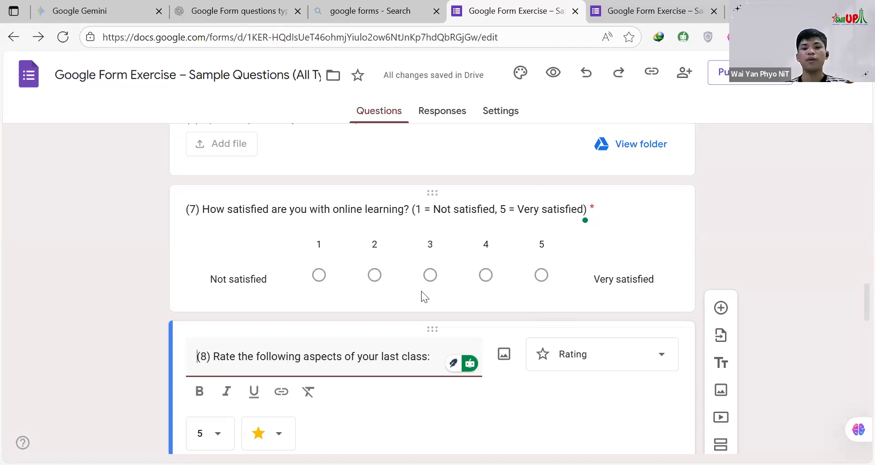
scroll(432, 316, "down", 5)
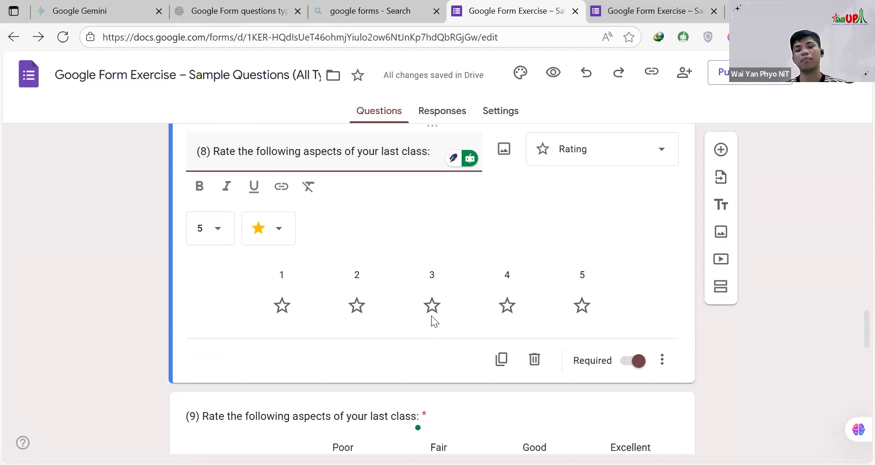
left_click(441, 349)
scroll(442, 348, "up", 2)
scroll(440, 349, "down", 2)
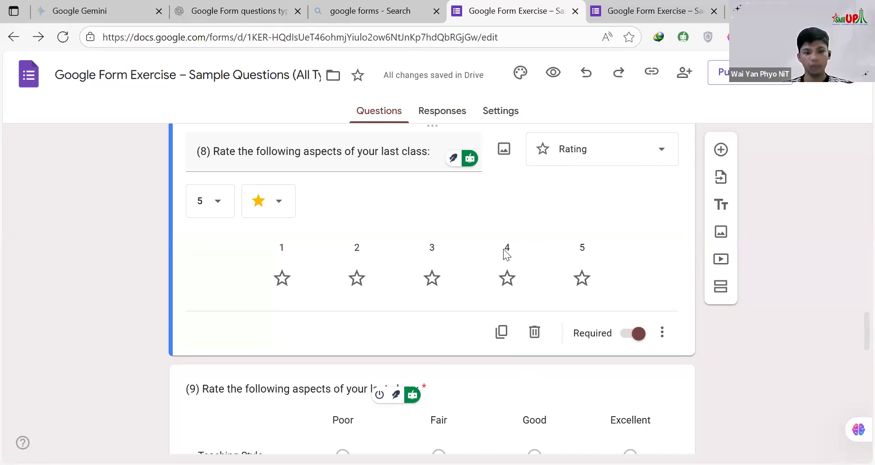
scroll(503, 249, "up", 1)
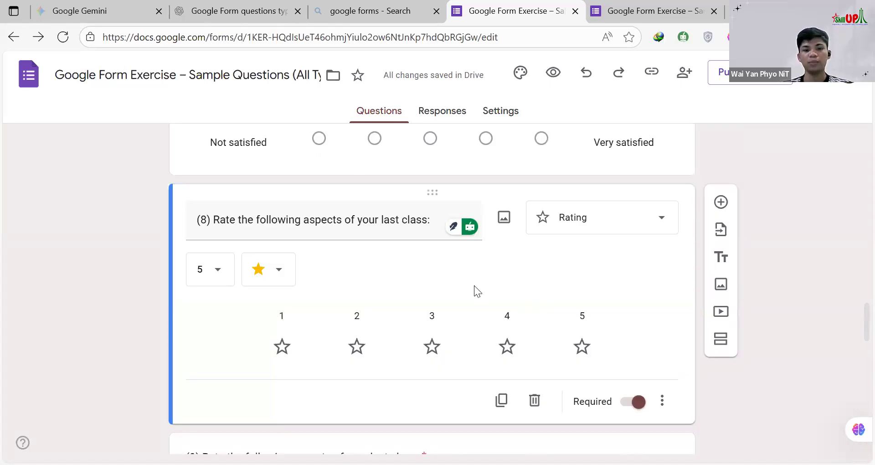
scroll(474, 292, "down", 1)
scroll(489, 186, "down", 1)
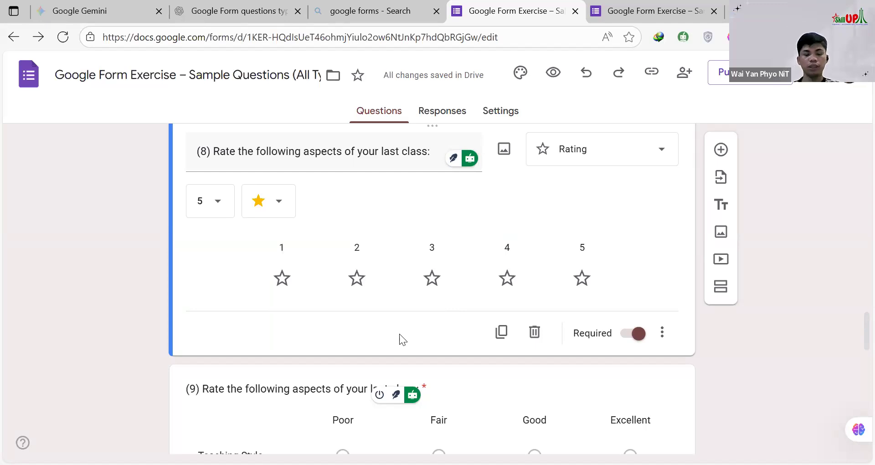
Step: Open the first question 9 for editing and examine the rows and columns of its multiple choice grid
scroll(398, 341, "down", 3)
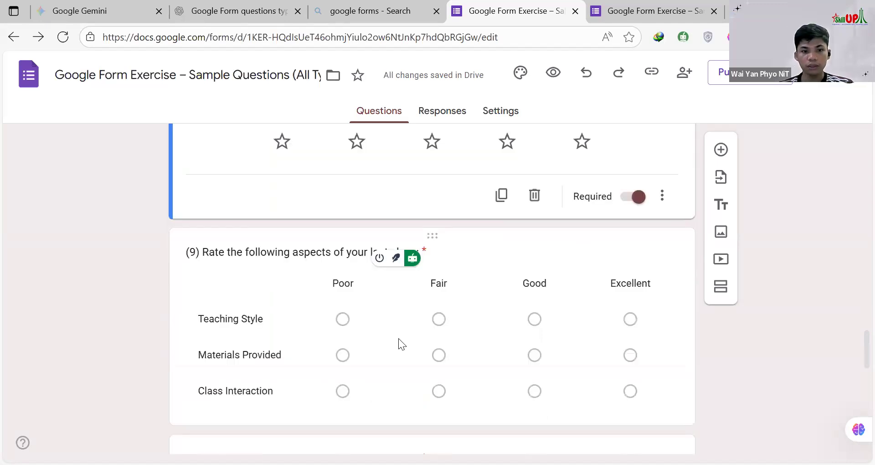
scroll(499, 183, "down", 2)
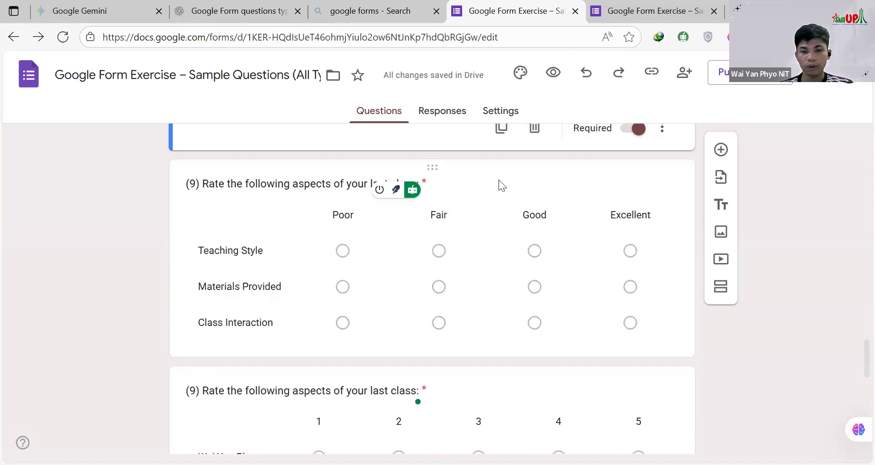
left_click(498, 179)
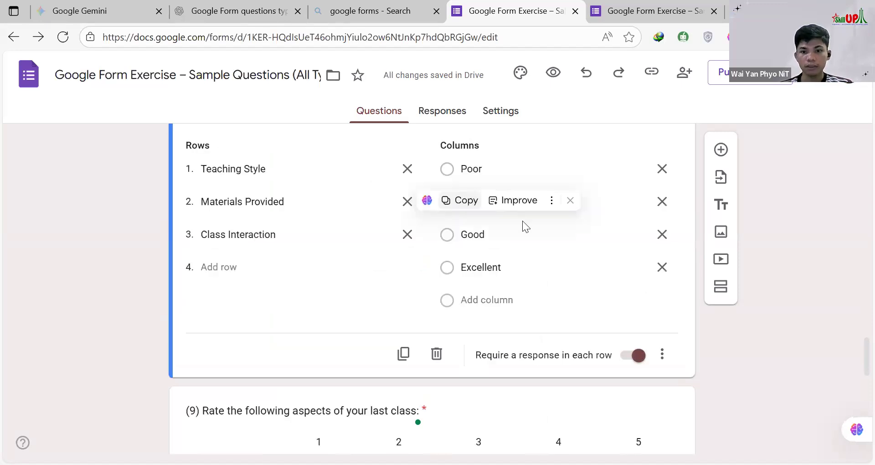
scroll(577, 241, "up", 3)
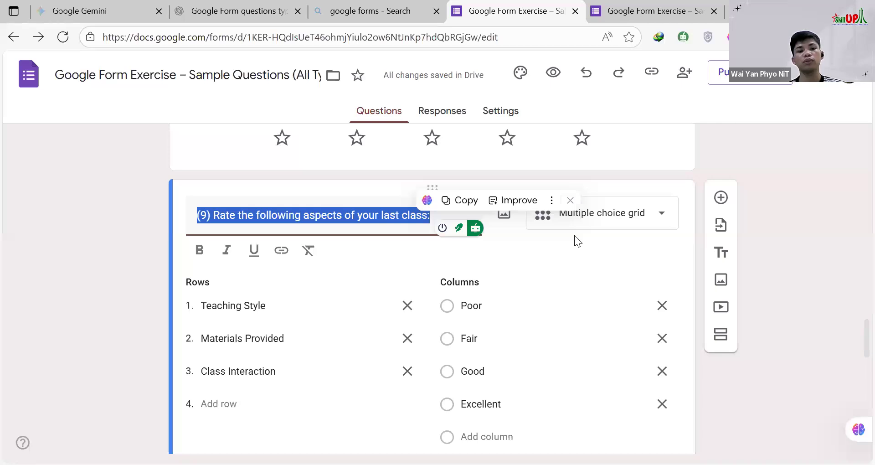
scroll(349, 312, "down", 1)
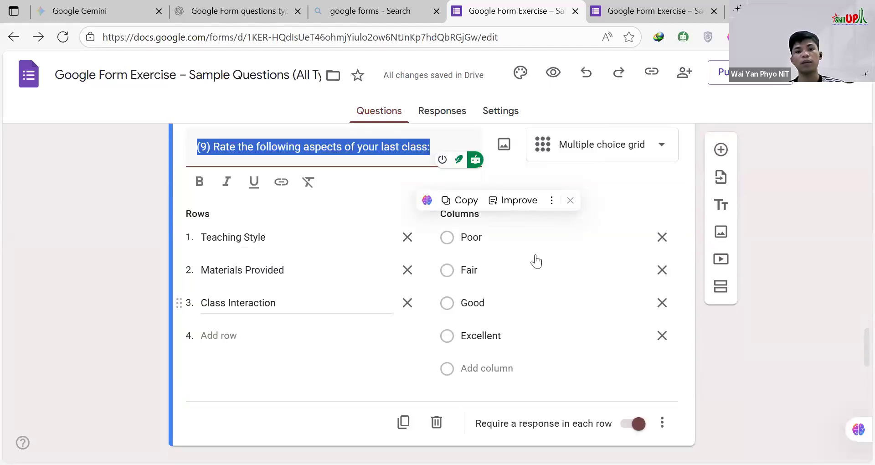
left_click(397, 355)
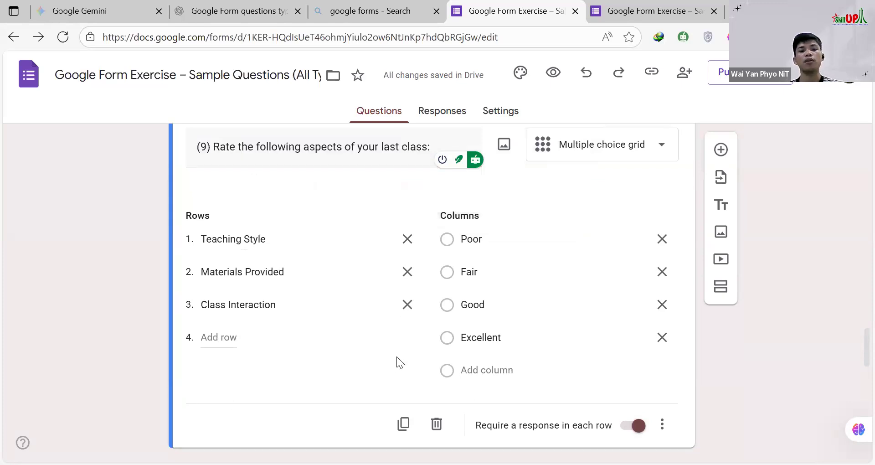
Step: Open question 10 for editing and examine the rows and columns of its checkbox grid
scroll(396, 357, "down", 3)
scroll(395, 351, "down", 1)
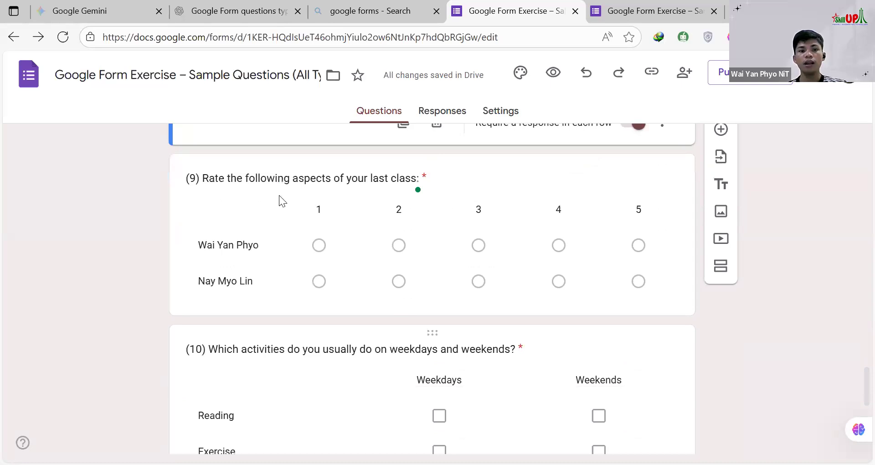
scroll(408, 231, "down", 2)
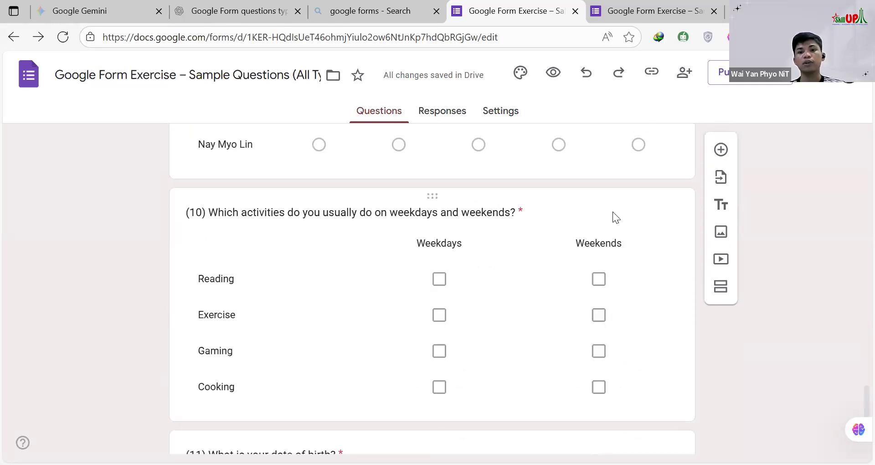
left_click(489, 245)
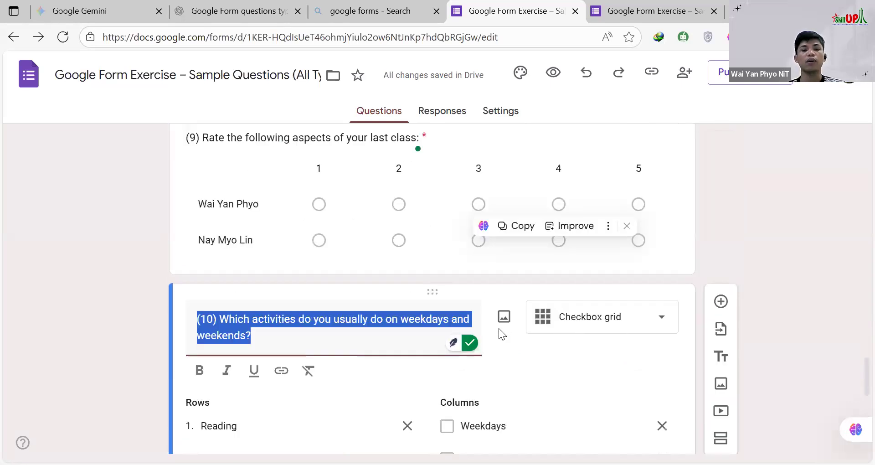
scroll(499, 329, "down", 2)
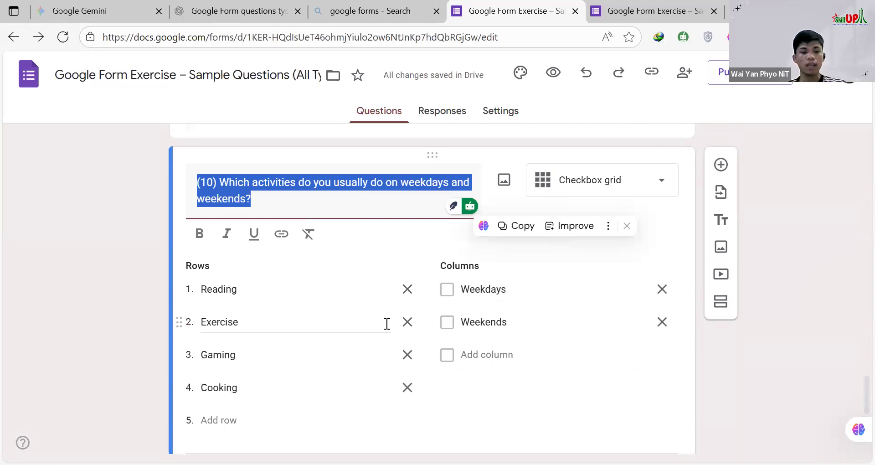
scroll(381, 322, "down", 1)
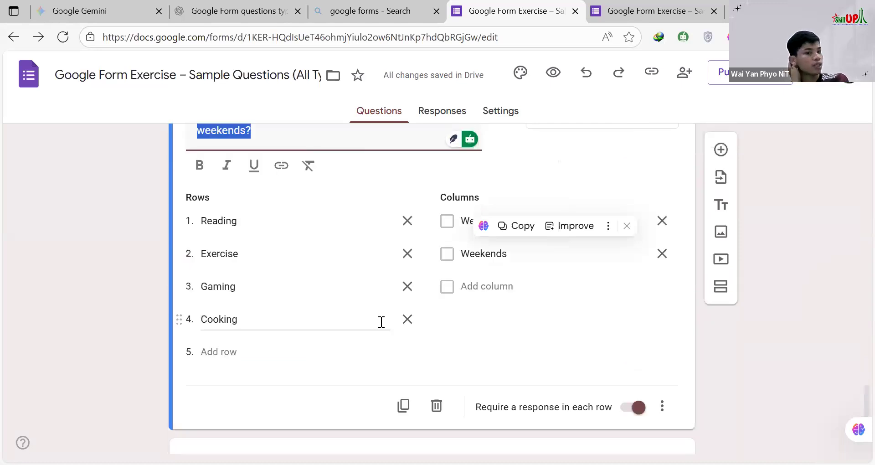
left_click(387, 182)
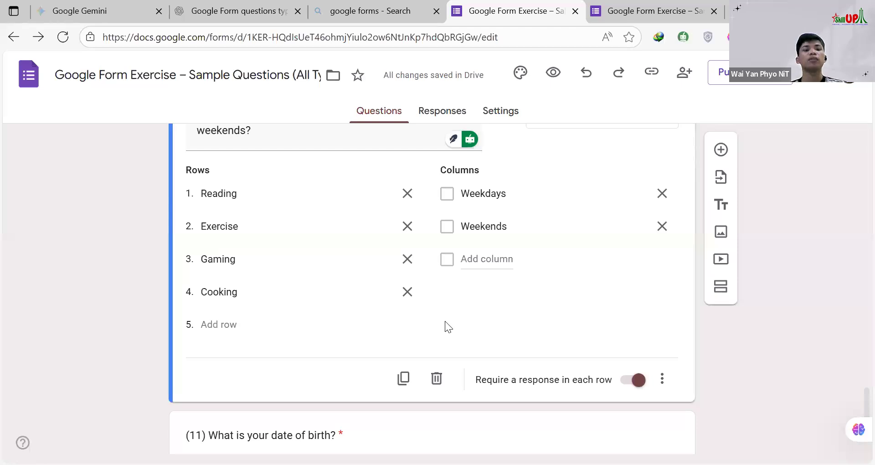
Step: Look over the date and time questions 11 and 12, and return to the form's title
scroll(391, 235, "down", 4)
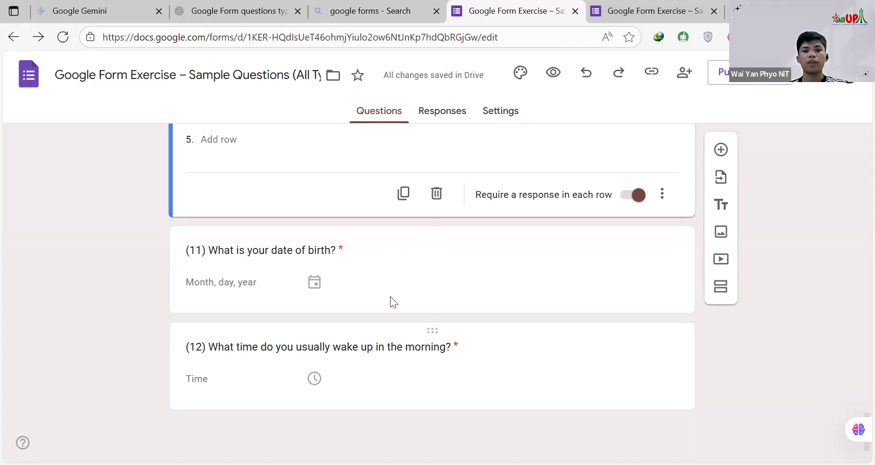
key("Home")
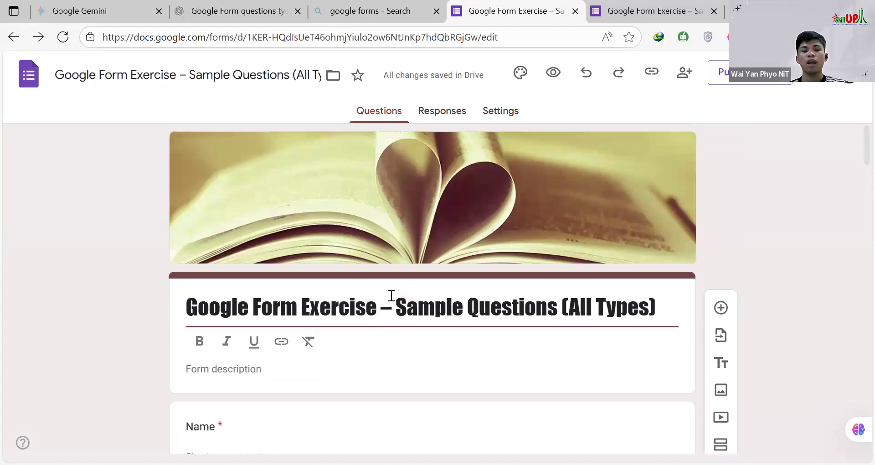
scroll(390, 295, "down", 2)
scroll(390, 296, "up", 2)
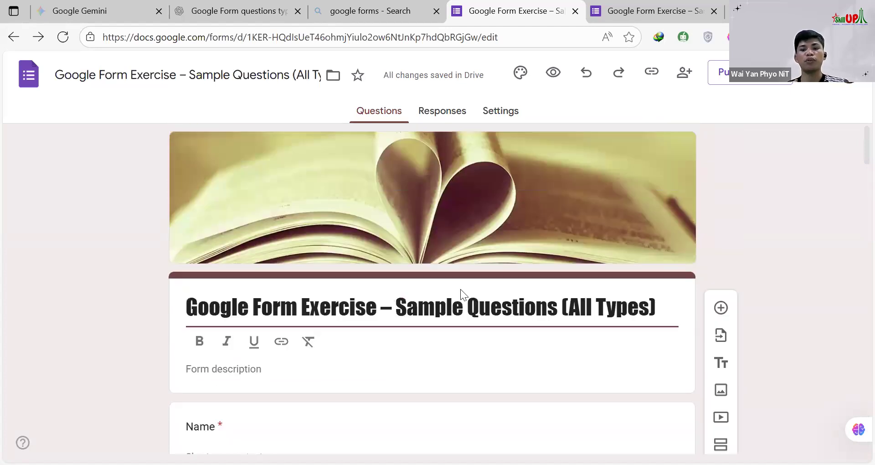
Step: Add a blank multiple choice question after question 10 and browse the available question types without changing its type
left_click(721, 309)
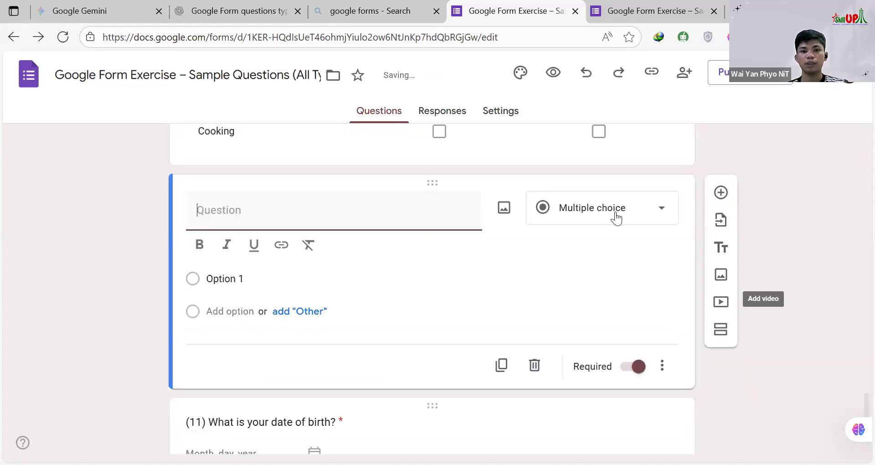
left_click(617, 218)
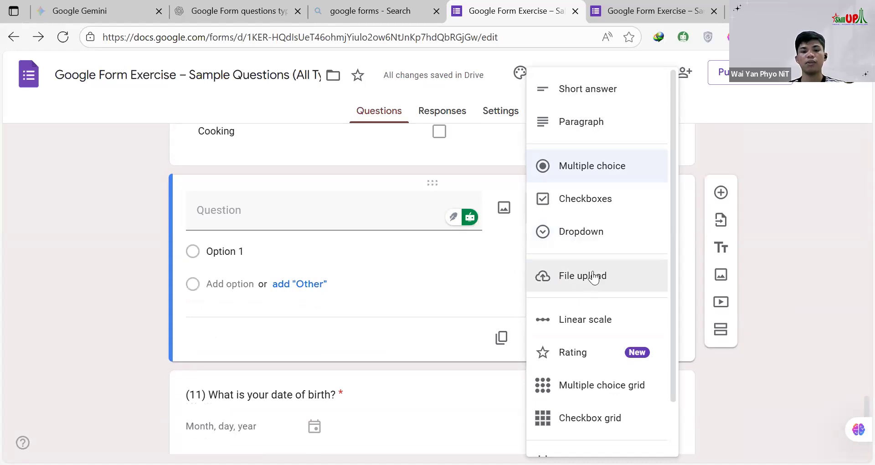
scroll(590, 276, "down", 1)
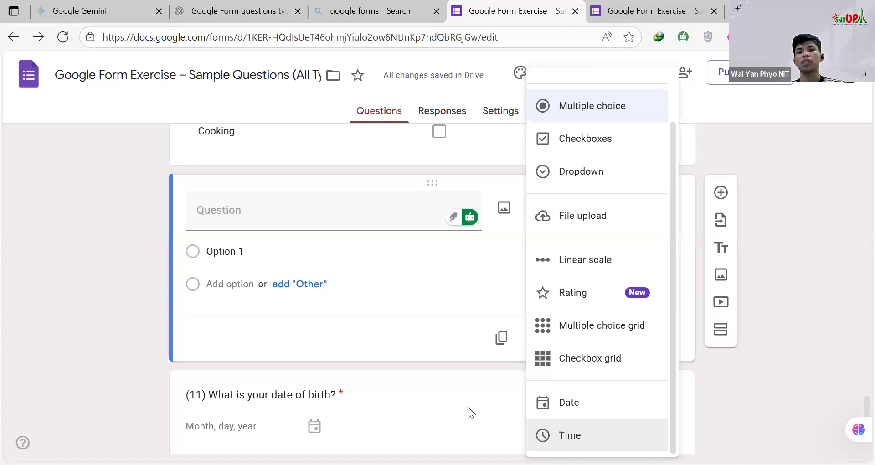
scroll(609, 235, "up", 2)
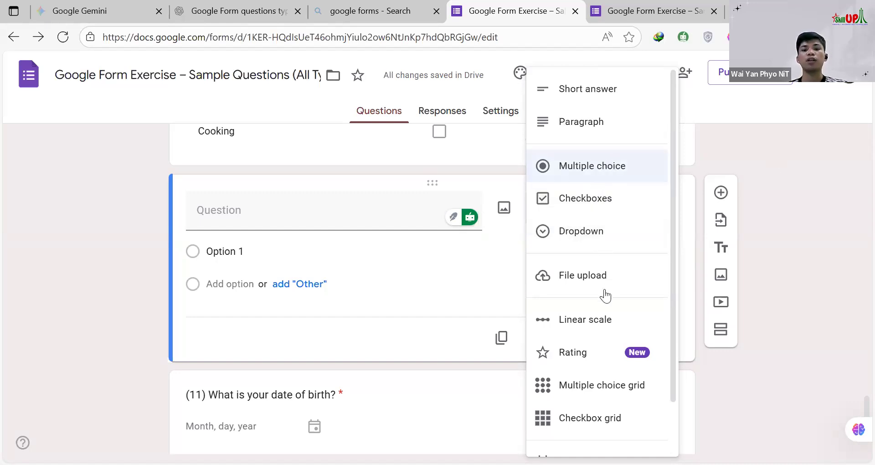
scroll(606, 293, "down", 2)
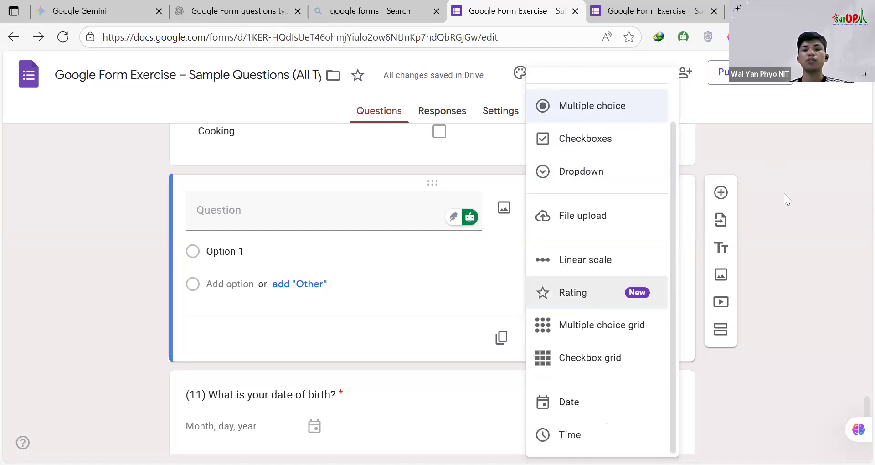
left_click(527, 379)
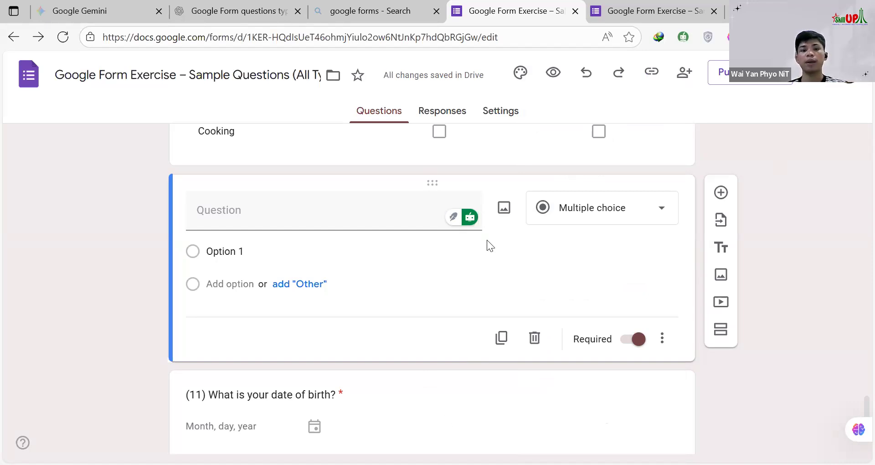
Step: Review the form's questions once more and open the form's settings
scroll(455, 242, "up", 20)
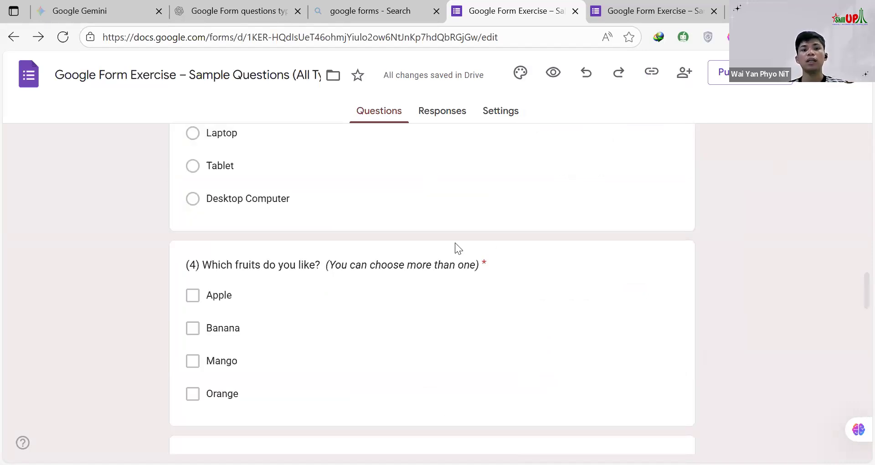
scroll(455, 243, "up", 10)
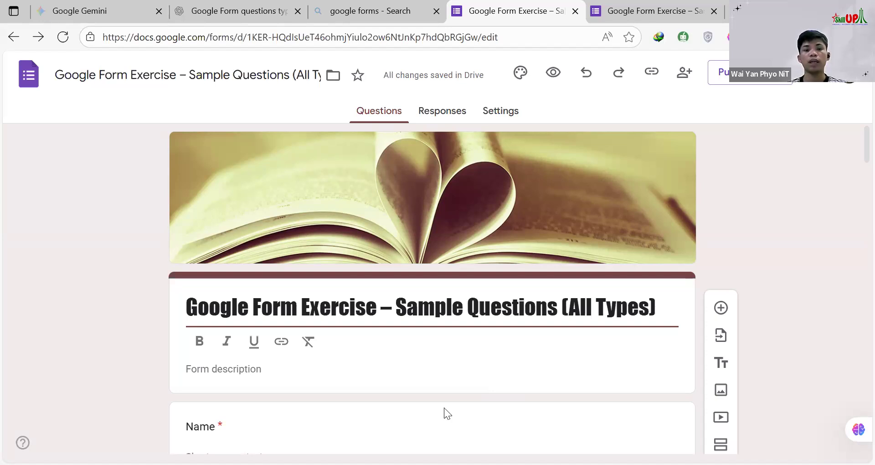
scroll(399, 226, "down", 20)
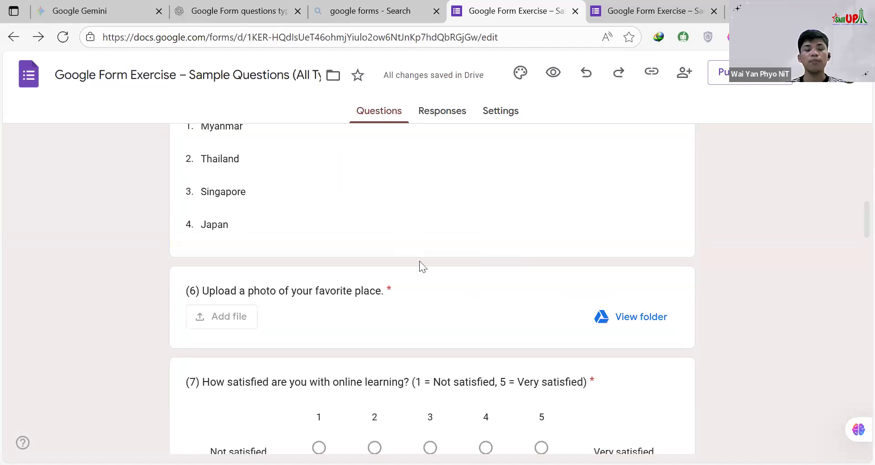
scroll(421, 263, "up", 20)
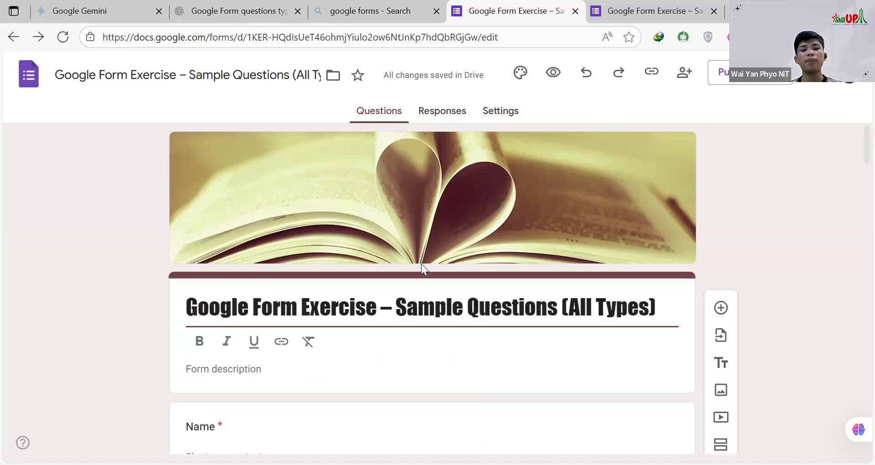
left_click(497, 117)
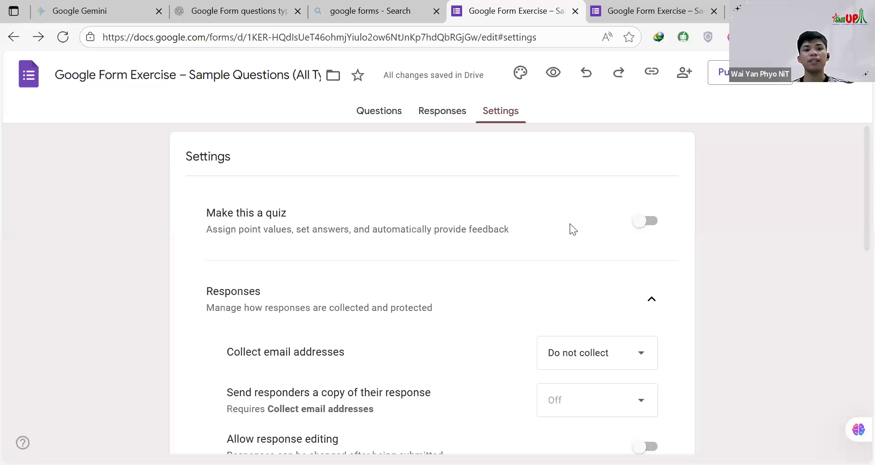
Step: Make the form a quiz, try grade release after manual review, and set it back to immediately after each submission
left_click(642, 232)
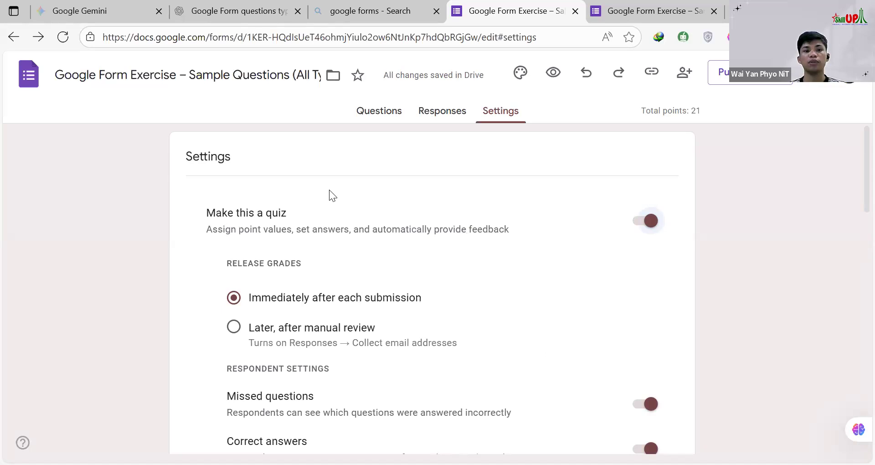
scroll(319, 187, "down", 3)
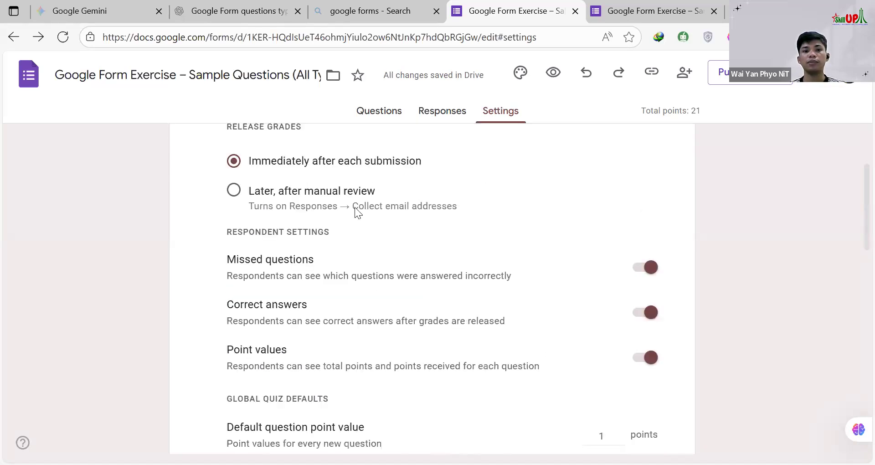
scroll(414, 259, "up", 2)
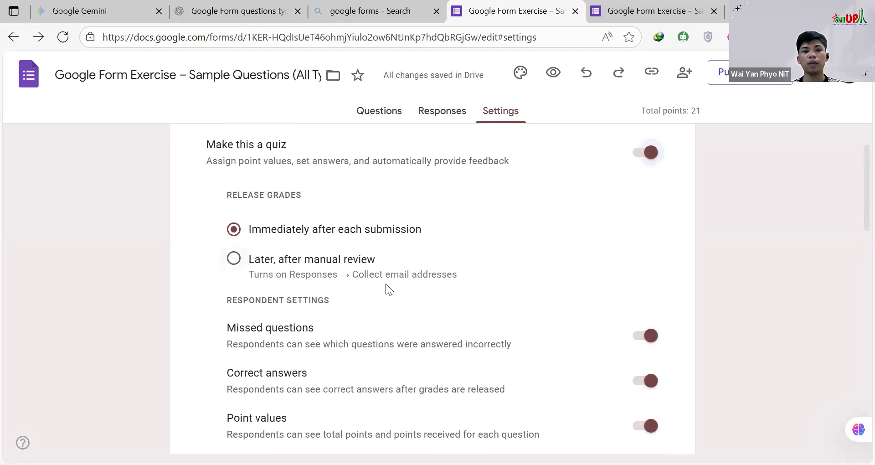
left_click(431, 280)
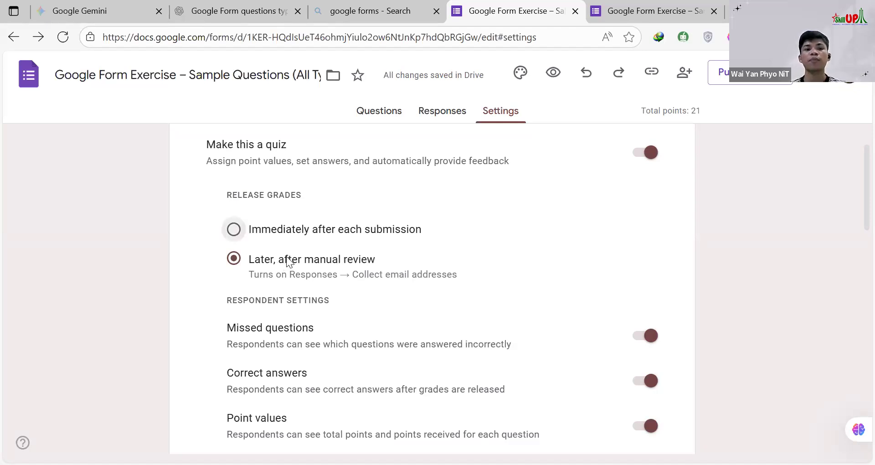
scroll(308, 273, "down", 1)
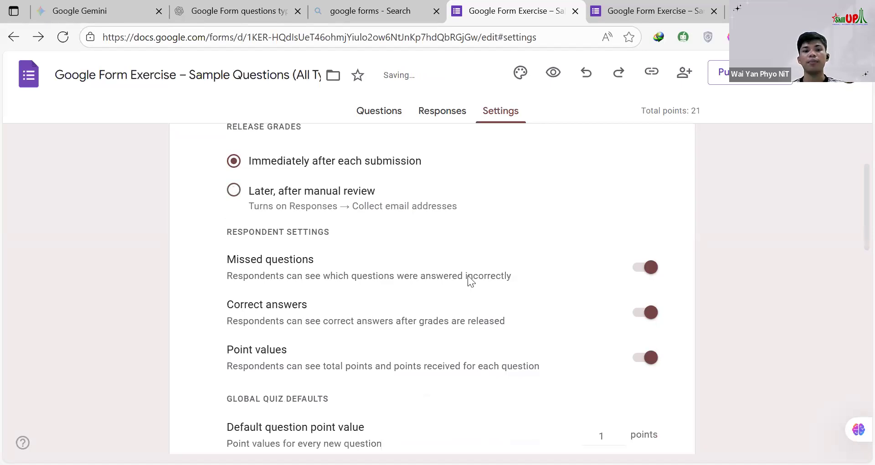
Step: Set the quiz's default question point value to 5
scroll(477, 278, "down", 3)
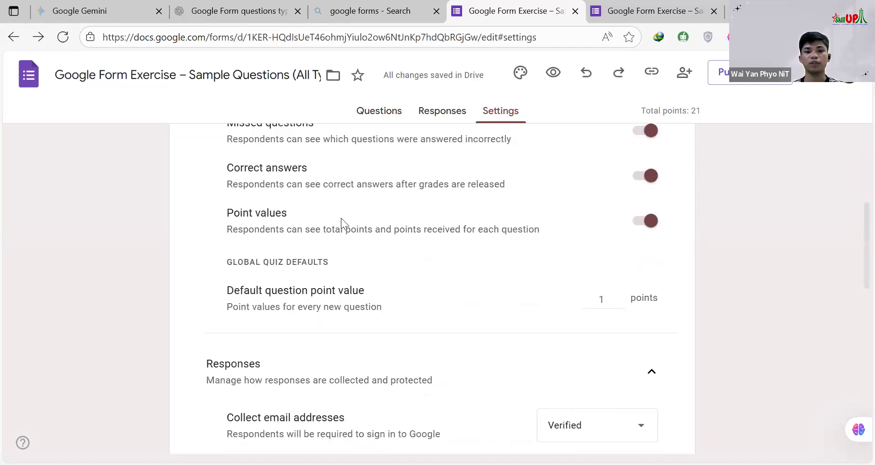
scroll(341, 218, "down", 1)
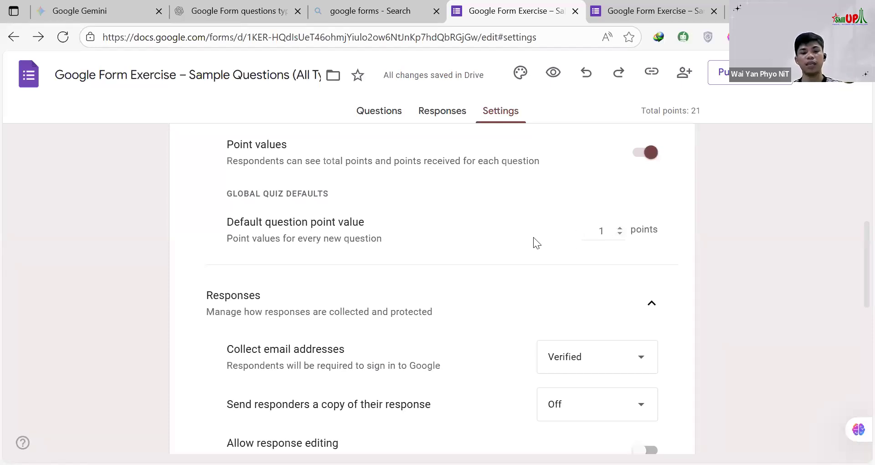
key("Tab")
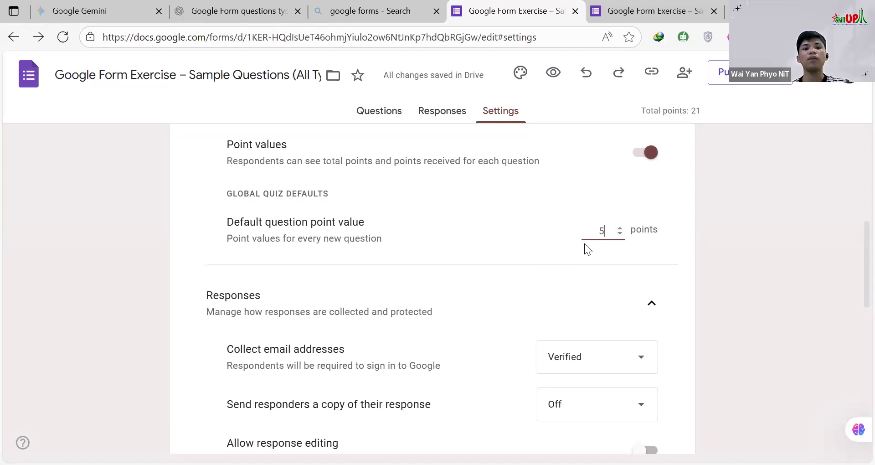
Step: Return to the form's questions and check the points assigned to the Name question and question 1
left_click(374, 114)
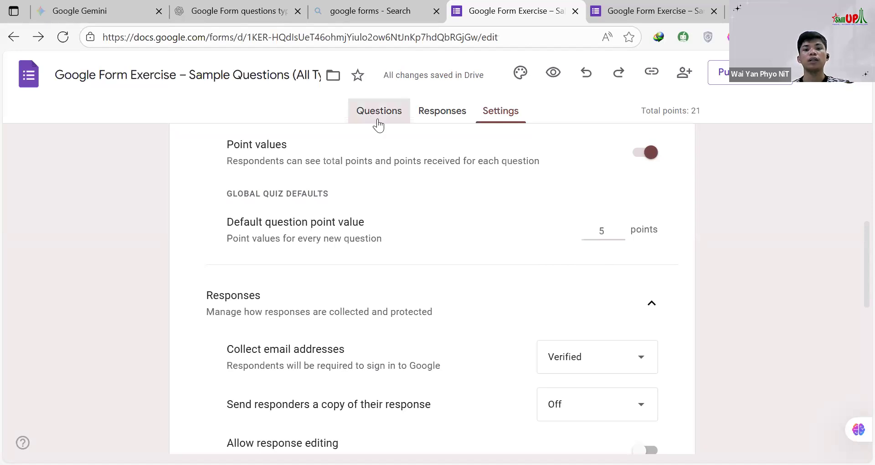
scroll(507, 280, "down", 3)
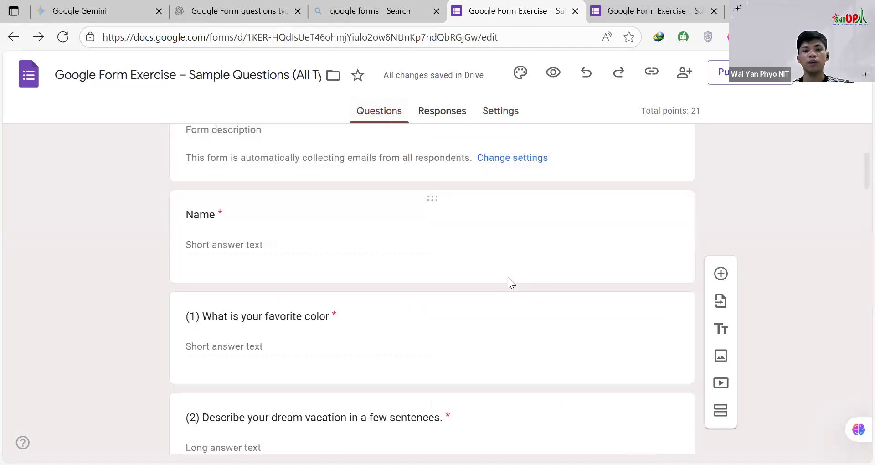
scroll(511, 253, "down", 2)
scroll(511, 254, "up", 2)
left_click(526, 252)
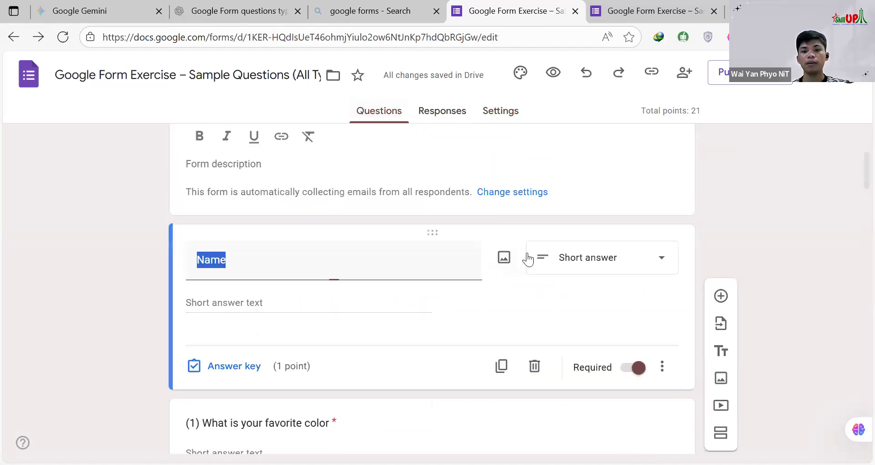
scroll(300, 314, "down", 1)
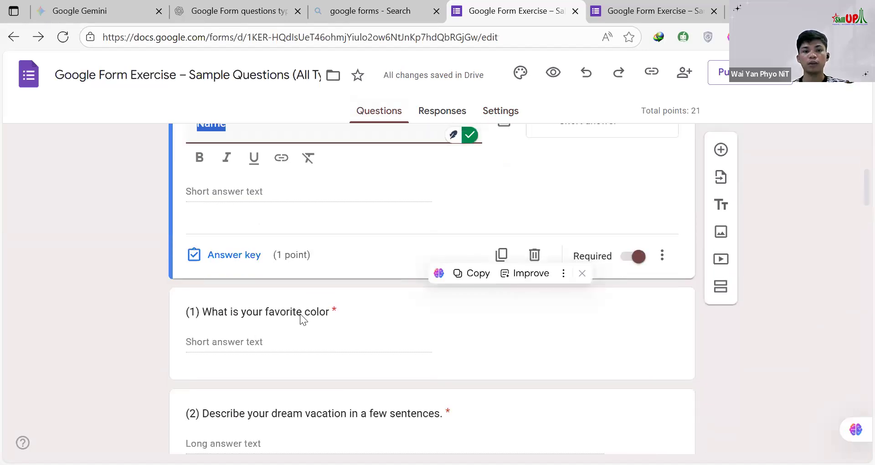
scroll(300, 314, "down", 3)
scroll(303, 297, "up", 3)
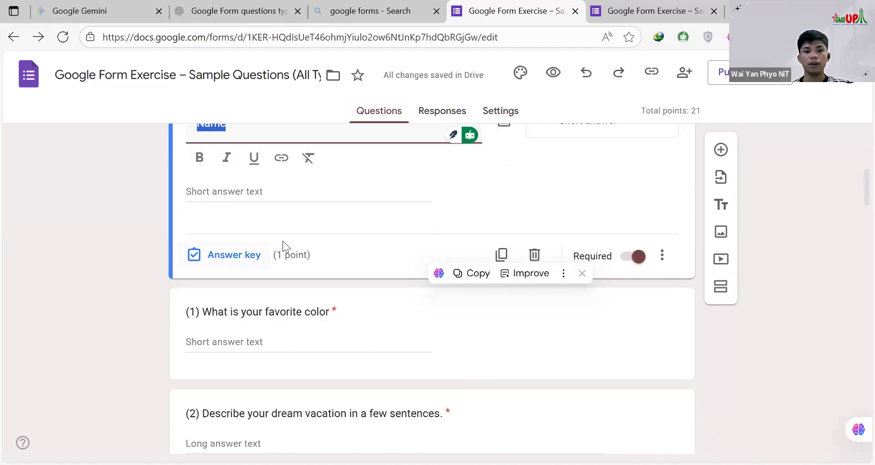
scroll(287, 241, "down", 3)
left_click(292, 241)
scroll(338, 262, "up", 6)
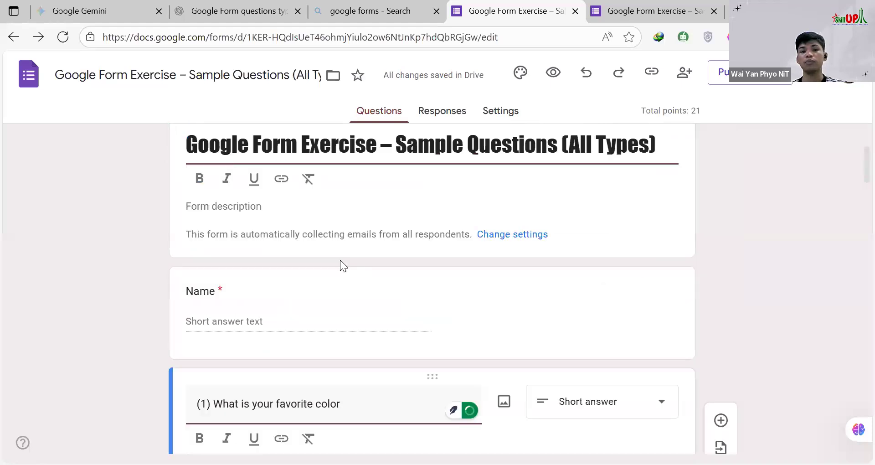
scroll(410, 261, "up", 4)
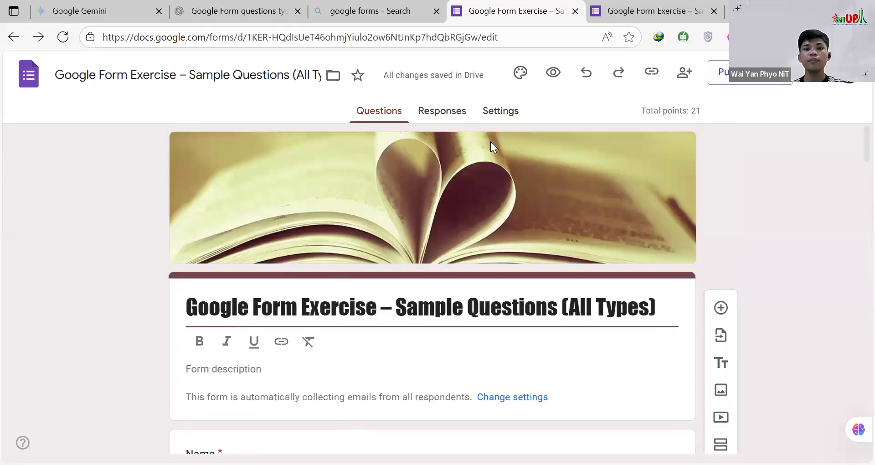
scroll(359, 249, "down", 4)
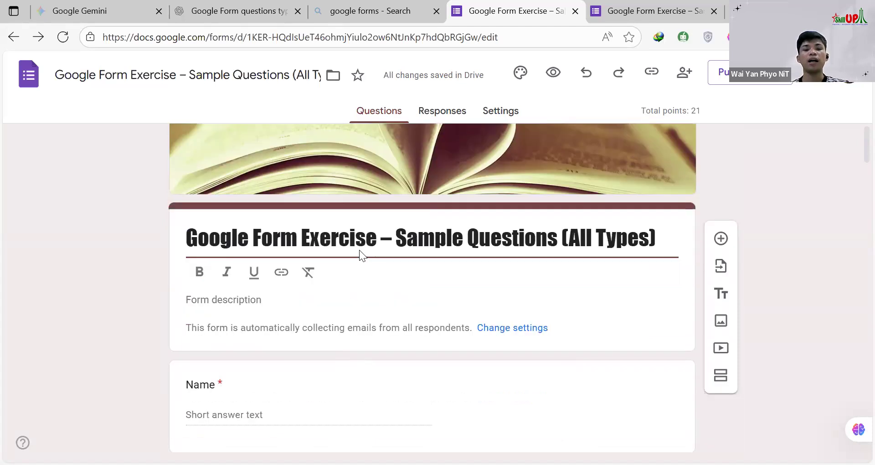
Step: Set the Name question's value to 0 points in its answer key
left_click(336, 237)
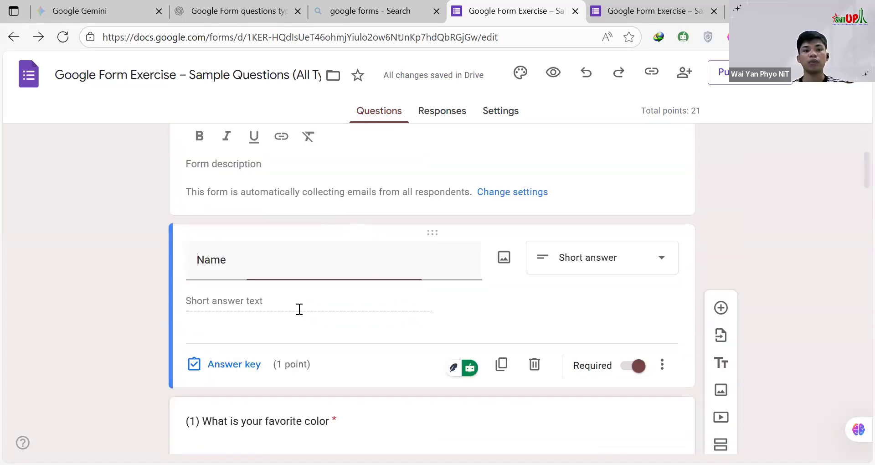
scroll(292, 292, "down", 2)
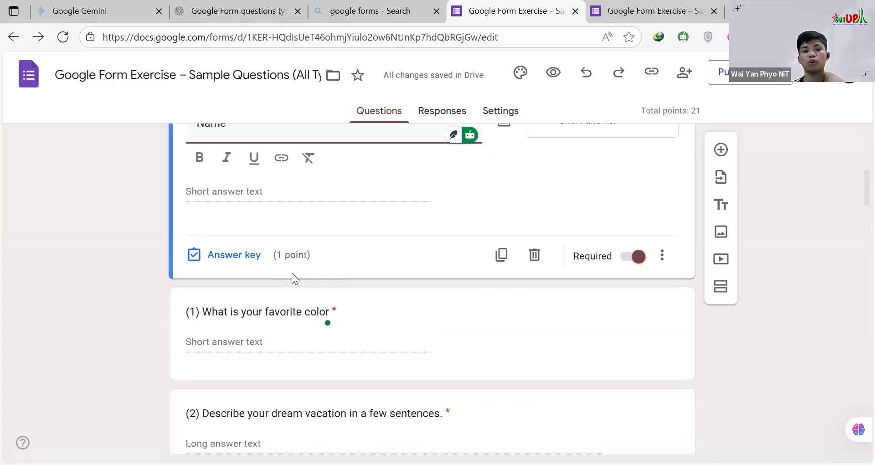
scroll(267, 284, "up", 2)
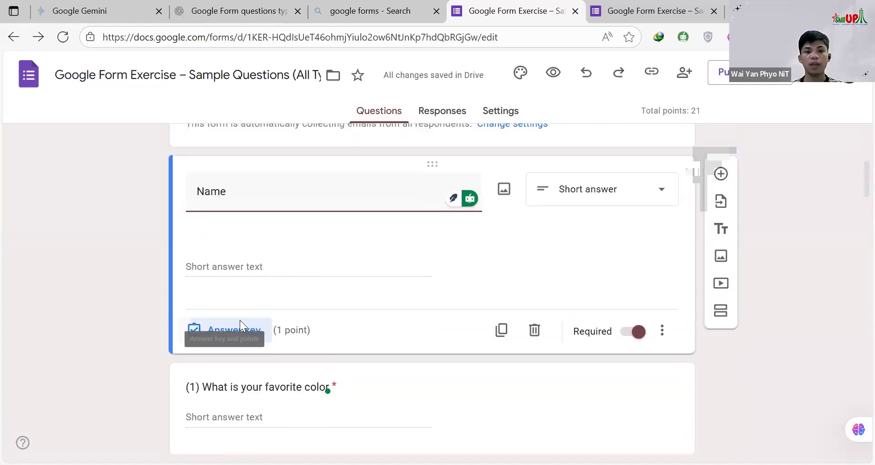
left_click(225, 329)
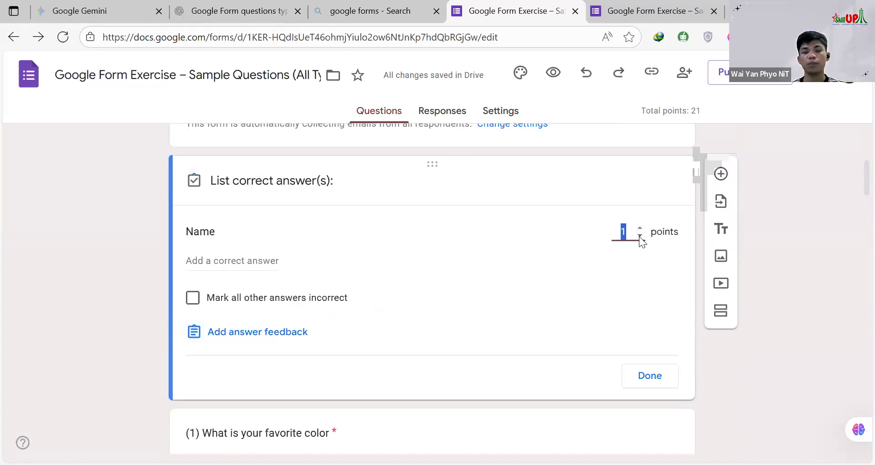
left_click(640, 236)
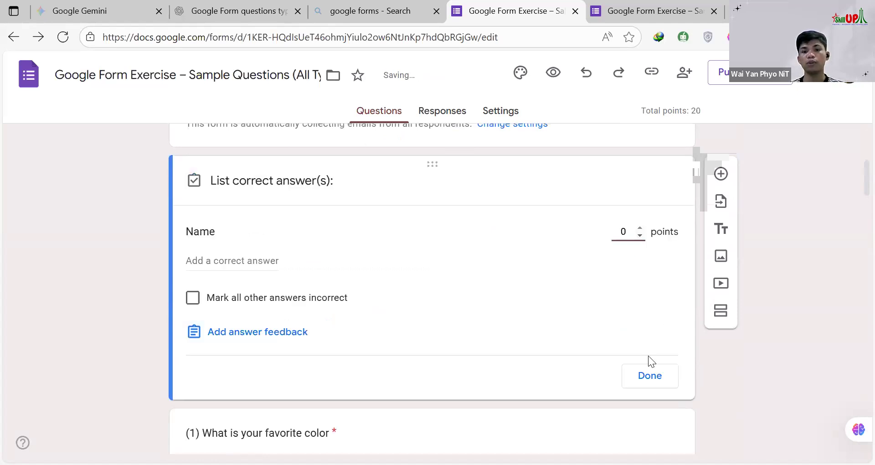
left_click(650, 382)
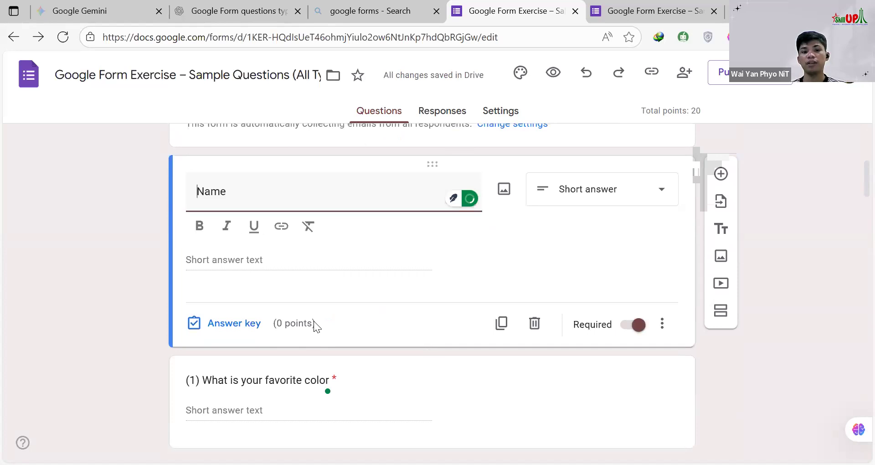
Step: Open questions 1 and 2 for editing and check the points assigned to each
scroll(313, 322, "down", 4)
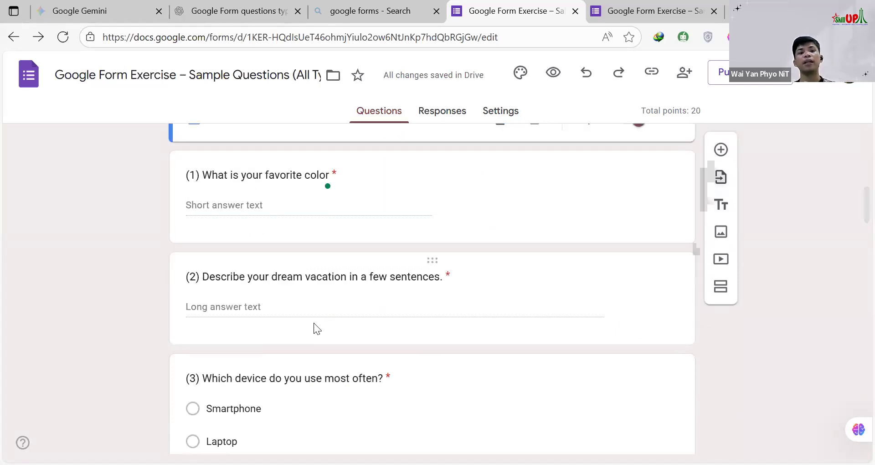
left_click(318, 239)
scroll(296, 257, "down", 3)
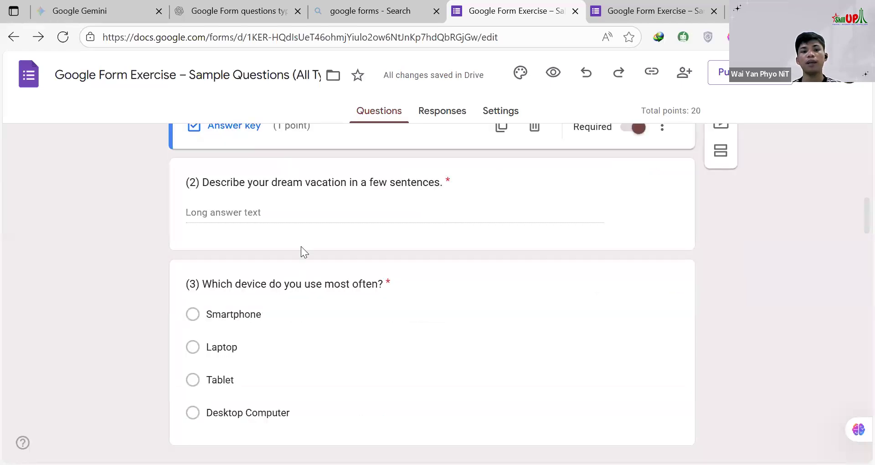
left_click(506, 200)
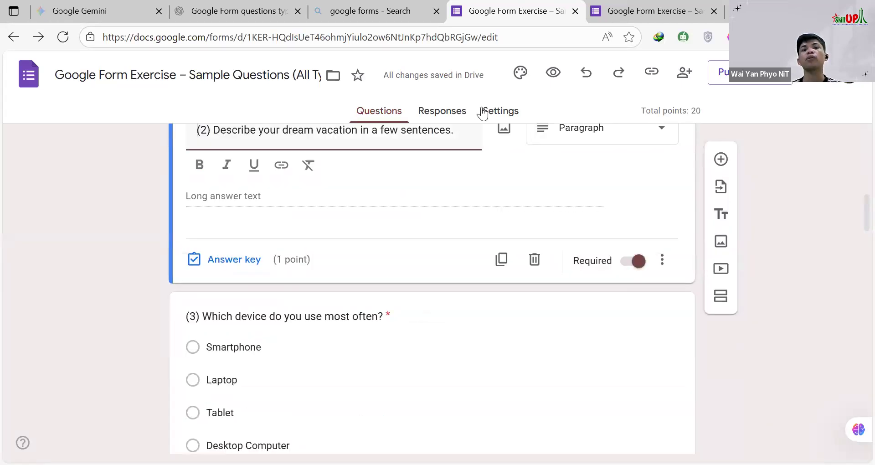
Step: In the form settings, lower the default question point value to 4 and set email address collection to Do not collect
key("alt+Left")
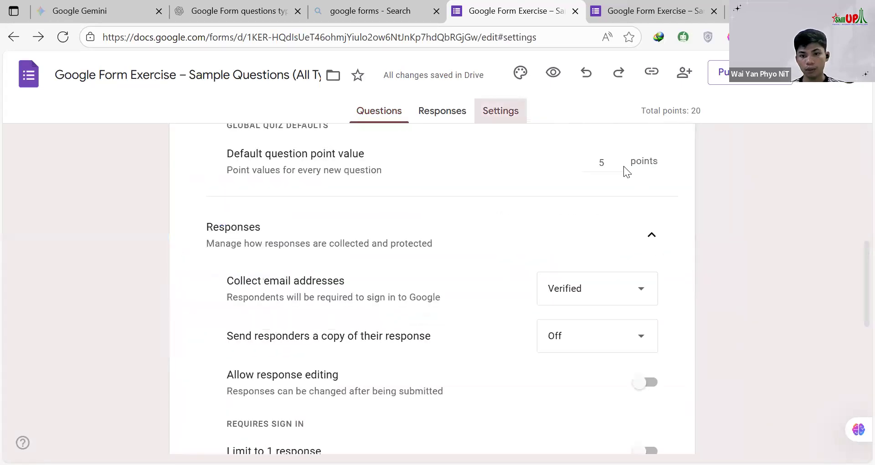
left_click(620, 166)
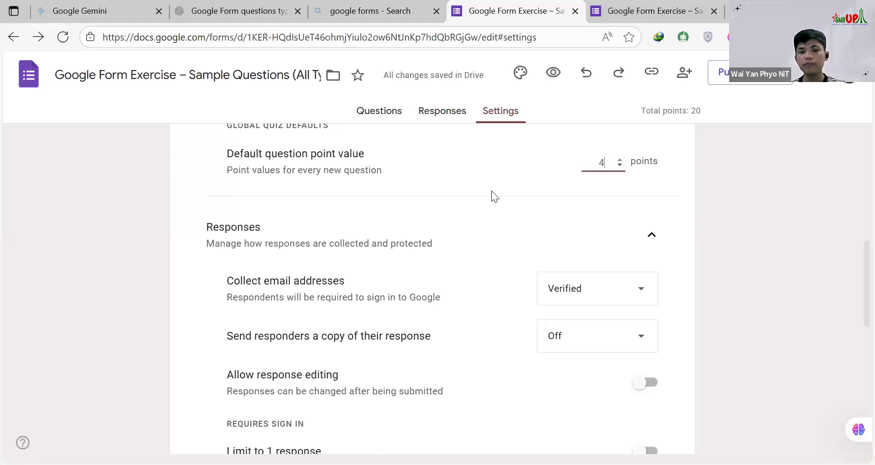
scroll(316, 219, "down", 2)
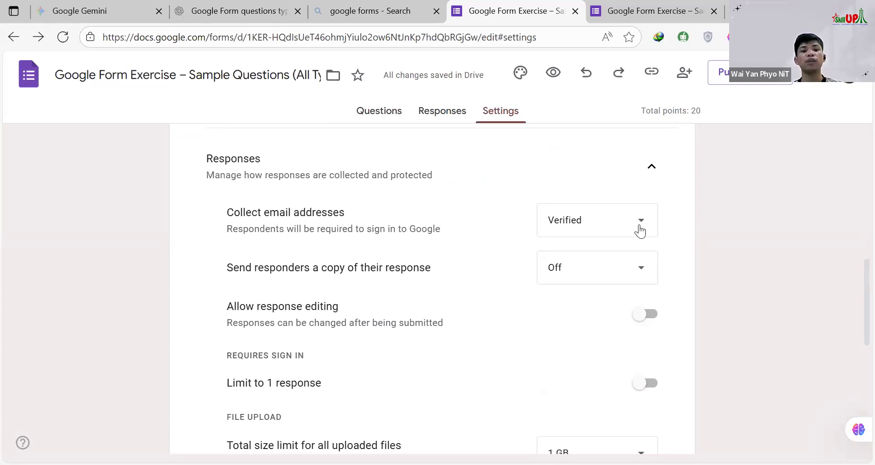
left_click(600, 211)
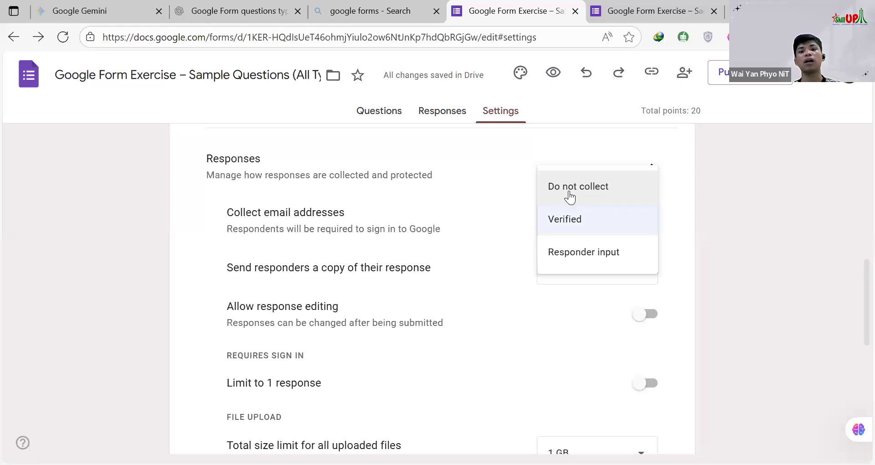
left_click(593, 192)
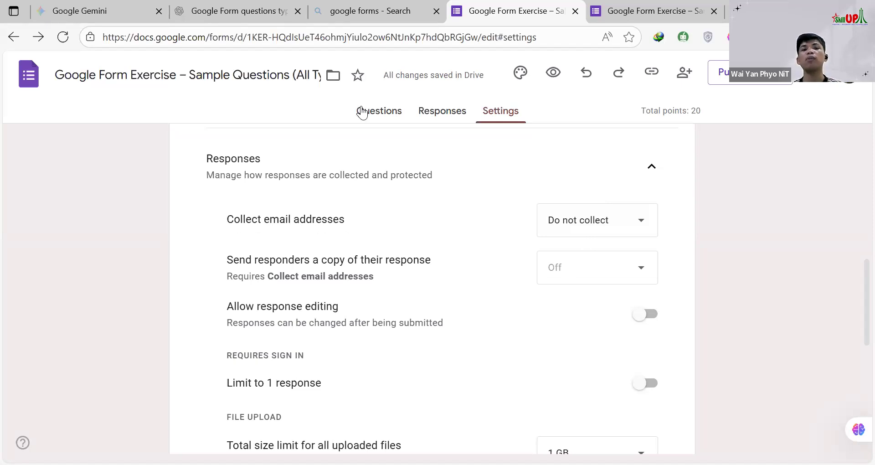
Step: Add a required short-answer question titled Email directly below the Name question
left_click(379, 111)
scroll(416, 270, "down", 3)
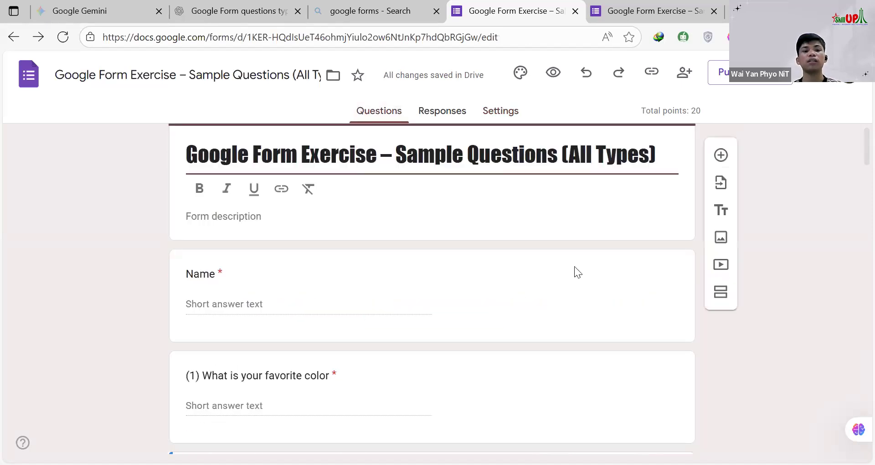
scroll(673, 222, "down", 2)
left_click(622, 218)
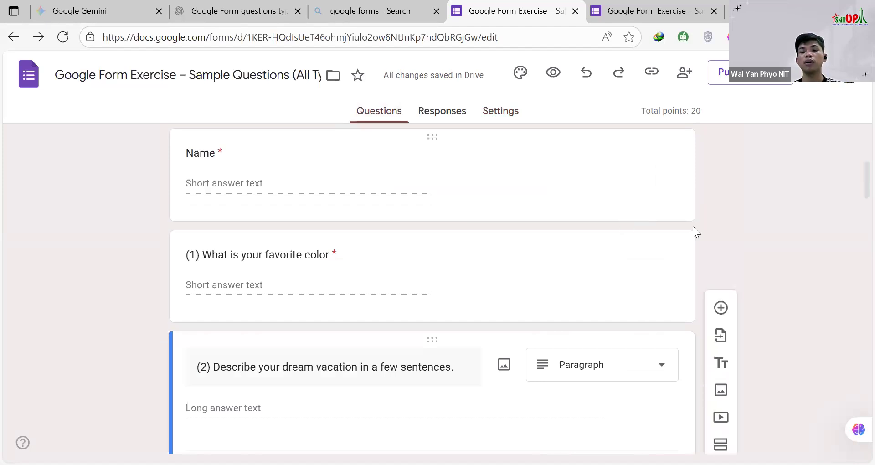
left_click(721, 151)
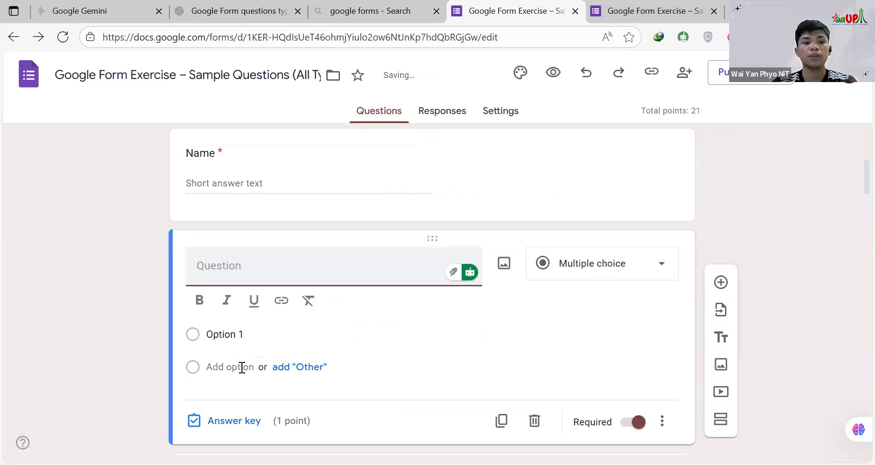
type("Your")
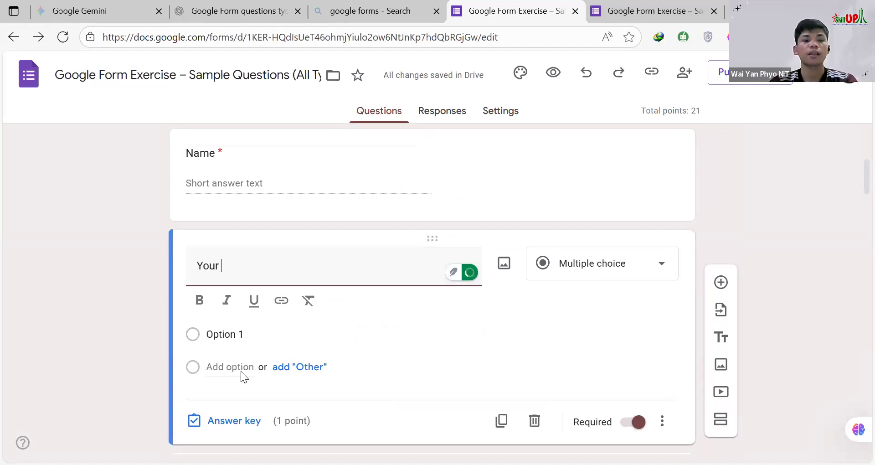
key("BackSpace")
key("BackSpace")
key("BackSpace")
key("BackSpace")
key("BackSpace")
type("E")
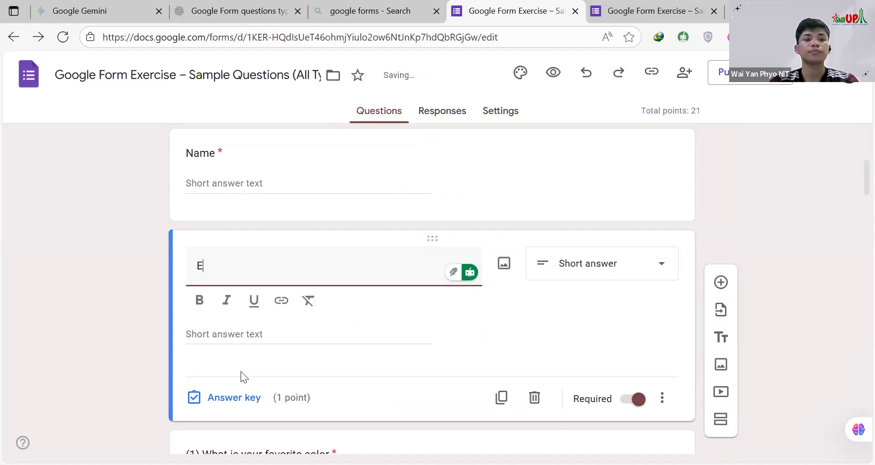
type("mail")
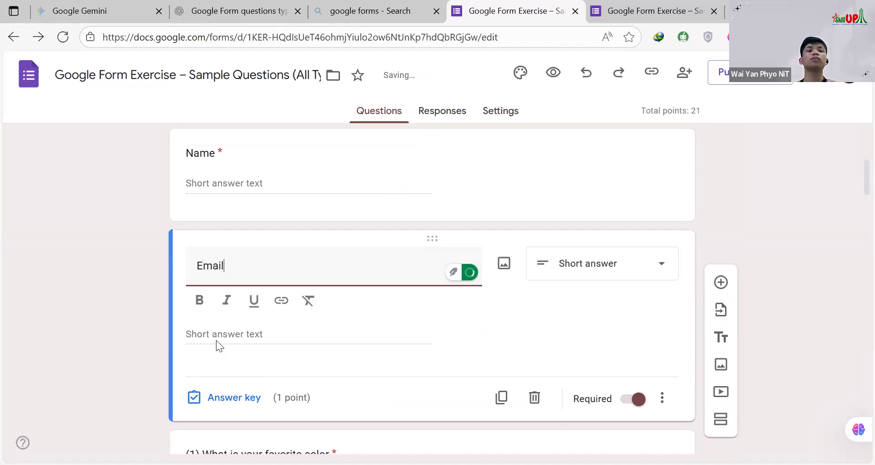
Step: Set the Email question's value to 0 points in its answer key
scroll(217, 347, "down", 1)
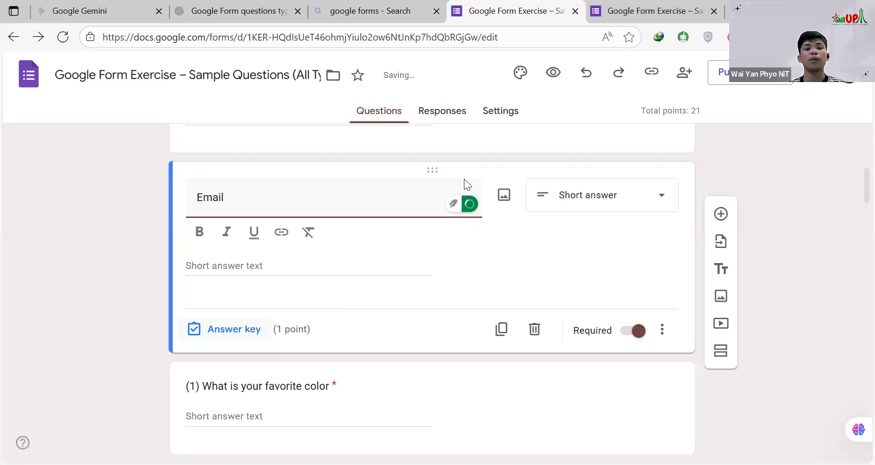
left_click(227, 329)
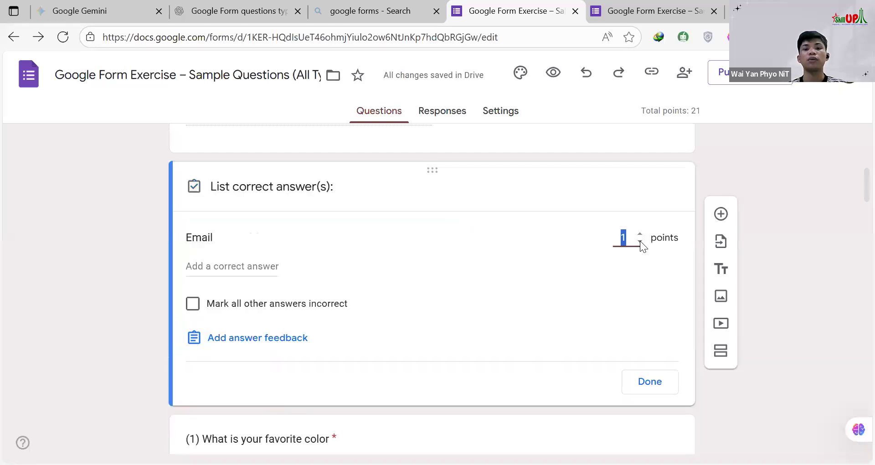
type("0")
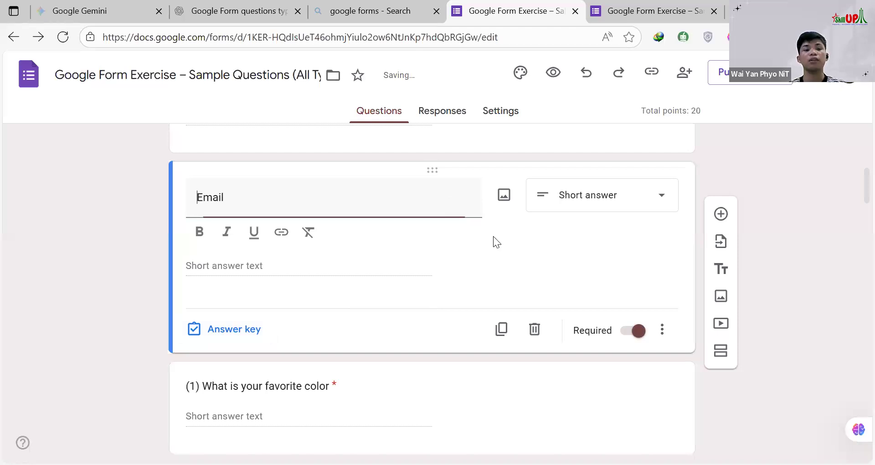
scroll(493, 236, "up", 5)
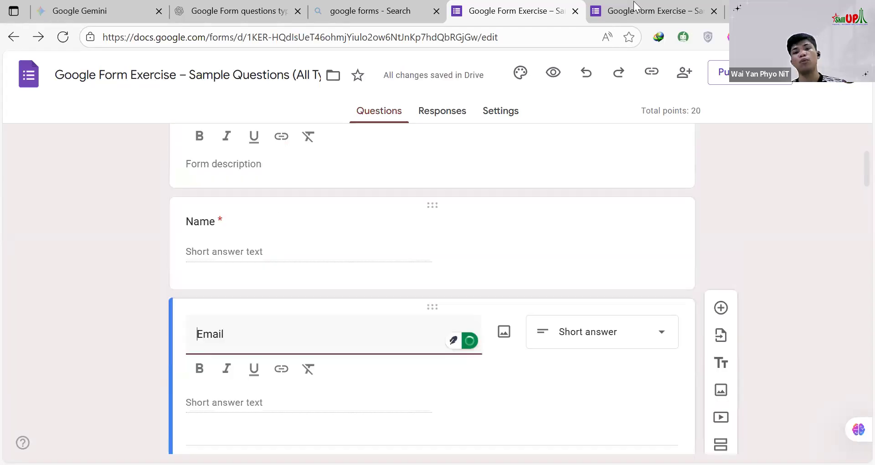
left_click(604, 13)
left_click(539, 4)
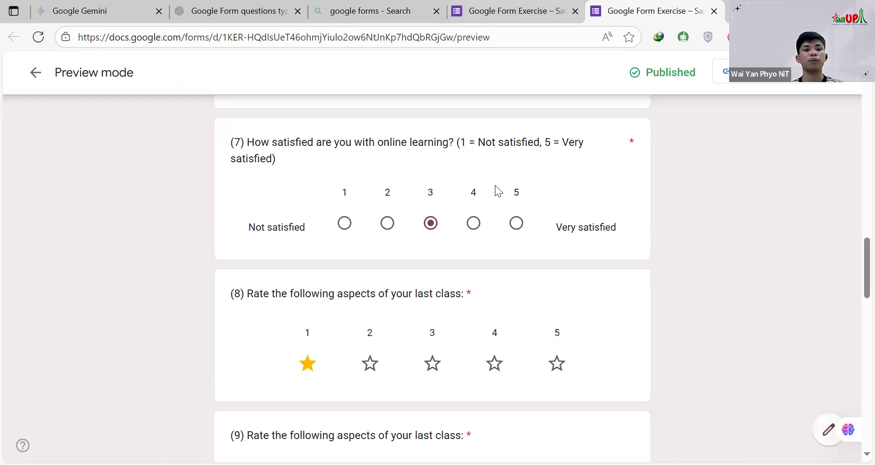
scroll(372, 331, "down", 1)
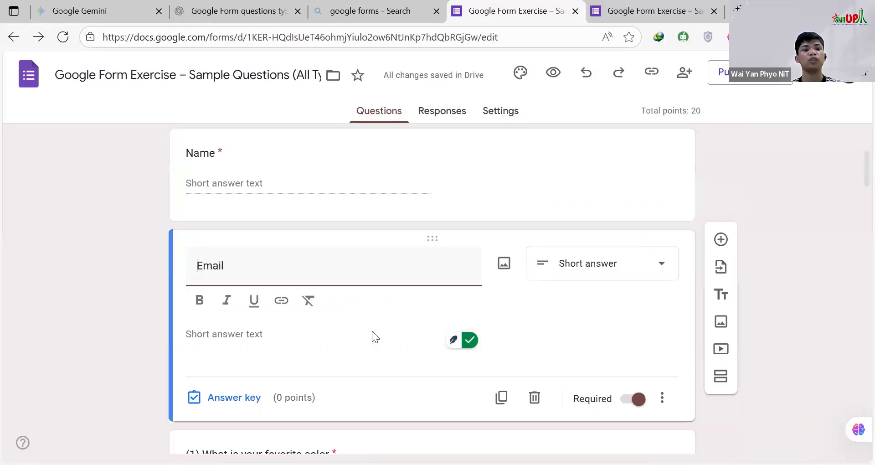
scroll(372, 331, "down", 1)
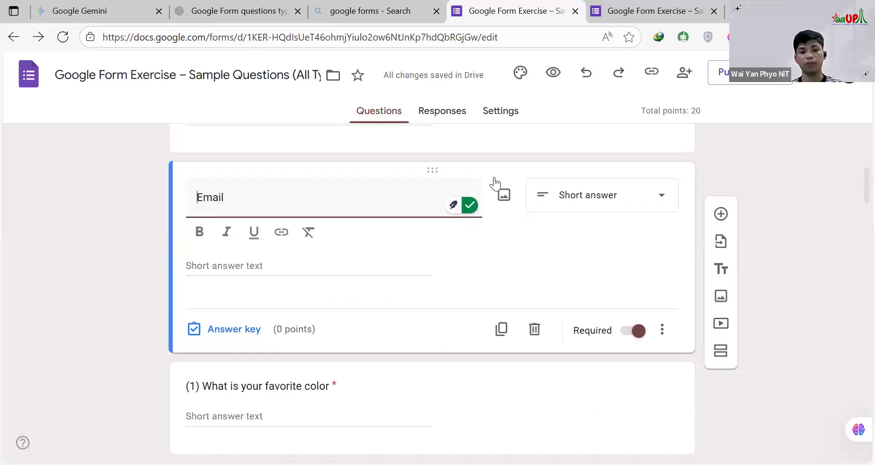
Step: Examine the form's response settings and the available options for collecting email addresses
left_click(497, 120)
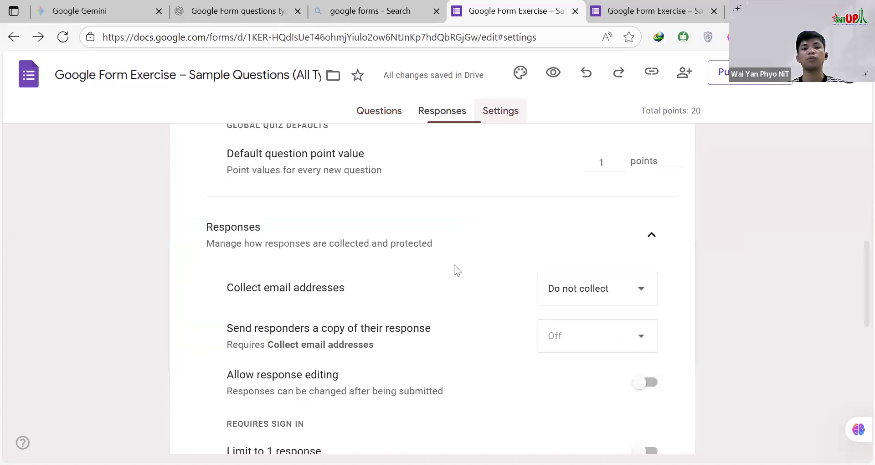
scroll(454, 265, "down", 1)
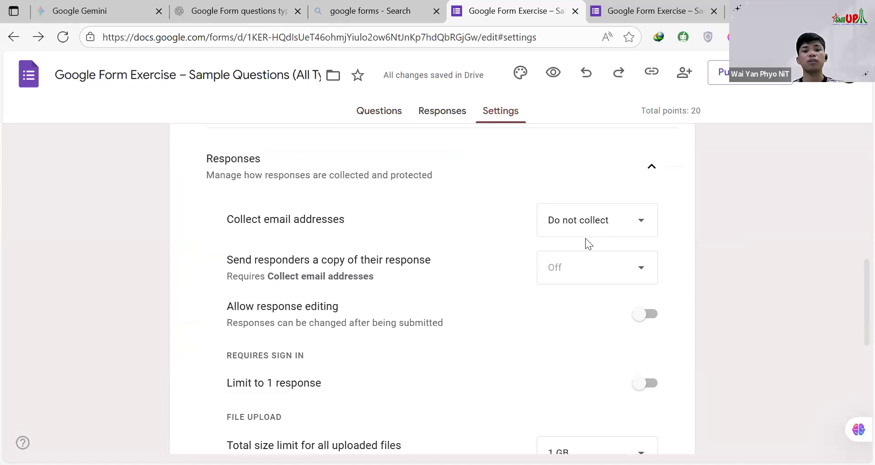
scroll(588, 244, "down", 4)
scroll(541, 275, "down", 3)
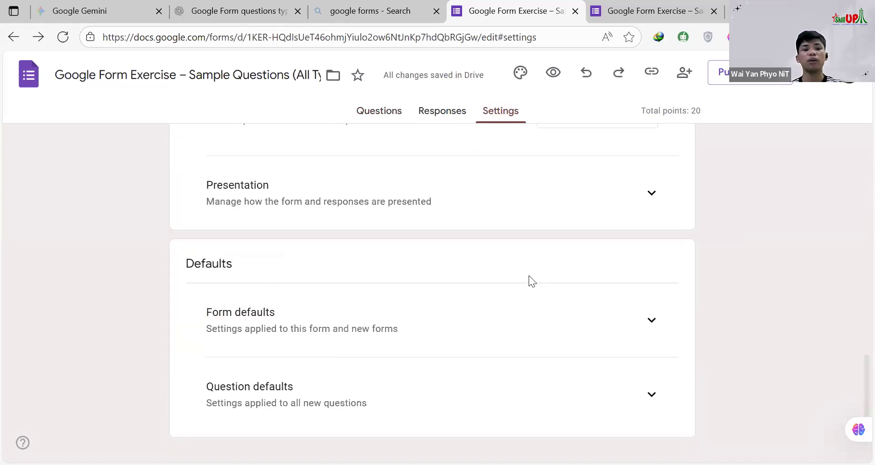
scroll(545, 273, "up", 6)
scroll(580, 255, "up", 3)
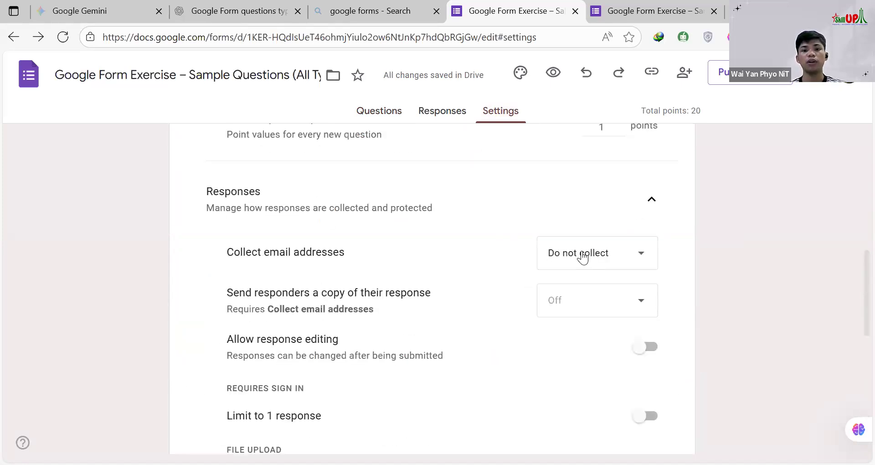
left_click(580, 254)
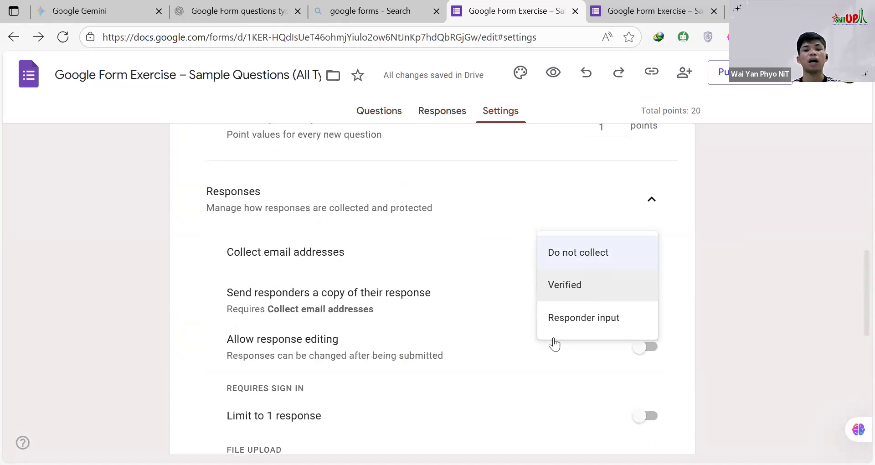
left_click(495, 242)
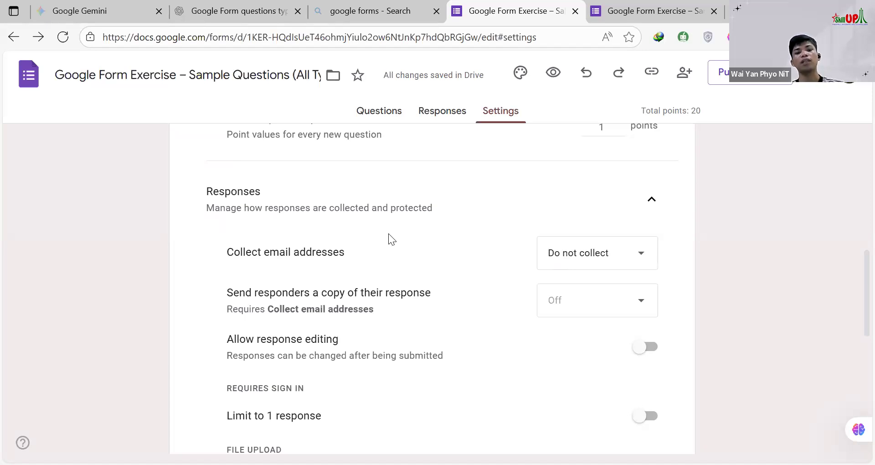
Step: Try out the Limit to 1 response setting by switching it on and back off
scroll(347, 260, "down", 1)
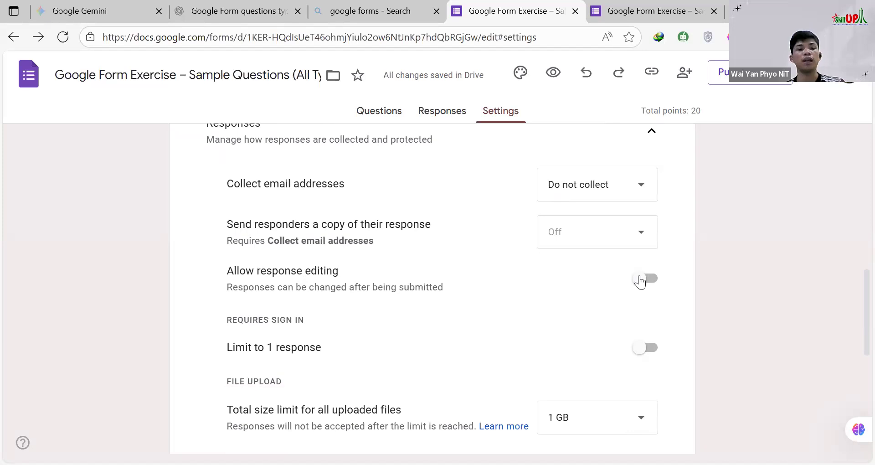
scroll(275, 282, "down", 2)
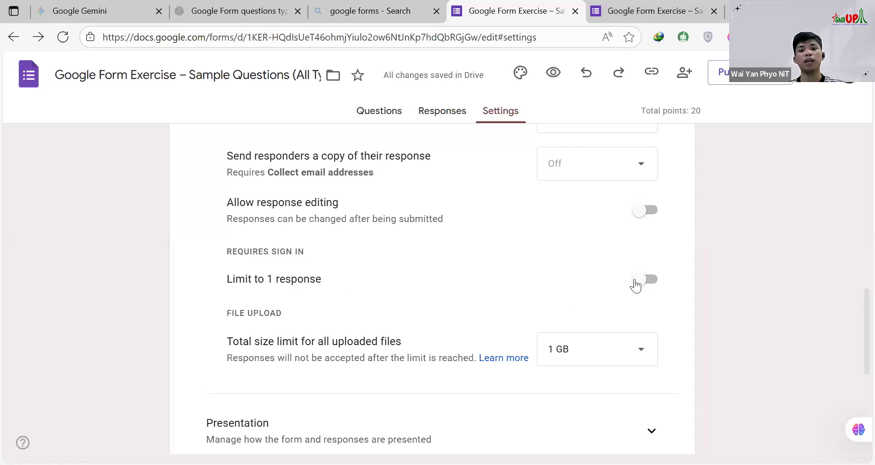
left_click(640, 280)
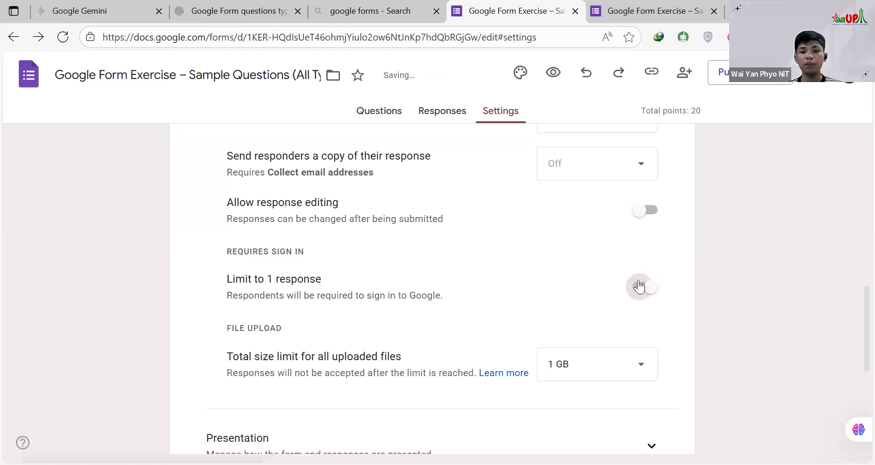
left_click(639, 286)
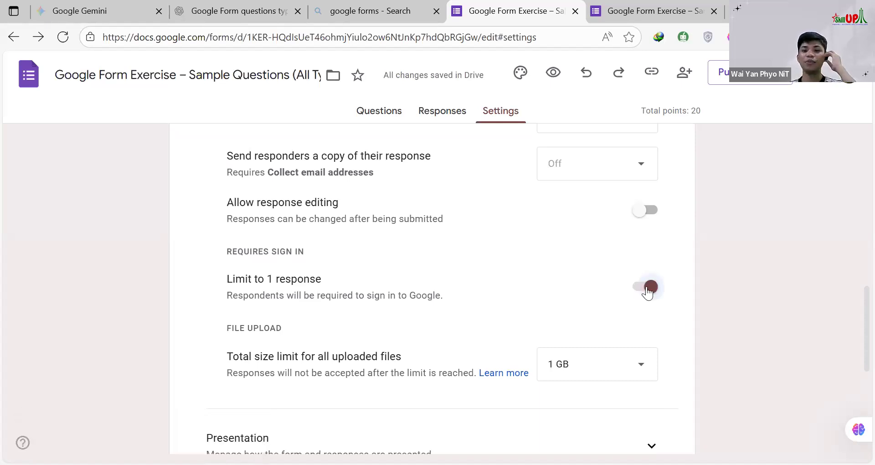
left_click(647, 288)
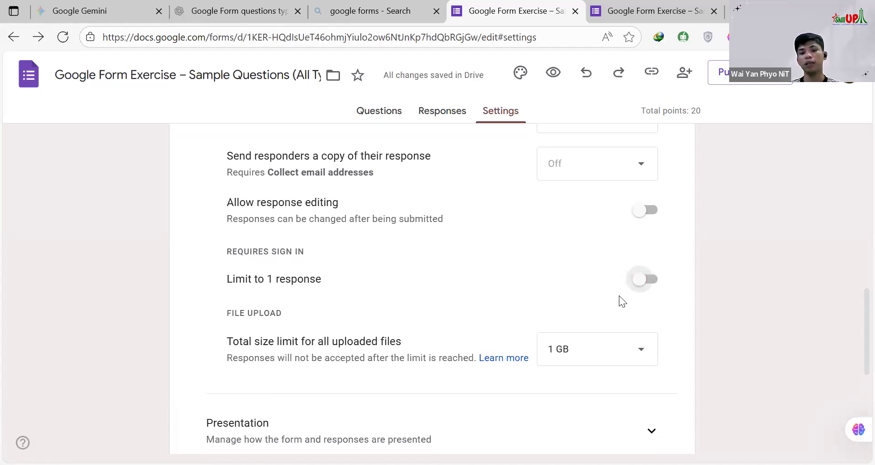
left_click(640, 280)
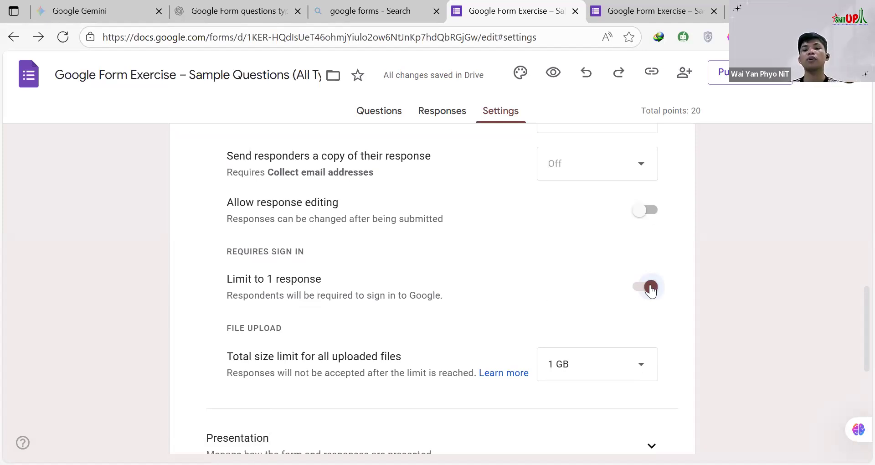
left_click(627, 287)
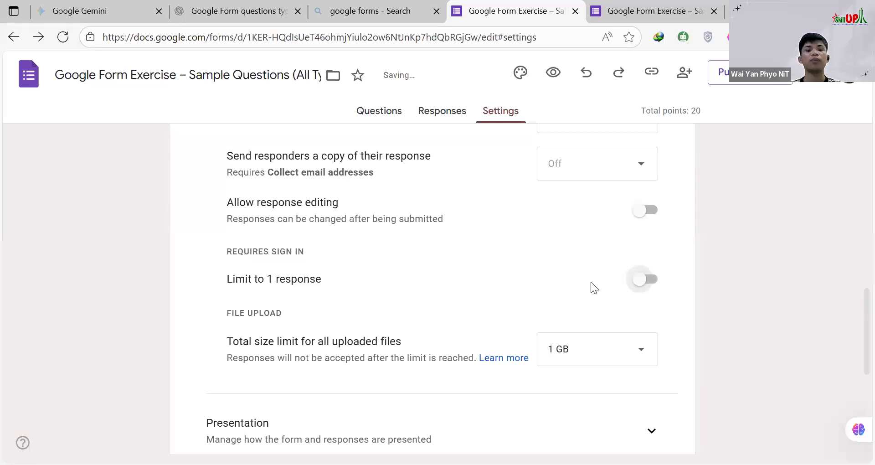
Step: Review the form's quiz settings, the Email question and the default settings sections
scroll(527, 279, "up", 5)
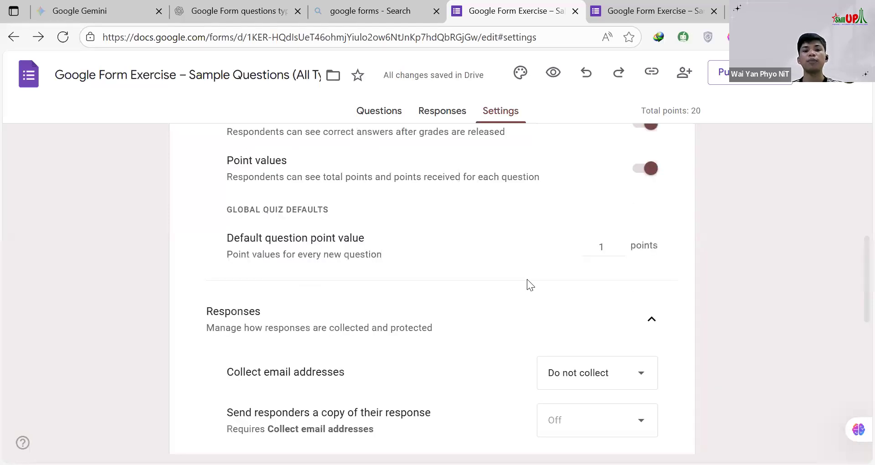
scroll(378, 121, "up", 6)
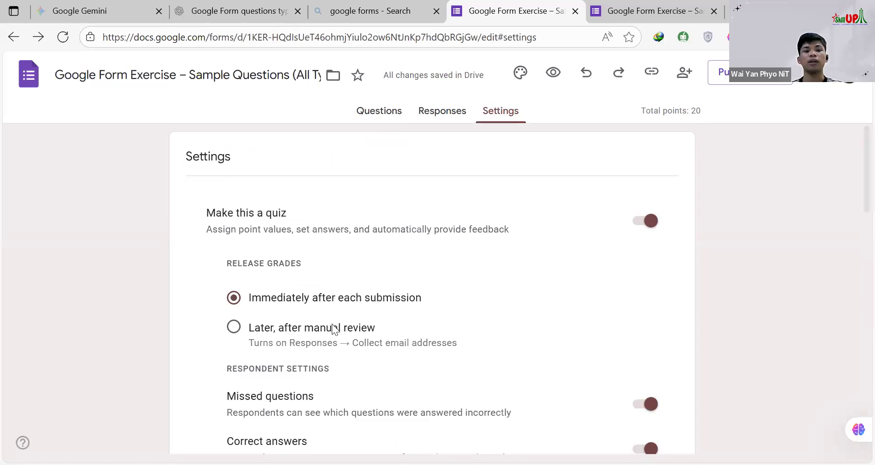
scroll(333, 323, "down", 6)
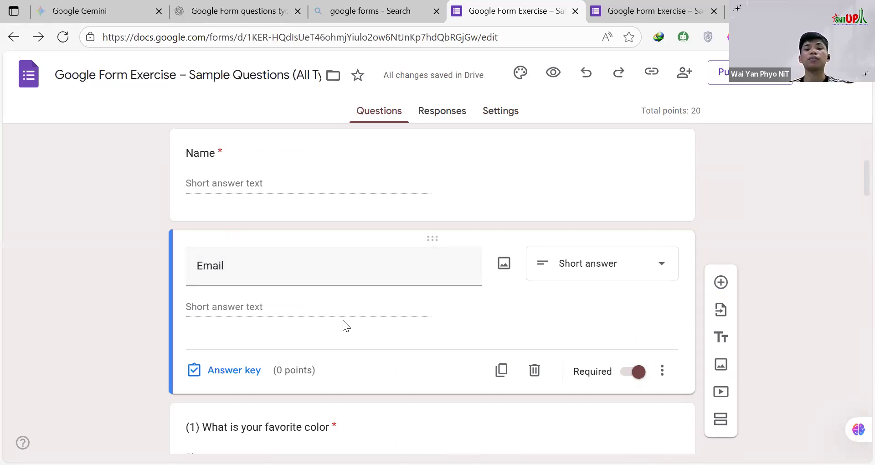
left_click(502, 112)
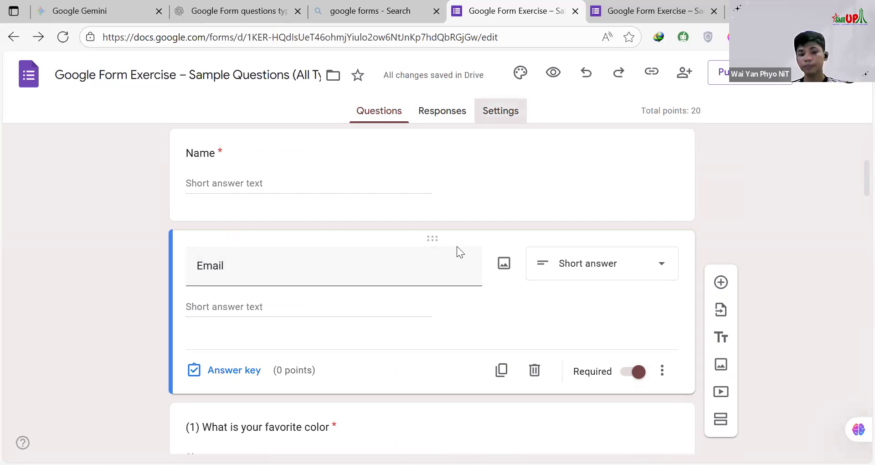
scroll(445, 248, "down", 4)
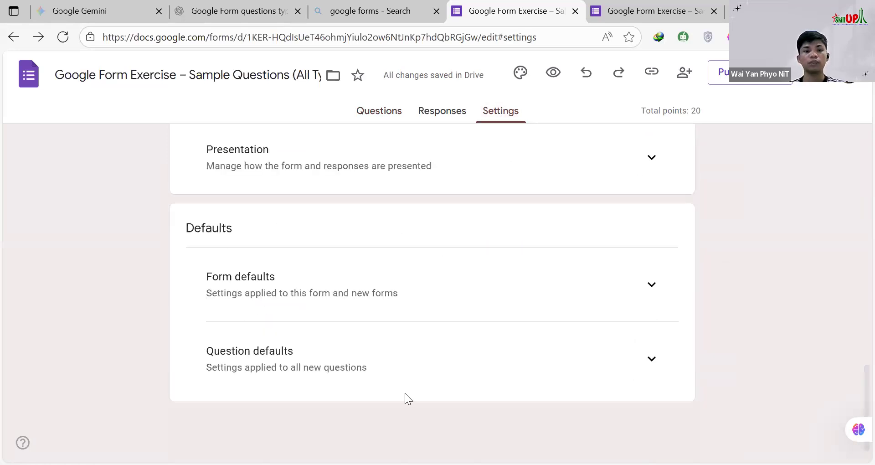
scroll(600, 197, "up", 10)
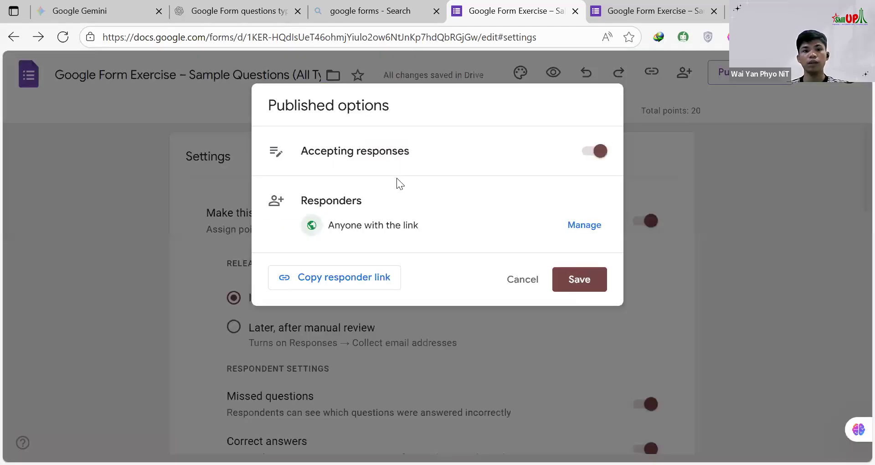
Step: Save the published options with responses accepted from anyone with the link, and copy the form's shortened responder link
left_click(576, 287)
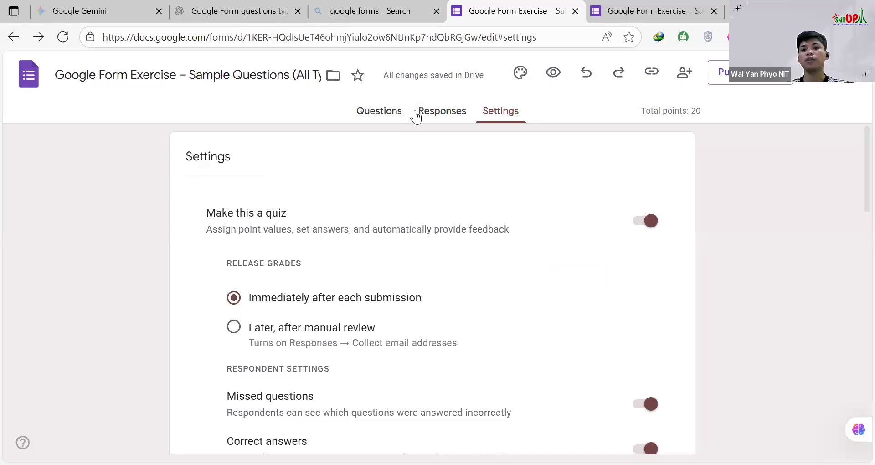
left_click(653, 79)
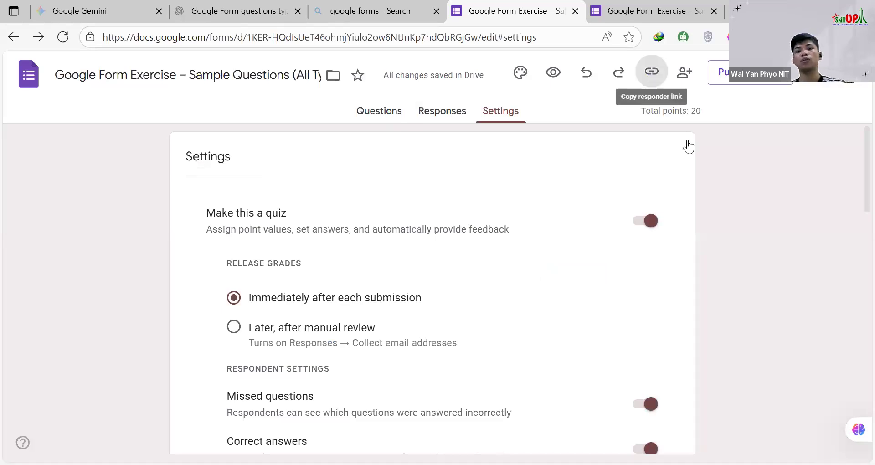
left_click(658, 160)
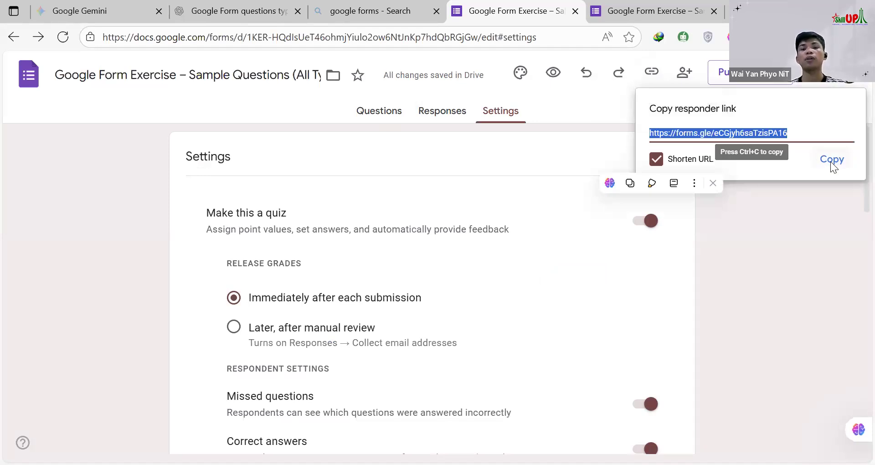
left_click(832, 159)
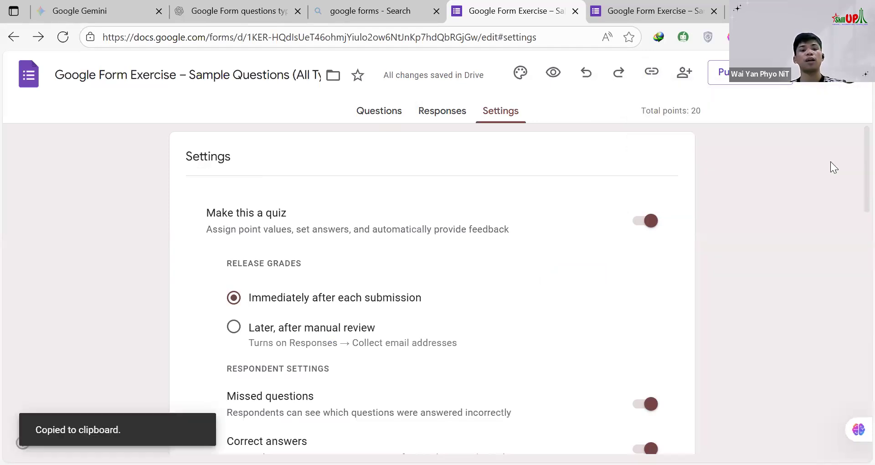
Step: Open the form in preview mode and review it from the header and Name question through the wake-up time question
left_click(554, 73)
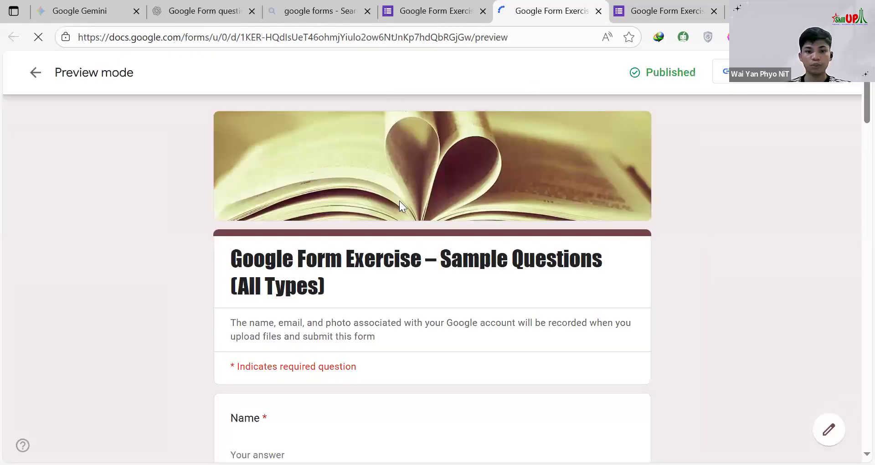
scroll(294, 187, "down", 5)
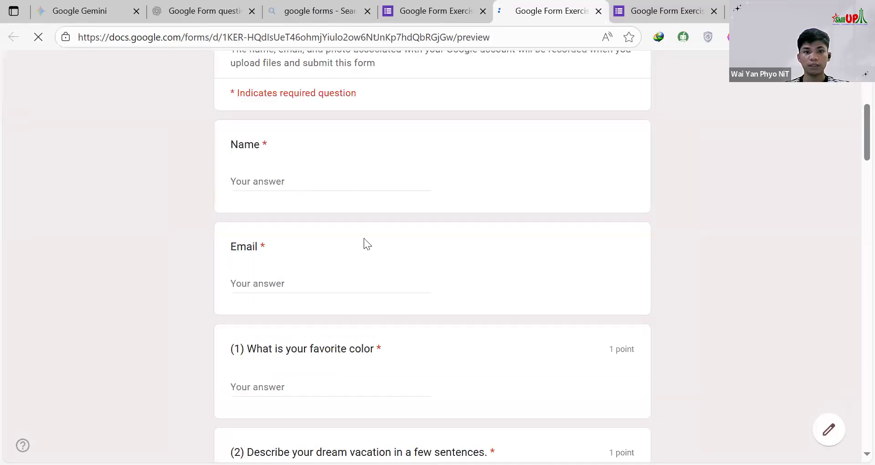
scroll(267, 190, "up", 3)
scroll(262, 139, "down", 4)
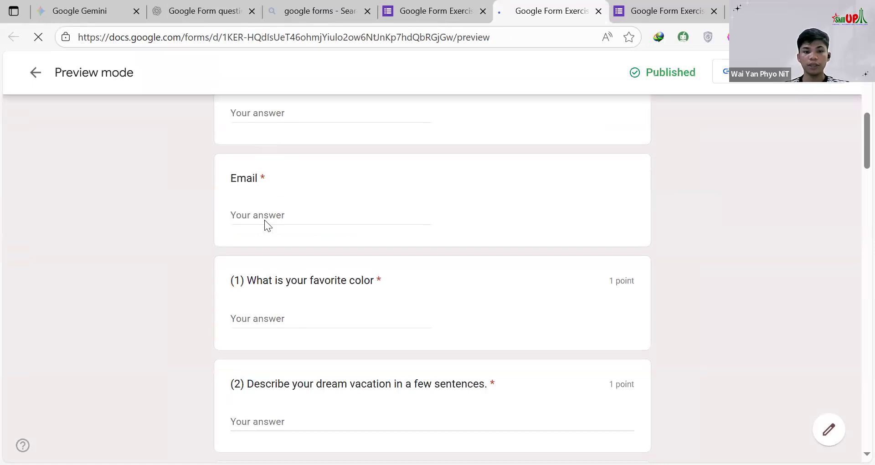
scroll(623, 214, "down", 2)
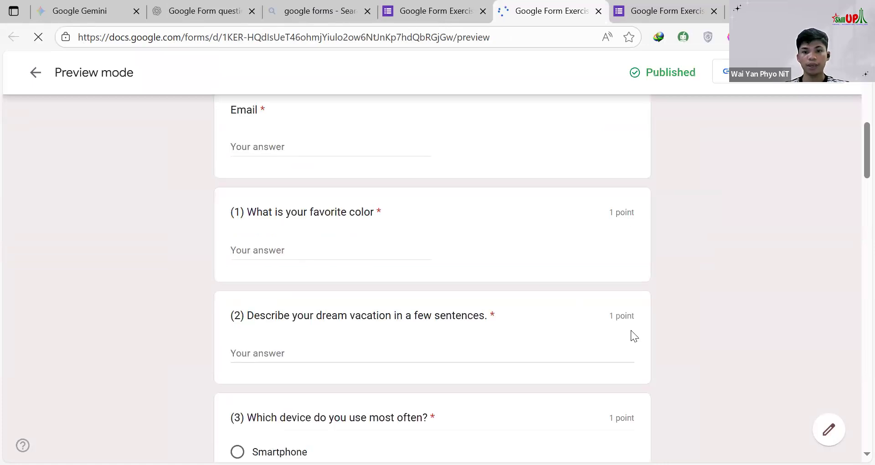
scroll(622, 267, "down", 4)
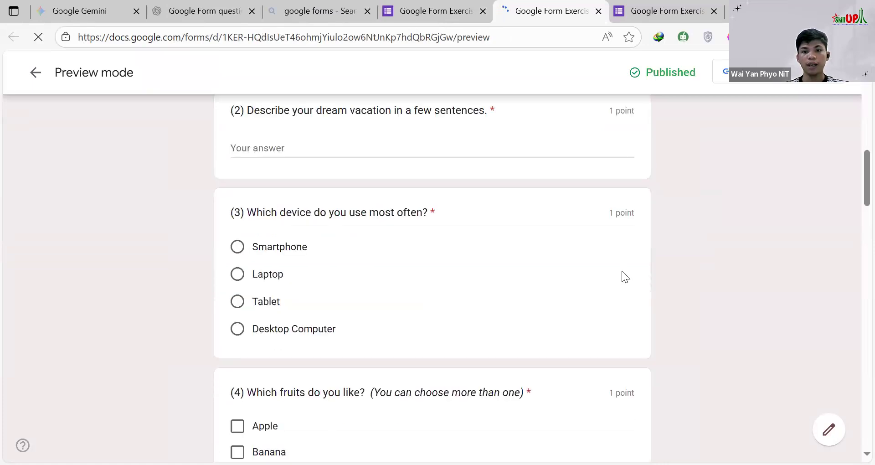
scroll(623, 278, "down", 20)
scroll(337, 271, "down", 12)
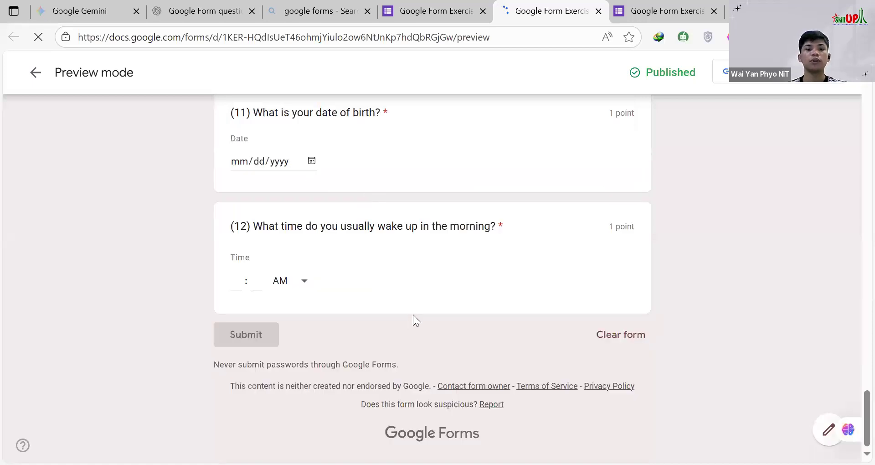
scroll(413, 314, "up", 20)
scroll(415, 322, "up", 10)
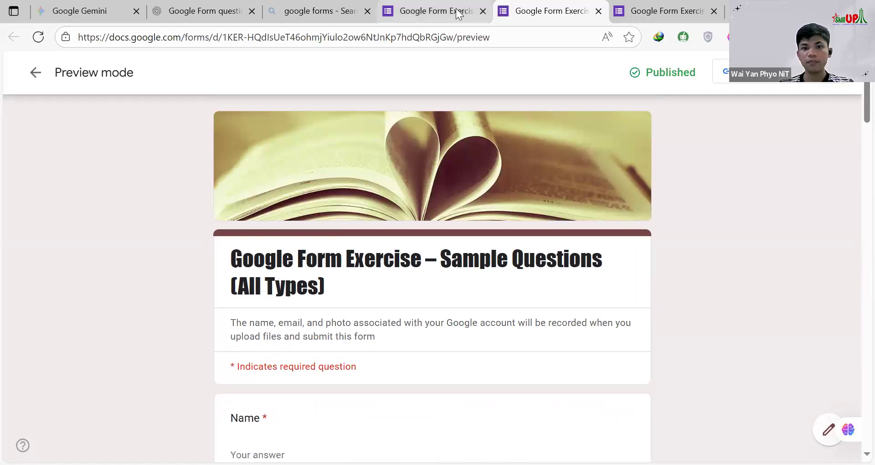
Step: Examine the previewed questions again, from Name and Email through the photo upload and the online learning satisfaction rating
mouse_move(446, 13)
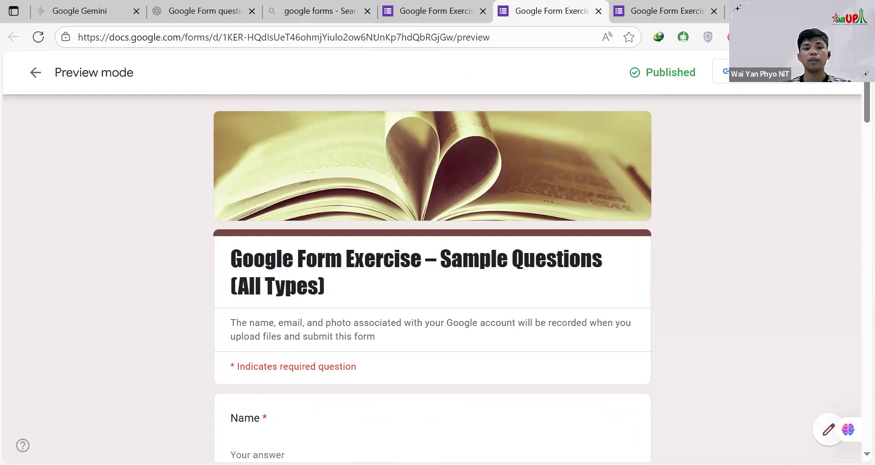
scroll(241, 195, "down", 4)
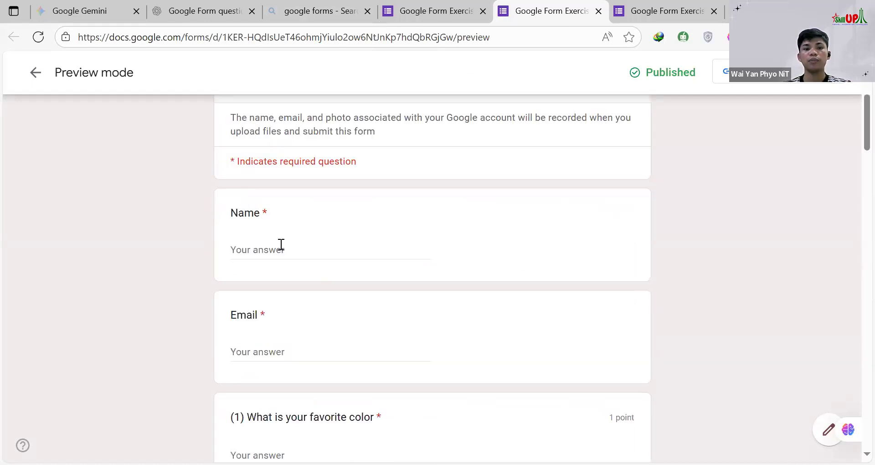
scroll(410, 301, "down", 4)
scroll(487, 278, "down", 7)
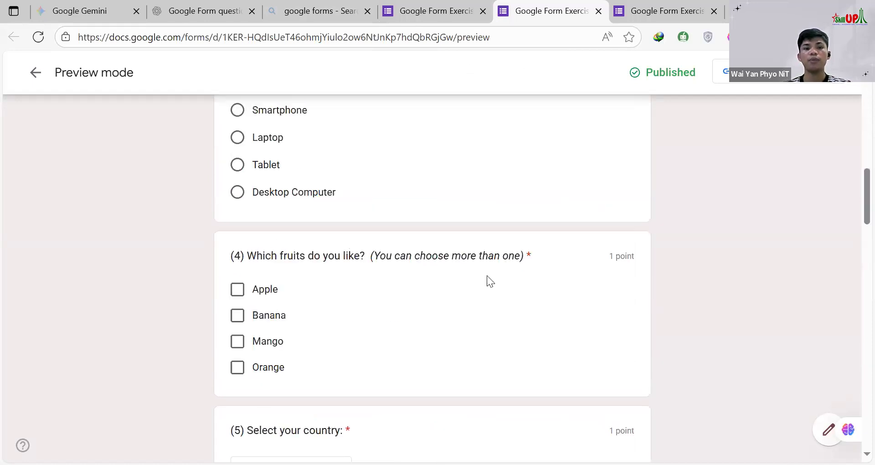
scroll(456, 335, "down", 3)
scroll(437, 342, "down", 3)
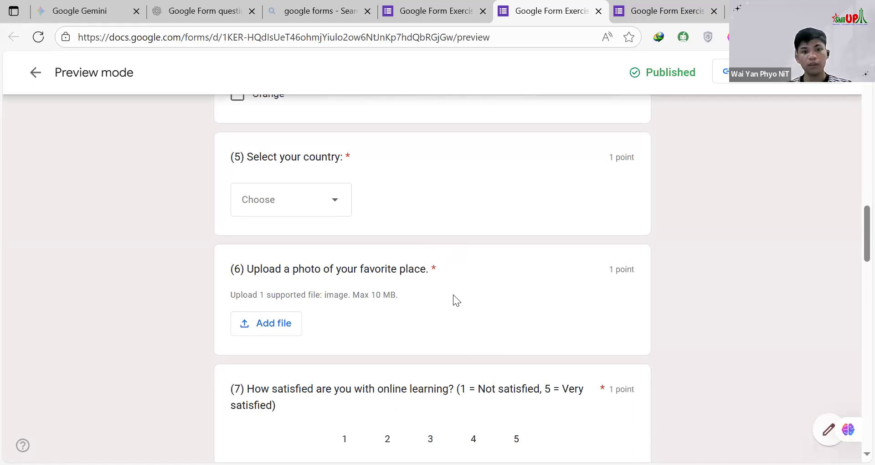
scroll(339, 223, "up", 10)
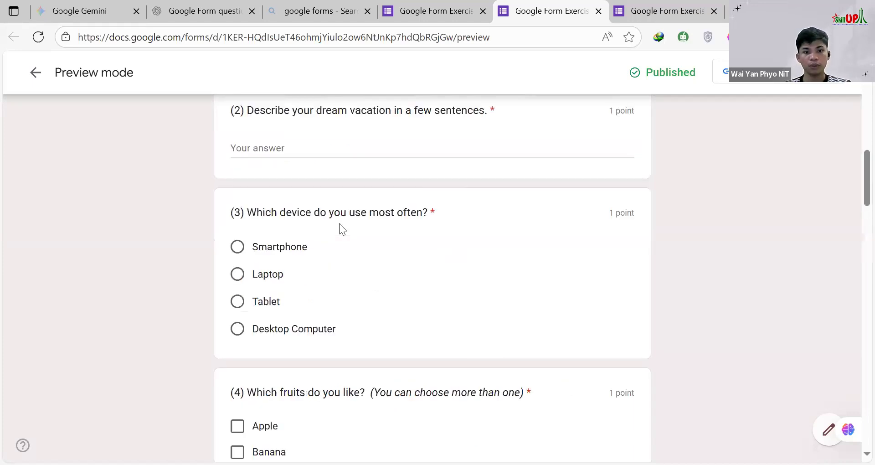
scroll(338, 226, "up", 9)
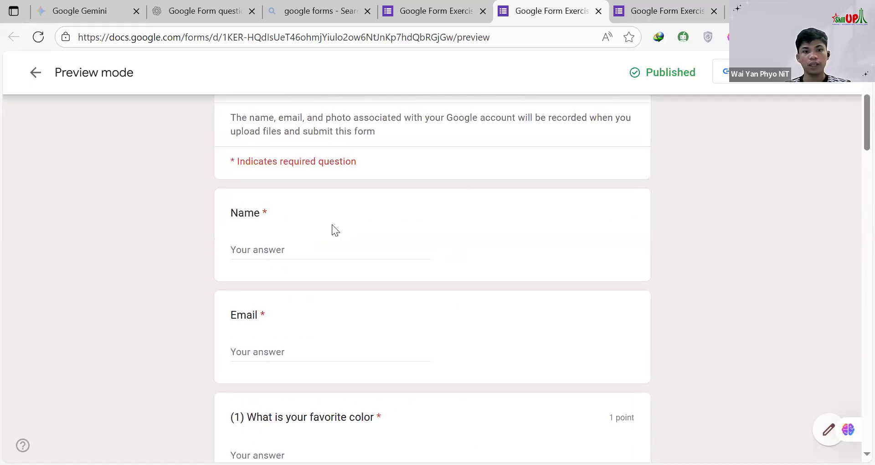
scroll(332, 228, "down", 4)
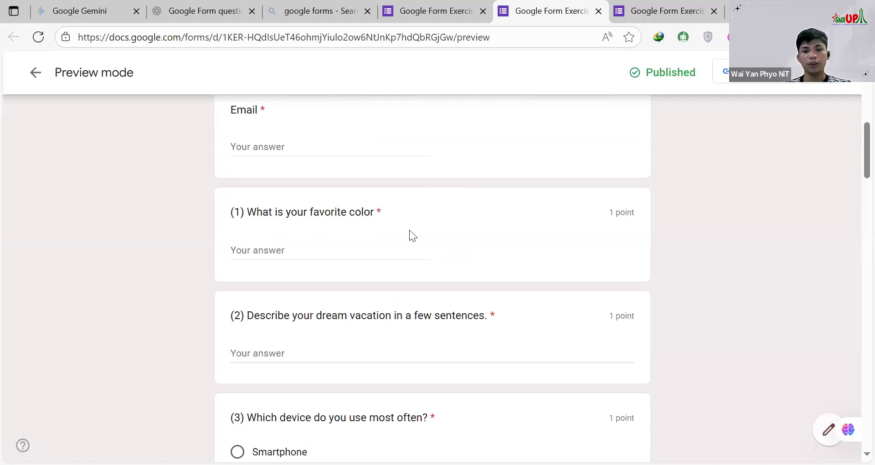
scroll(659, 383, "down", 4)
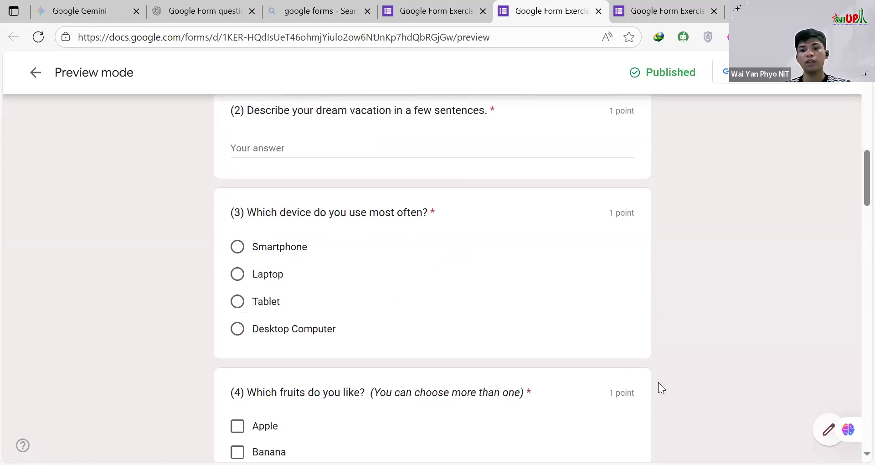
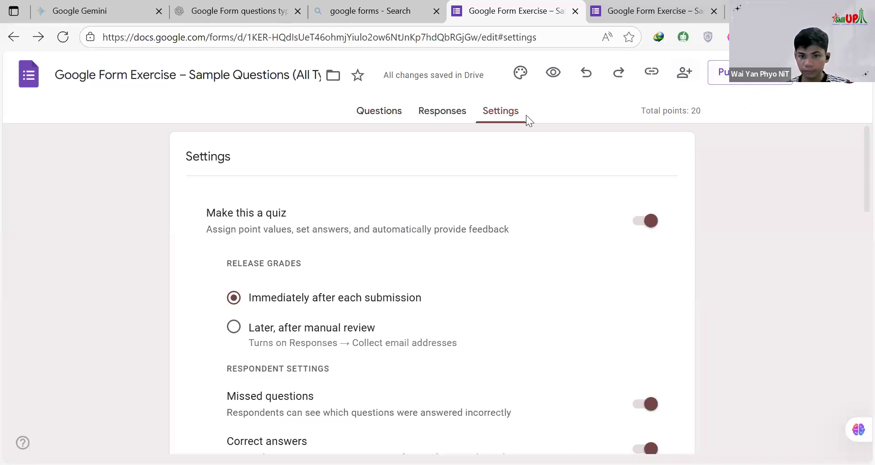
Step: Return to the form's questions and review them together with the total points
left_click(816, 73)
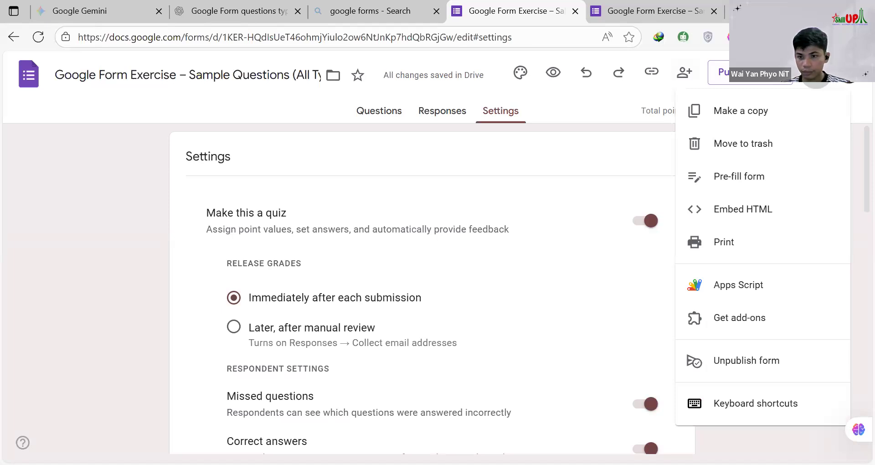
left_click(816, 73)
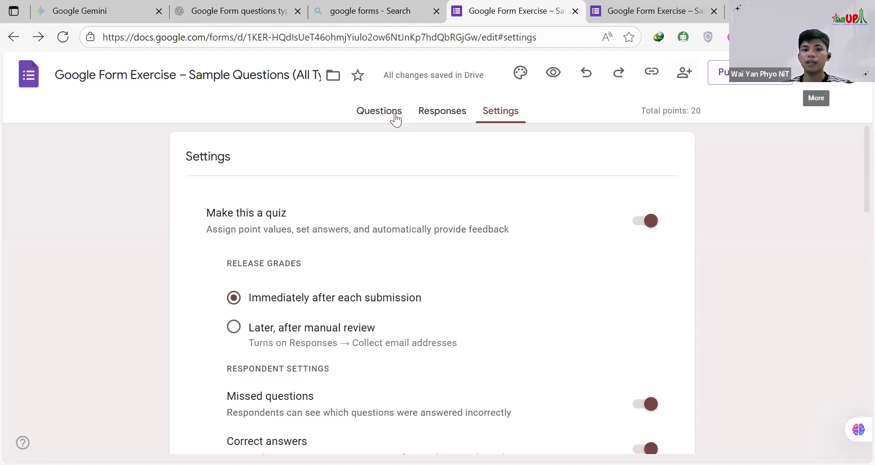
left_click(385, 113)
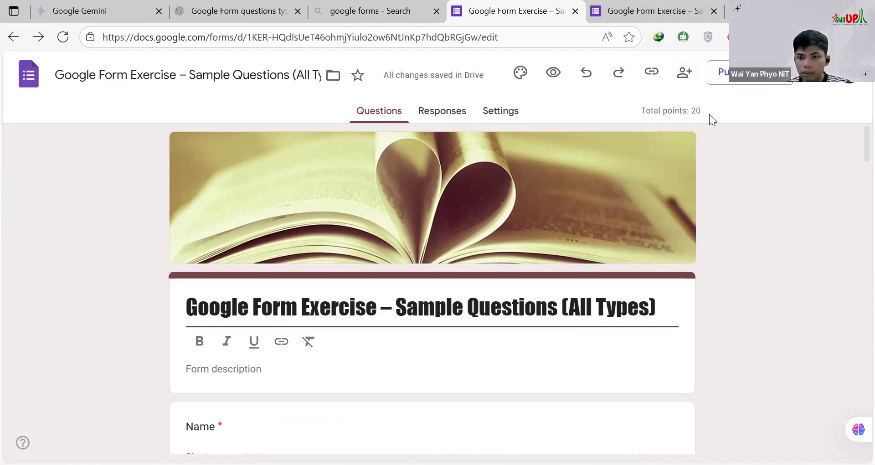
left_click_drag(697, 111, 639, 111)
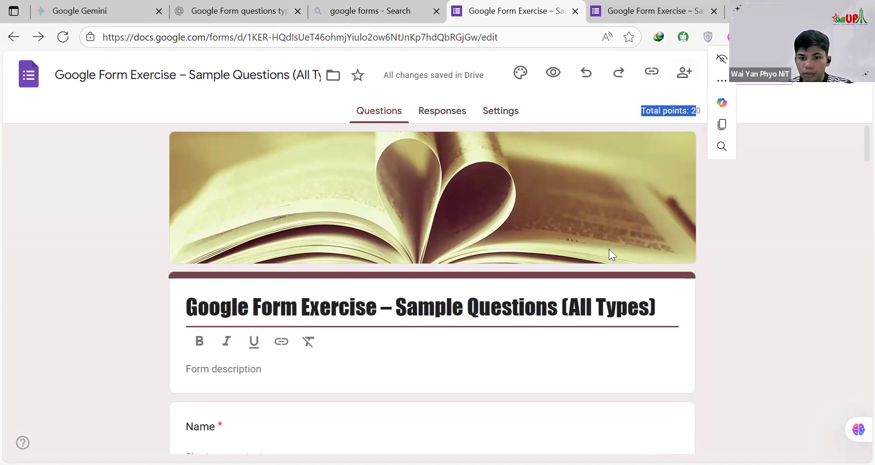
scroll(608, 250, "down", 20)
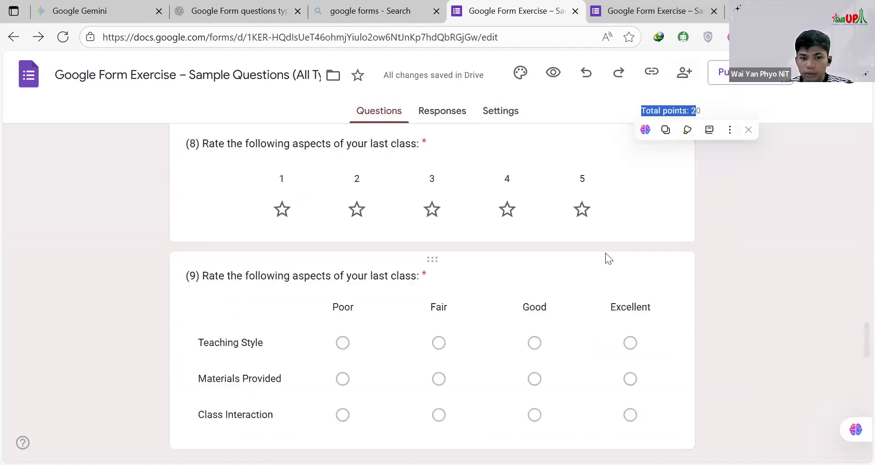
scroll(608, 256, "down", 5)
scroll(610, 253, "up", 20)
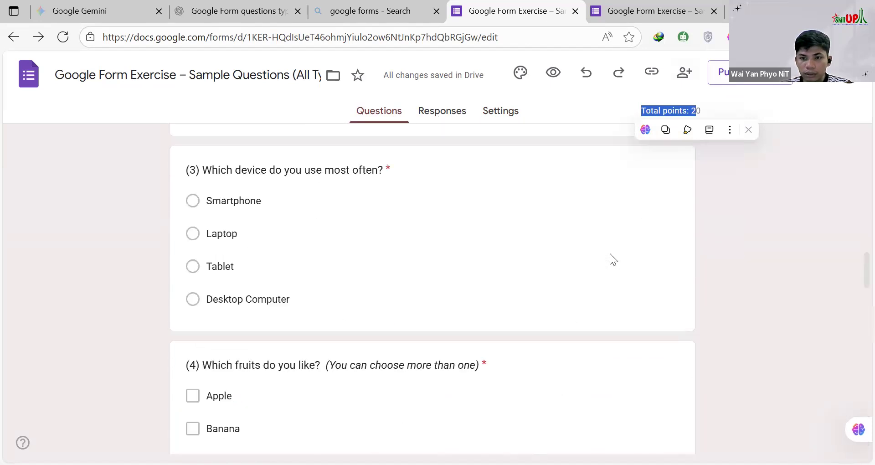
scroll(610, 253, "up", 9)
scroll(610, 255, "down", 4)
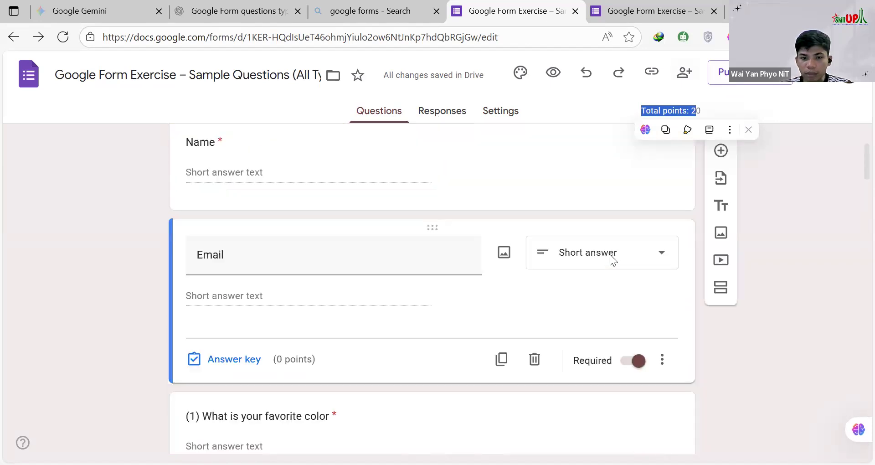
scroll(609, 257, "down", 5)
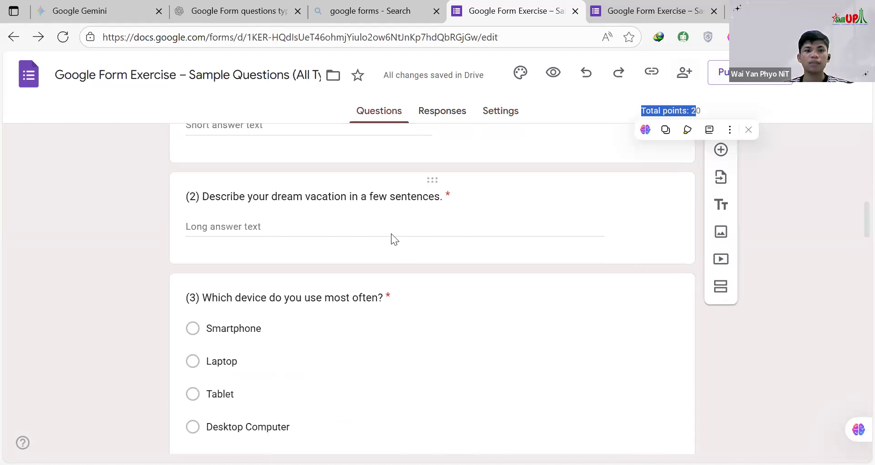
scroll(325, 221, "down", 12)
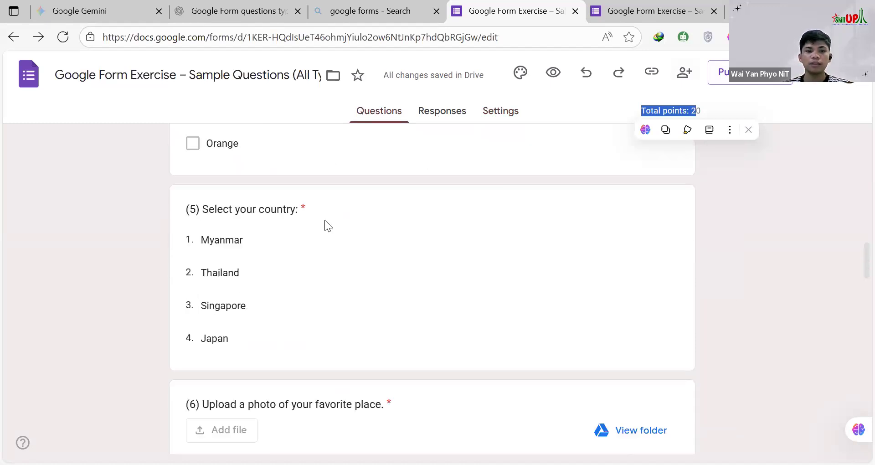
scroll(740, 233, "up", 20)
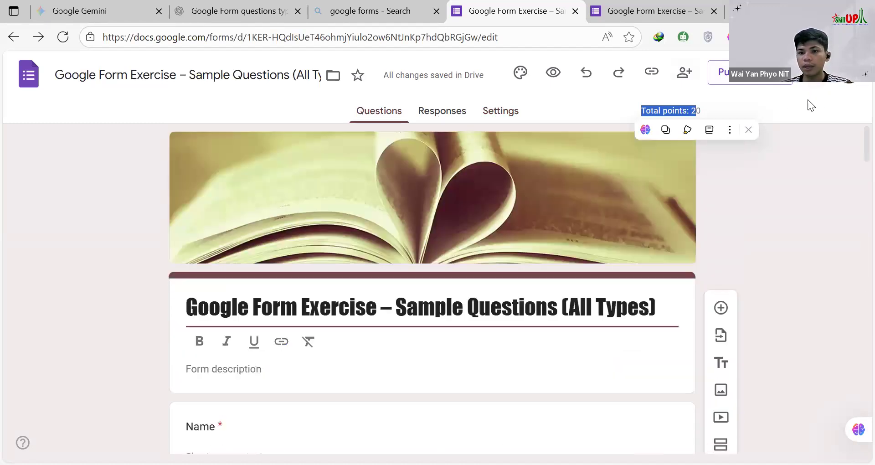
Step: Open the form's print preview and examine the first page, from the Name question through the device question
left_click(808, 99)
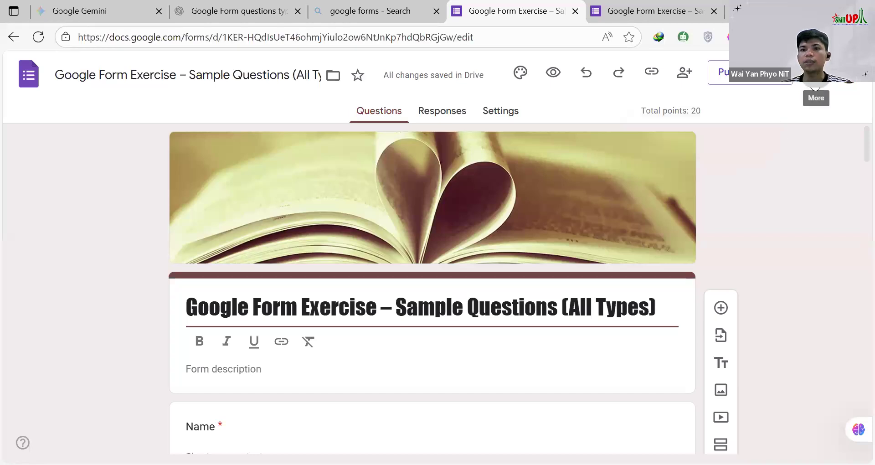
left_click(816, 73)
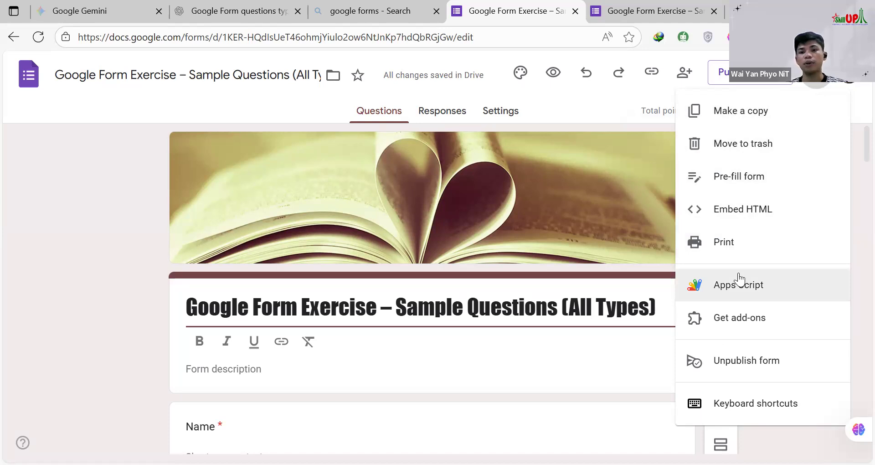
left_click(753, 245)
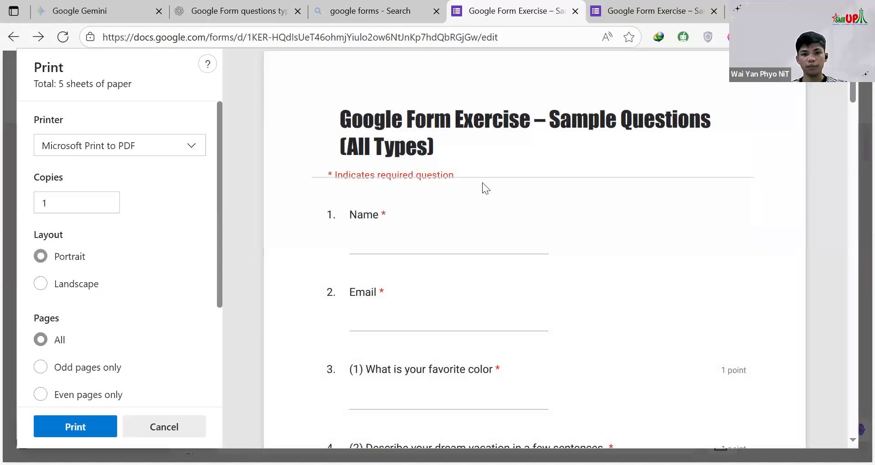
scroll(483, 192, "down", 9)
scroll(484, 222, "up", 3)
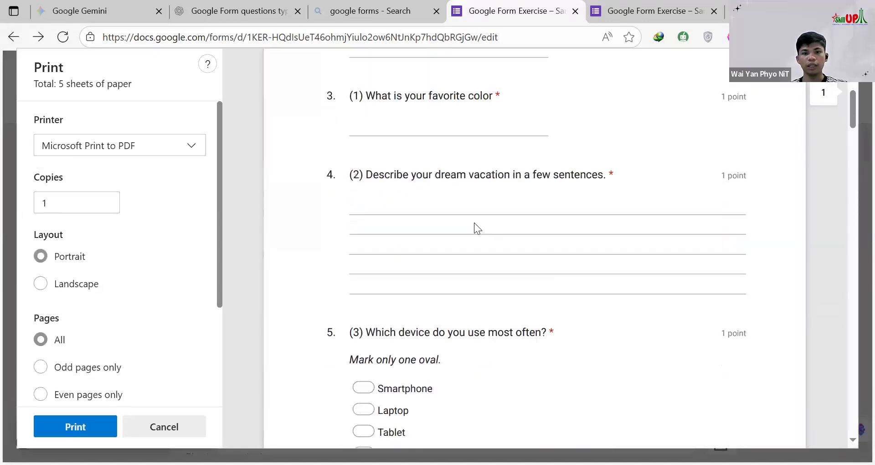
scroll(475, 226, "up", 4)
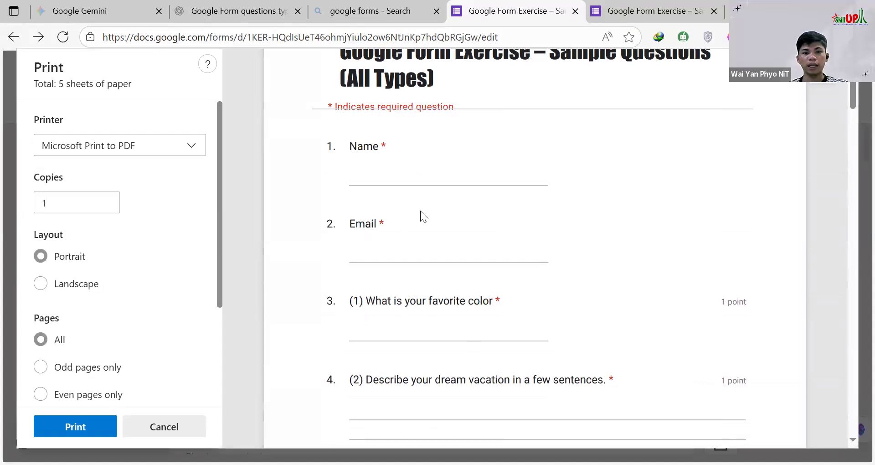
scroll(389, 186, "down", 2)
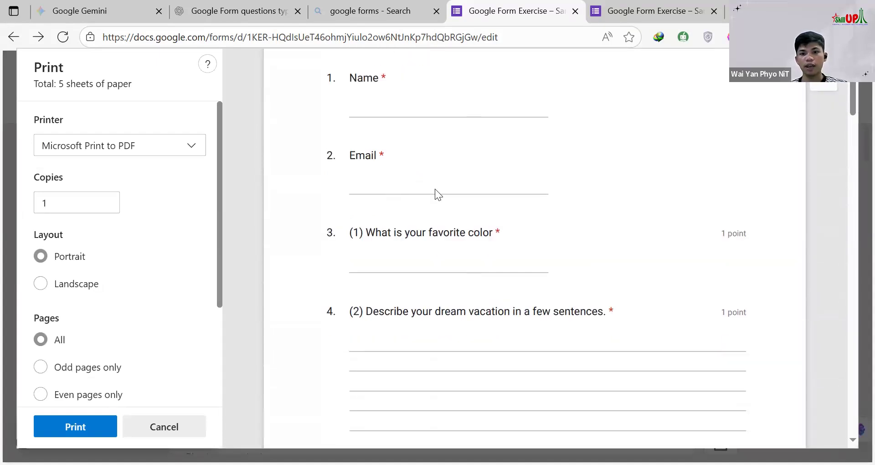
scroll(438, 195, "down", 2)
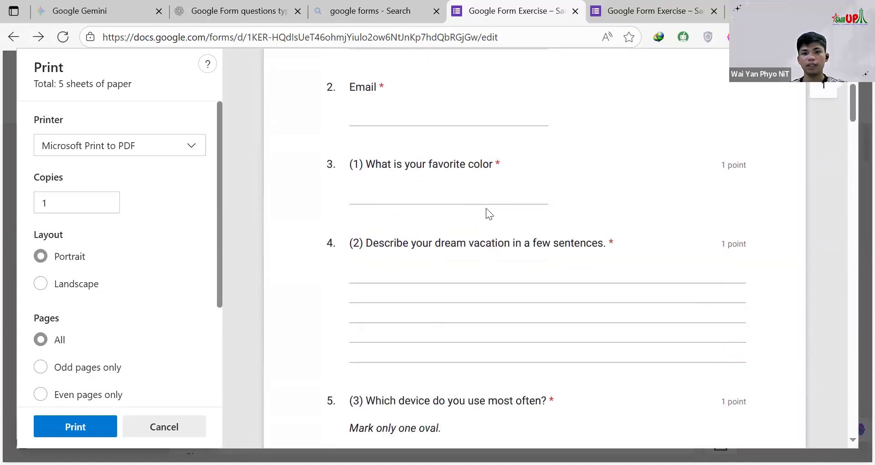
scroll(486, 209, "down", 4)
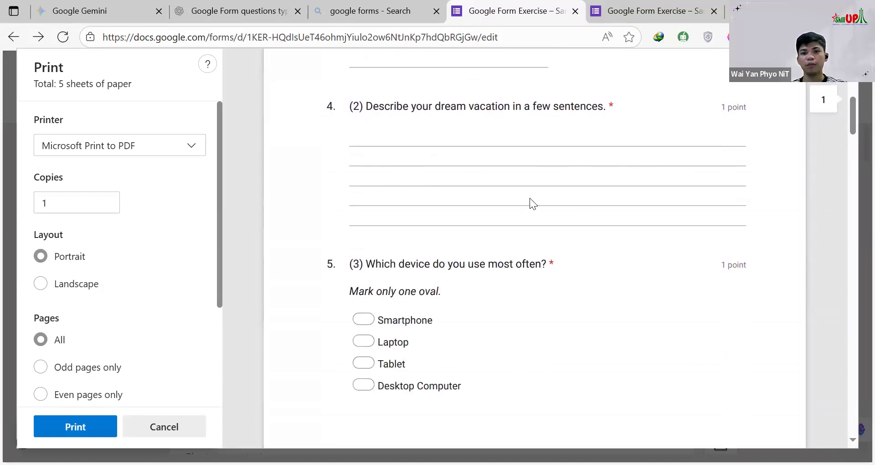
scroll(471, 225, "down", 2)
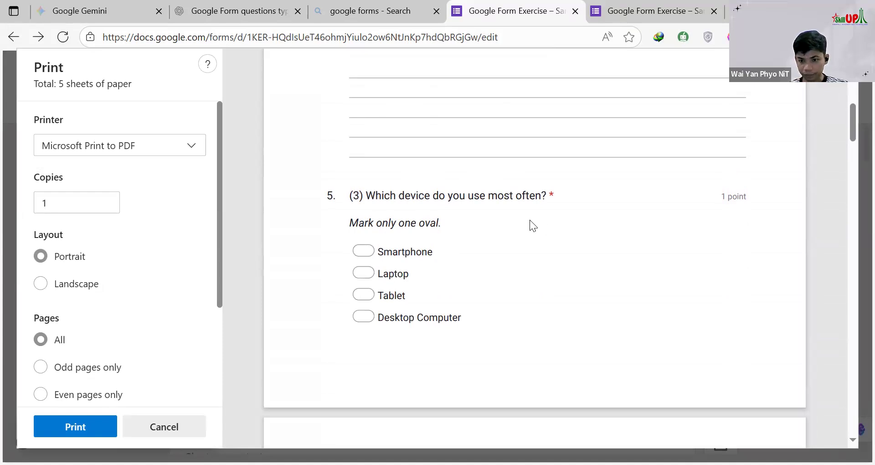
Step: Examine the second page of the print preview, from the fruits question through the star rating of the last class
scroll(437, 233, "down", 5)
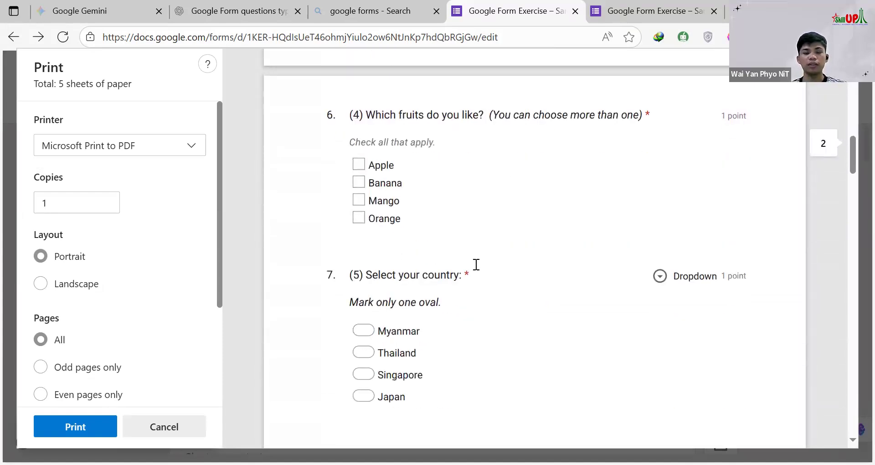
scroll(398, 197, "down", 3)
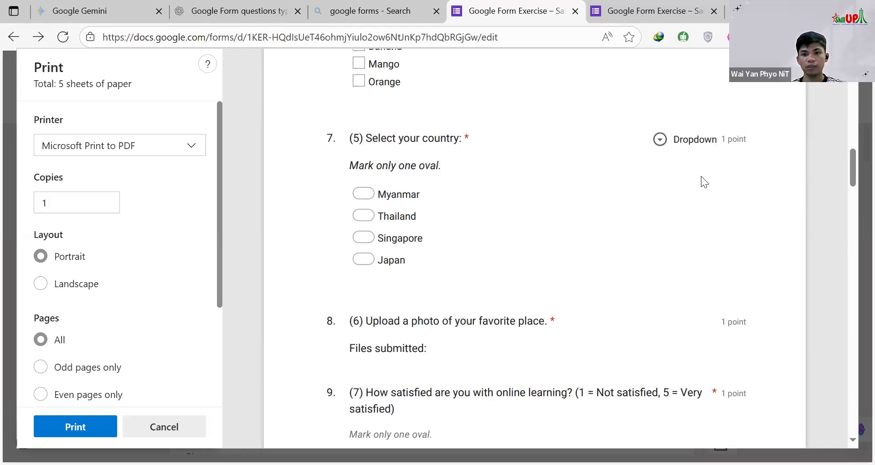
scroll(670, 197, "up", 5)
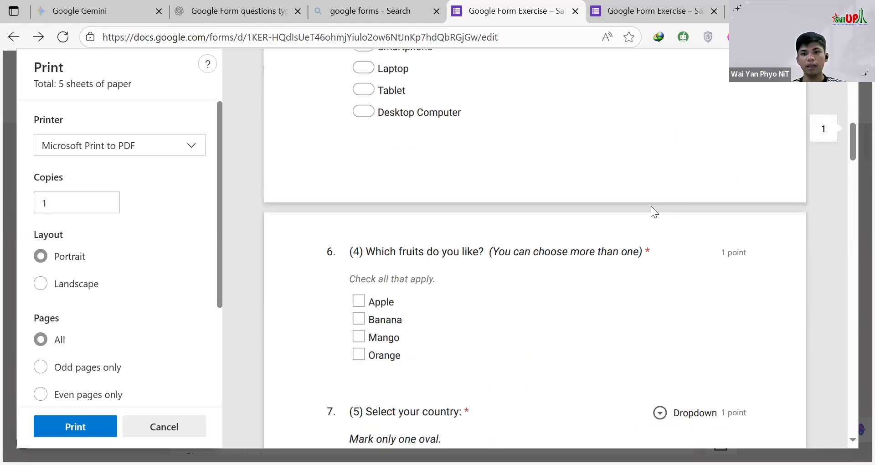
scroll(652, 208, "down", 7)
scroll(536, 208, "down", 2)
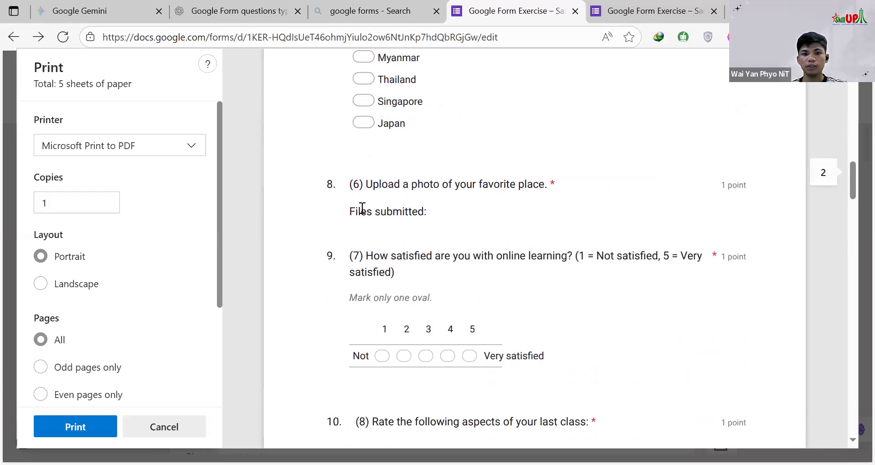
scroll(479, 219, "down", 2)
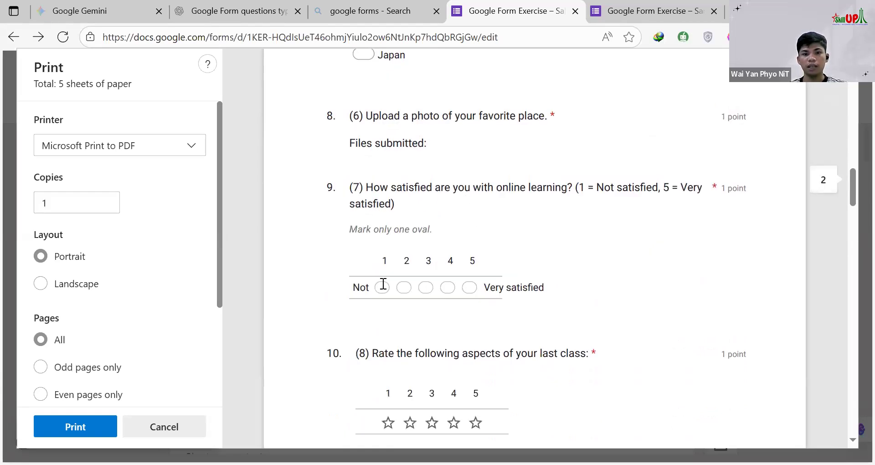
scroll(506, 272, "down", 4)
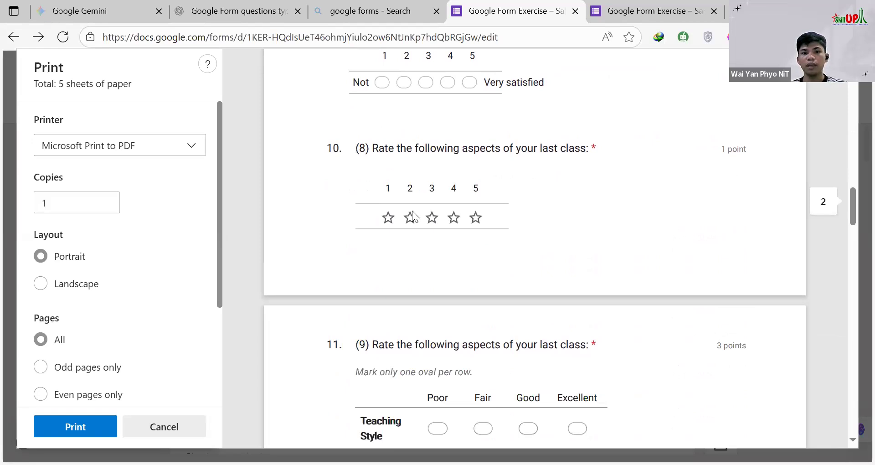
Step: Examine the remaining print preview pages, from the class rating grids and weekday/weekend activities grid through the end of the form
scroll(529, 217, "down", 2)
scroll(496, 196, "up", 4)
scroll(493, 200, "down", 4)
scroll(493, 209, "down", 3)
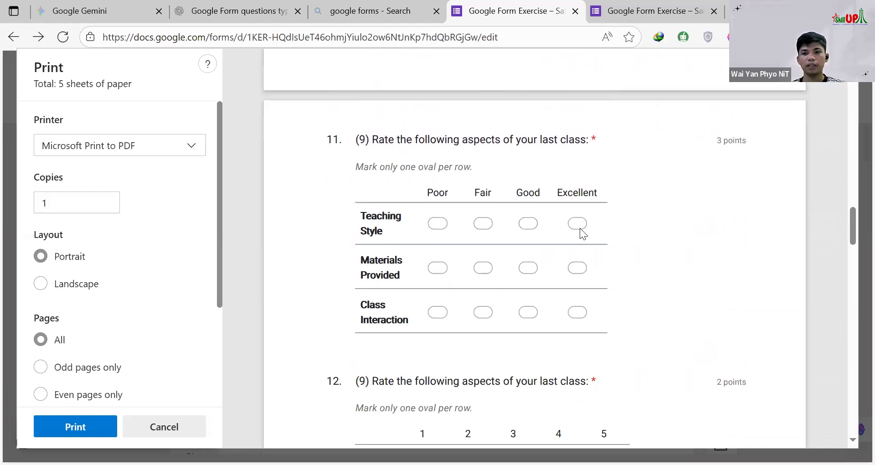
scroll(519, 223, "down", 3)
scroll(535, 217, "up", 3)
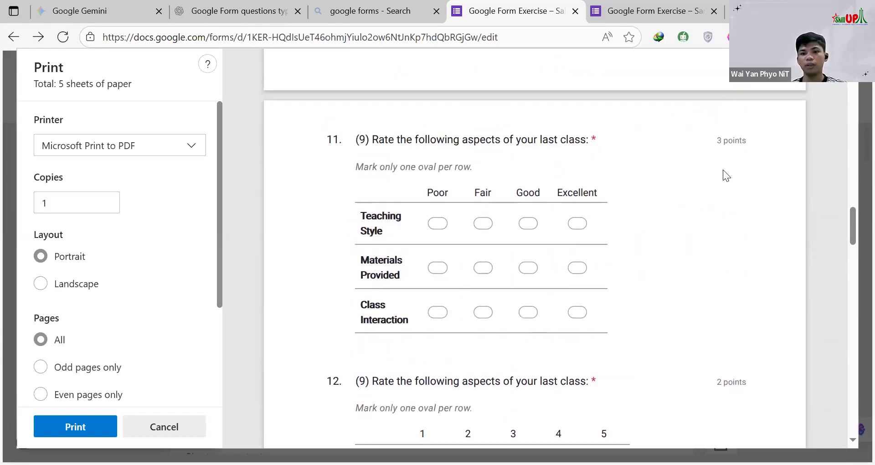
scroll(602, 224, "down", 4)
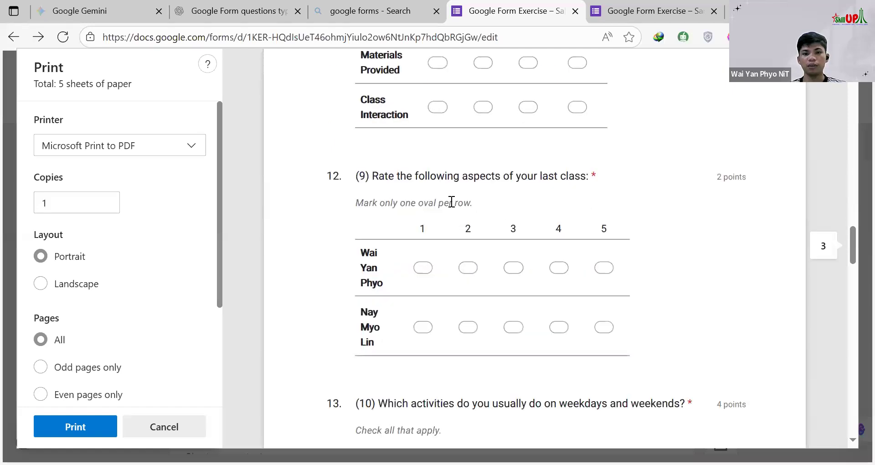
scroll(452, 202, "down", 2)
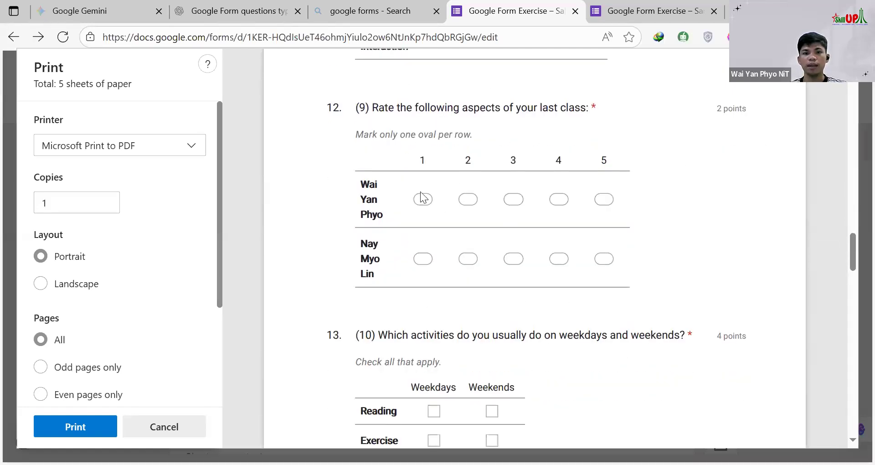
scroll(544, 261, "down", 3)
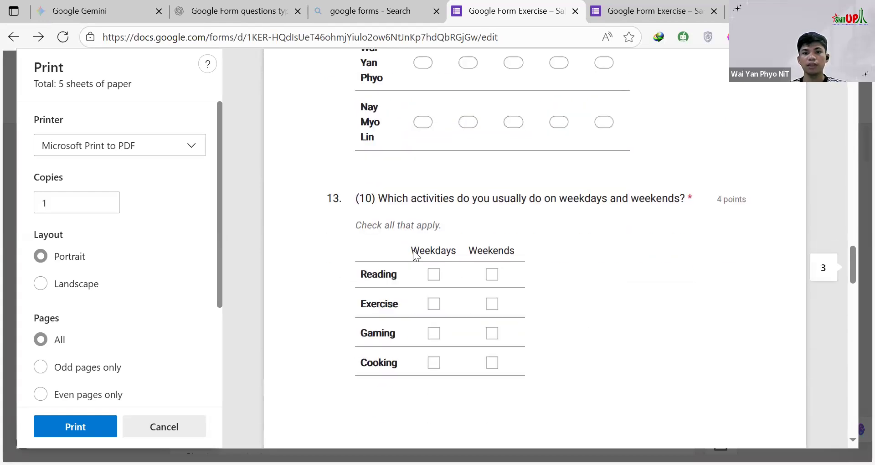
scroll(500, 197, "down", 3)
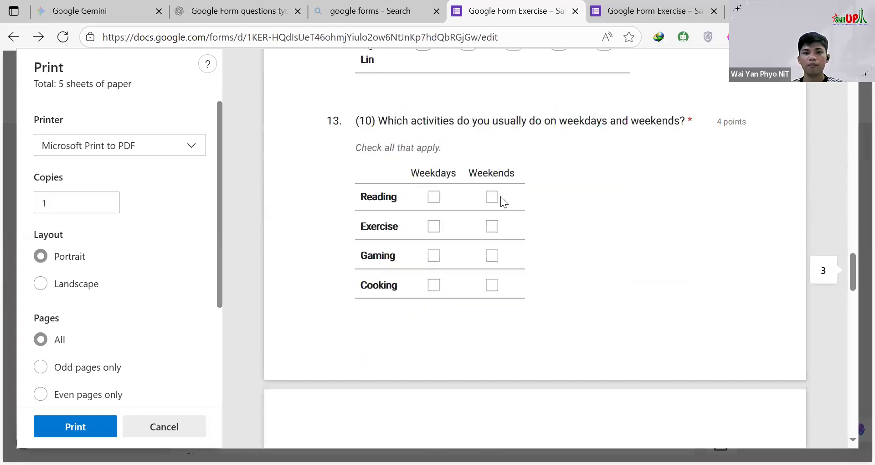
scroll(514, 214, "down", 6)
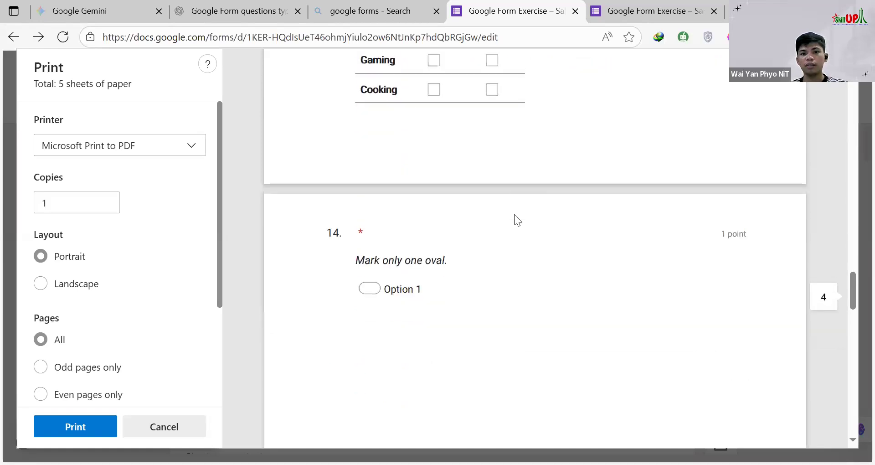
scroll(464, 210, "down", 2)
scroll(501, 237, "down", 3)
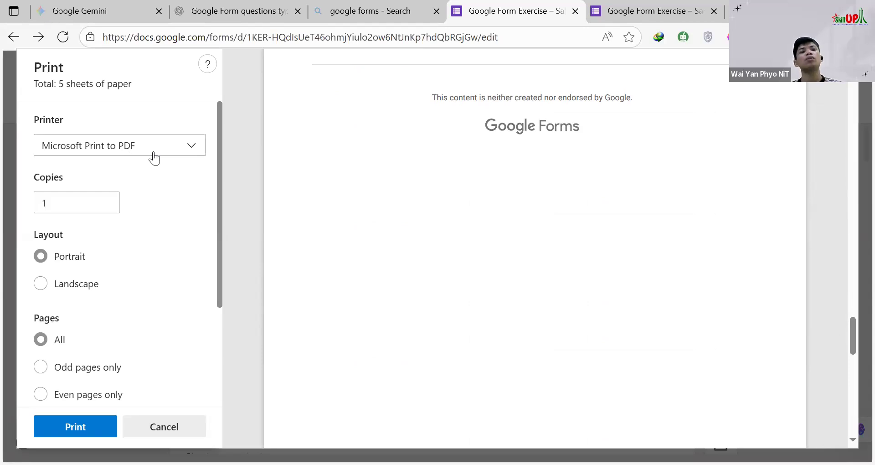
Step: Choose the EPSON L3210 Series as the printer for the form
left_click(182, 155)
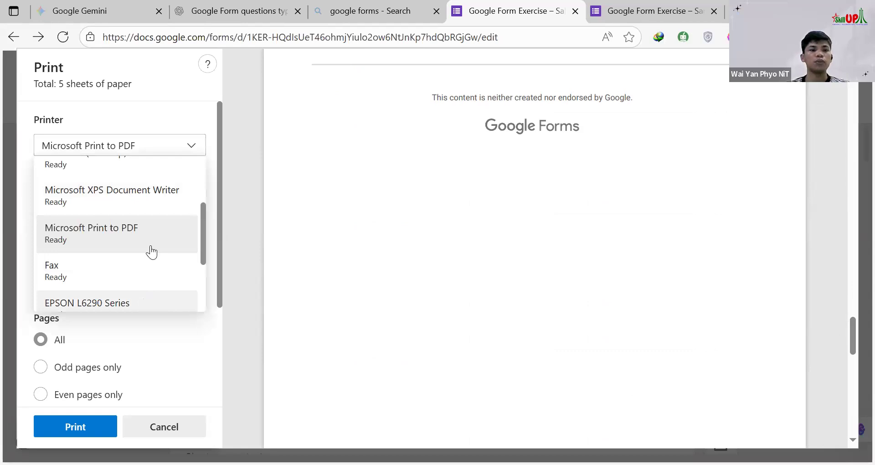
scroll(154, 255, "down", 3)
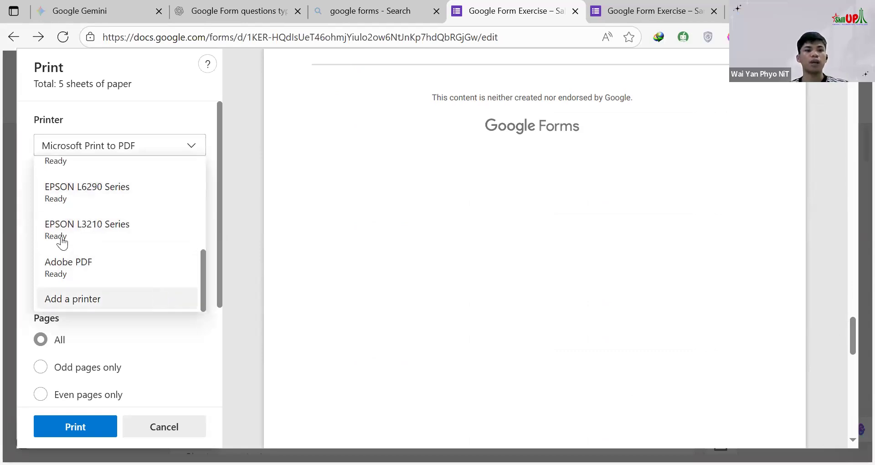
left_click(123, 230)
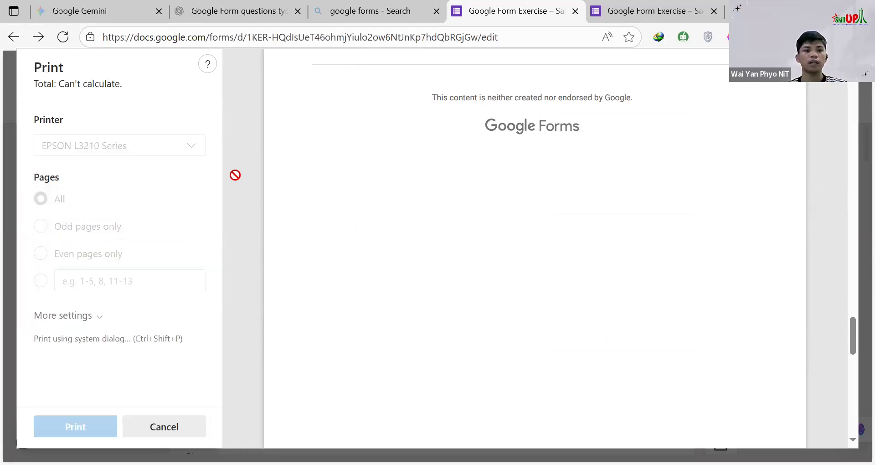
Step: Review the copies, layout, pages and color print settings and the first preview page, and cancel printing
scroll(120, 196, "down", 2)
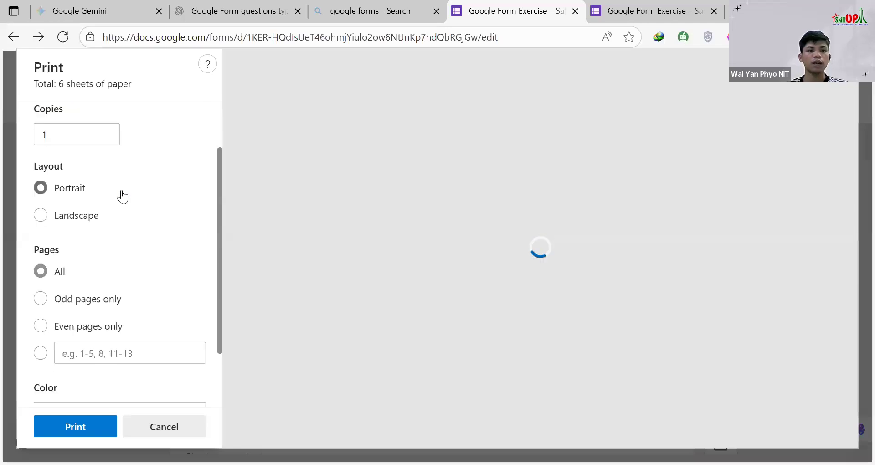
scroll(101, 214, "down", 3)
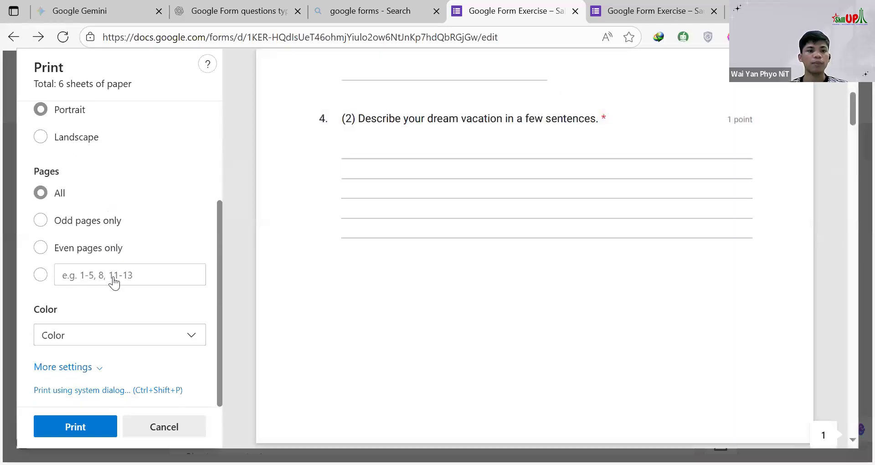
scroll(106, 243, "up", 5)
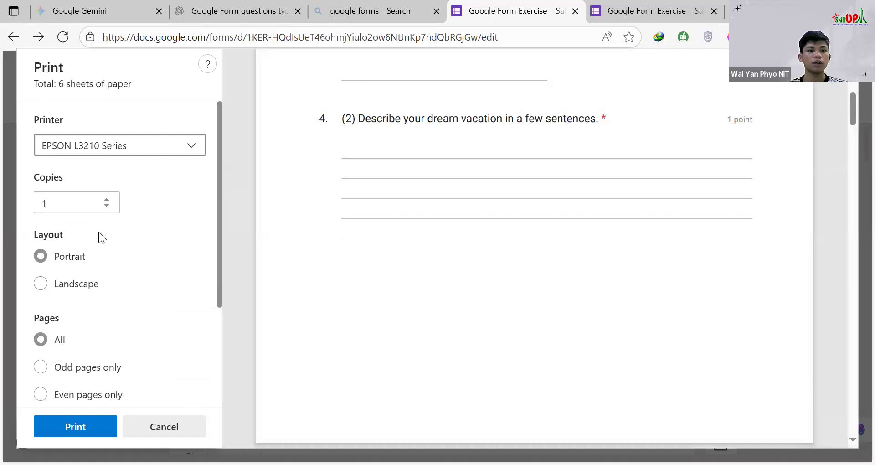
scroll(99, 233, "down", 3)
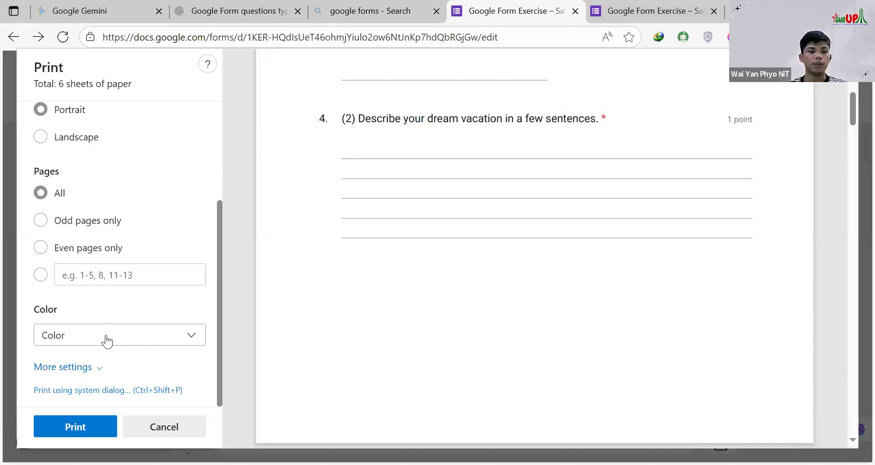
scroll(158, 248, "up", 3)
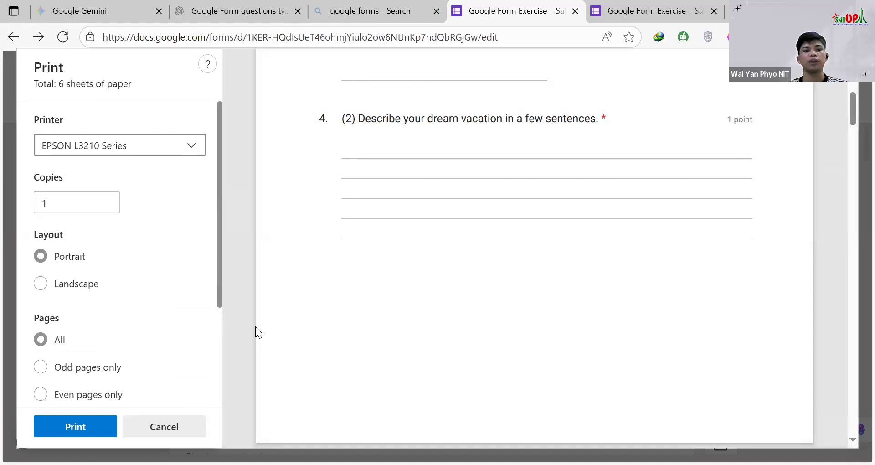
scroll(527, 261, "up", 6)
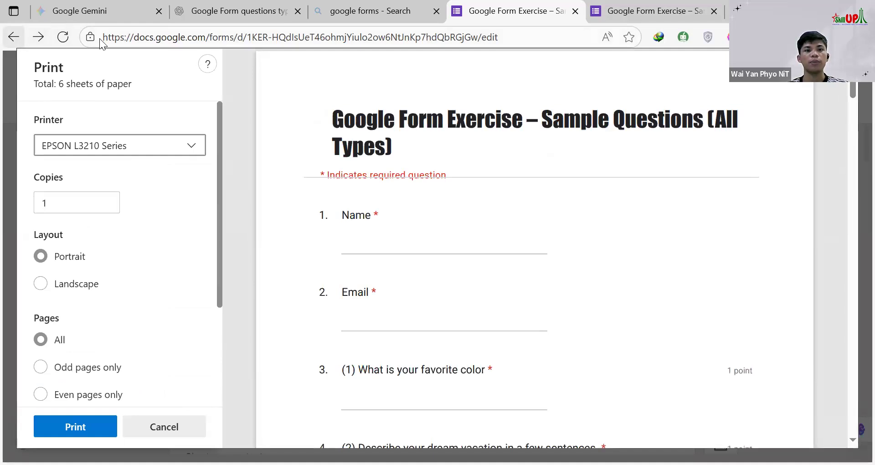
scroll(119, 256, "down", 3)
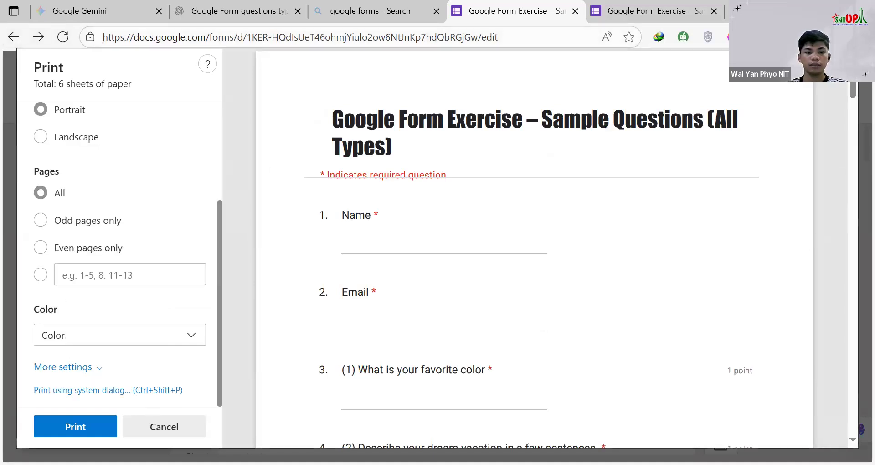
left_click(134, 423)
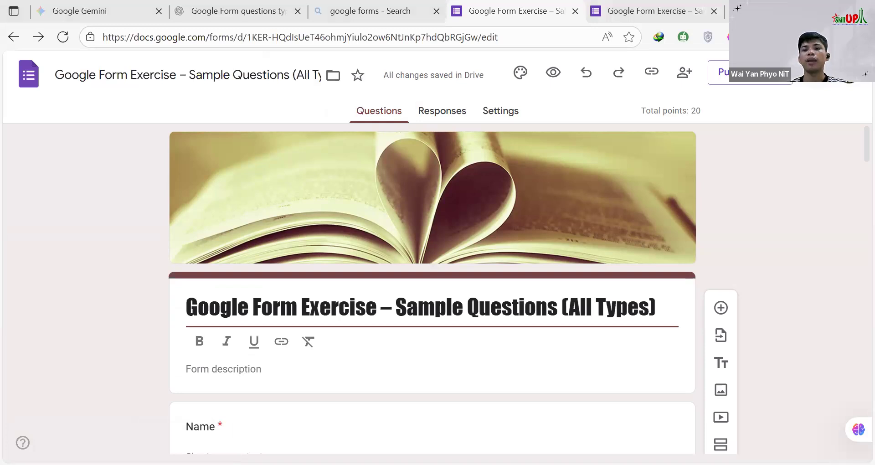
Step: Open the form's add-ons marketplace and examine the Mail Merge, Business essentials and Apps to discover add-ons
left_click(816, 73)
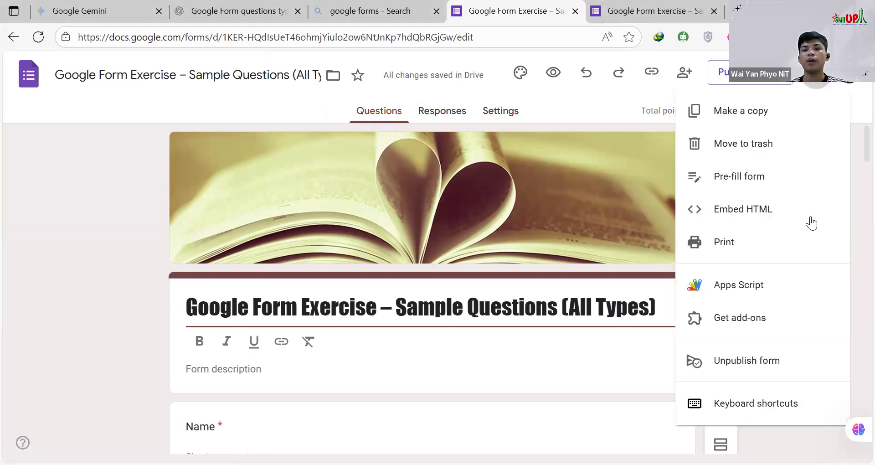
left_click(752, 328)
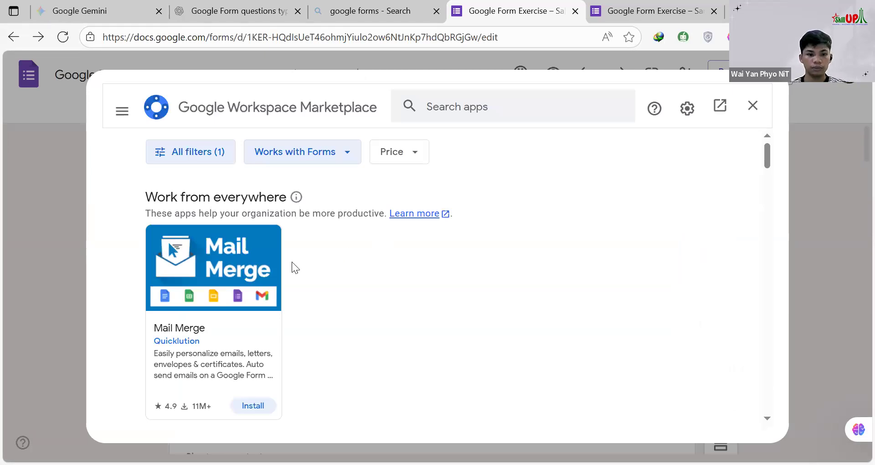
scroll(192, 273, "down", 2)
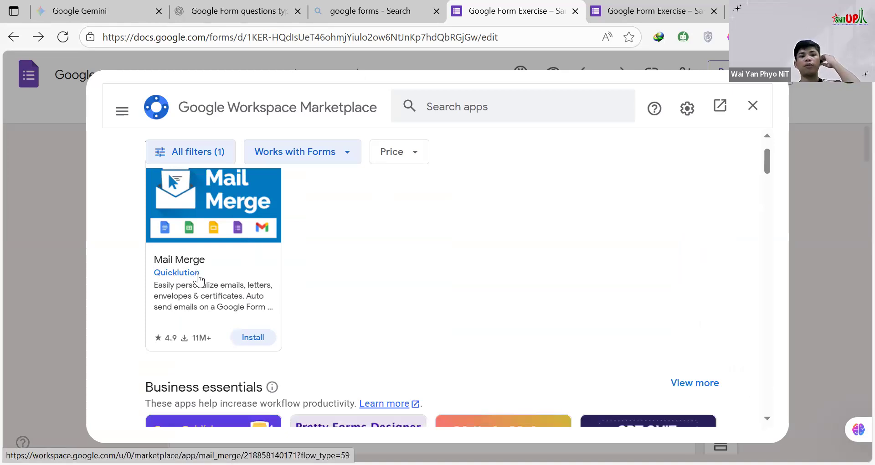
scroll(239, 304, "down", 3)
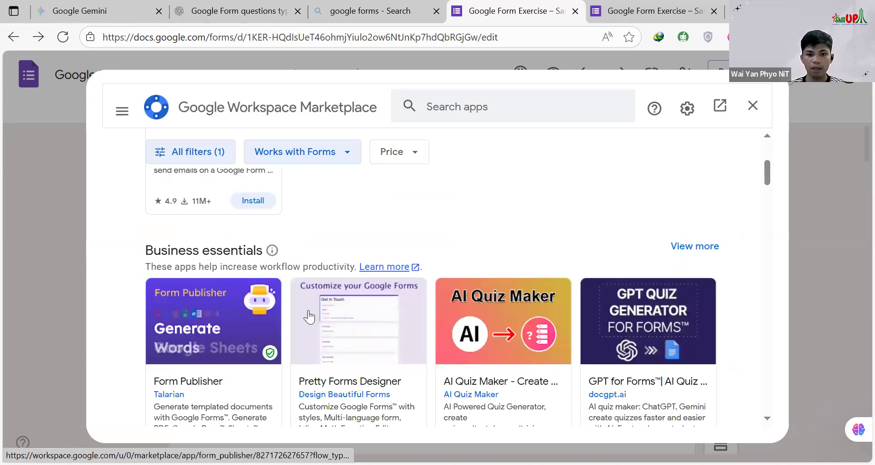
scroll(310, 317, "down", 3)
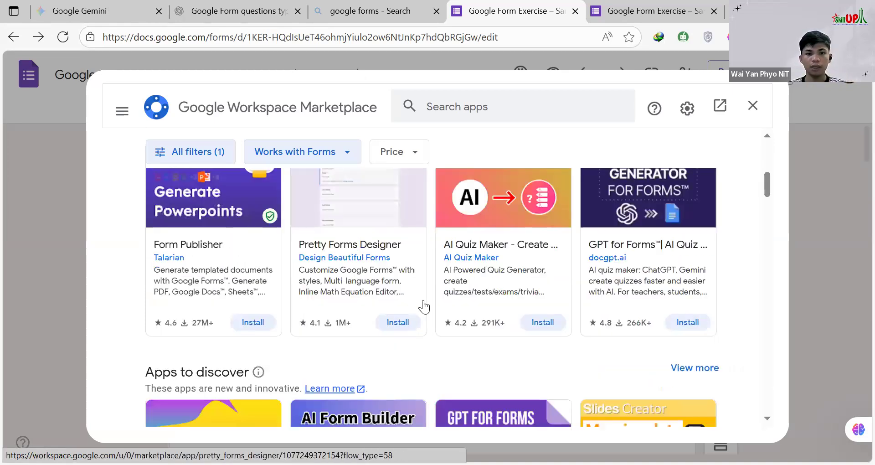
scroll(423, 305, "down", 3)
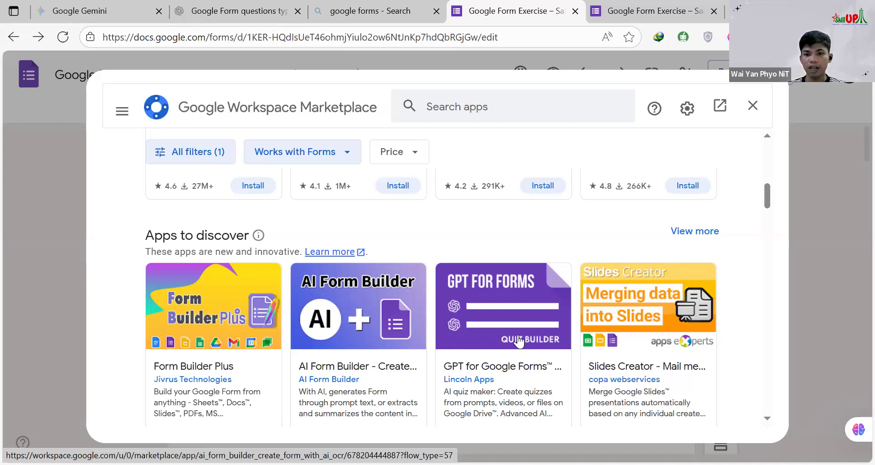
scroll(479, 339, "down", 3)
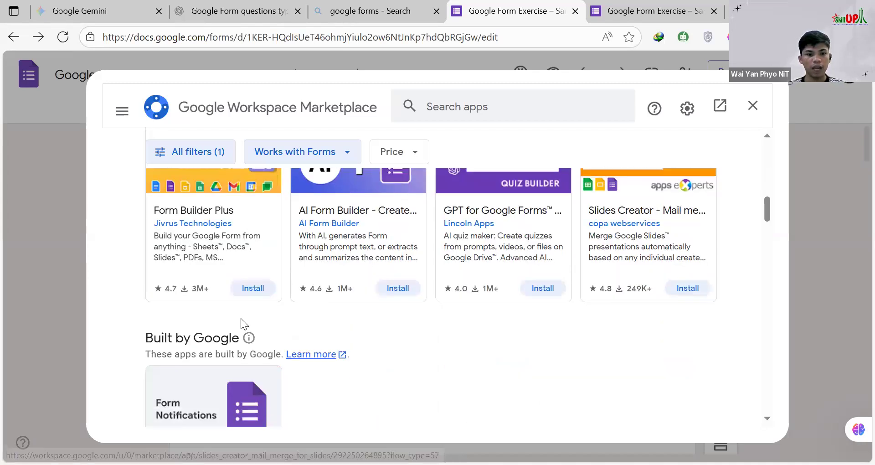
Step: Examine the Built by Google, Most popular and Top rated add-ons, including formLimiter, Form Approvals and Certify'em
scroll(240, 347, "down", 5)
scroll(475, 377, "down", 3)
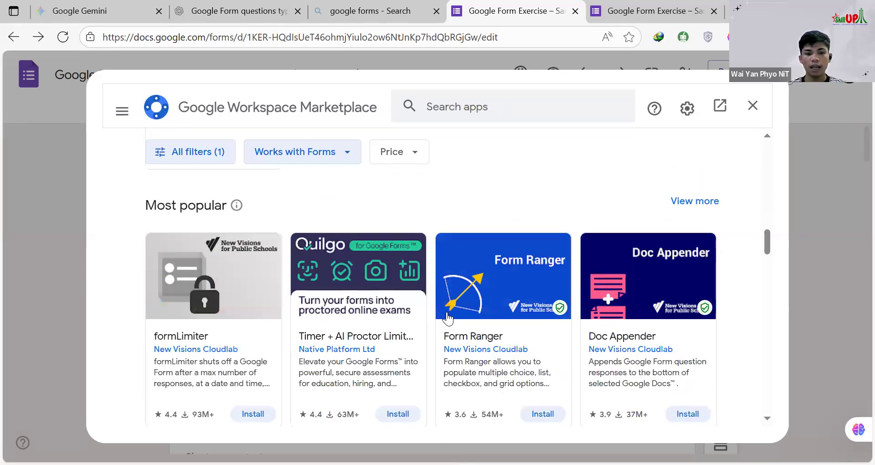
scroll(447, 317, "down", 3)
scroll(283, 282, "up", 2)
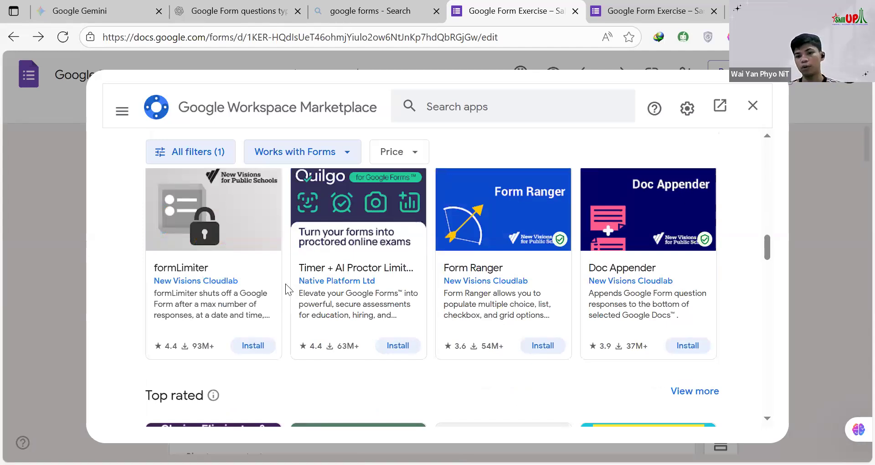
scroll(233, 305, "down", 2)
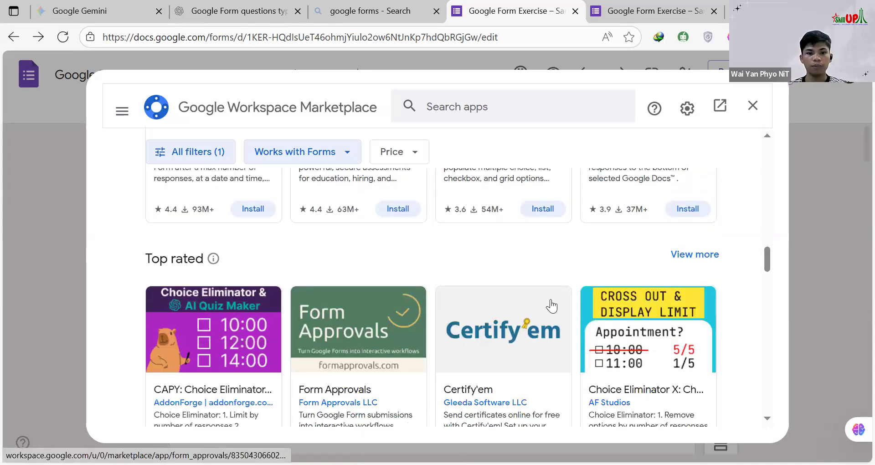
scroll(218, 312, "down", 1)
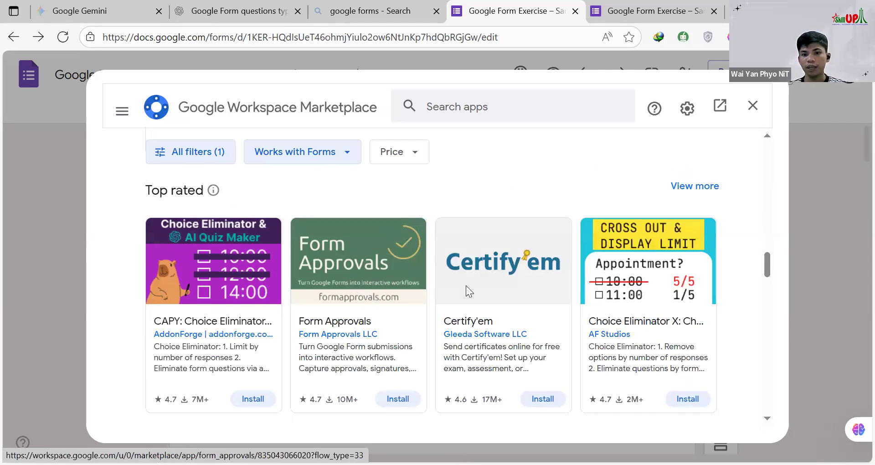
scroll(467, 284, "down", 3)
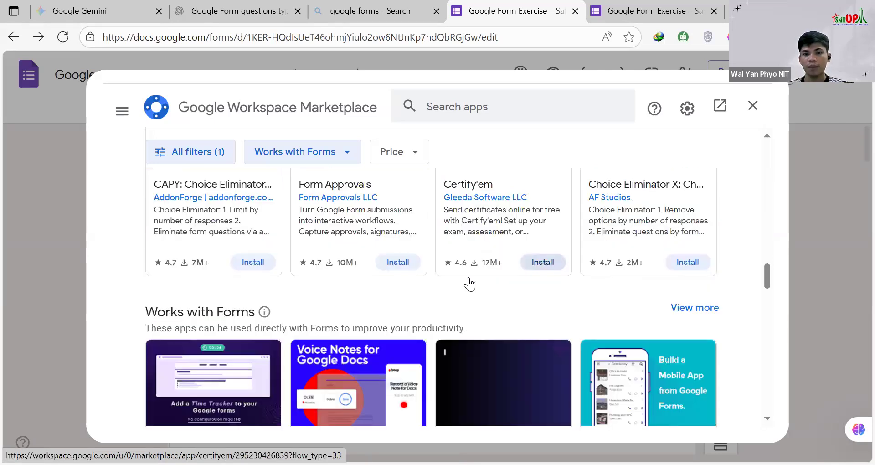
scroll(524, 270, "up", 1)
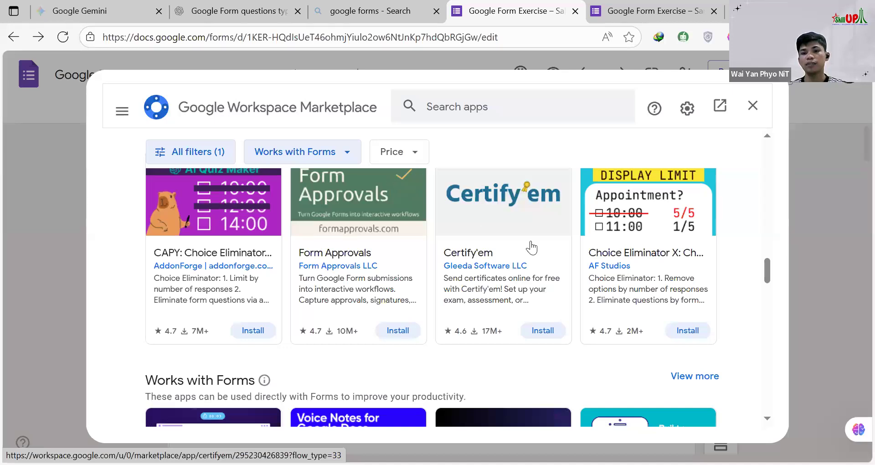
scroll(520, 250, "up", 1)
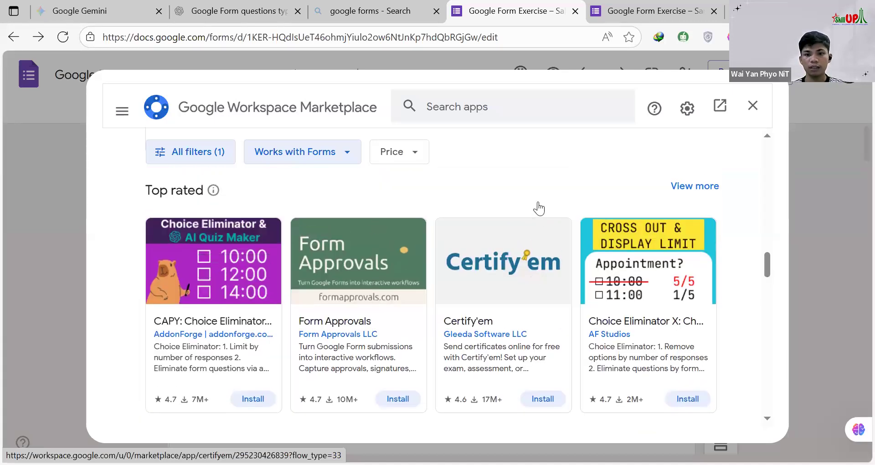
Step: Examine the Works with Forms add-ons, including Timer + Proctor, Voice Notes, AI Assist for Gemini and AppSheet
scroll(427, 369, "down", 3)
scroll(343, 272, "down", 1)
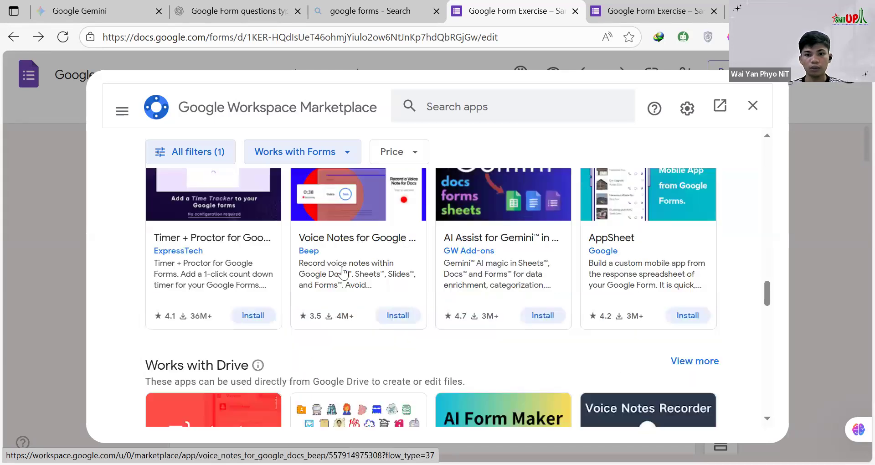
scroll(343, 273, "up", 2)
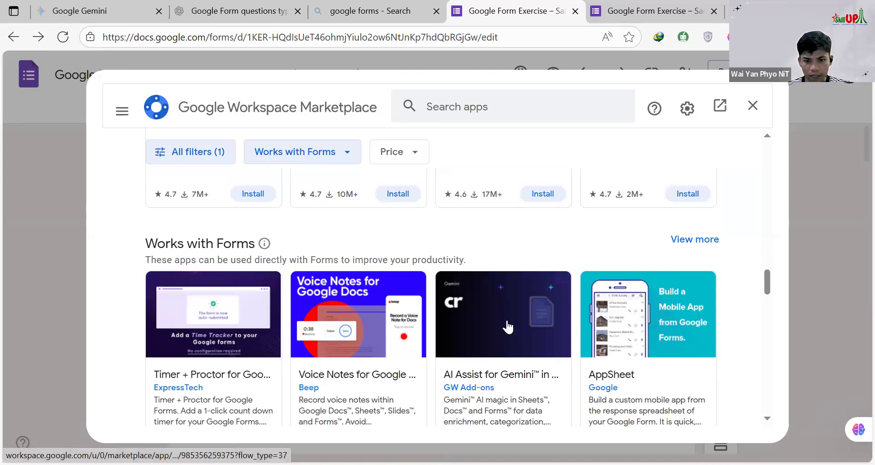
scroll(488, 313, "down", 1)
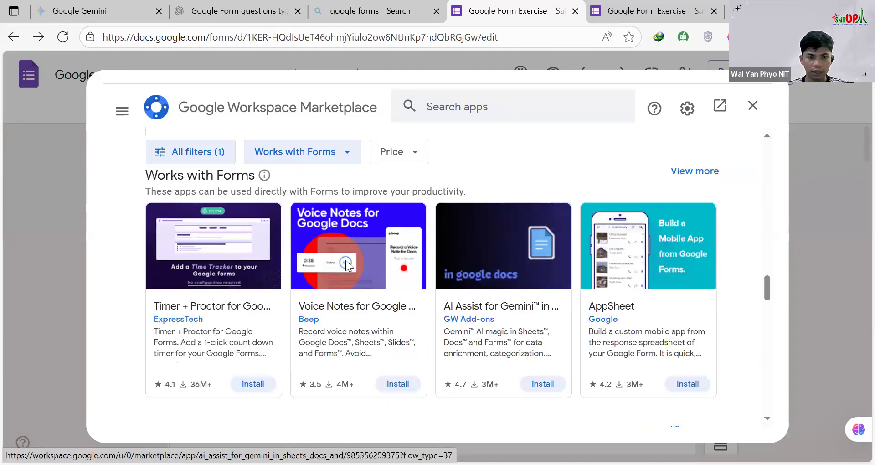
scroll(225, 258, "down", 1)
scroll(225, 258, "up", 1)
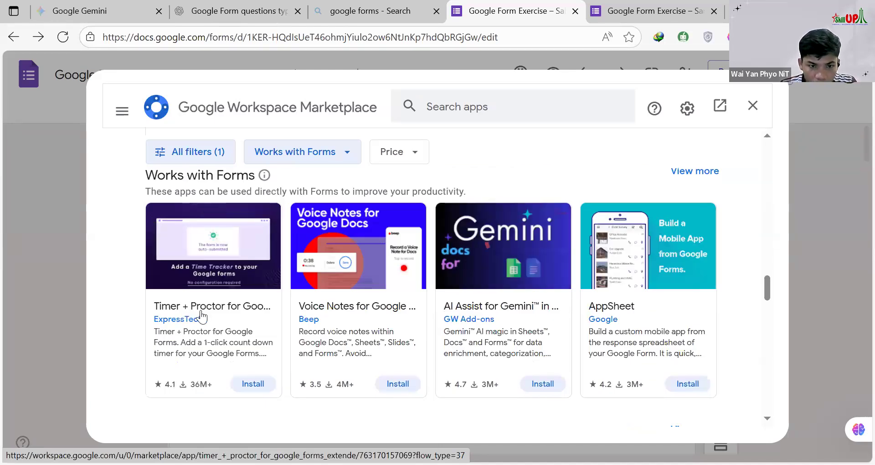
Step: Examine the app search field and the add-ons that work with Drive, Gmail and Docs
scroll(228, 297, "down", 2)
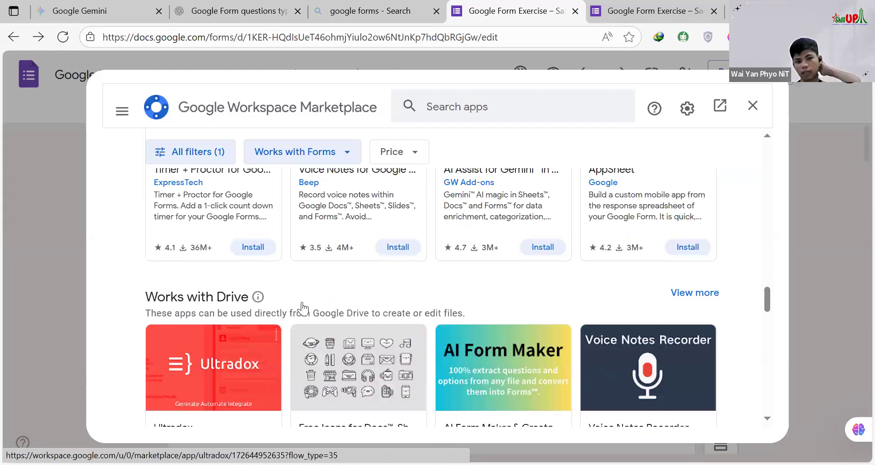
scroll(274, 304, "down", 3)
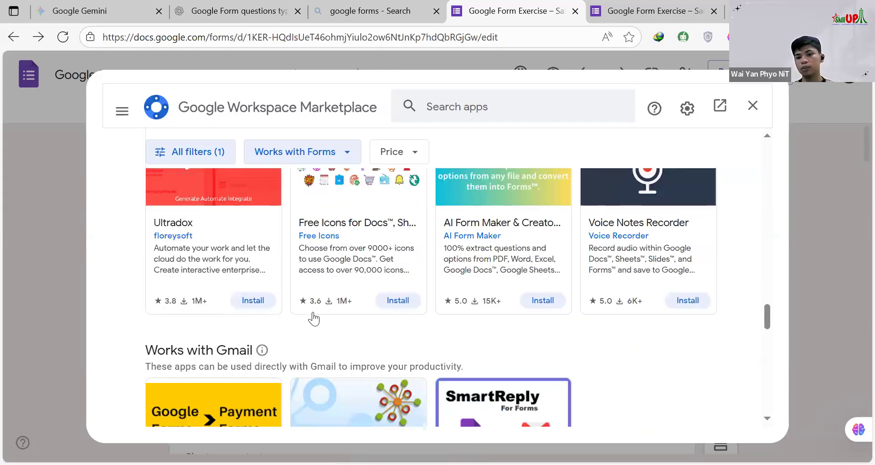
left_click(486, 111)
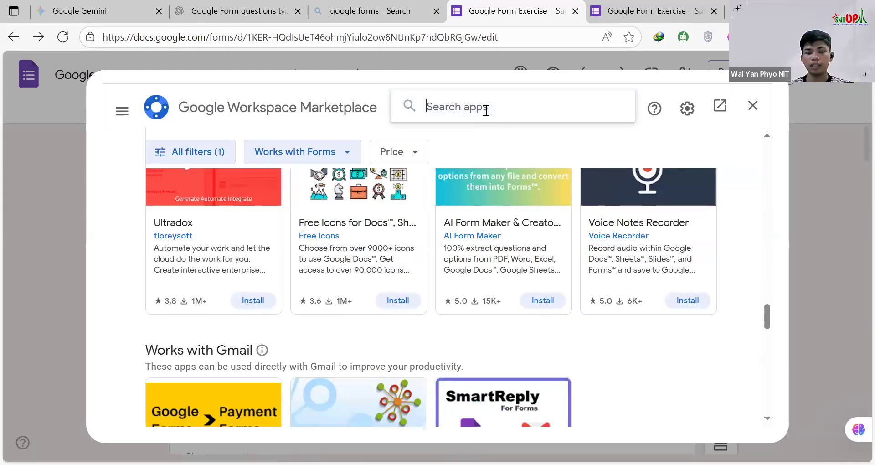
scroll(444, 264, "down", 3)
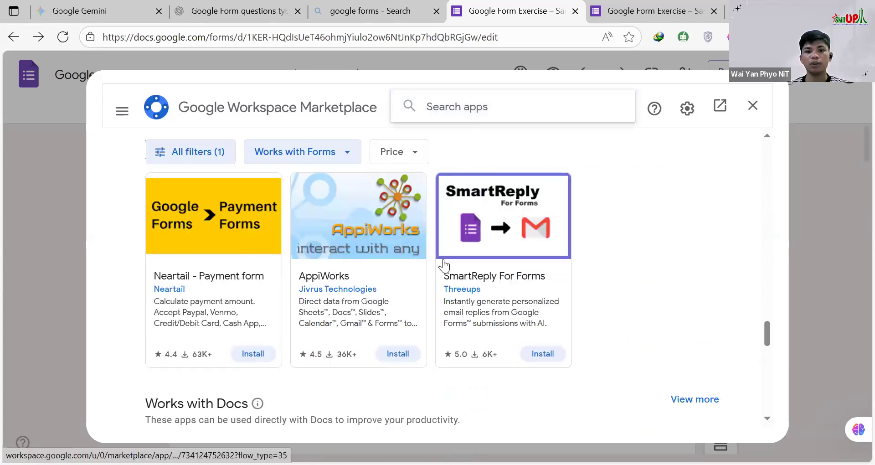
scroll(445, 264, "down", 3)
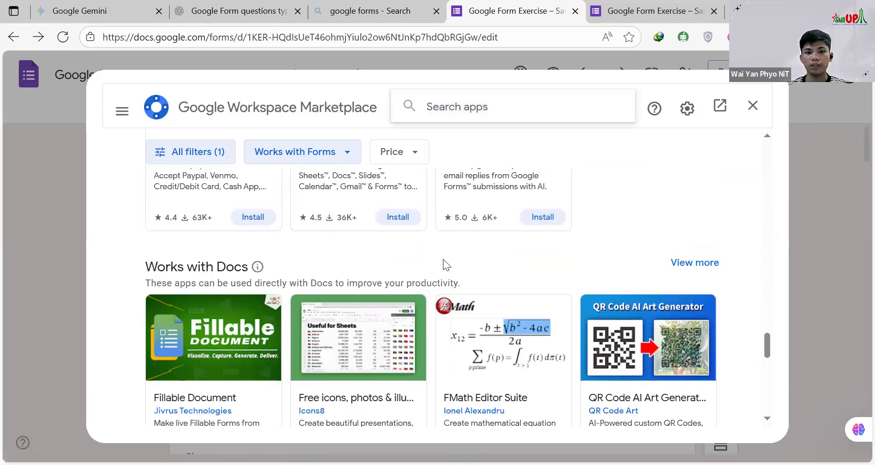
scroll(486, 253, "down", 1)
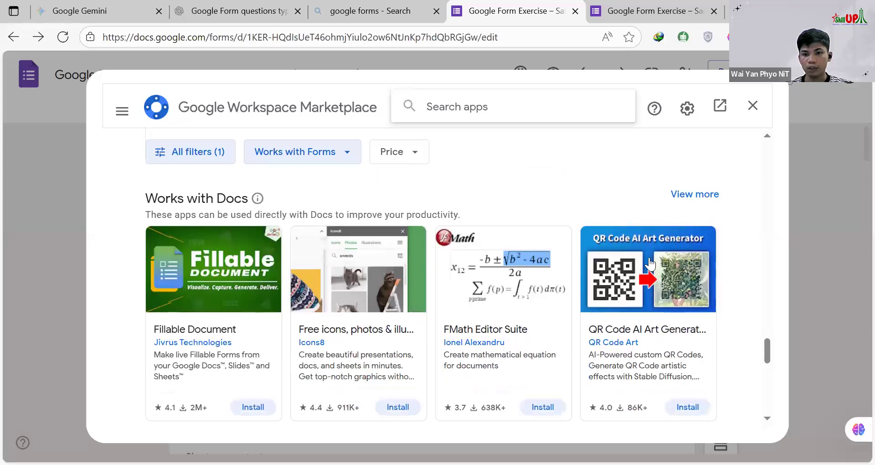
Step: Examine the marketplace add-ons that work with Docs, Sheets and Slides
scroll(417, 319, "down", 3)
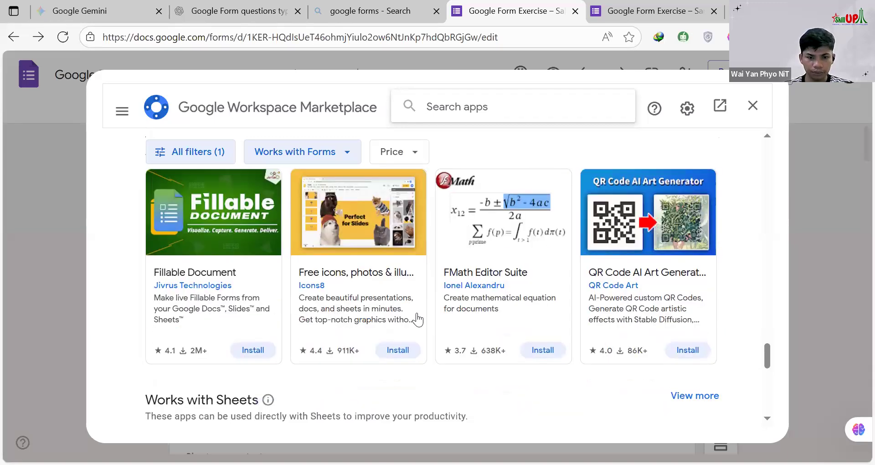
scroll(503, 333, "down", 3)
scroll(516, 334, "down", 3)
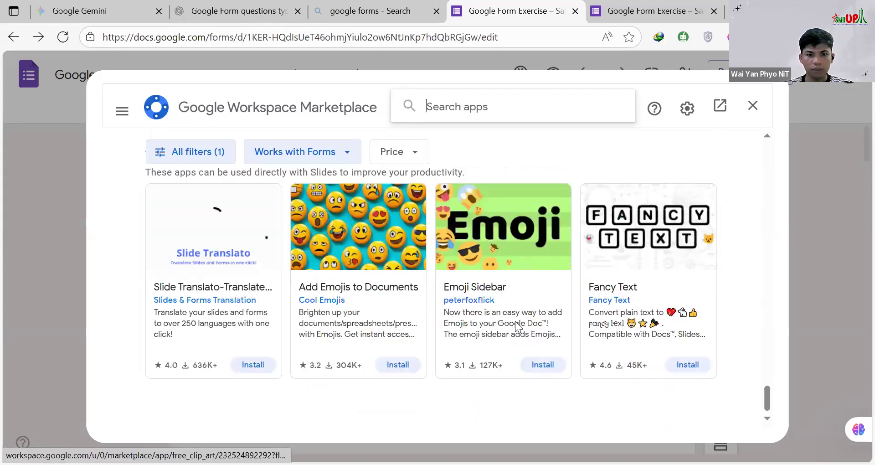
scroll(517, 329, "up", 20)
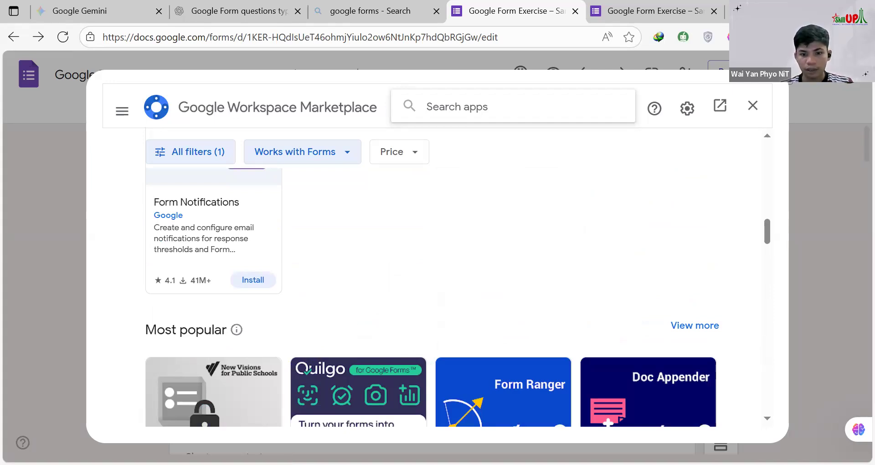
Step: Search the marketplace for "Extended Forms" and open the Timer + Proctor for Google Forms listing by ExpressTech
left_click(600, 271)
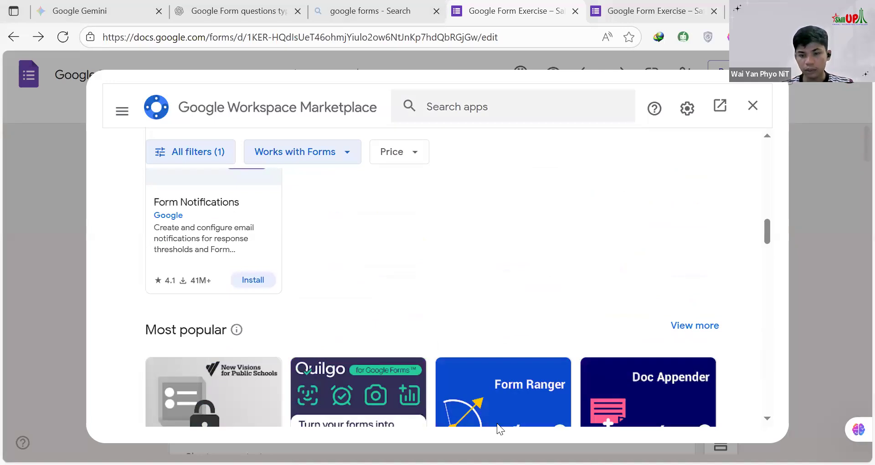
right_click(454, 117)
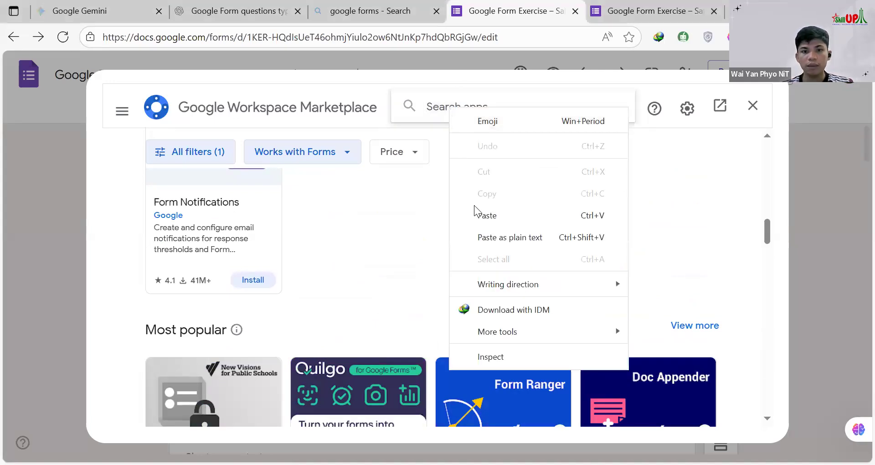
left_click(482, 214)
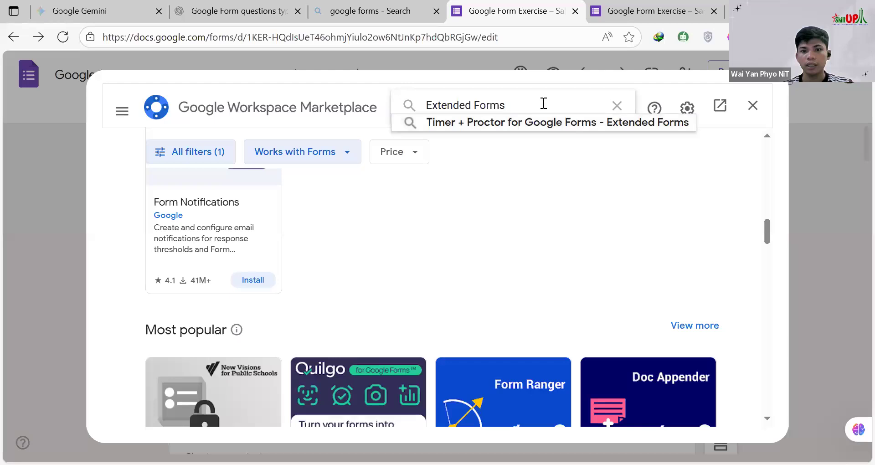
key("Return")
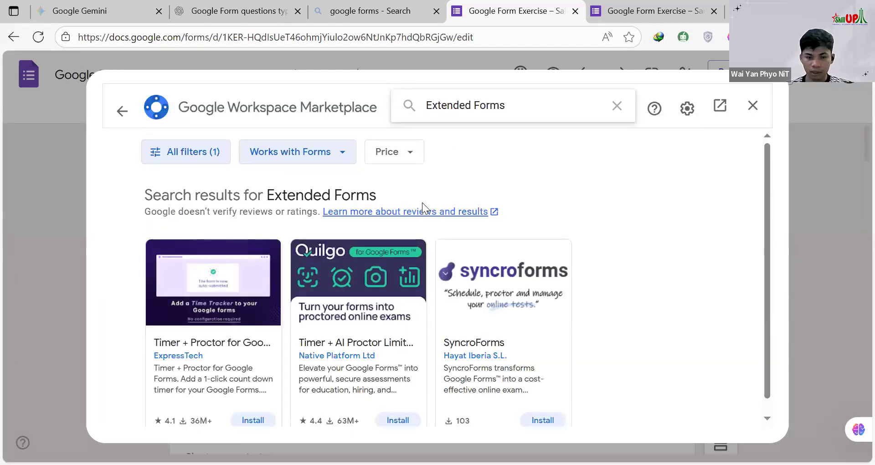
scroll(273, 274, "down", 1)
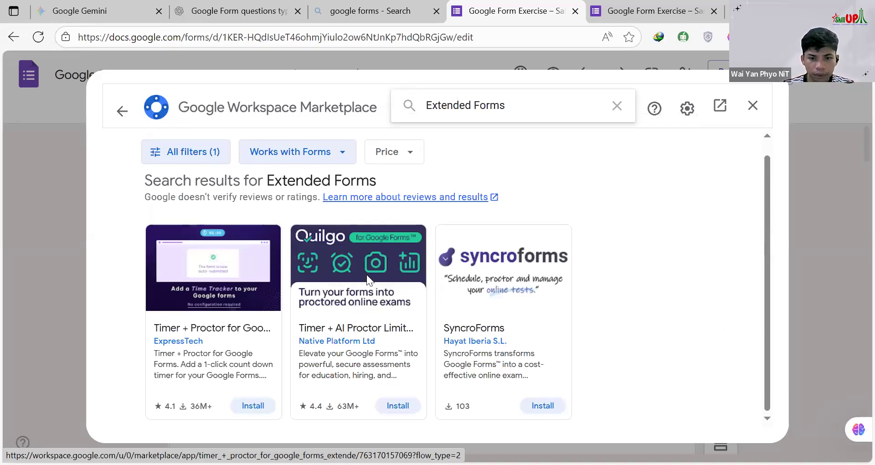
left_click(231, 294)
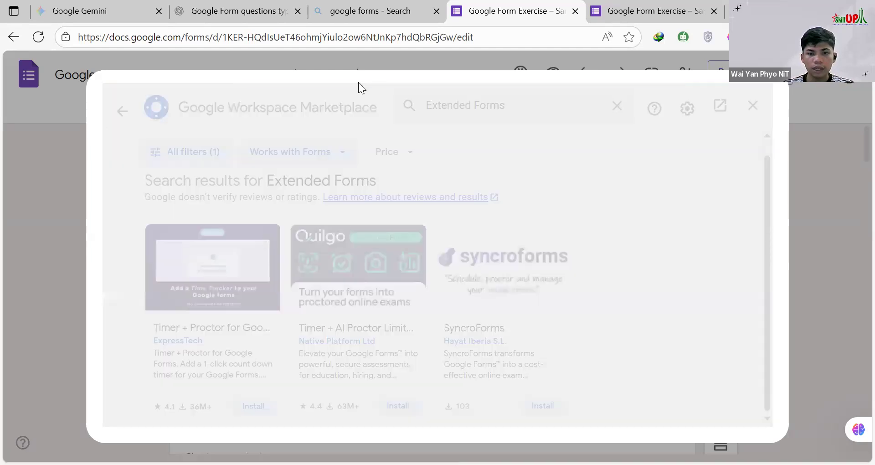
Step: Examine the Timer + Proctor listing's overview, additional information and screenshots on add-on selection, configuration and the timer in action
scroll(409, 190, "down", 5)
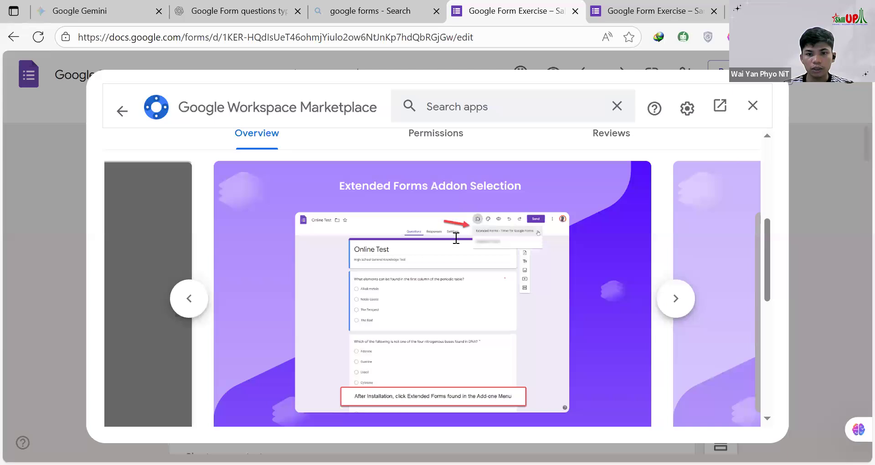
scroll(448, 261, "down", 5)
scroll(570, 331, "down", 3)
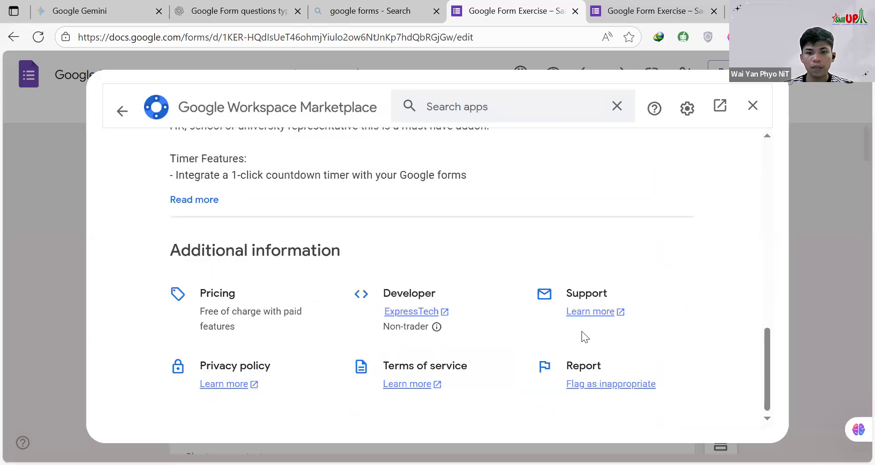
scroll(583, 328, "up", 10)
scroll(601, 303, "down", 5)
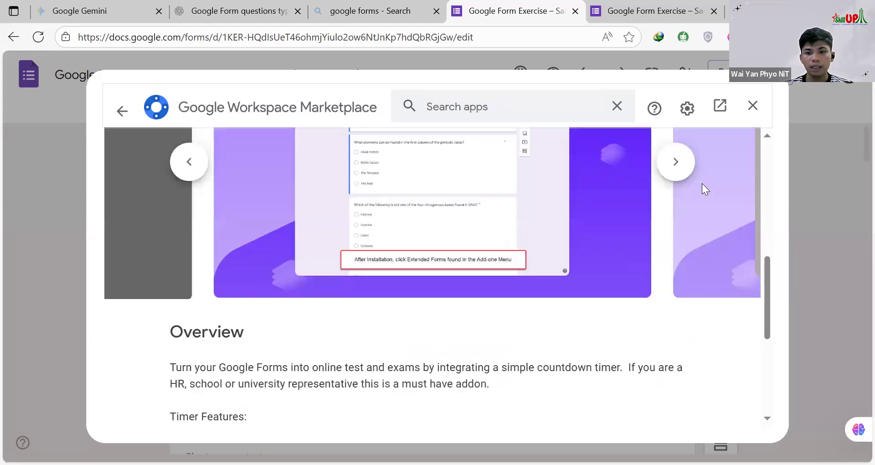
left_click(676, 163)
scroll(652, 228, "up", 3)
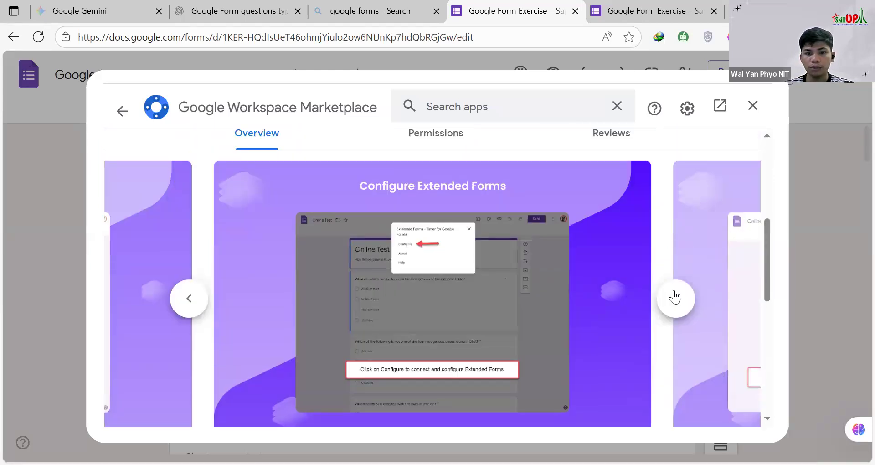
left_click(676, 298)
left_click(678, 302)
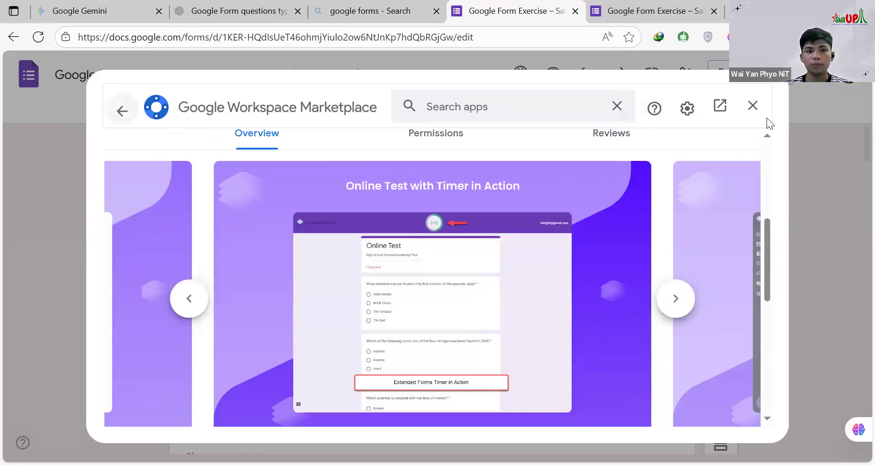
Step: Install the Timer + Proctor for Google Forms add-on and dismiss the installation dialog
scroll(570, 255, "up", 5)
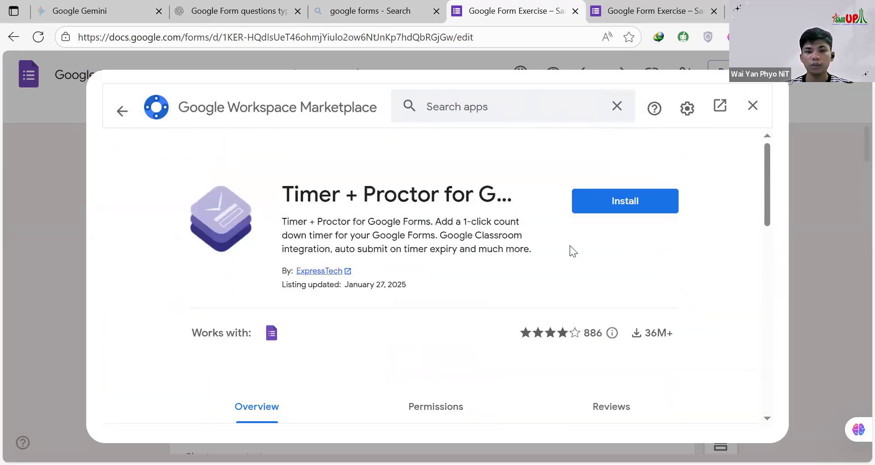
left_click(605, 212)
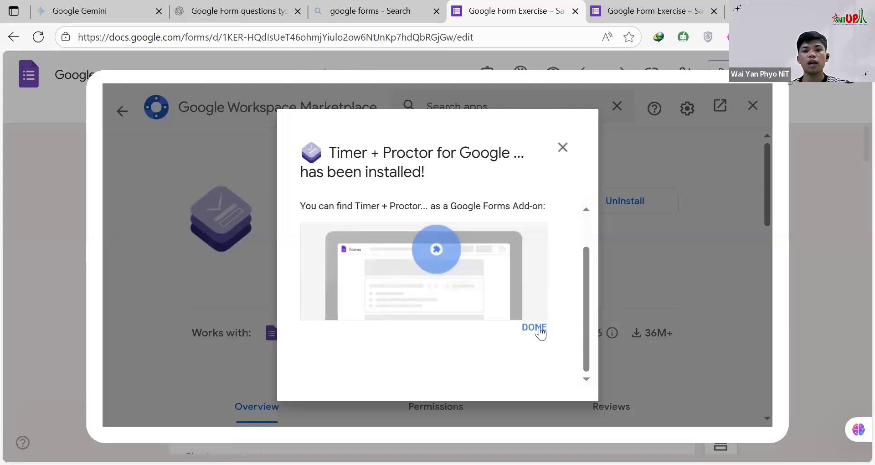
left_click(564, 150)
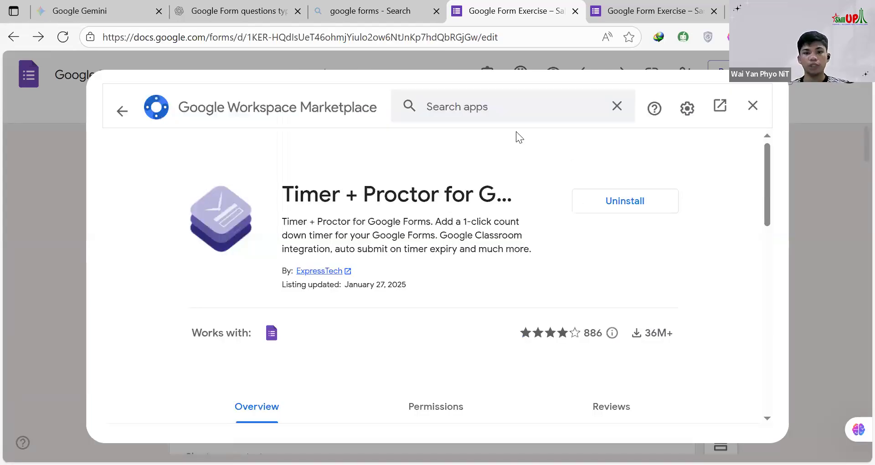
Step: Search the marketplace for "Automate Certificate"
left_click(493, 109)
left_click(613, 110)
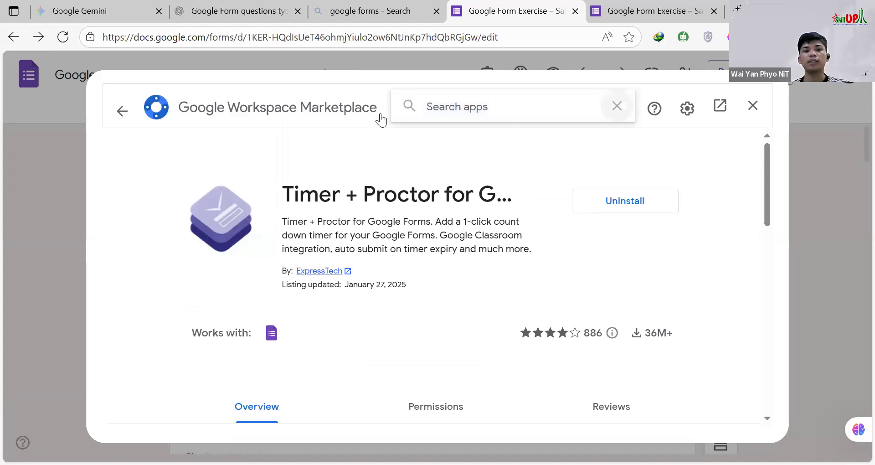
left_click(398, 115)
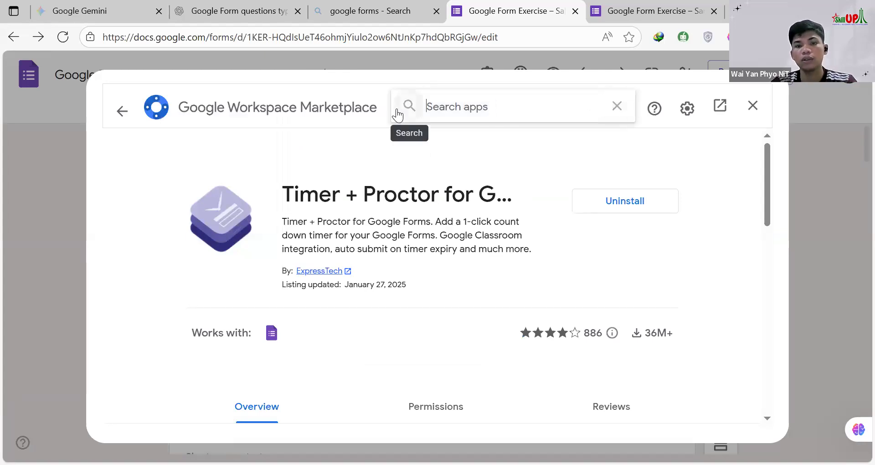
type("Auto")
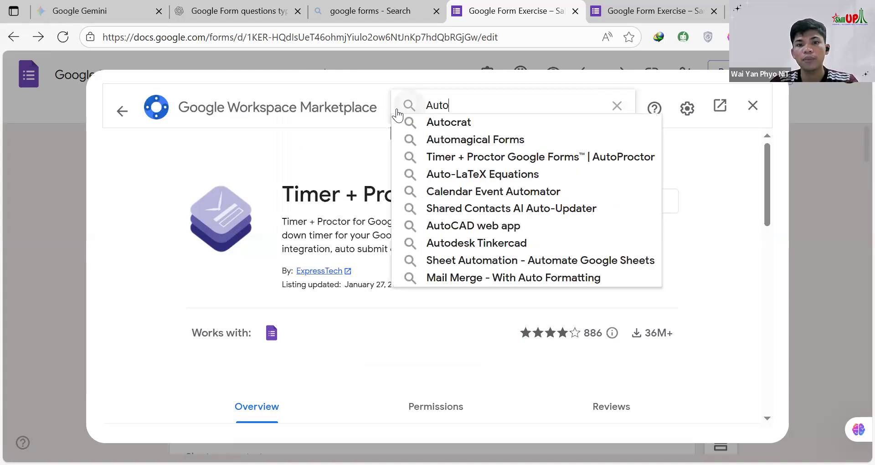
type("mate ")
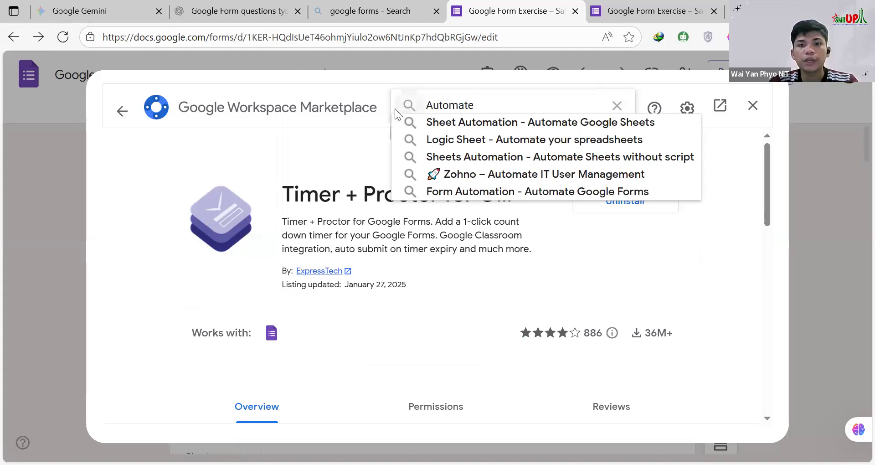
type("Certif")
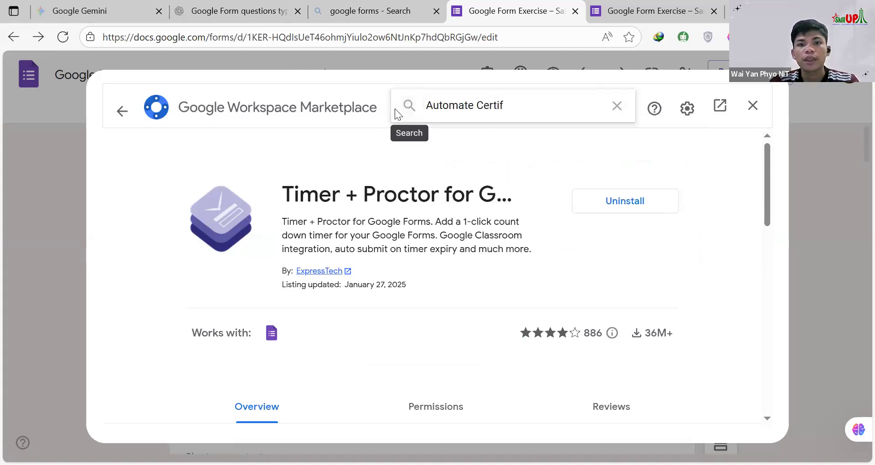
type("i")
type("cate")
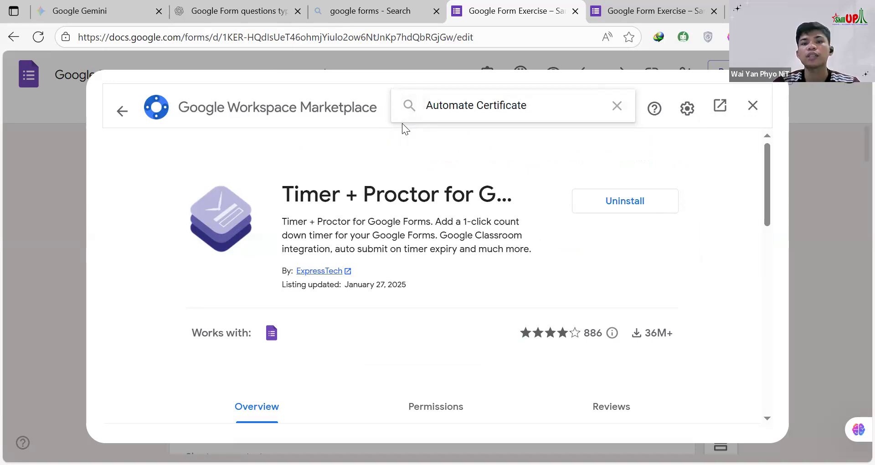
key("Return")
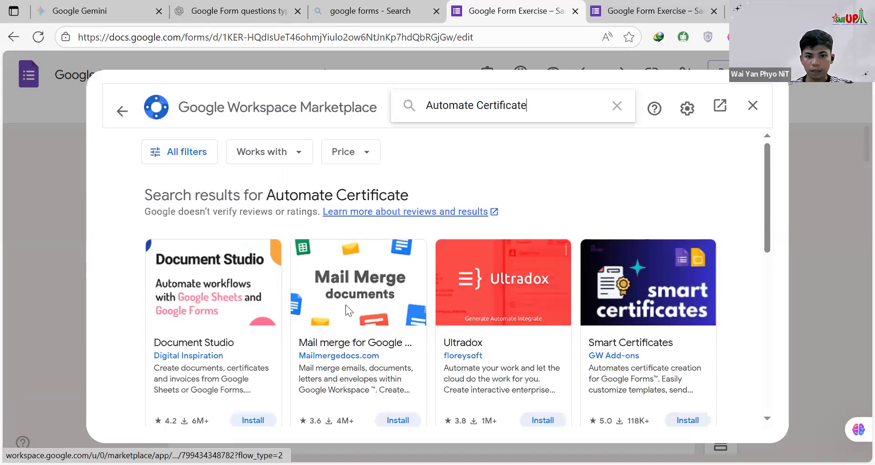
Step: Examine the certificate add-ons, including Document Studio, Smart Certificates and Document Generator, clear the search and close the marketplace
scroll(630, 277, "down", 2)
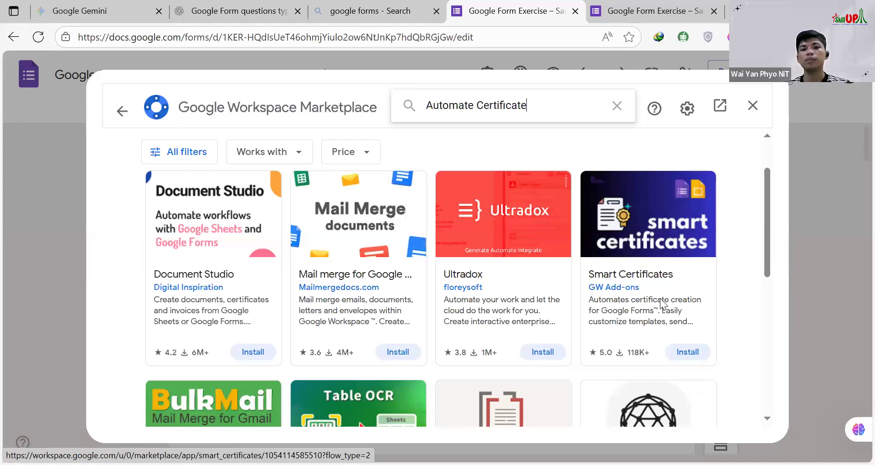
scroll(297, 256, "down", 2)
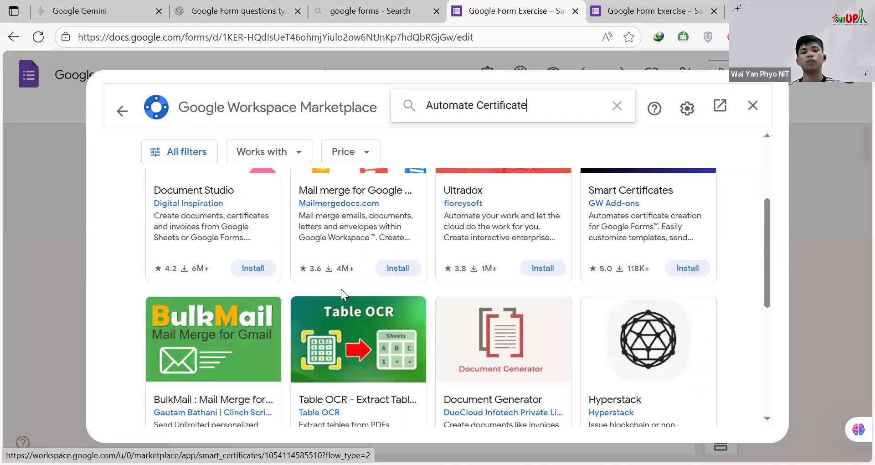
scroll(341, 289, "down", 1)
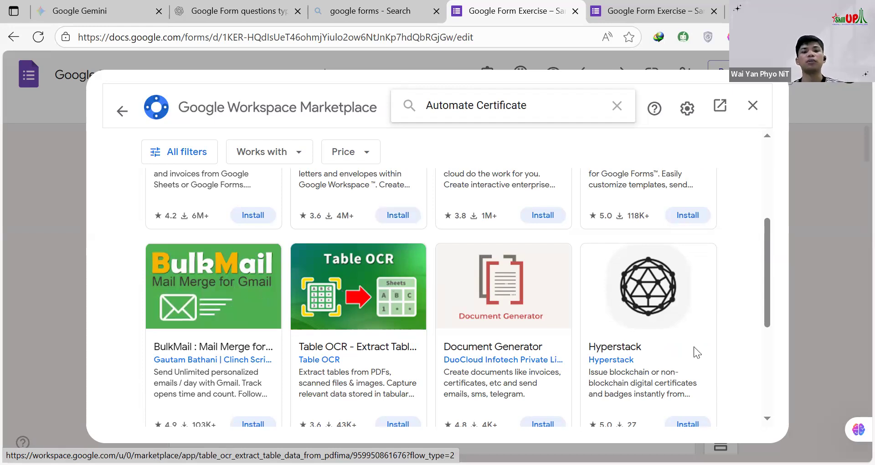
scroll(670, 358, "down", 5)
scroll(661, 367, "up", 10)
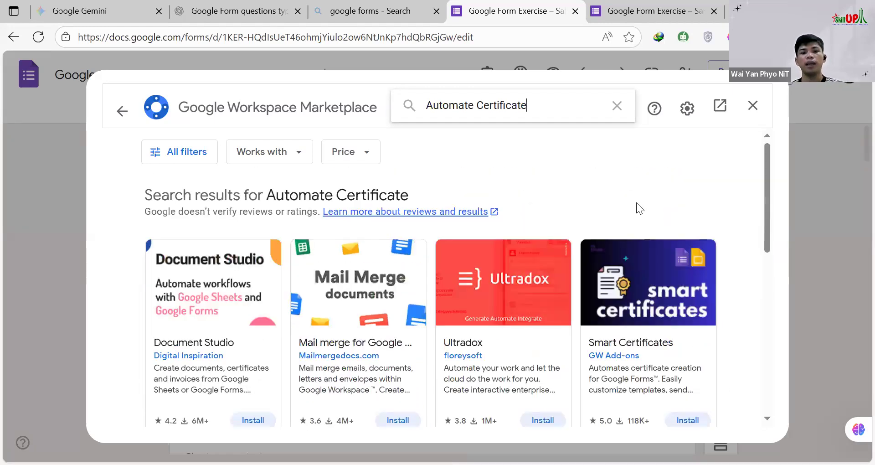
left_click(618, 105)
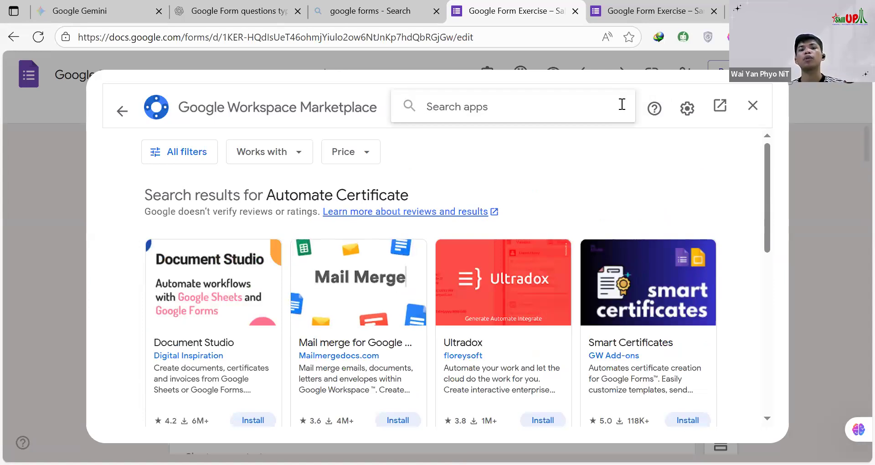
left_click(755, 106)
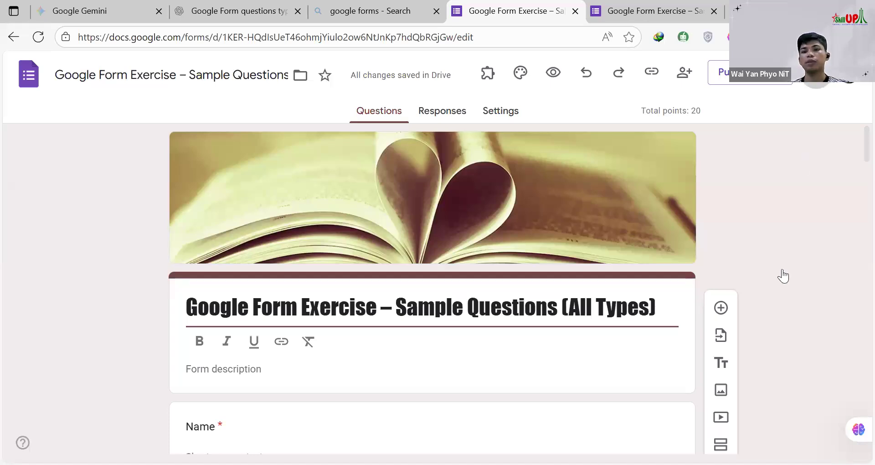
Step: Open the installed Timer + Proctor for Google Forms - Extended Forms add-on from the form's add-ons list
left_click(598, 99)
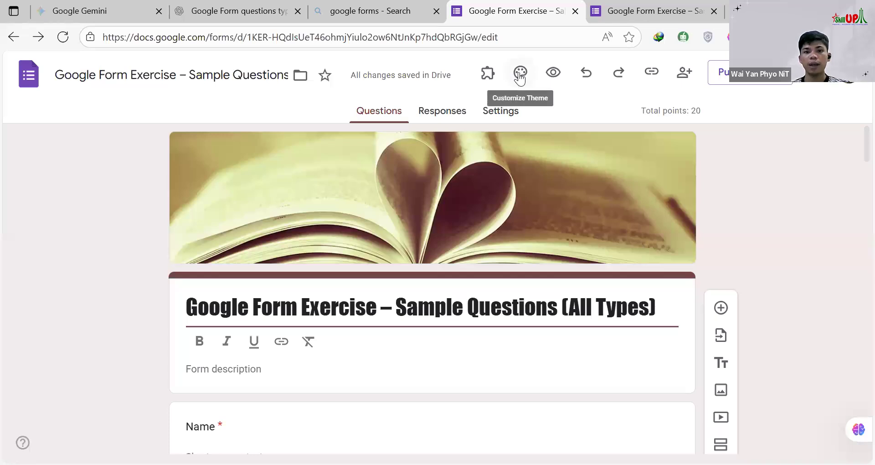
left_click(488, 73)
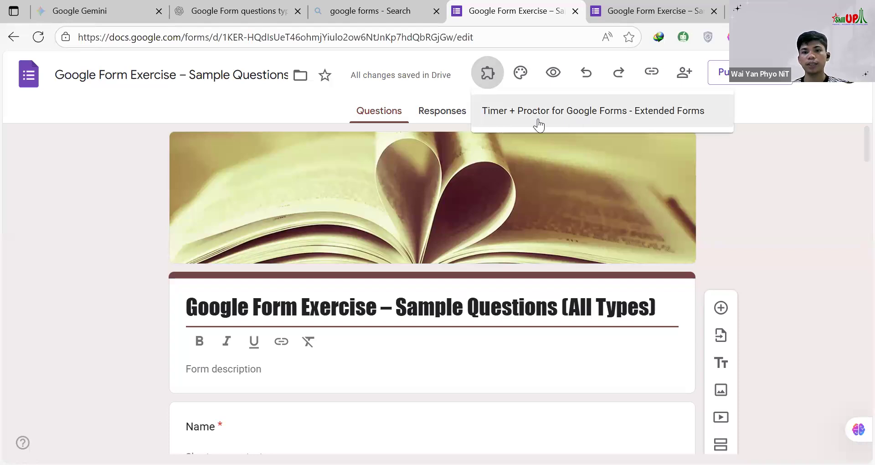
left_click(491, 92)
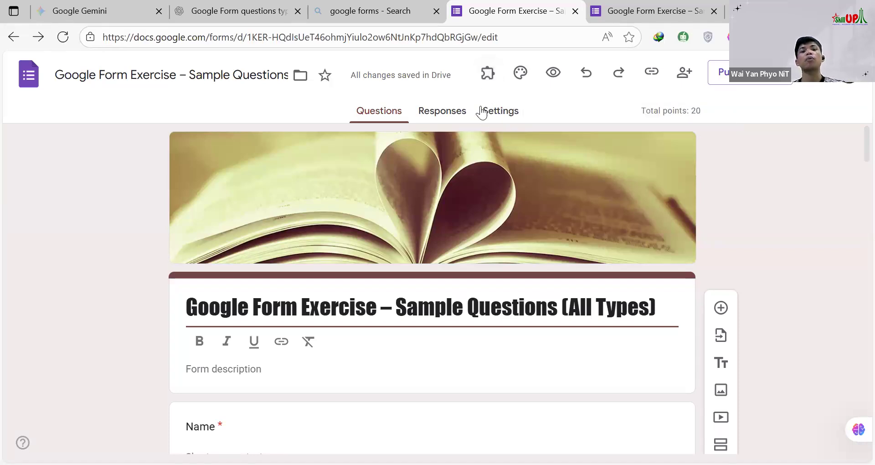
left_click(488, 72)
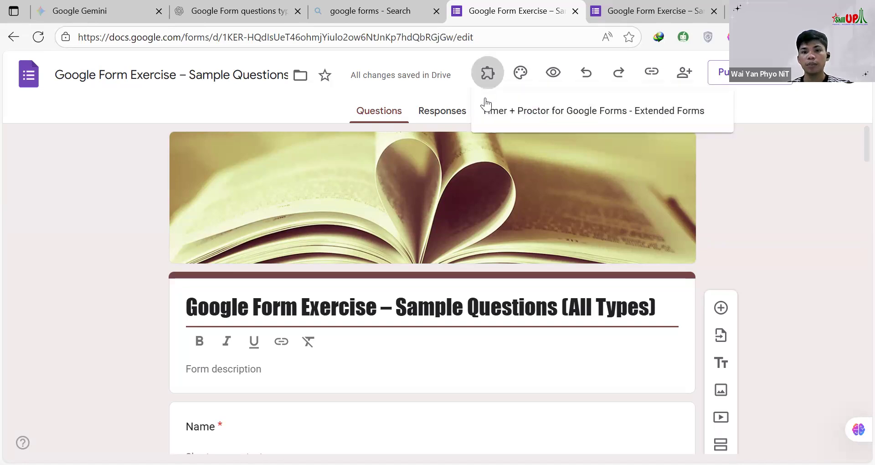
left_click(599, 122)
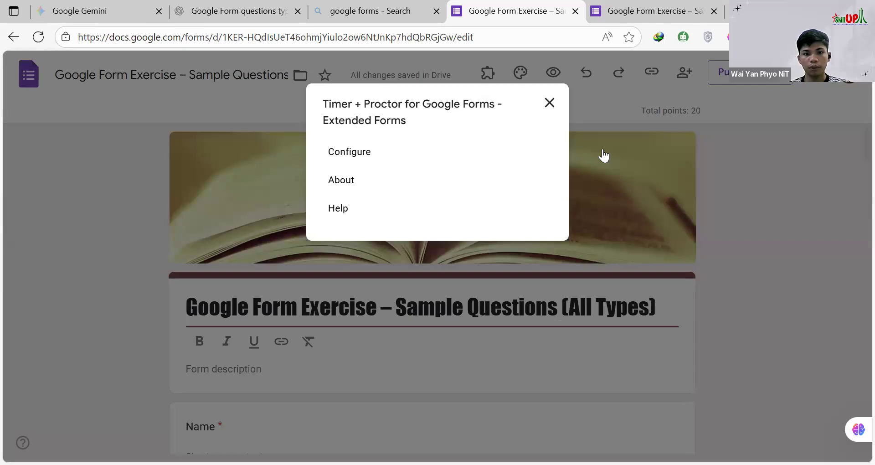
Step: Open the Timer + Proctor add-on's configuration and try to connect the form to Extendedforms.io
left_click(352, 154)
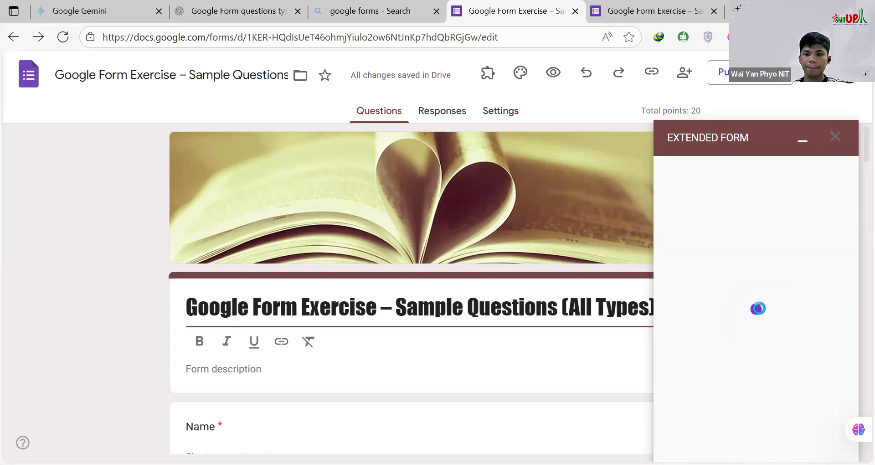
key("ctrl+a")
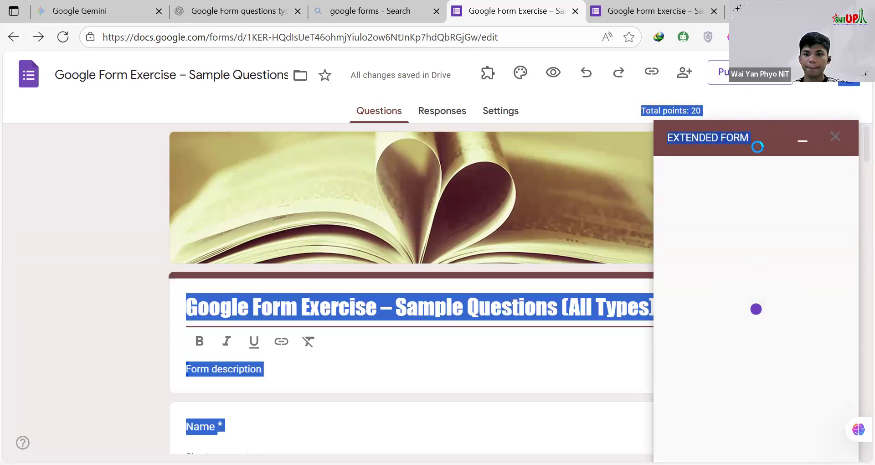
key("Tab")
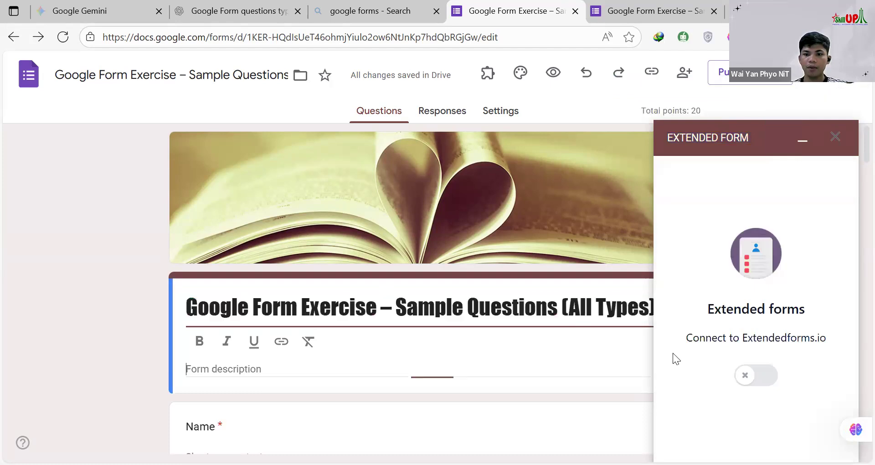
left_click(747, 373)
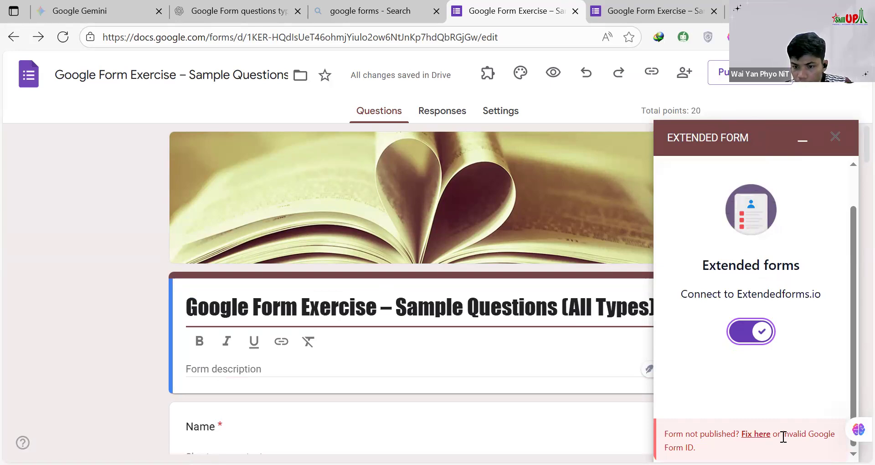
Step: Save the form's published options with responses accepted from anyone with the link
left_click(752, 74)
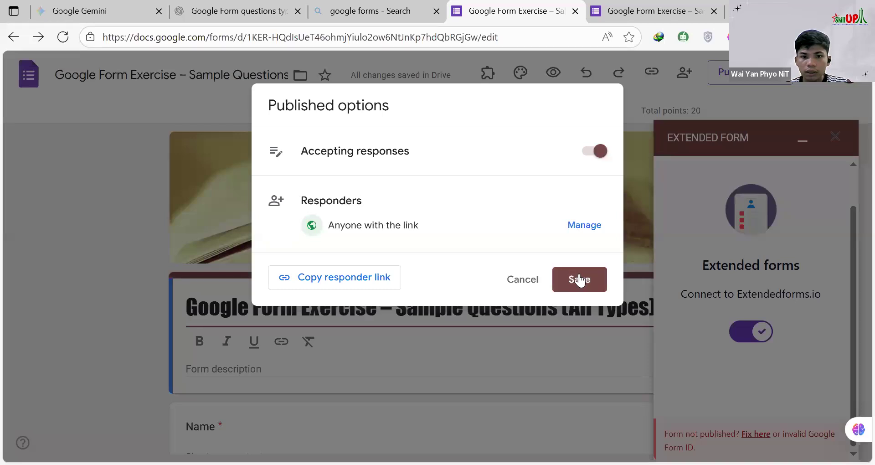
left_click(594, 281)
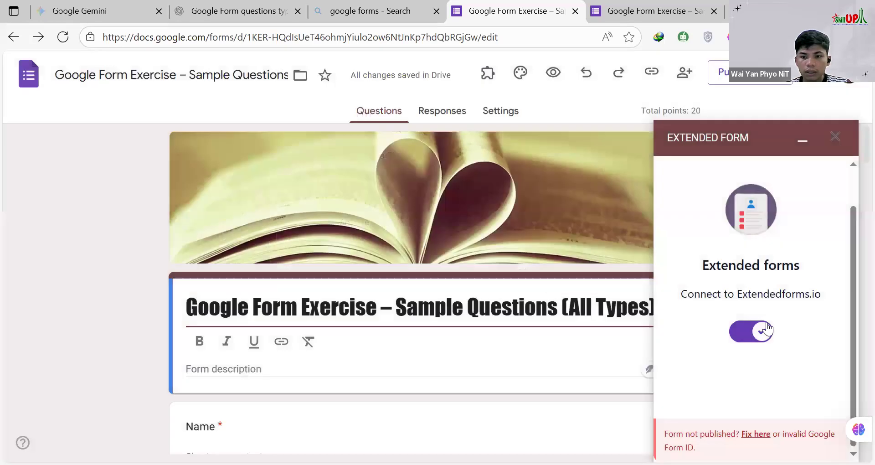
Step: Open the add-on's fix guide for the unpublished-form error, read its problem and solution sections, and return to the form
left_click(756, 434)
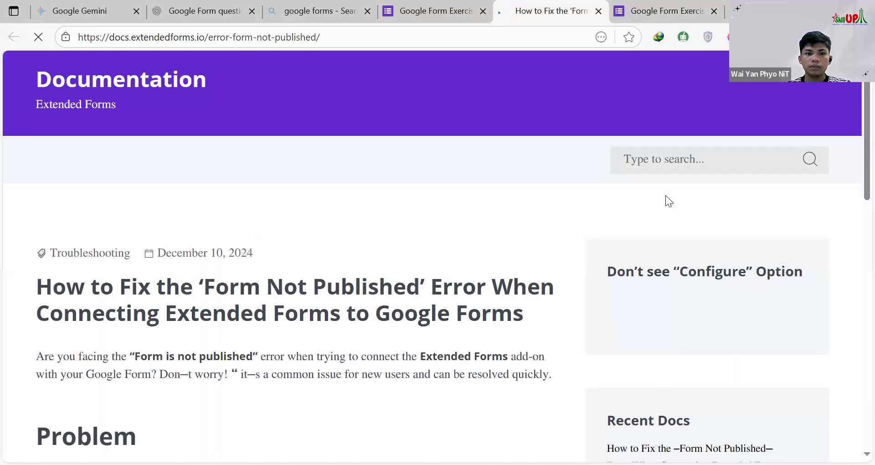
scroll(441, 297, "down", 3)
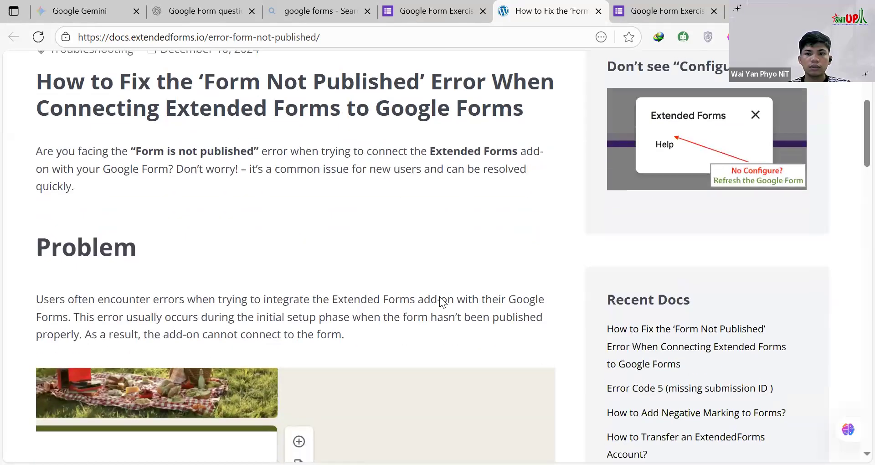
scroll(440, 297, "down", 4)
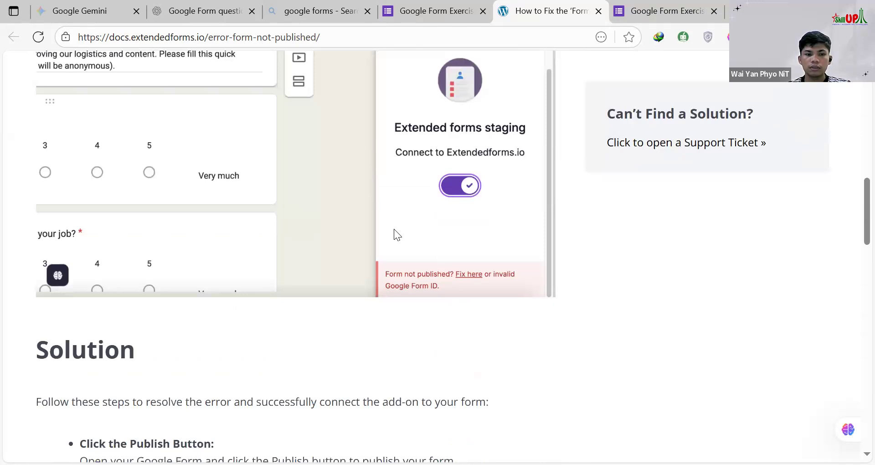
scroll(394, 229, "down", 5)
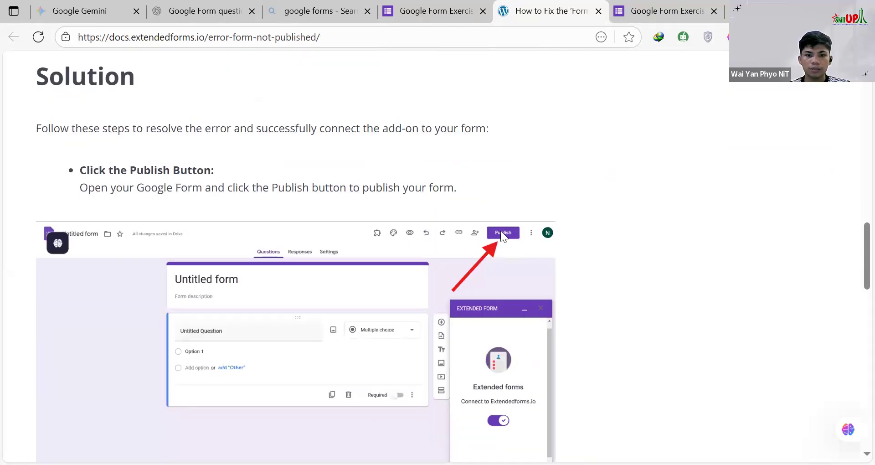
scroll(366, 304, "down", 1)
scroll(458, 234, "down", 2)
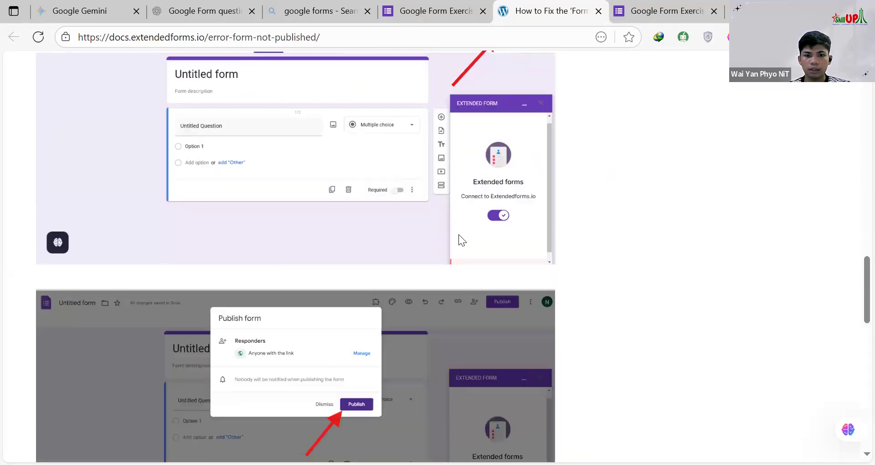
scroll(320, 238, "down", 3)
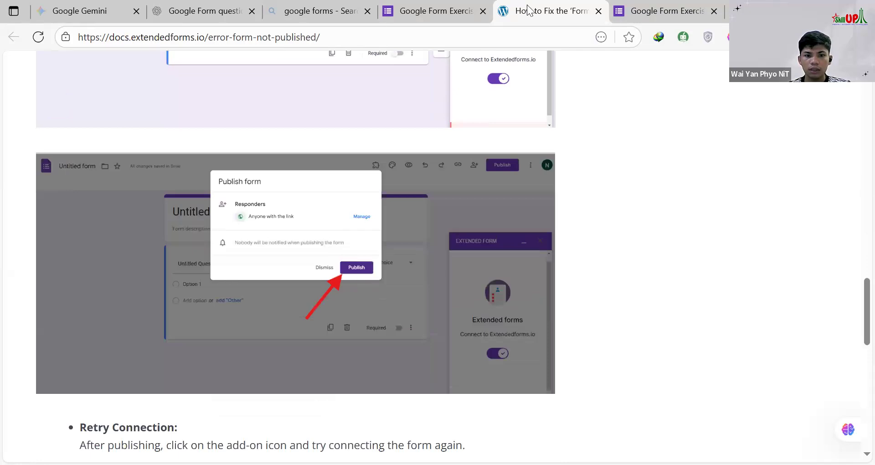
left_click(438, 11)
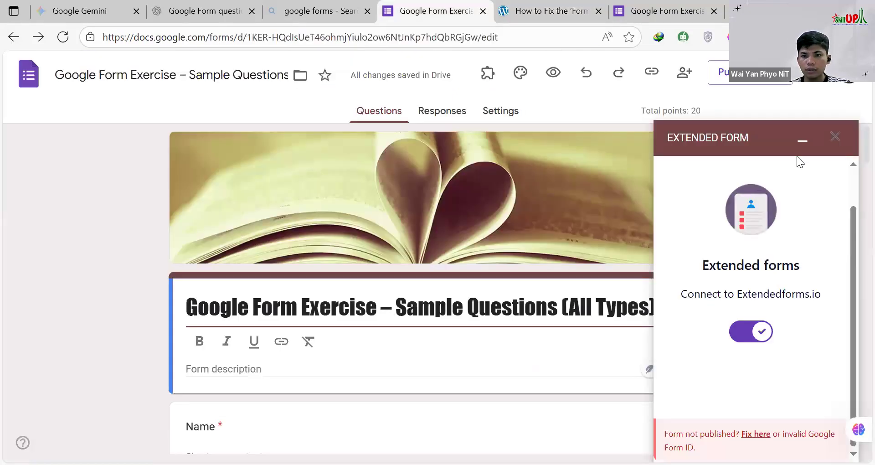
Step: Close the Extended Form panel and switch accepting responses off and back on in the published options
left_click(838, 137)
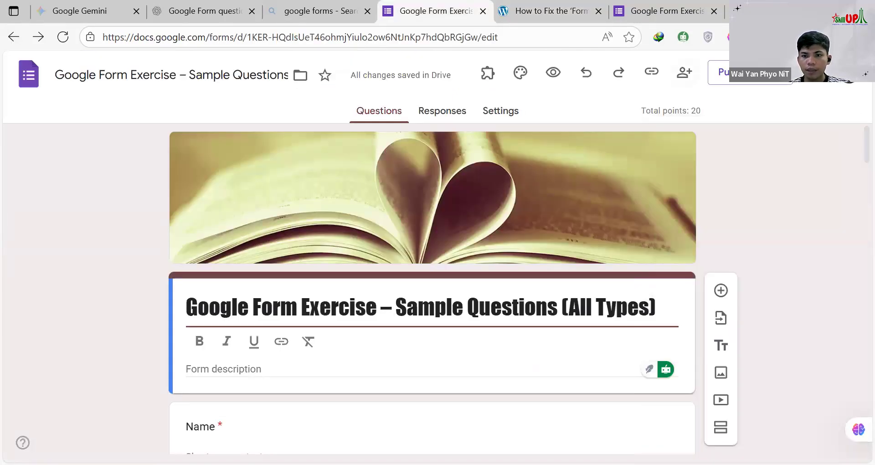
left_click(718, 72)
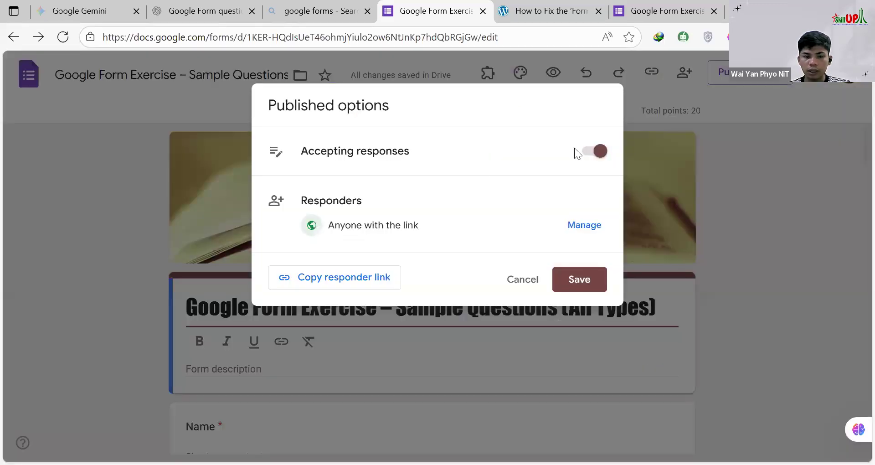
left_click(601, 152)
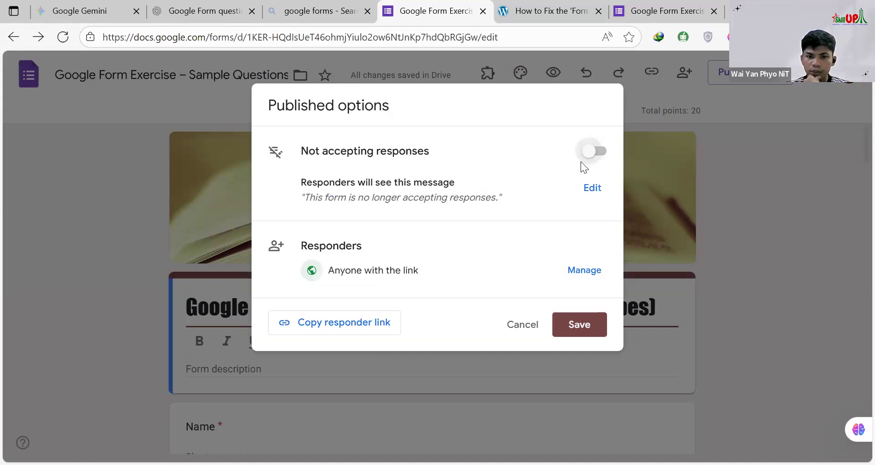
left_click(590, 188)
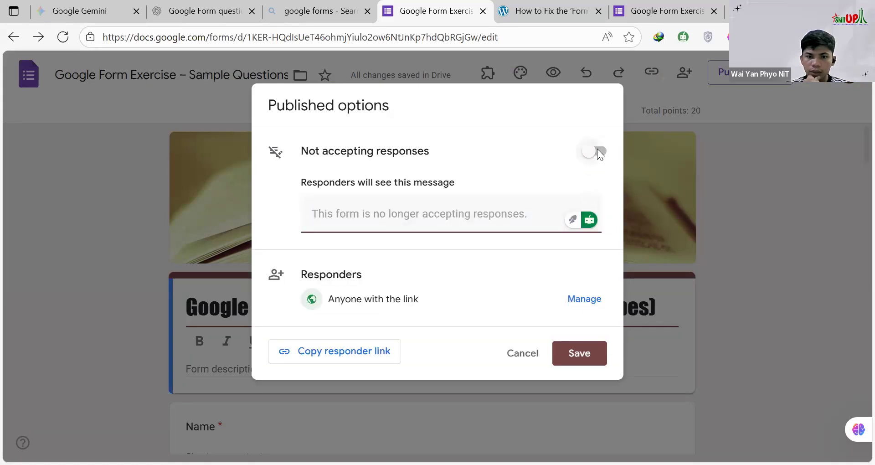
left_click(598, 152)
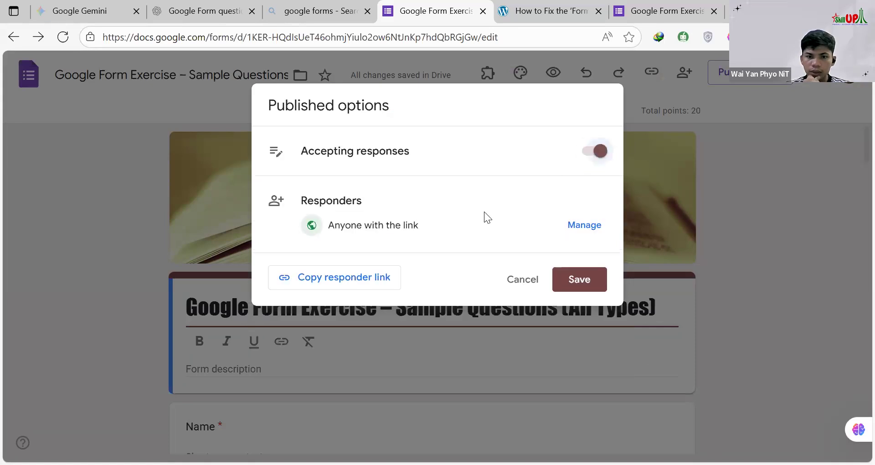
Step: Review the form's editor and responder access, and save the published options with responses accepted from anyone with the link
left_click(588, 225)
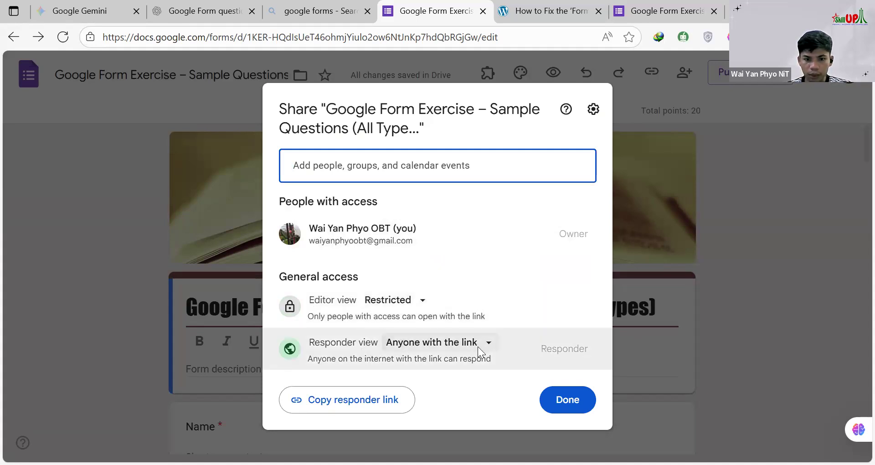
left_click(577, 405)
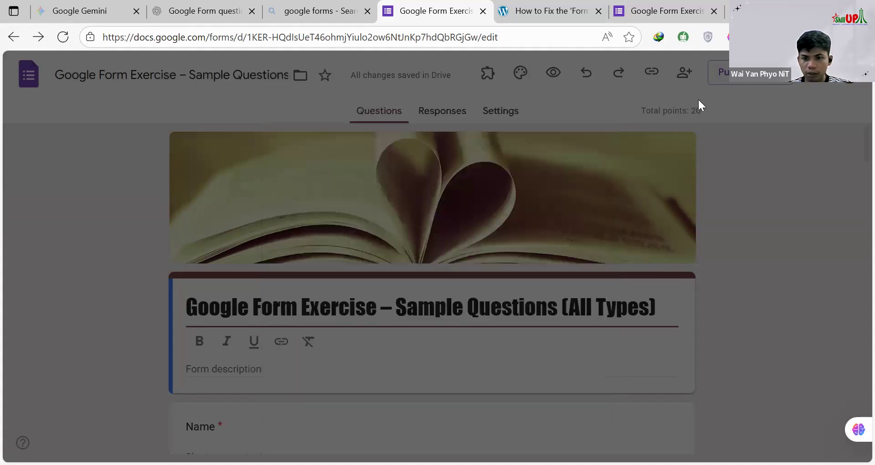
left_click(717, 73)
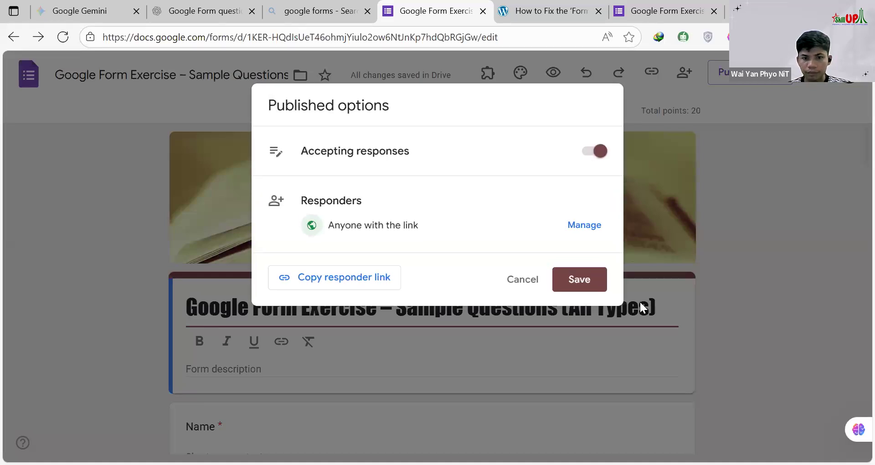
left_click(593, 287)
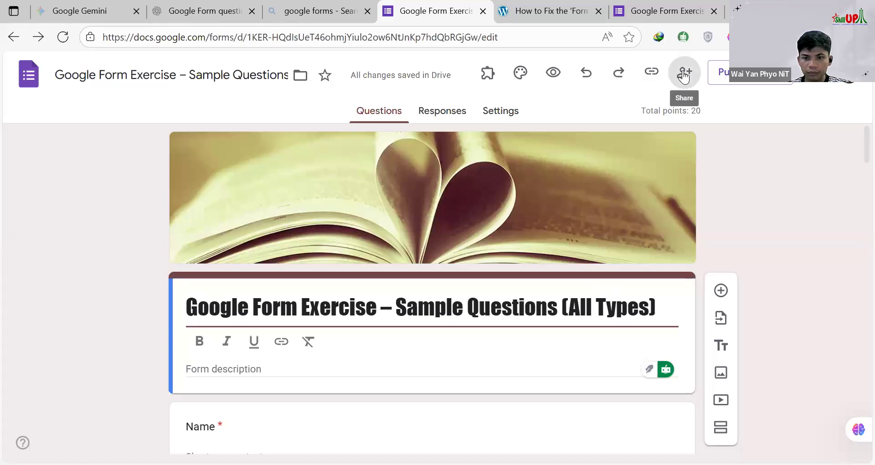
left_click(683, 75)
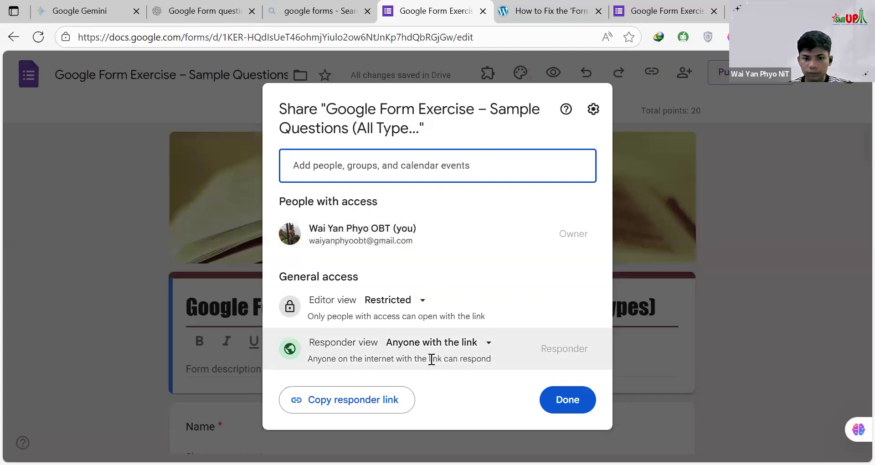
left_click(575, 405)
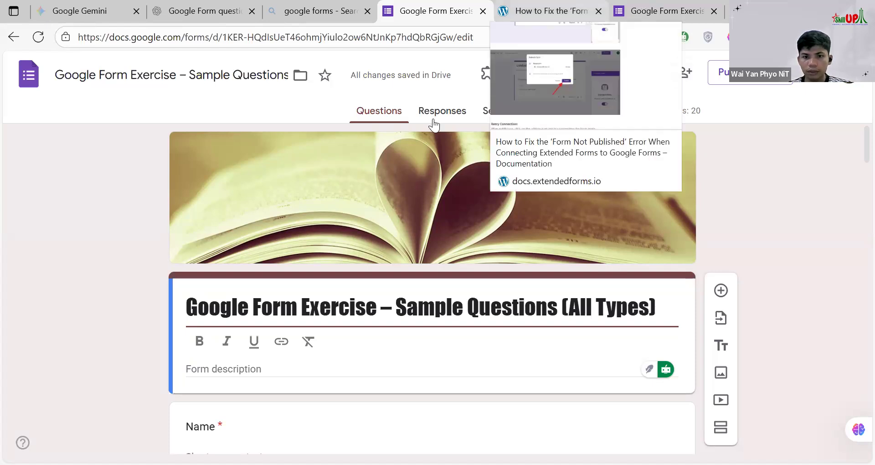
Step: Reopen the Timer + Proctor add-on's configuration, retry the Extendedforms.io connection and clear the stray page selection
left_click(488, 77)
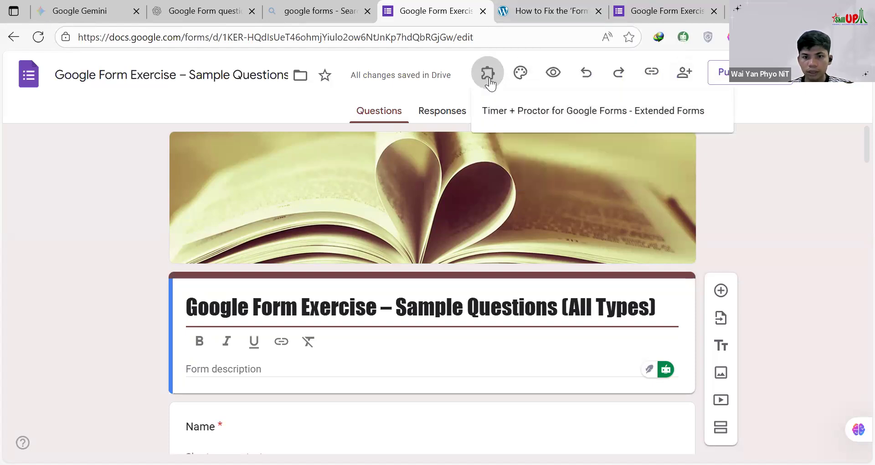
left_click(520, 107)
left_click(354, 151)
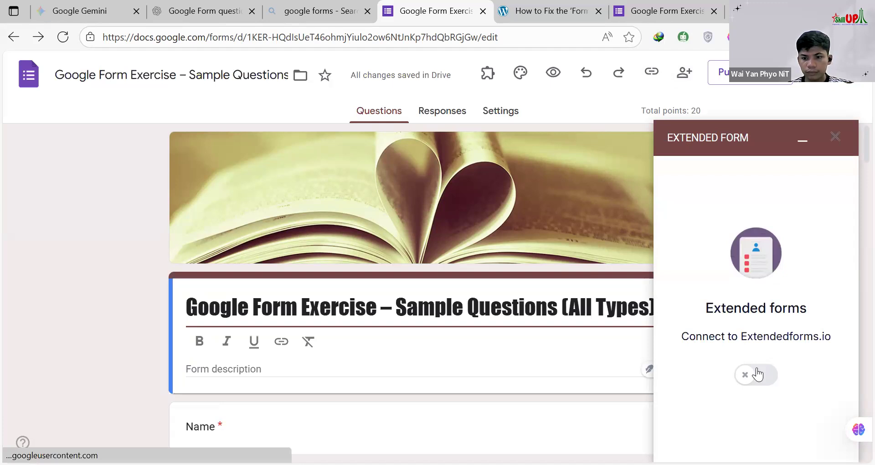
left_click(758, 375)
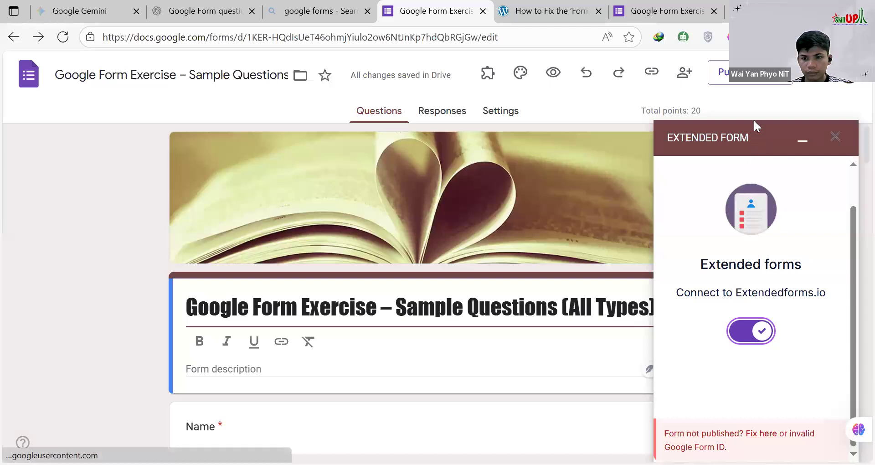
key("ctrl+a")
left_click(696, 396)
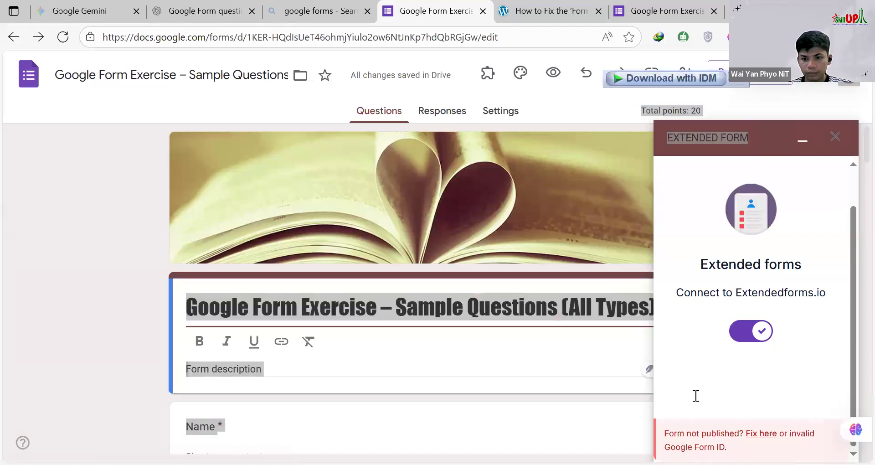
left_click(566, 356)
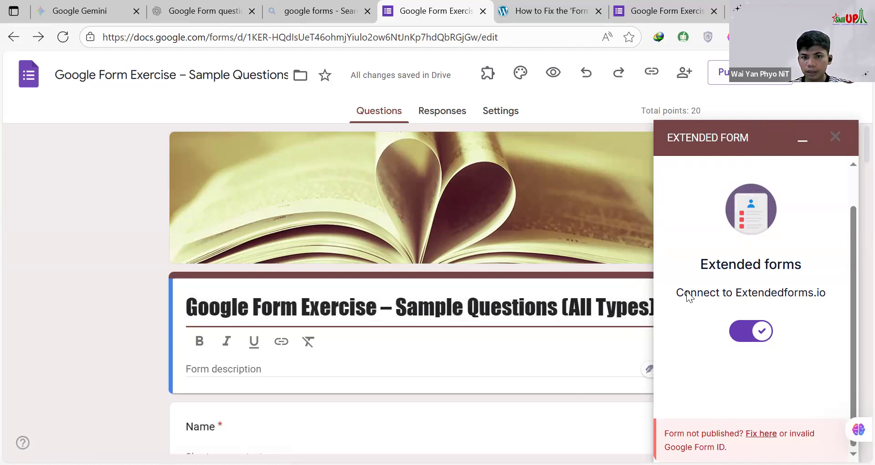
Step: Check the form's quiz and response settings and return to its questions
left_click(514, 112)
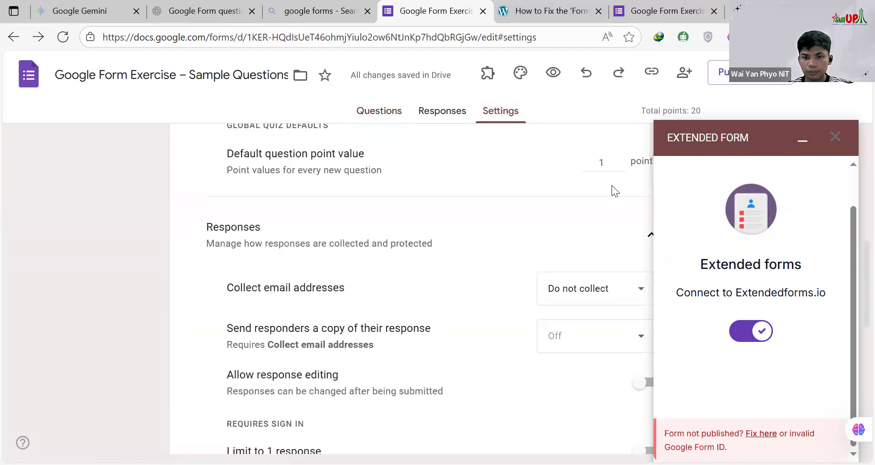
scroll(612, 185, "up", 10)
scroll(612, 186, "down", 15)
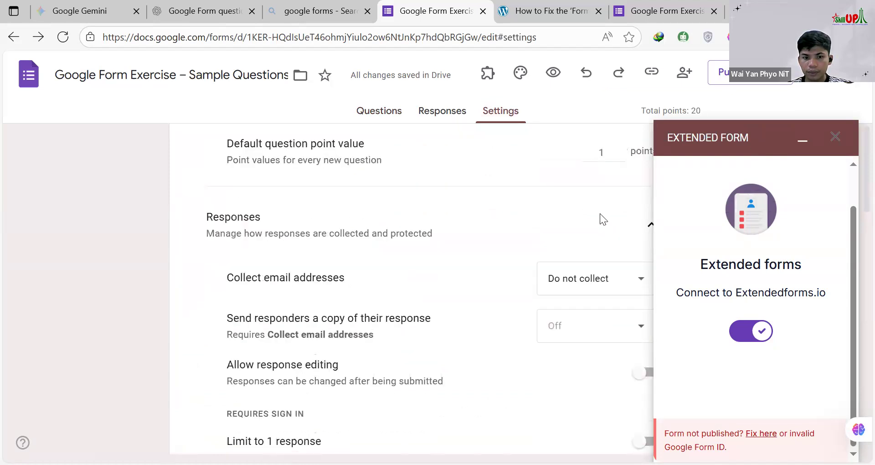
left_click(391, 111)
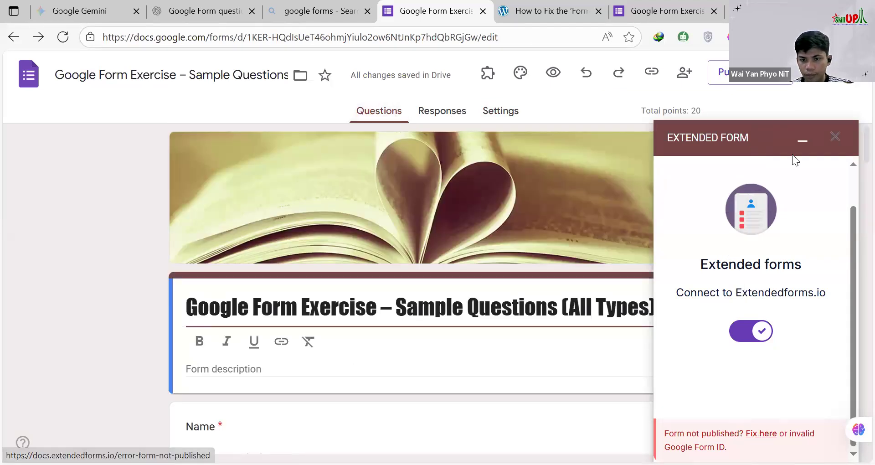
Step: Close the Extended Form panel and check the form's additional options for publishing and add-ons
left_click(835, 136)
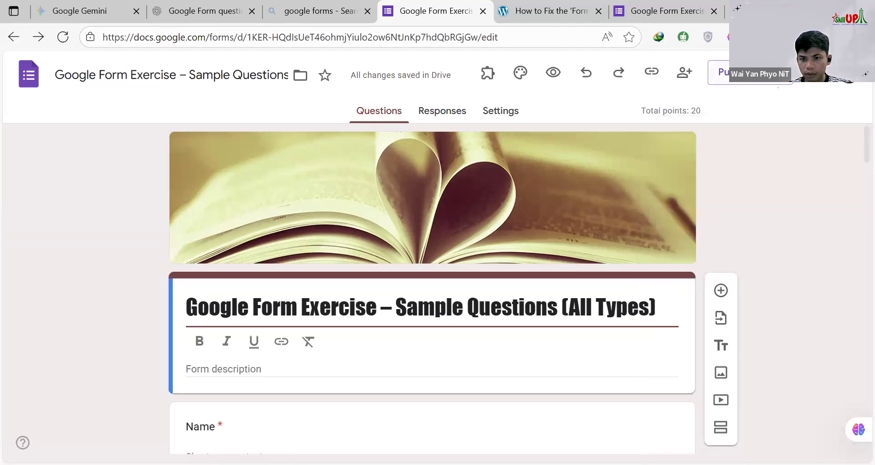
left_click(806, 73)
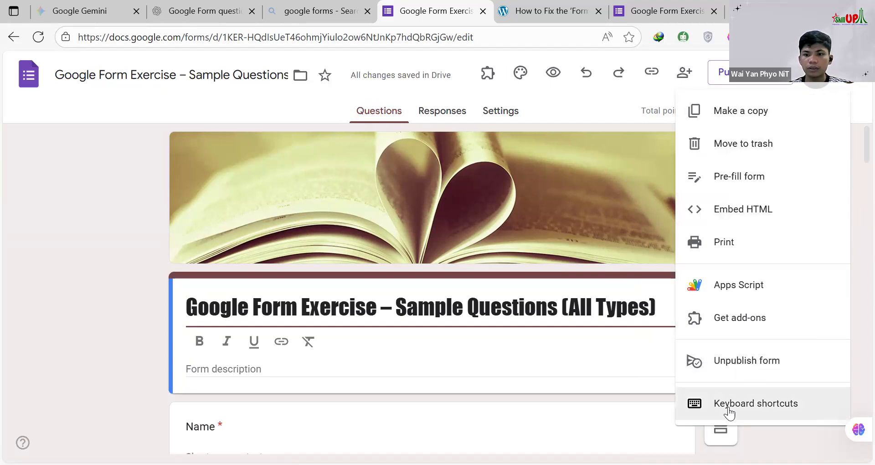
left_click(579, 106)
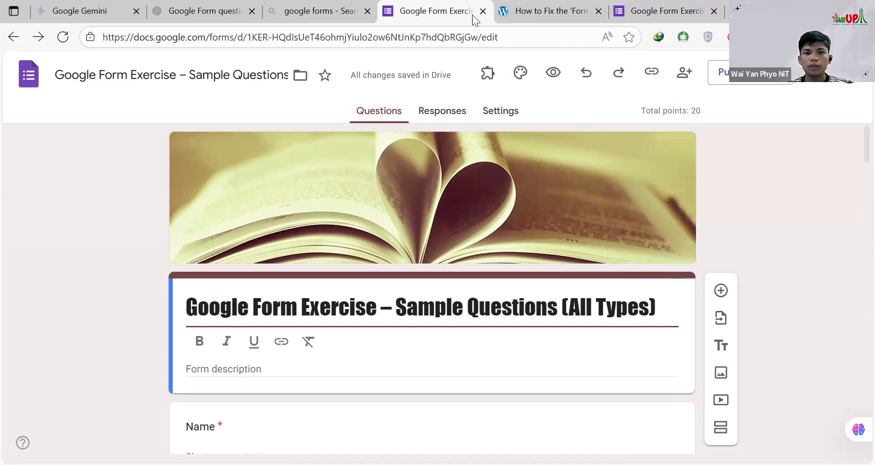
Step: Close the Form Not Published help page and the open tabs of the exercise form, returning to the google forms search results
left_click(600, 13)
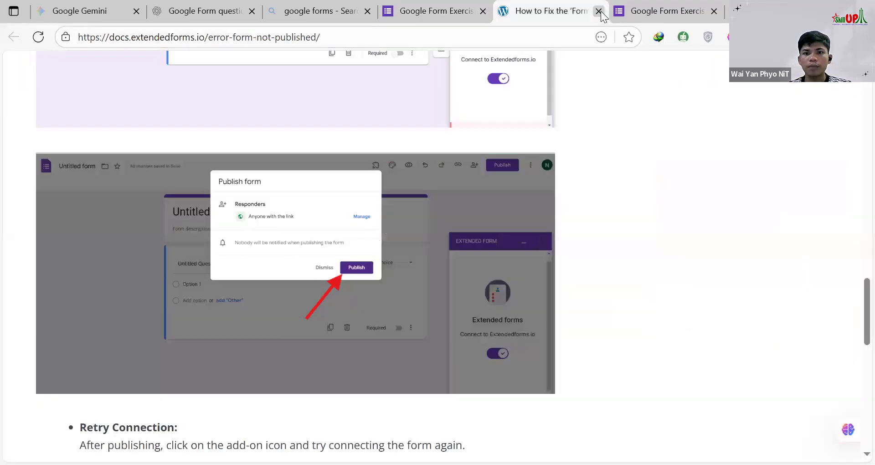
left_click(598, 11)
left_click(600, 12)
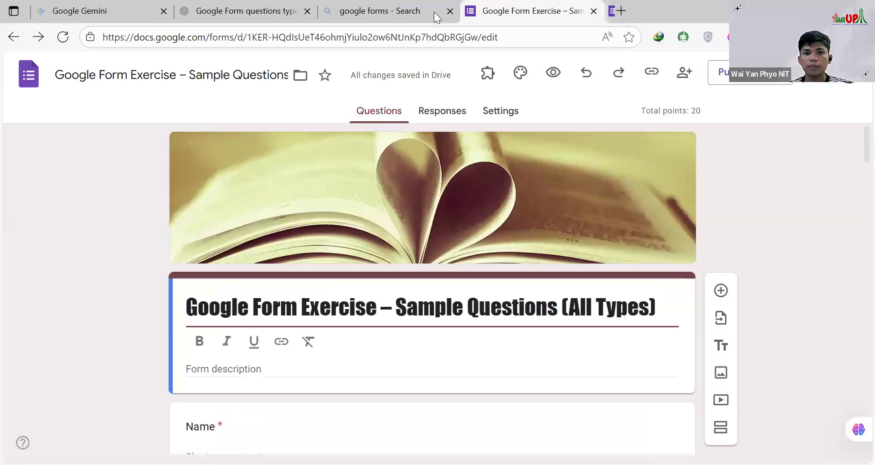
left_click(599, 11)
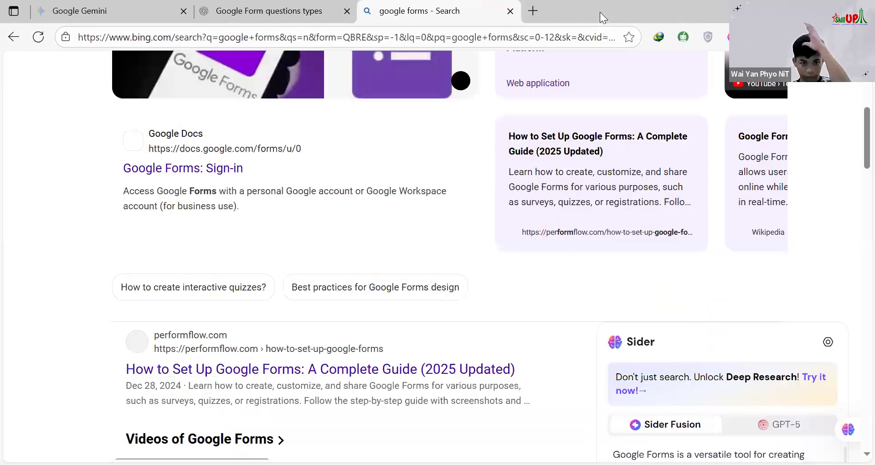
Step: Open the Google Forms home page through the Google Forms: Sign-in search result
scroll(533, 189, "up", 3)
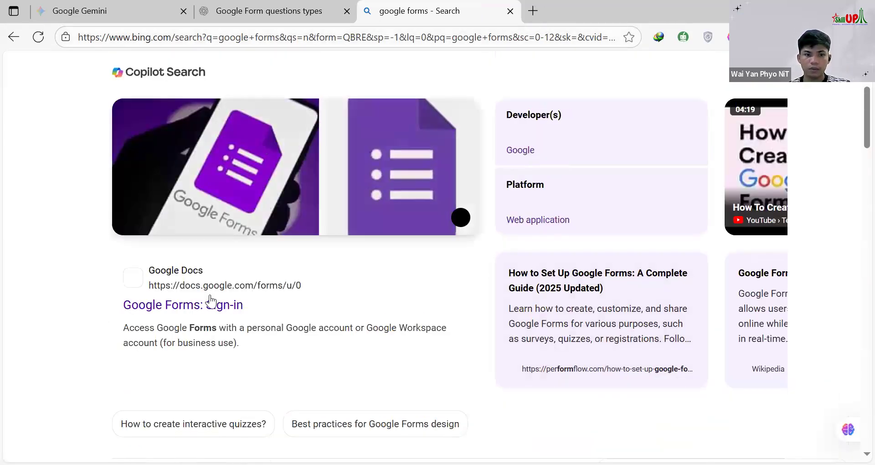
scroll(196, 273, "down", 4)
scroll(186, 250, "up", 1)
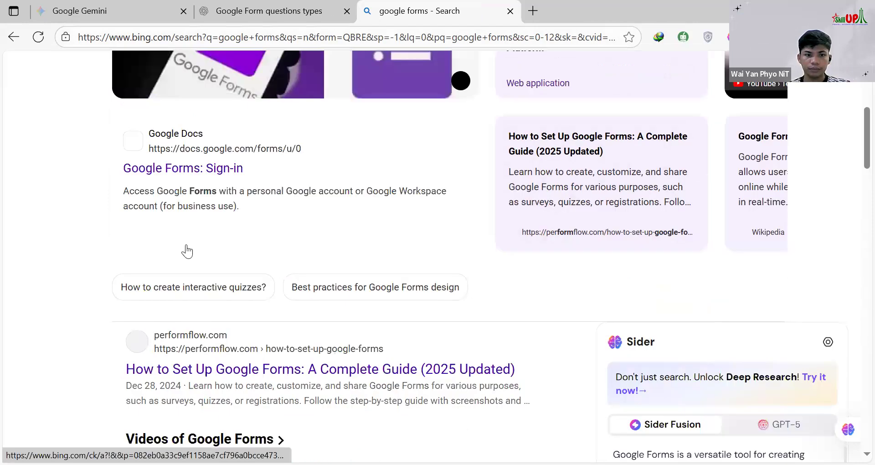
scroll(183, 238, "up", 1)
left_click(183, 237)
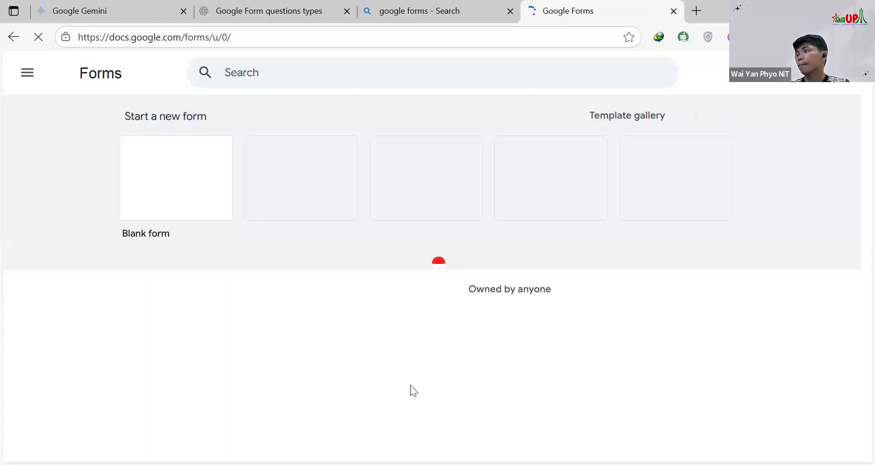
Step: Open the Google Form Exercise – Sample Questions form from the recent forms and look through its questions
scroll(356, 252, "down", 3)
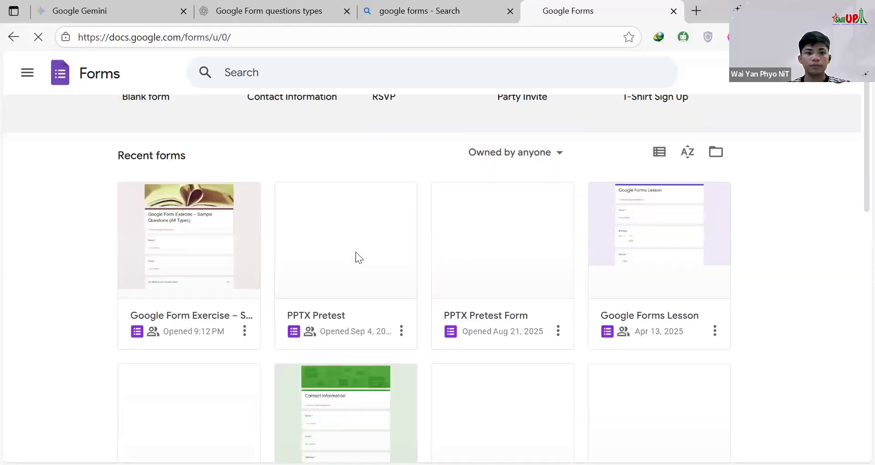
scroll(356, 253, "down", 1)
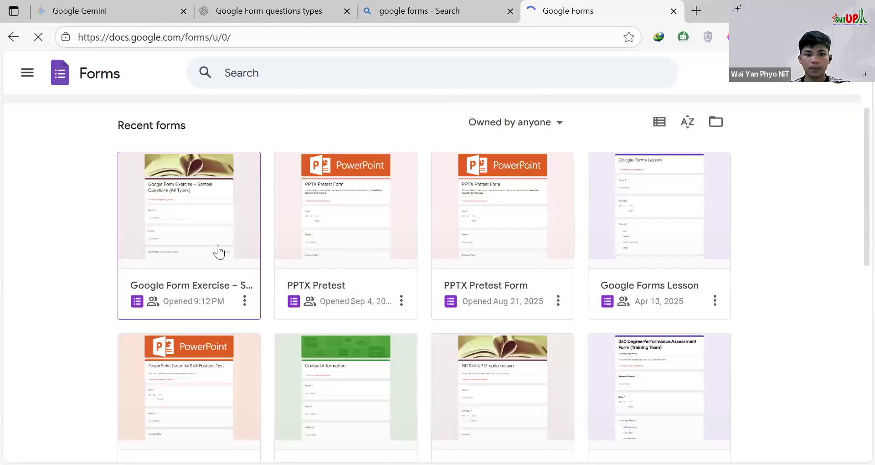
scroll(214, 251, "down", 1)
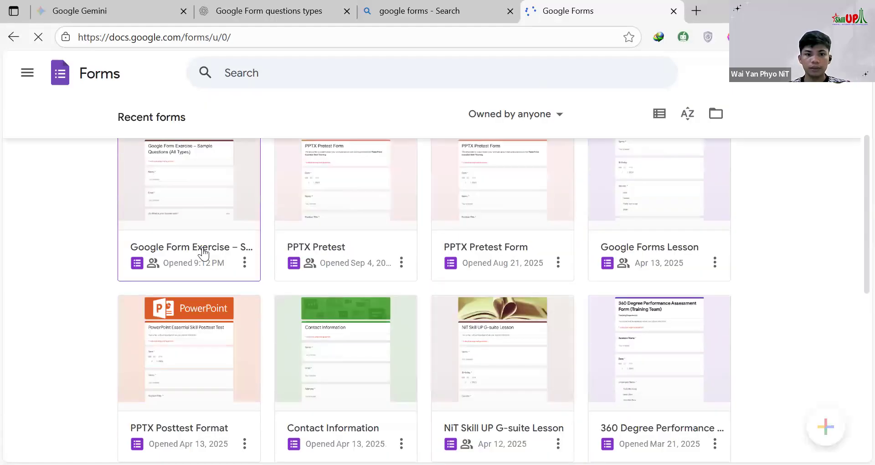
scroll(204, 253, "up", 2)
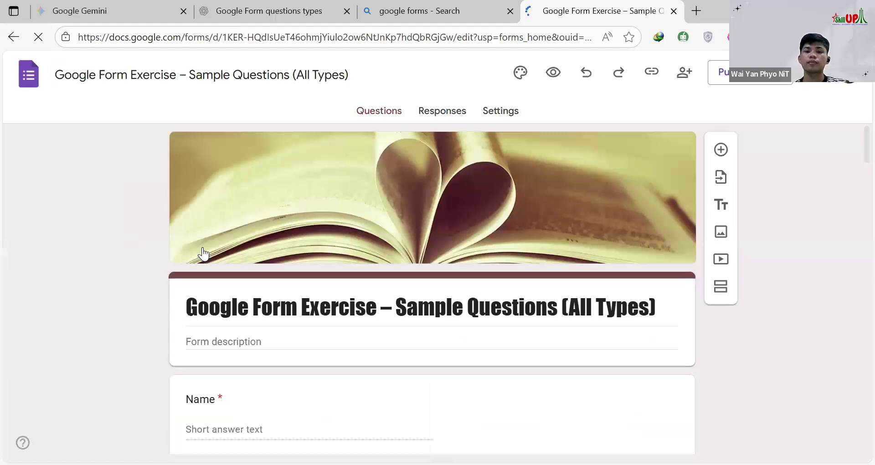
scroll(573, 276, "down", 5)
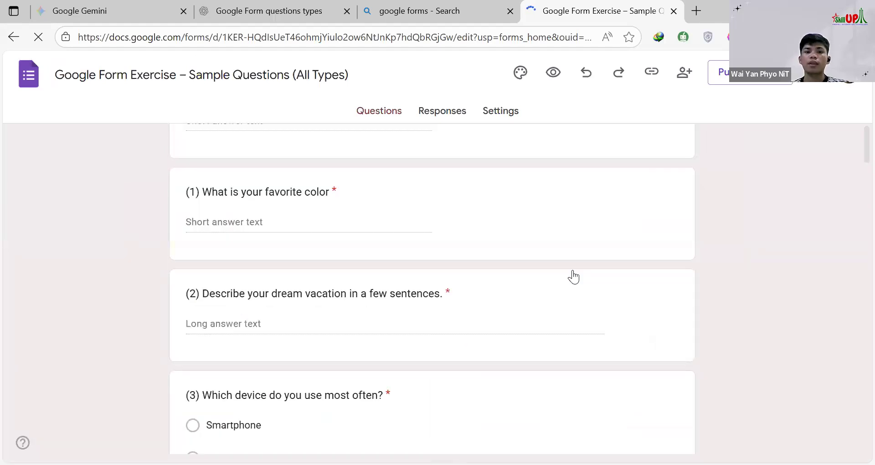
scroll(573, 276, "down", 7)
scroll(579, 273, "down", 20)
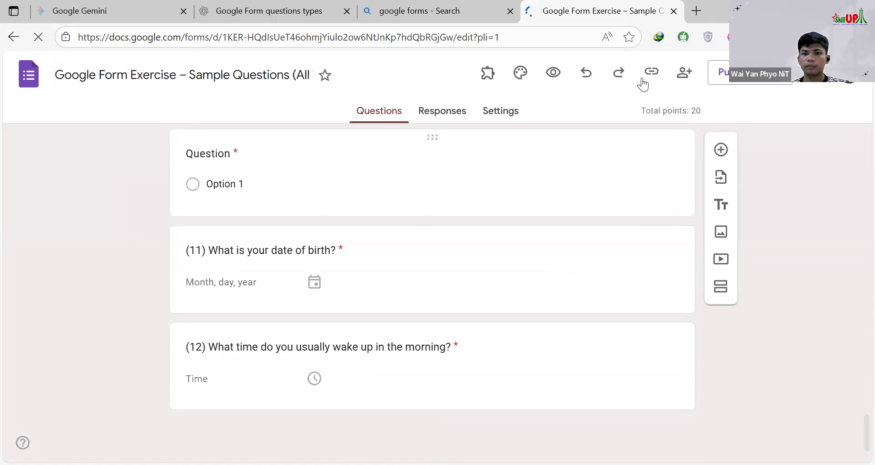
Step: Preview the published form and look through its questions as a respondent sees them
left_click(555, 72)
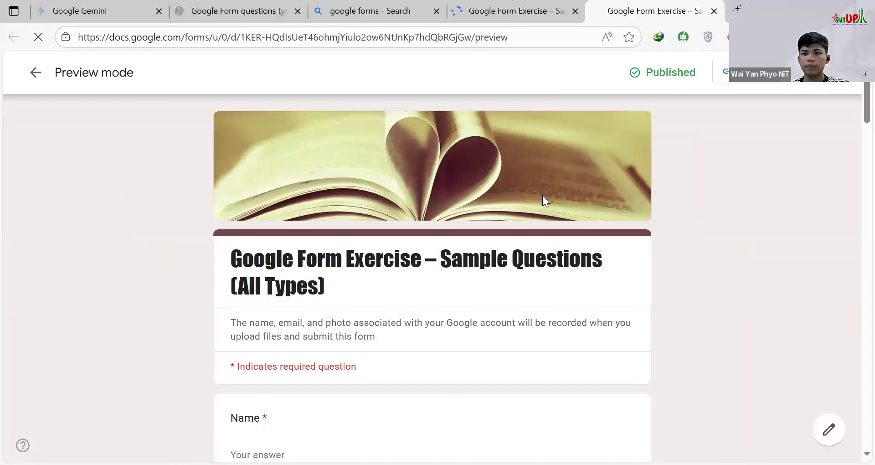
scroll(540, 237, "down", 8)
scroll(542, 246, "down", 15)
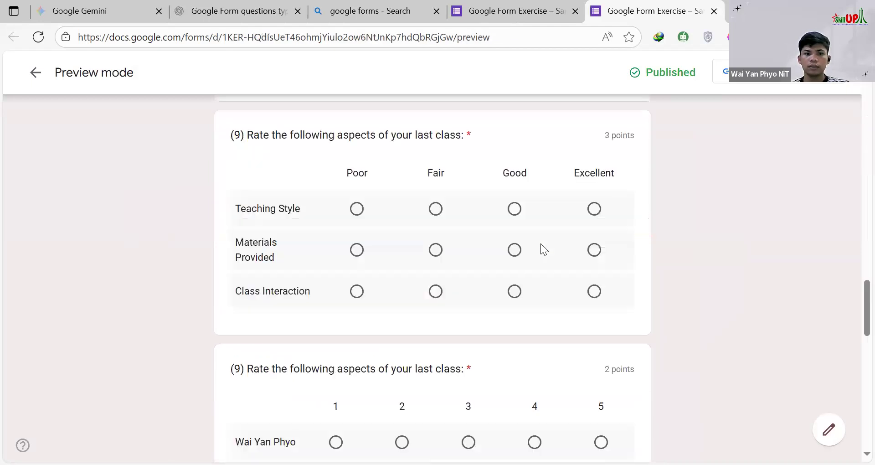
scroll(541, 245, "down", 20)
scroll(544, 239, "up", 15)
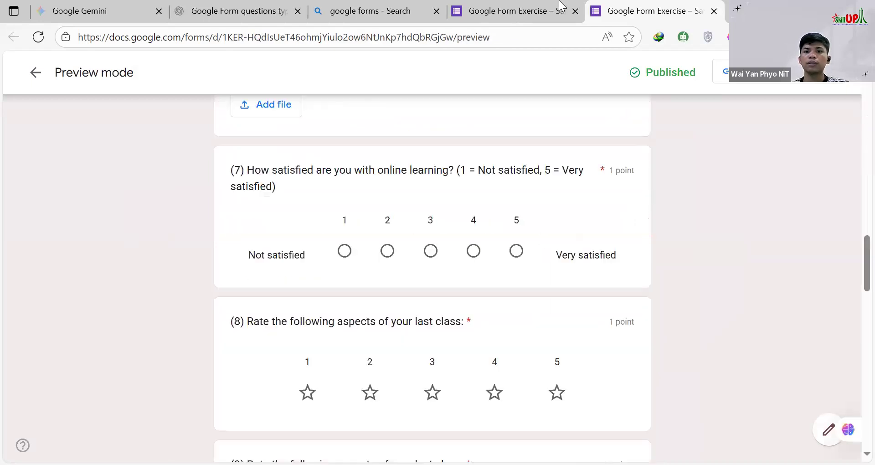
Step: Return to the form editor, open the Timer + Proctor add-on's configuration and try to connect the form to Extendedforms.io
left_click(562, 6)
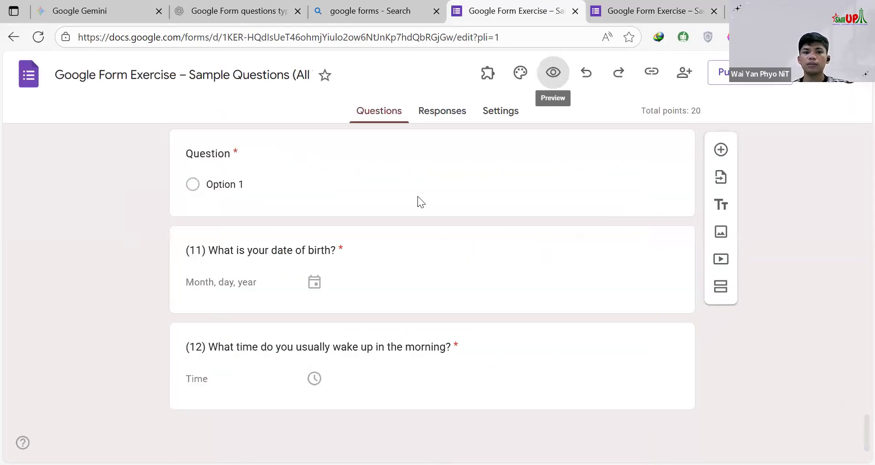
left_click(489, 75)
left_click(492, 89)
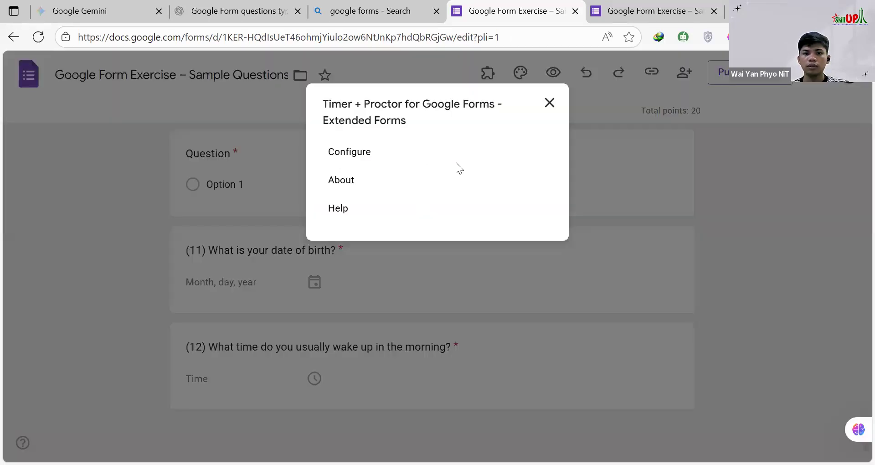
left_click(341, 153)
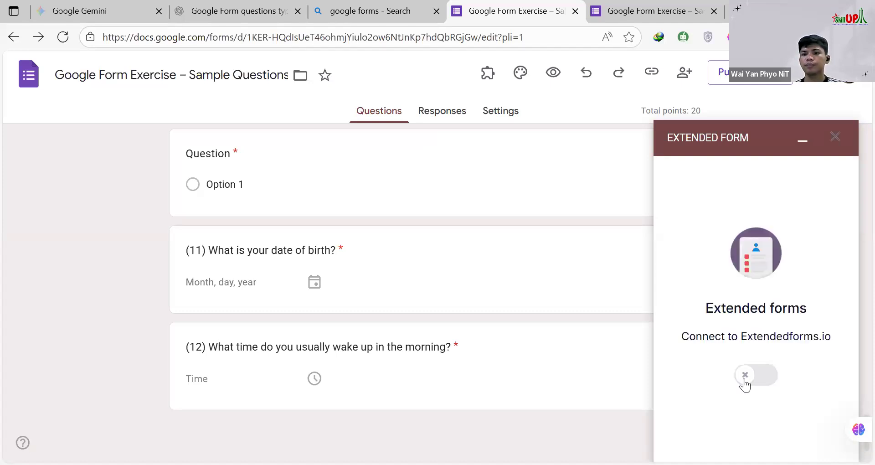
left_click(746, 378)
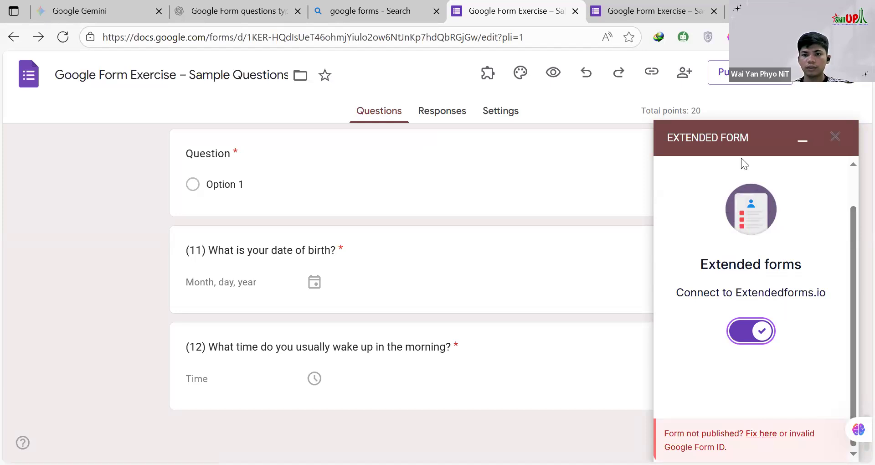
Step: Open the add-on's guide for fixing the Form Not Published error and read its problem description and solution steps
left_click(760, 434)
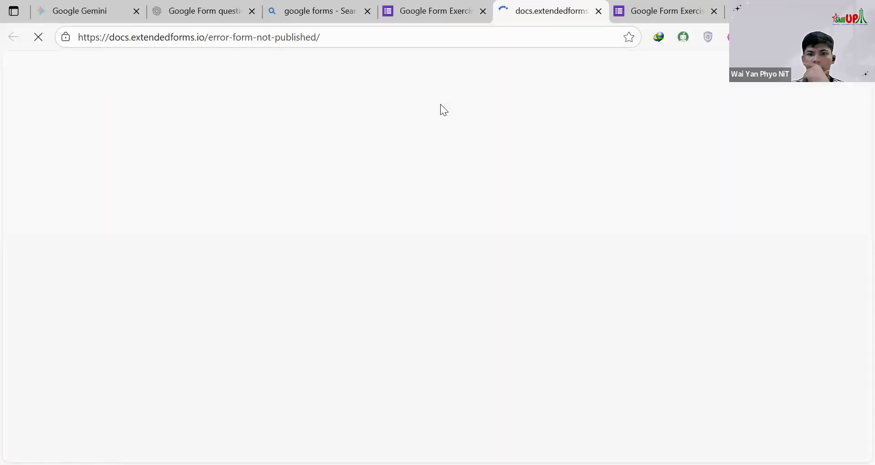
scroll(319, 221, "down", 3)
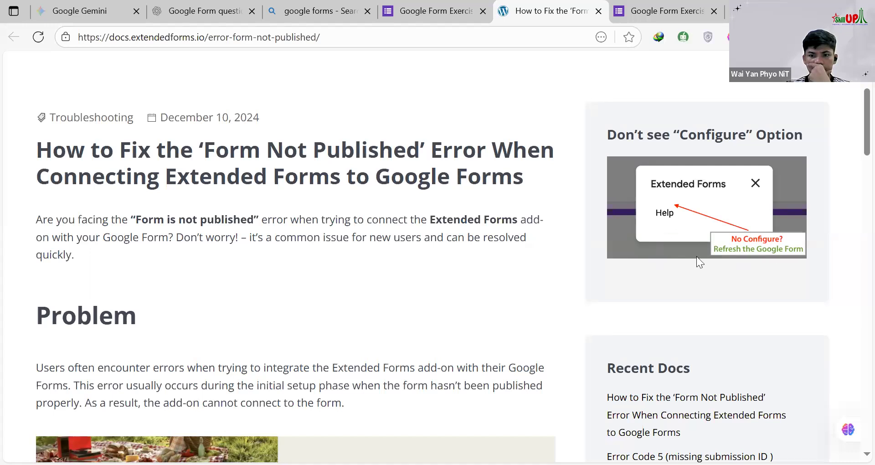
scroll(696, 256, "down", 5)
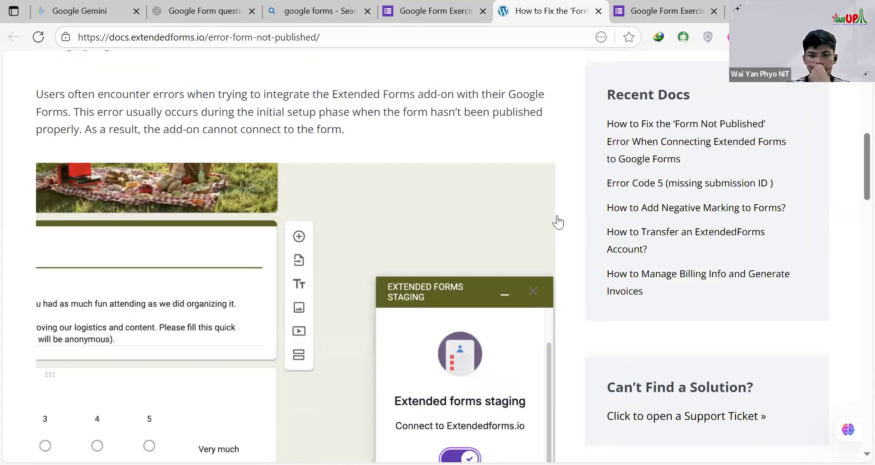
scroll(554, 228, "down", 3)
scroll(461, 246, "down", 3)
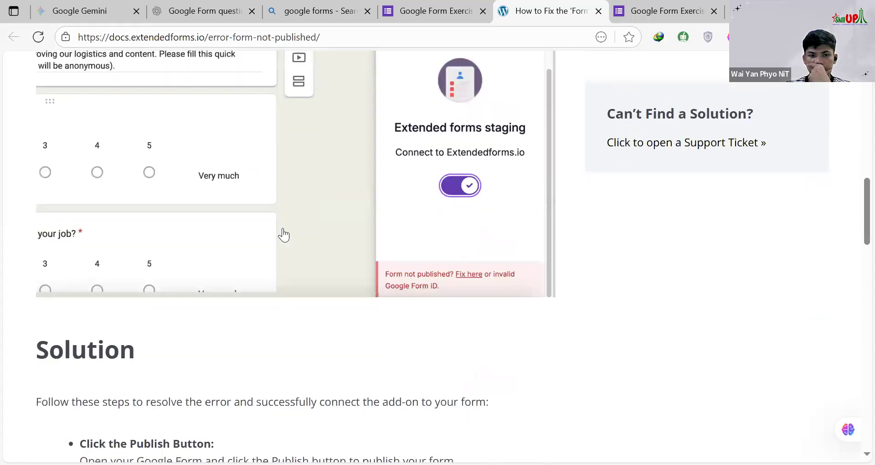
scroll(283, 235, "down", 3)
scroll(283, 238, "down", 2)
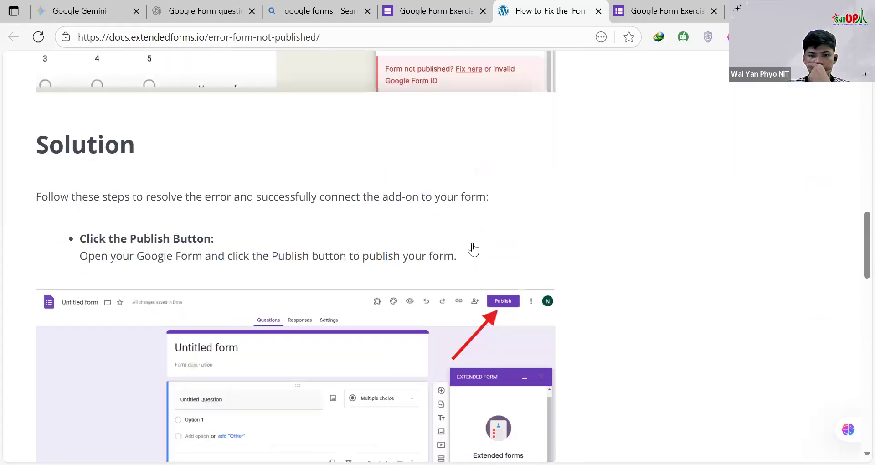
scroll(473, 249, "down", 4)
scroll(455, 221, "down", 3)
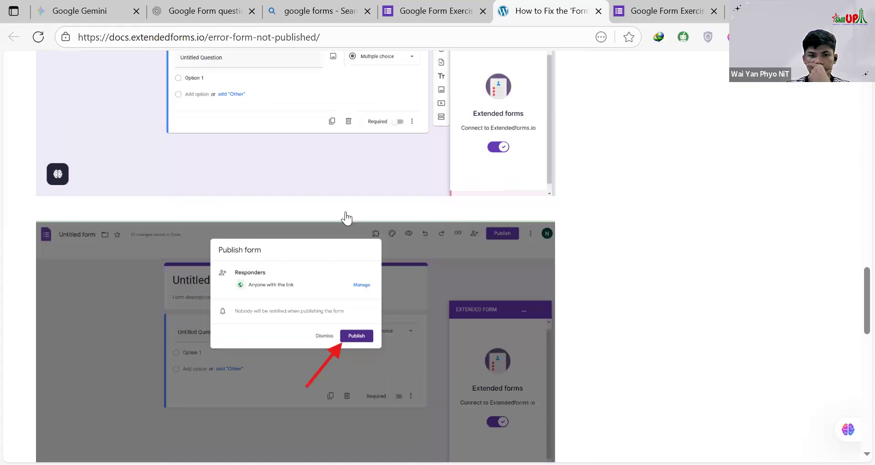
scroll(346, 218, "down", 3)
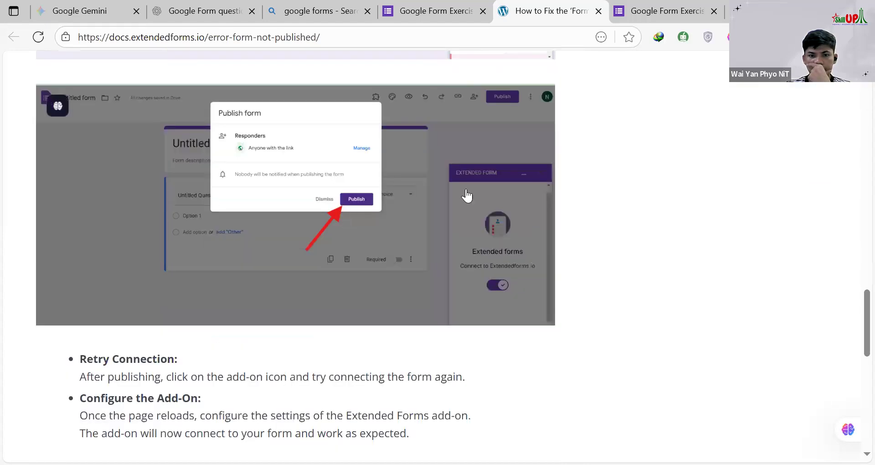
scroll(461, 218, "down", 7)
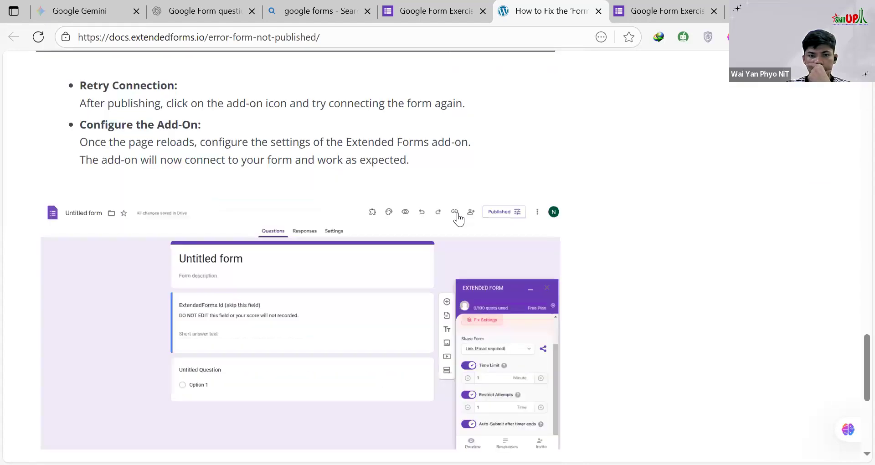
scroll(457, 219, "down", 3)
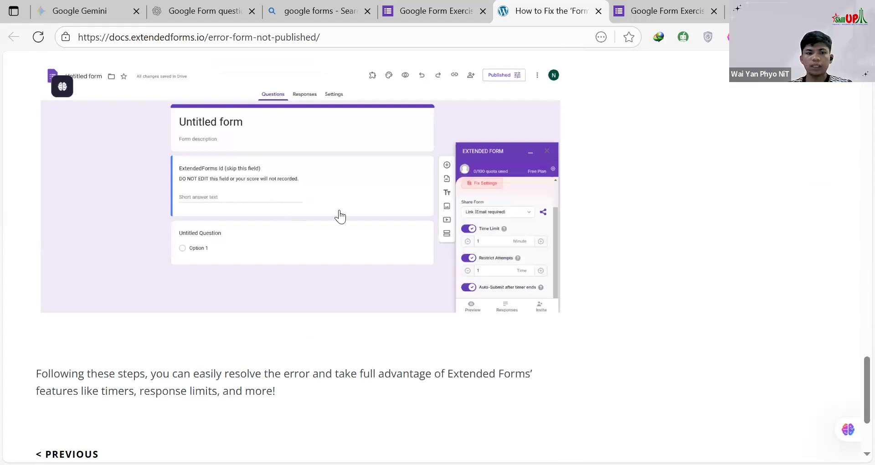
scroll(340, 217, "down", 2)
scroll(670, 238, "up", 12)
Step: Go back to the form editor, switch the Extendedforms.io connection off and on again, and check the panel's messages
left_click(433, 15)
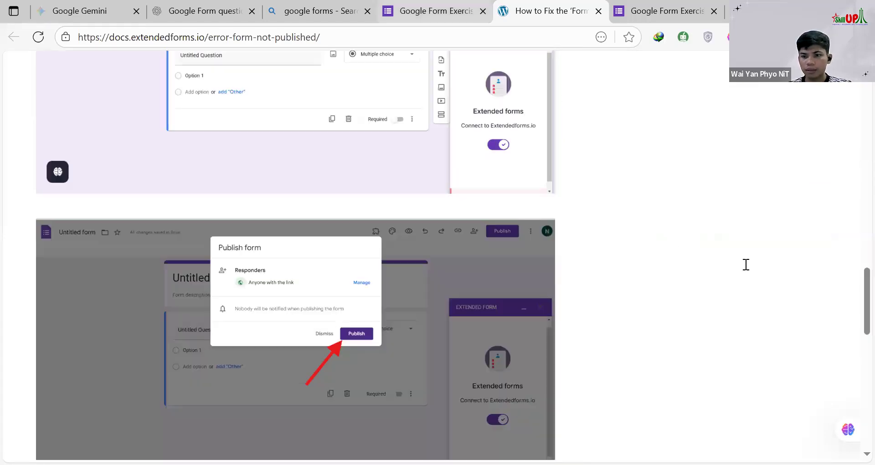
left_click(761, 331)
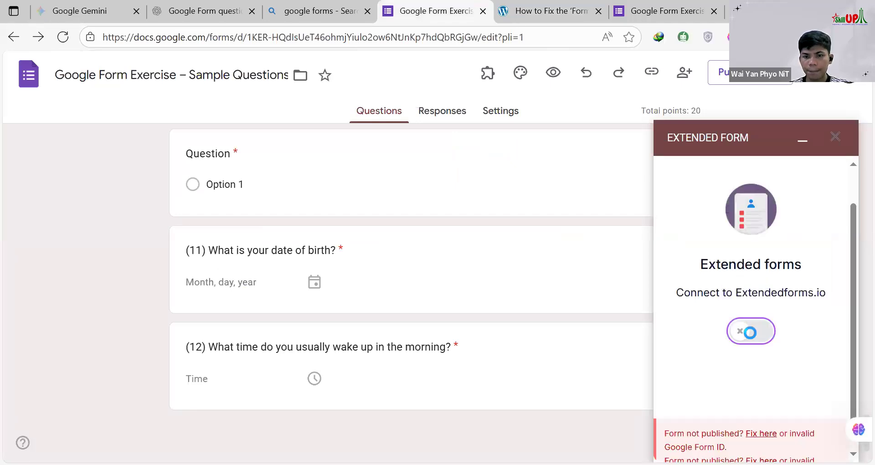
left_click(750, 332)
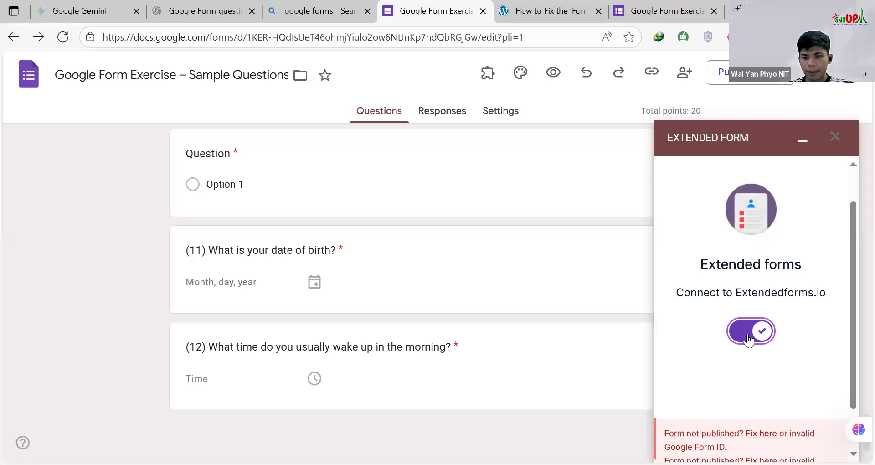
scroll(748, 340, "down", 1)
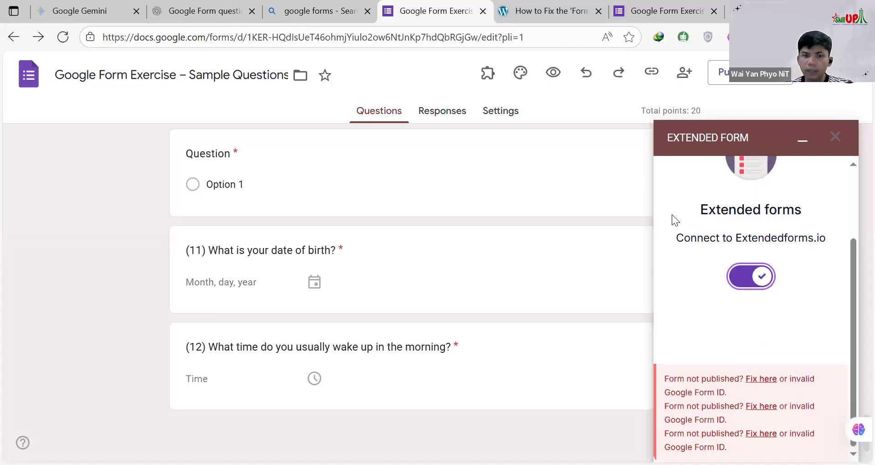
Step: Close the Extended Form panel, check the form's published options and dismiss them without saving
left_click(834, 145)
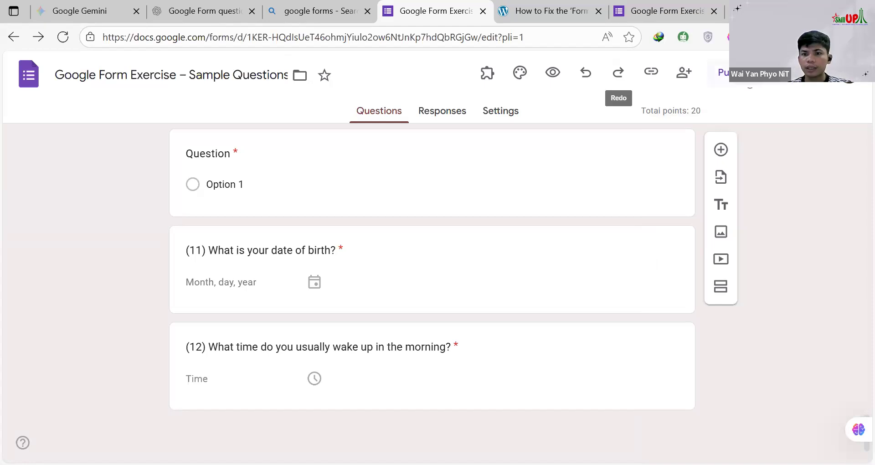
left_click(725, 72)
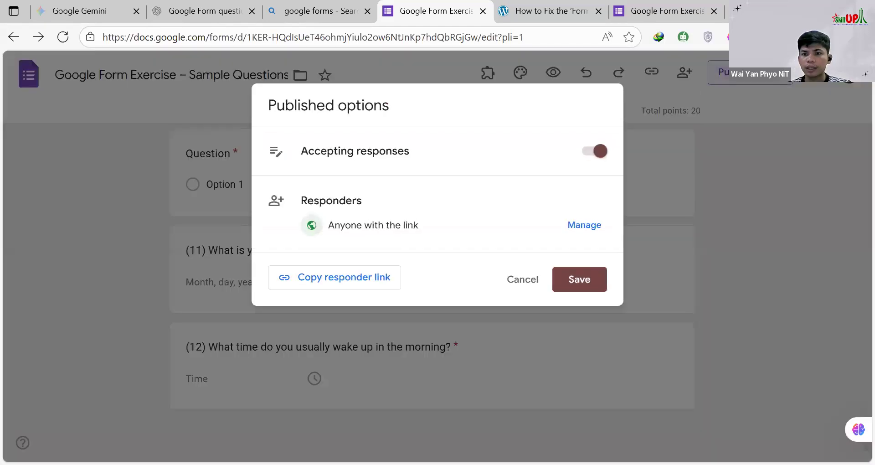
left_click(537, 280)
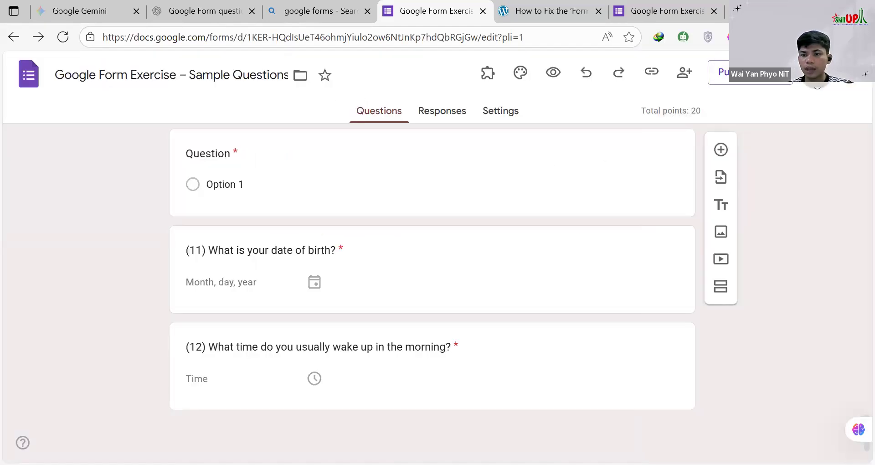
Step: Unpublish the form
left_click(863, 73)
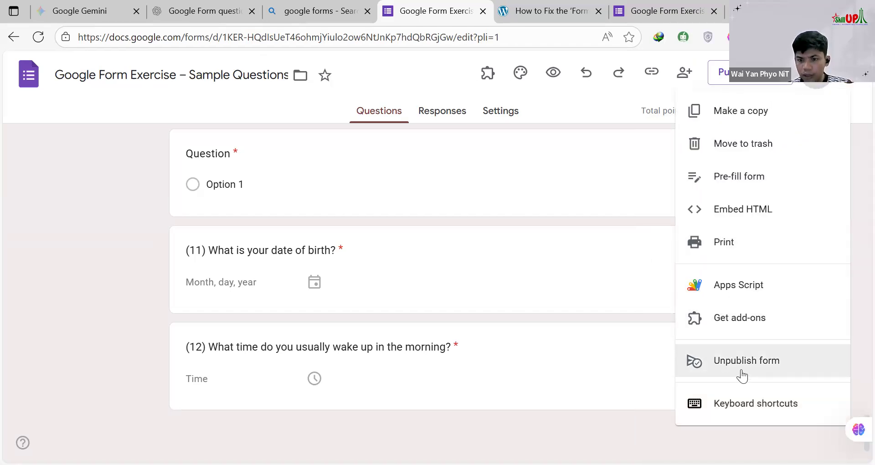
left_click(742, 376)
left_click(549, 212)
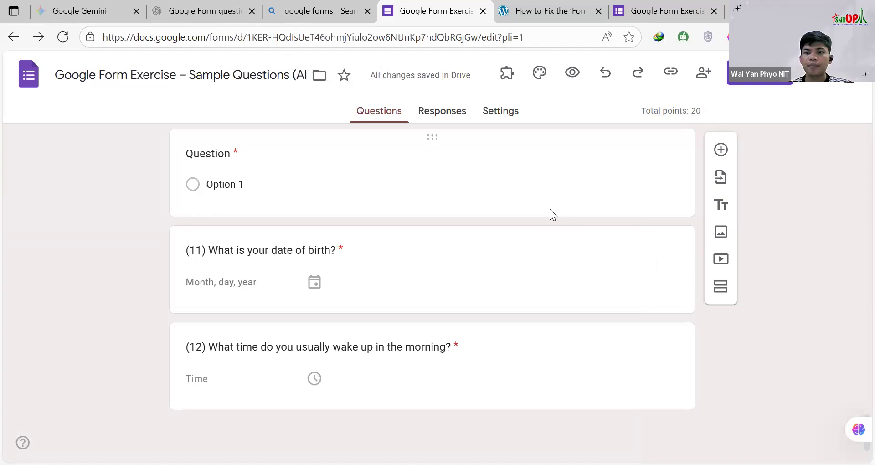
Step: Open the Timer + Proctor add-on's configuration and try to connect the unpublished form to Extendedforms.io
left_click(510, 76)
left_click(523, 117)
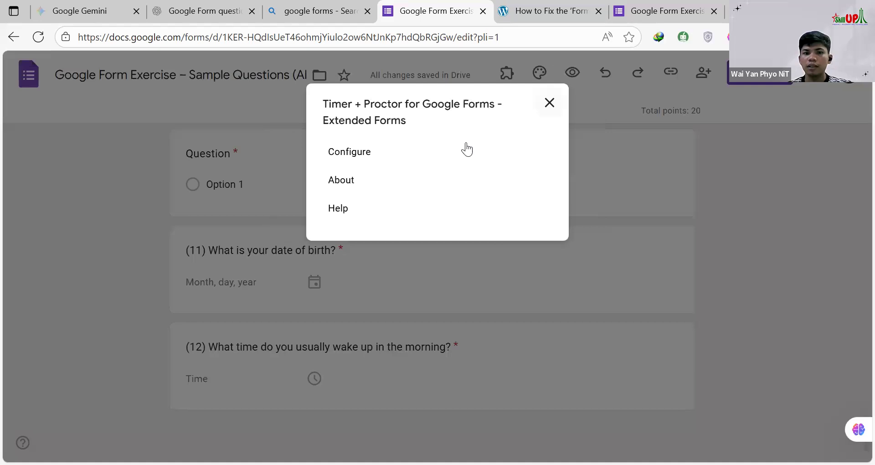
left_click(349, 153)
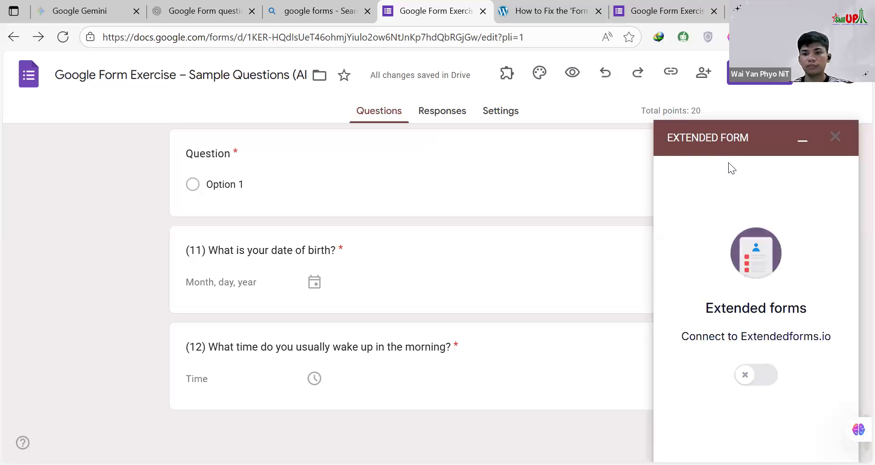
left_click(756, 375)
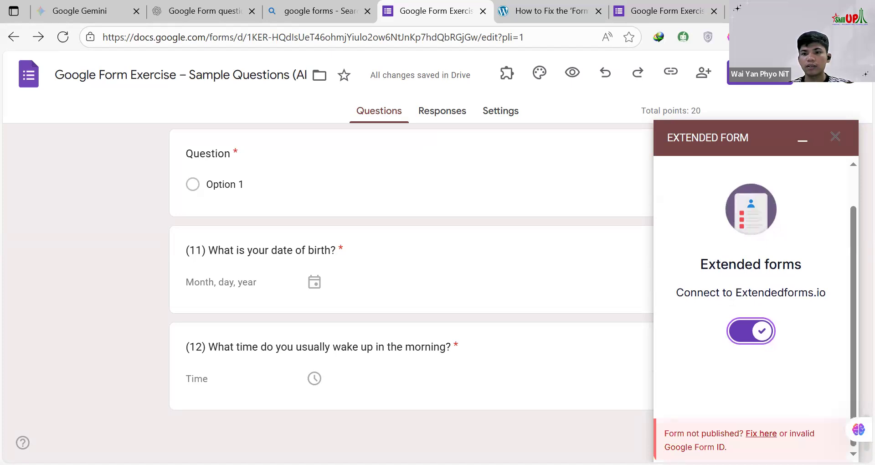
Step: Publish the form for anyone with the link, toggle the Extendedforms.io connection several times and close the Extended Form panel
left_click(753, 82)
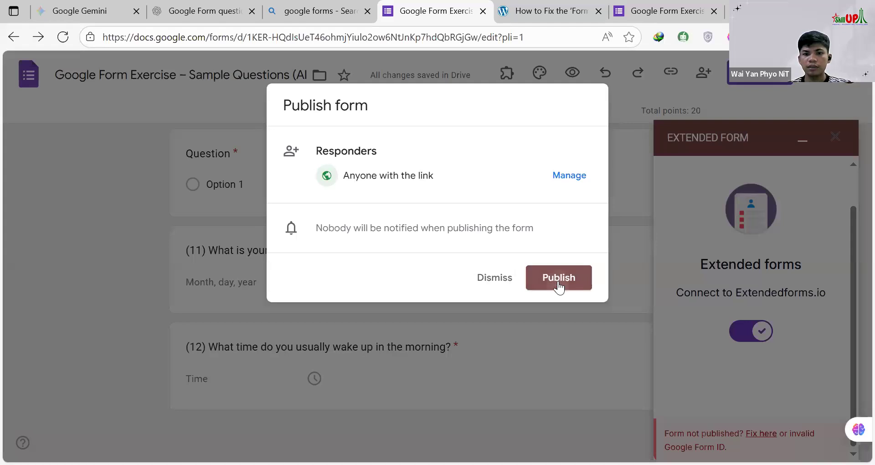
left_click(559, 283)
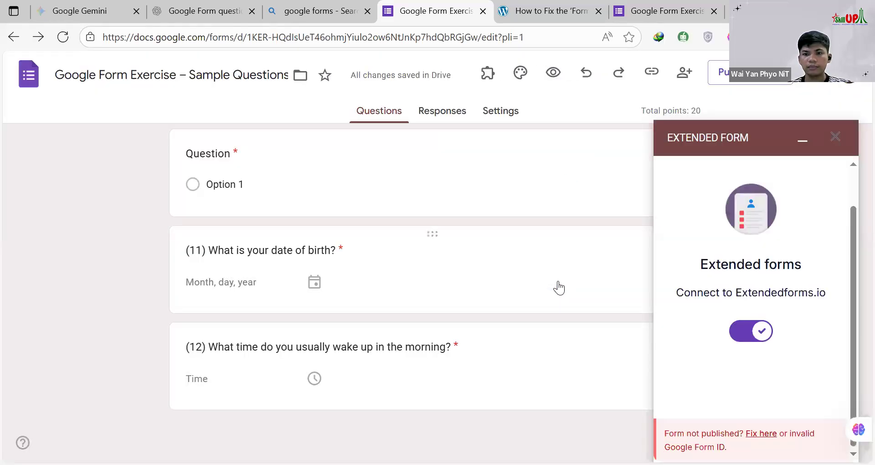
left_click(768, 331)
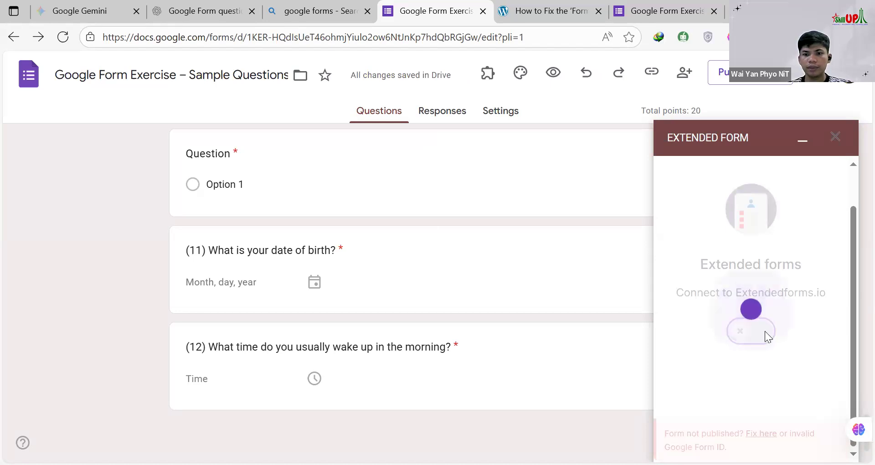
left_click(767, 336)
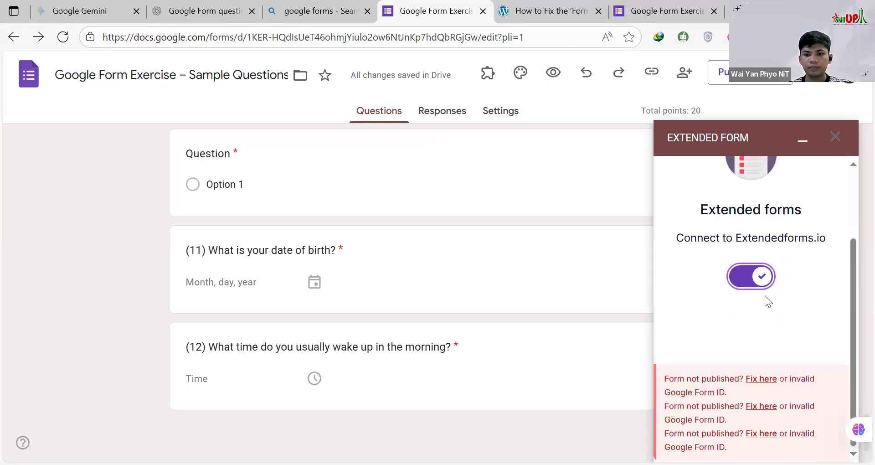
left_click(762, 281)
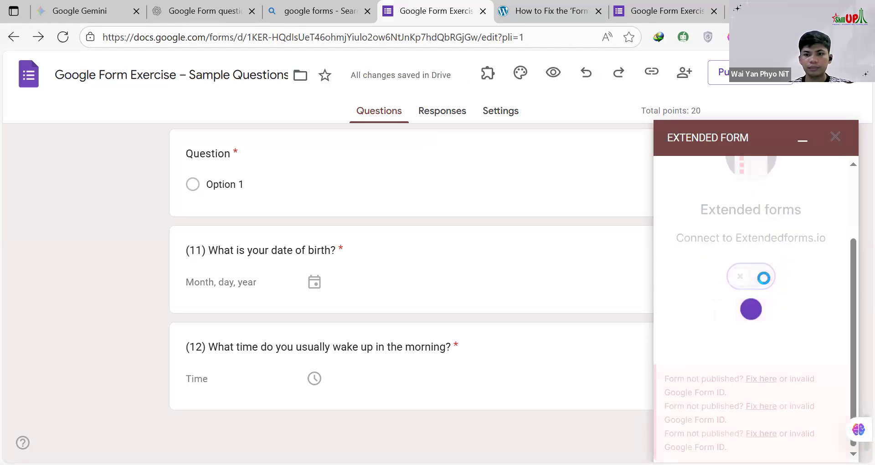
left_click(837, 145)
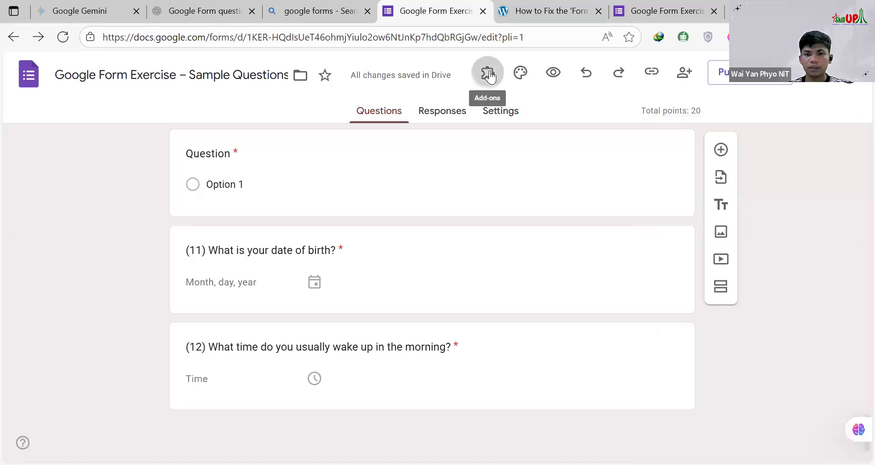
Step: Open the Timer + Proctor add-on's About information and read its description
left_click(488, 74)
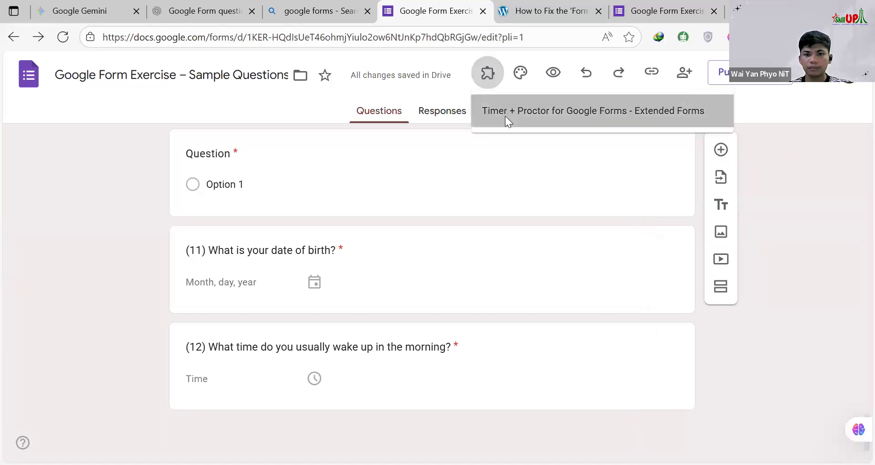
left_click(505, 116)
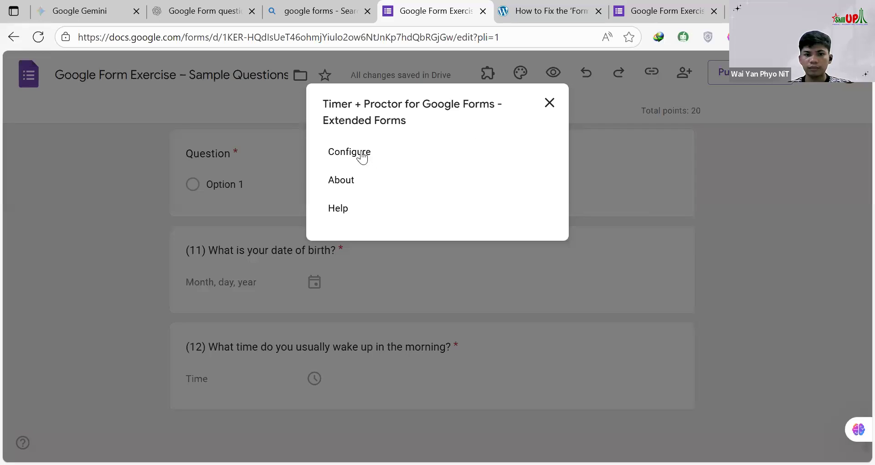
left_click(344, 184)
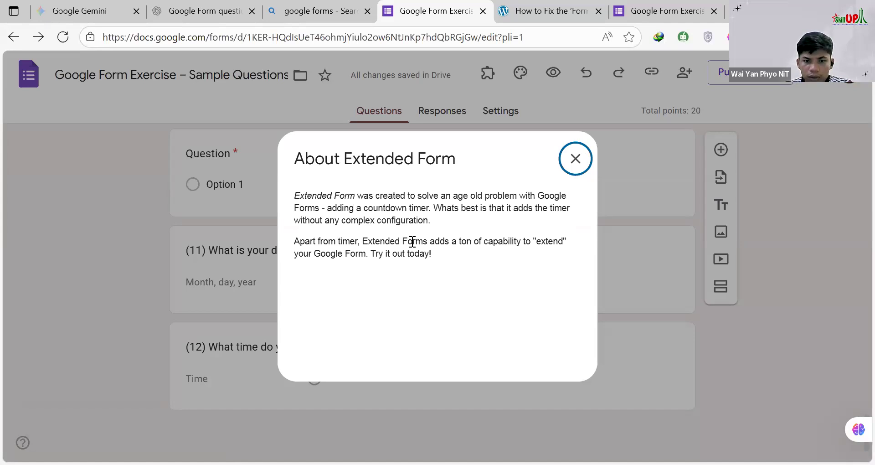
Step: Leave the add-on's description, reopen its configuration, try connecting the published form to Extendedforms.io and close the panel
left_click(501, 88)
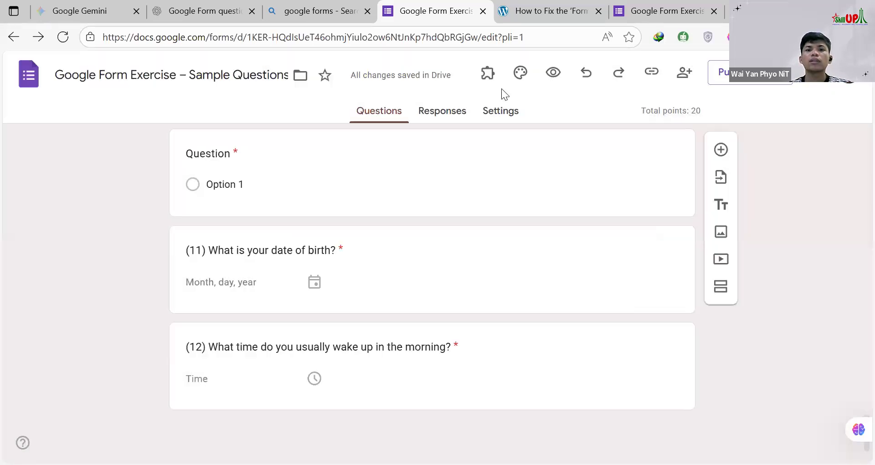
left_click(501, 115)
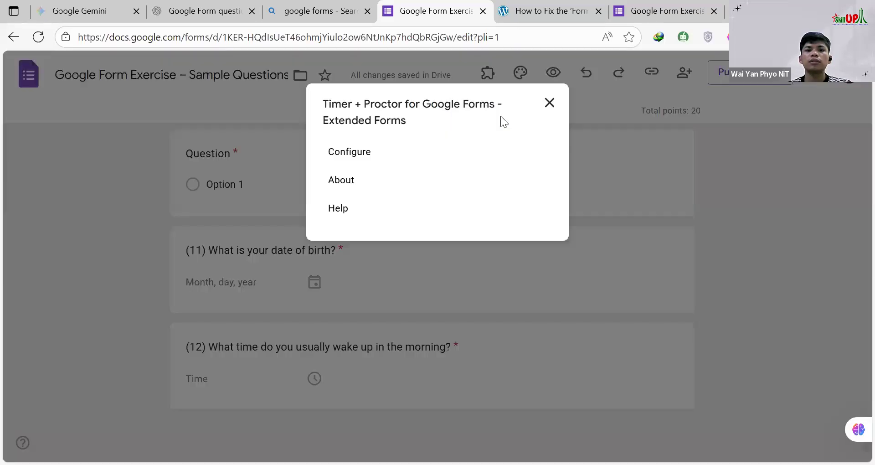
left_click(350, 152)
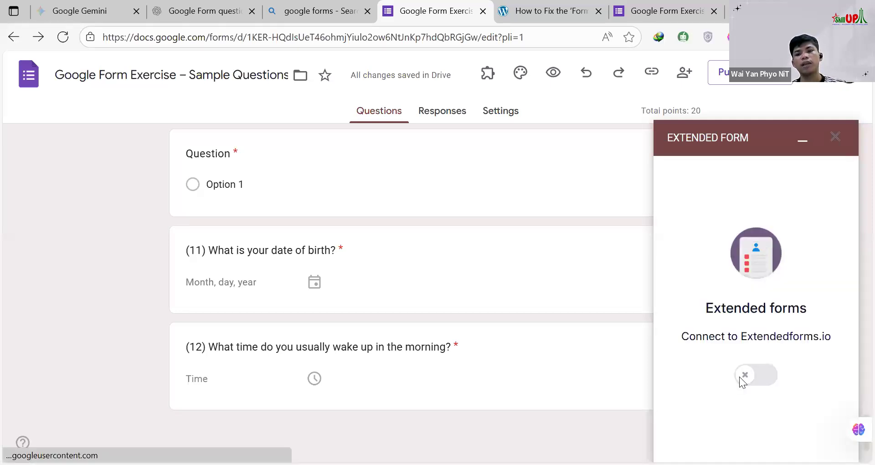
left_click(741, 376)
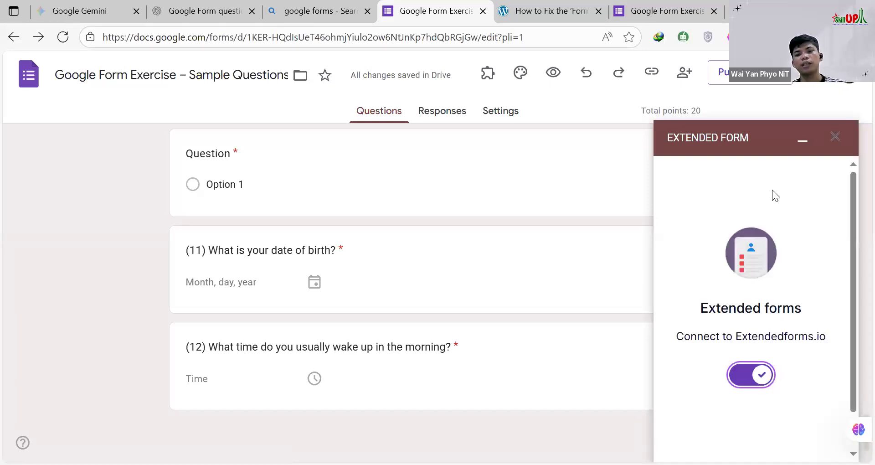
key("ctrl+a")
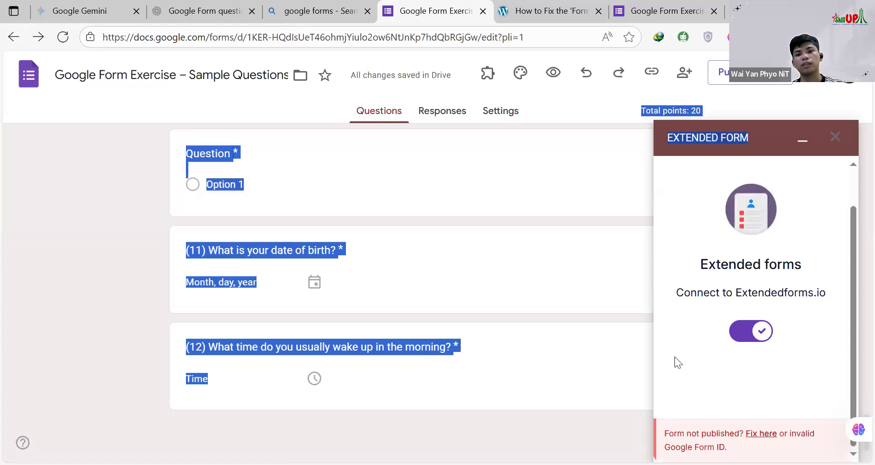
left_click(694, 356)
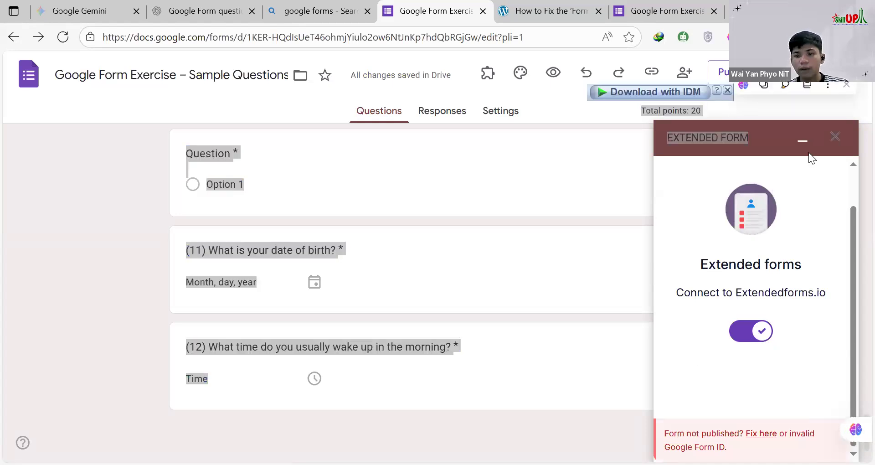
left_click(837, 139)
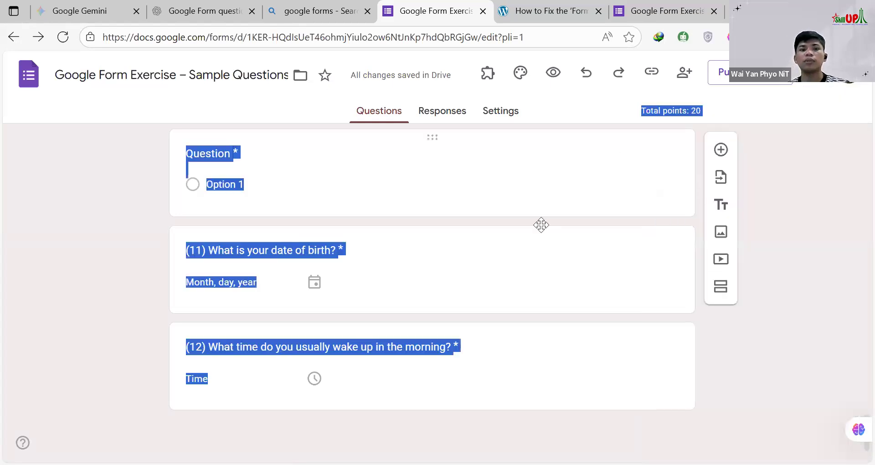
left_click(783, 180)
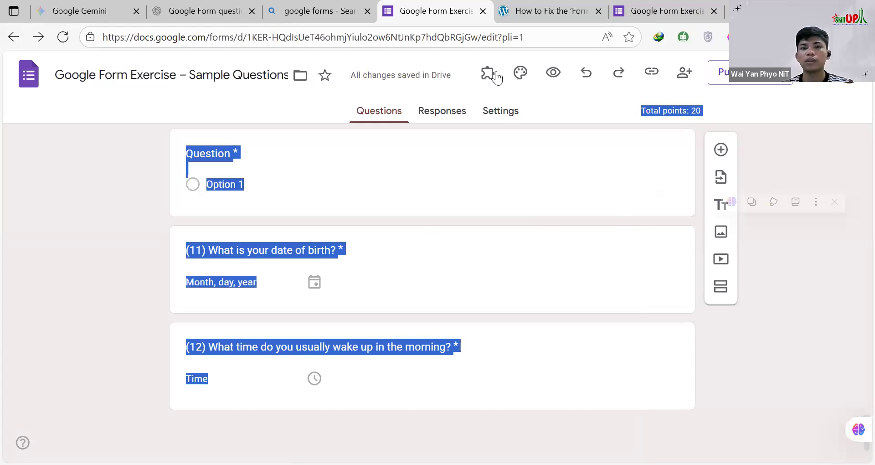
Step: Open the Google Workspace Marketplace from the form and search the add-ons for "Timer"
left_click(816, 75)
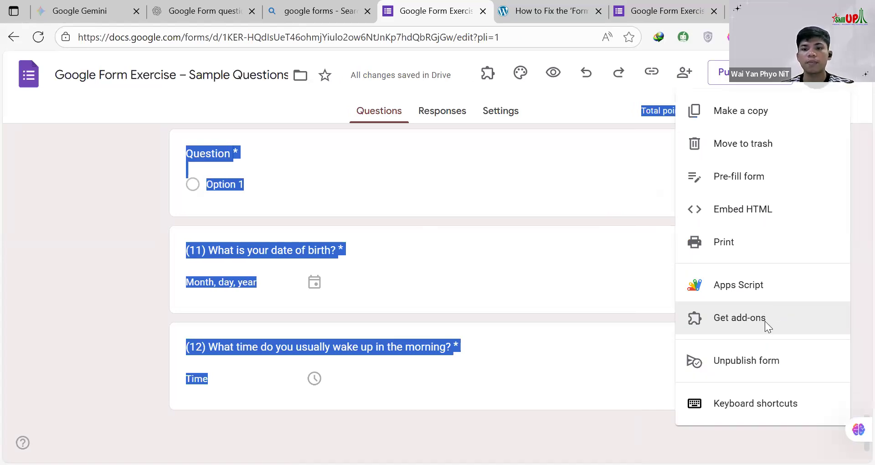
left_click(765, 321)
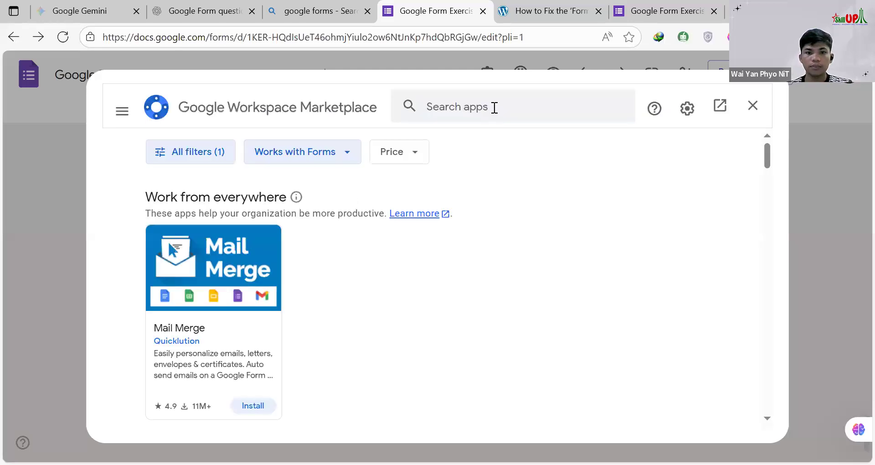
left_click(495, 107)
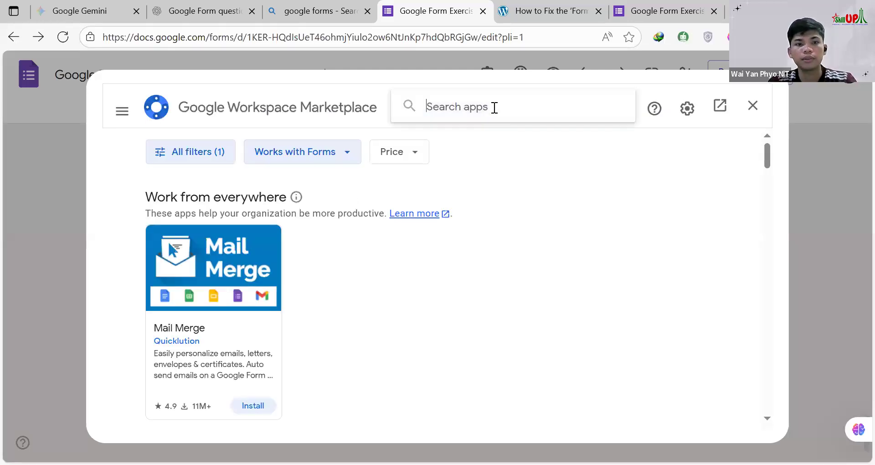
type("Timer")
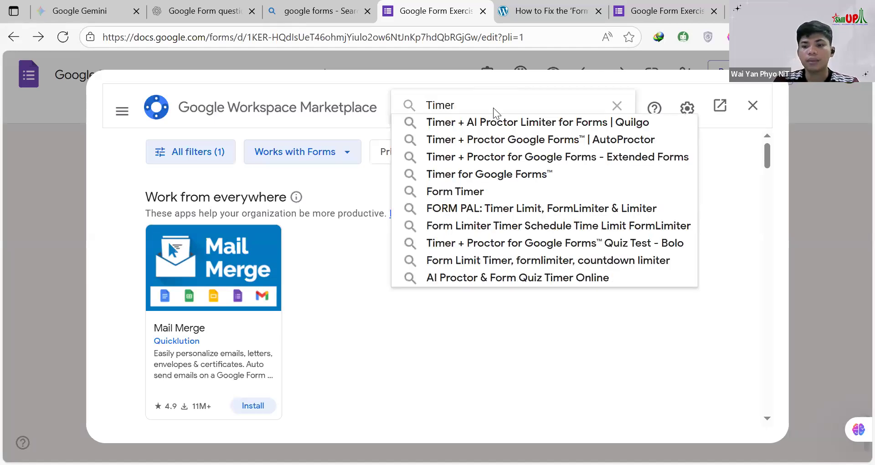
key("Return")
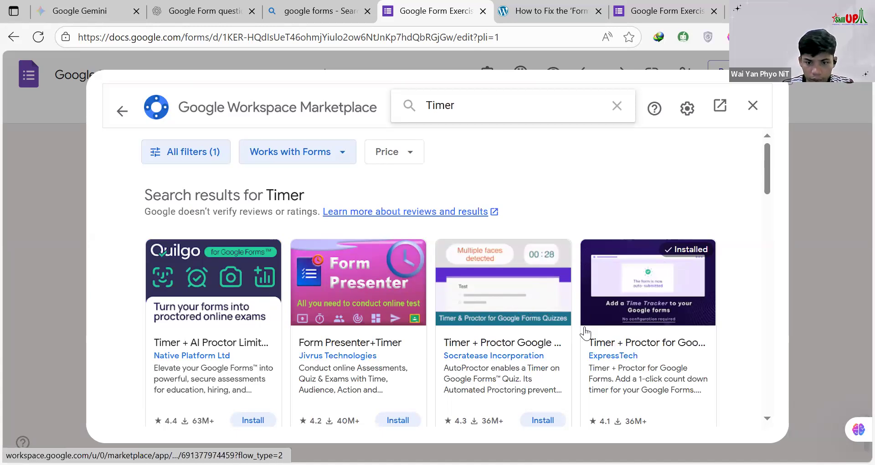
Step: Compare the timer add-ons and install BoloForms' Timer + Proctor for Google Forms, granting the permission it requests
scroll(642, 248, "down", 2)
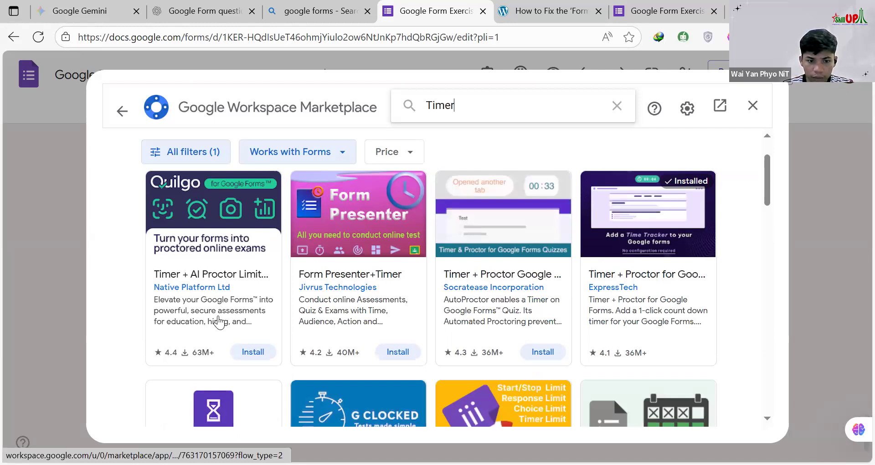
scroll(310, 376, "down", 5)
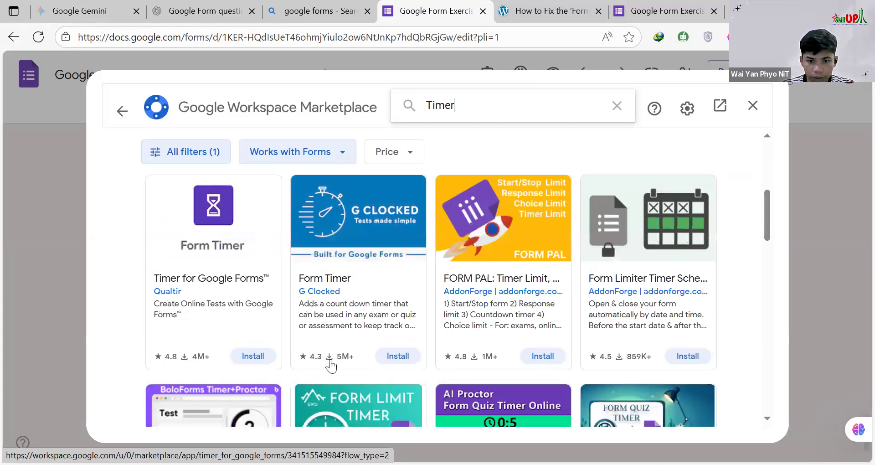
scroll(293, 240, "up", 5)
scroll(293, 241, "down", 5)
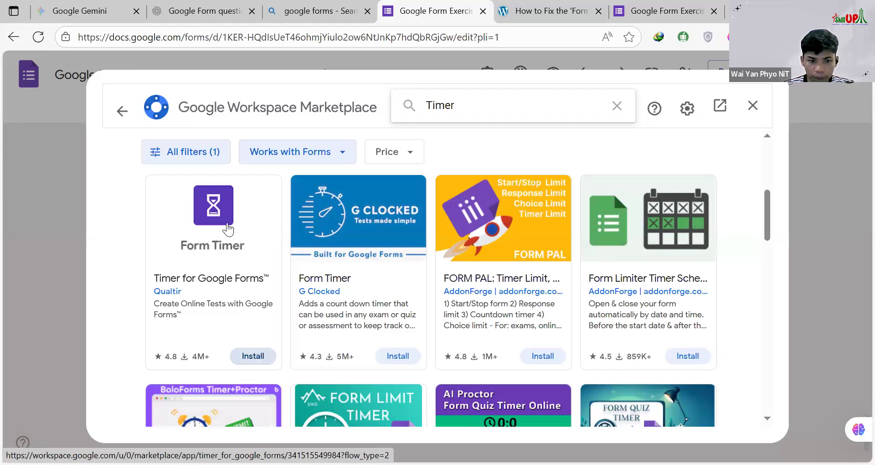
scroll(228, 229, "down", 3)
scroll(228, 229, "down", 2)
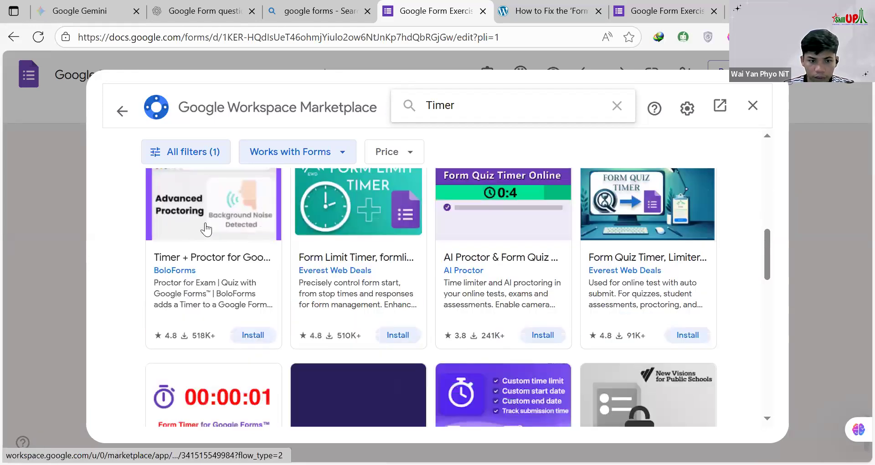
scroll(243, 303, "up", 1)
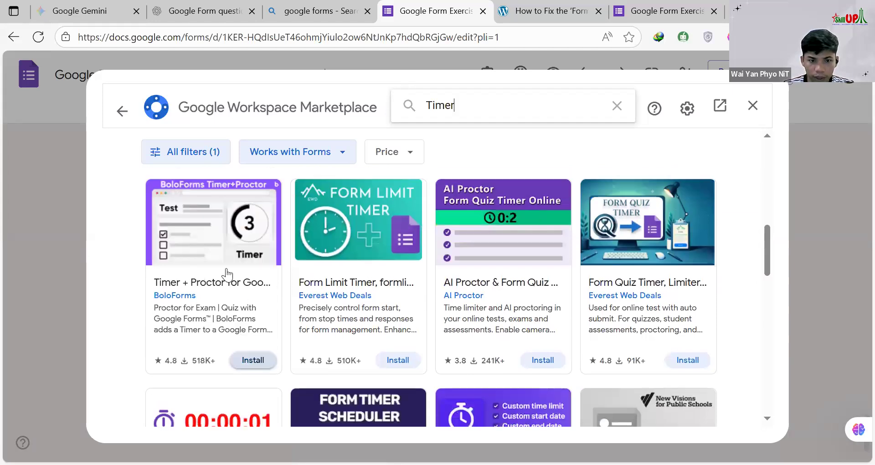
left_click(254, 362)
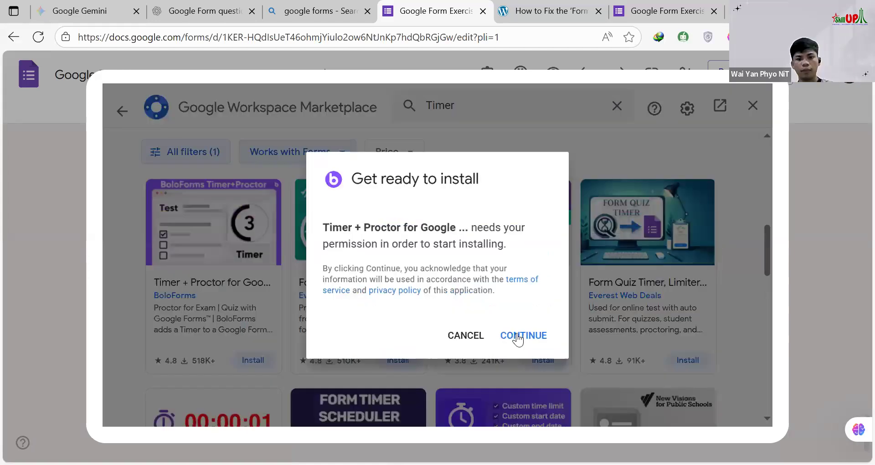
left_click(519, 340)
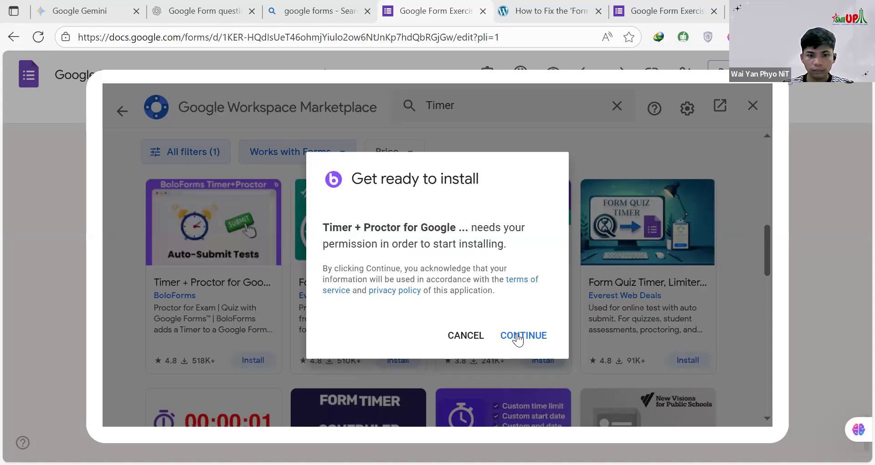
left_click(518, 337)
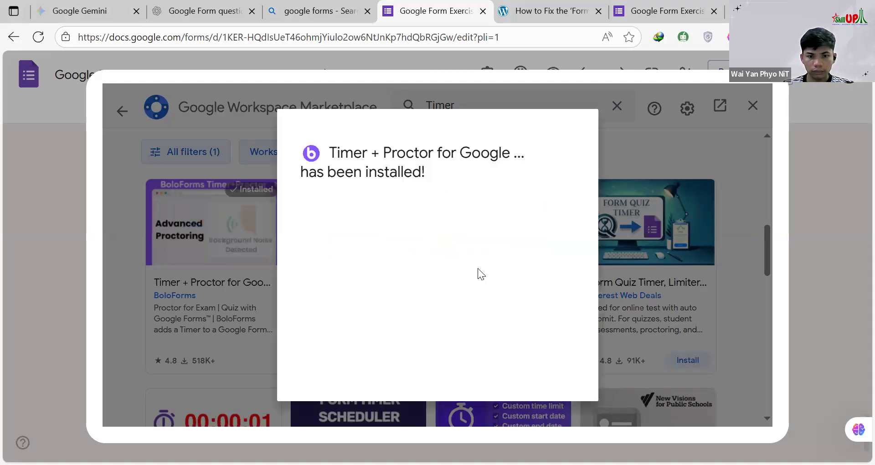
Step: Finish the Timer + Proctor installation and close the Google Workspace Marketplace
scroll(519, 338, "down", 1)
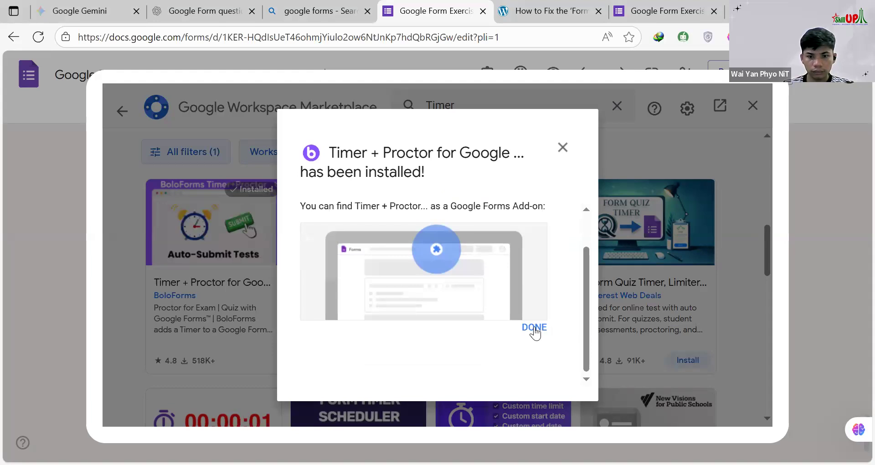
left_click(535, 329)
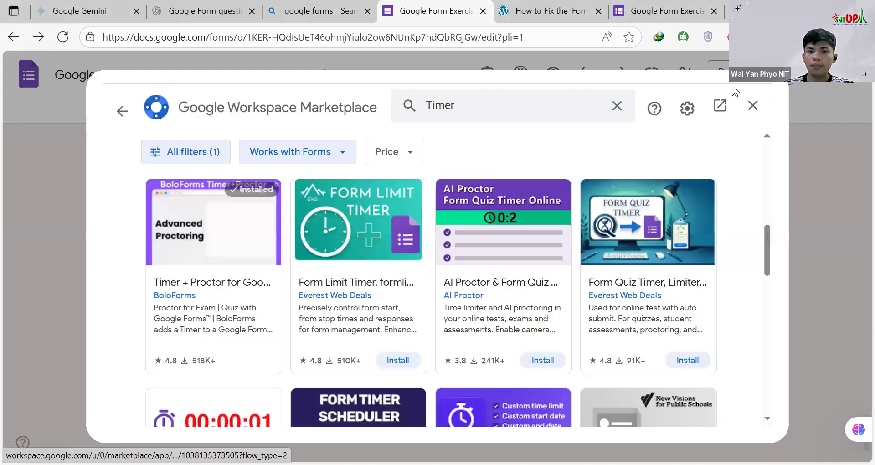
left_click(753, 108)
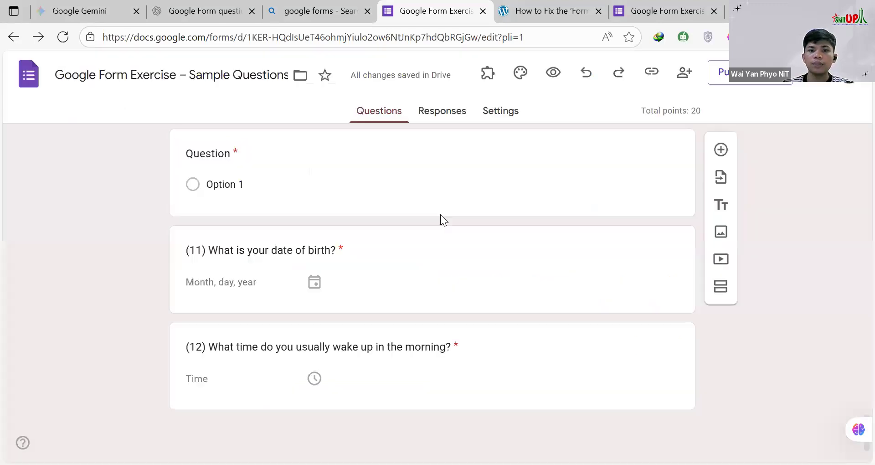
Step: Open the help for BoloForms' Timer + Proctor add-on, follow it to the online documentation and close that page
scroll(521, 212, "up", 5)
scroll(482, 215, "up", 10)
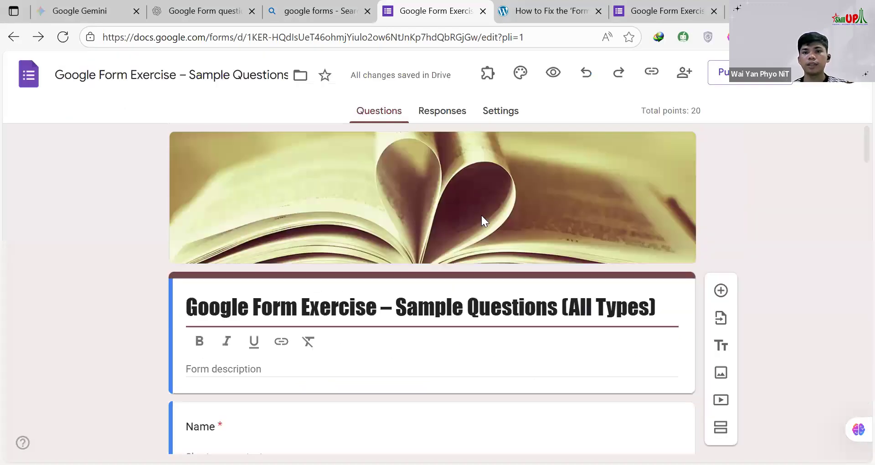
left_click(487, 74)
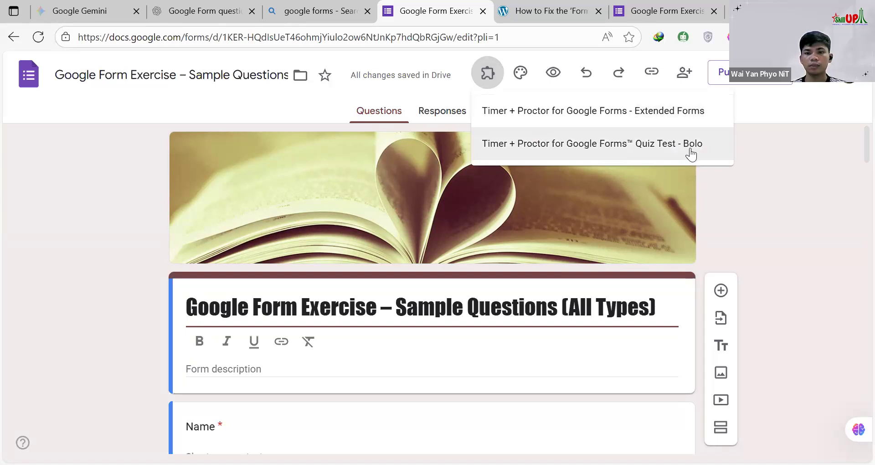
left_click(548, 151)
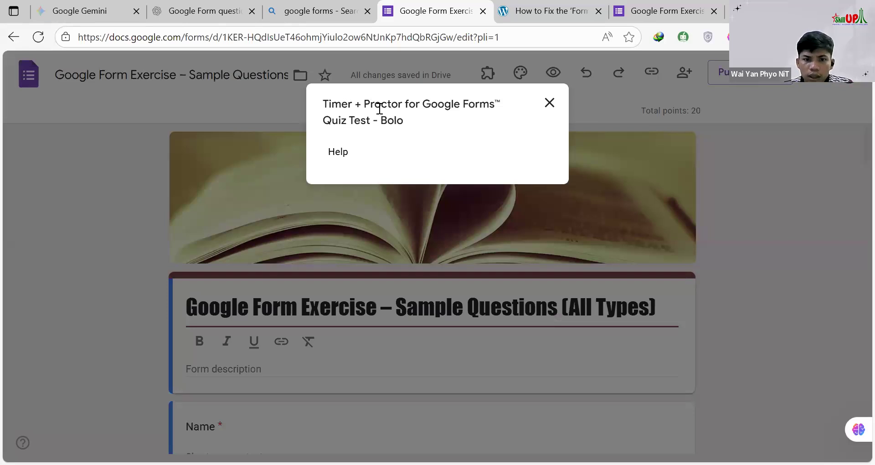
left_click(343, 150)
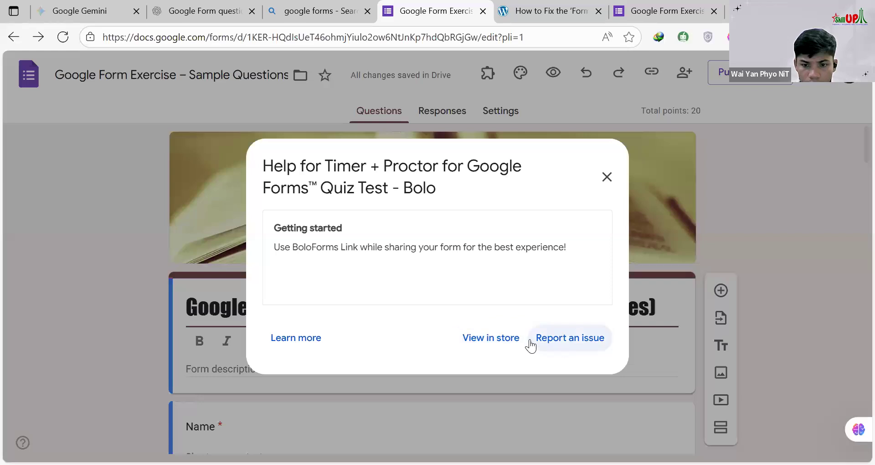
left_click(303, 338)
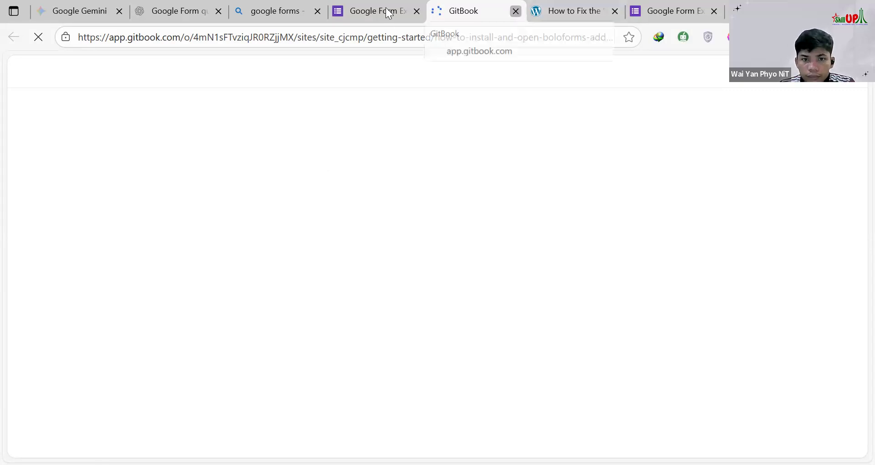
key("ctrl+w")
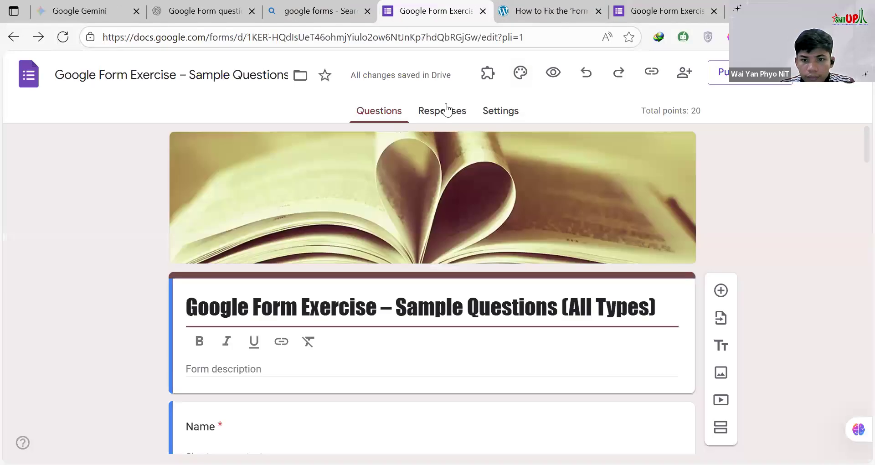
Step: Save the form's published options and check the actions offered by the BoloForms and Extended Forms add-ons
left_click(720, 72)
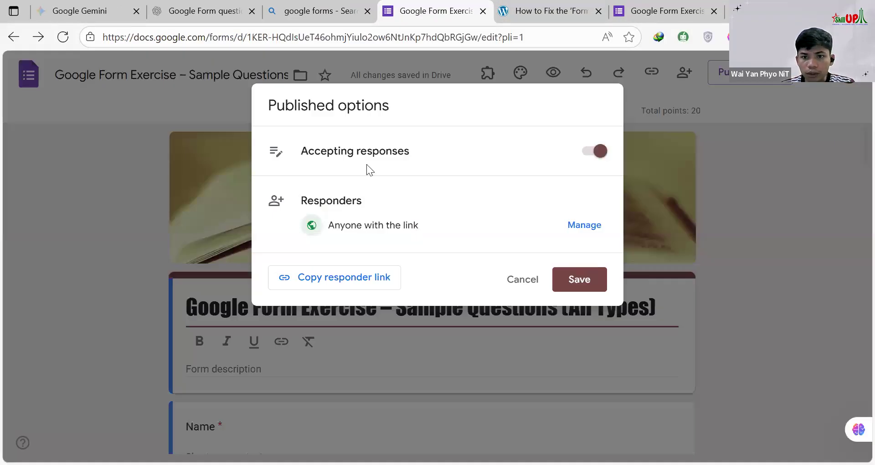
left_click(581, 283)
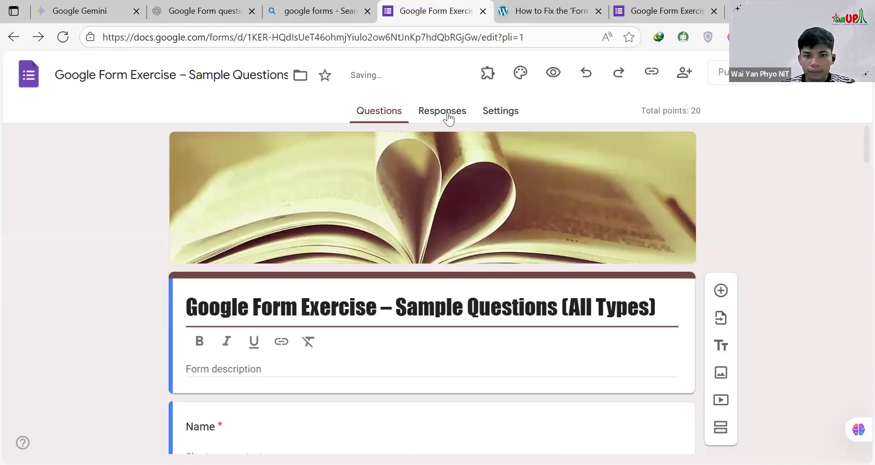
left_click(488, 73)
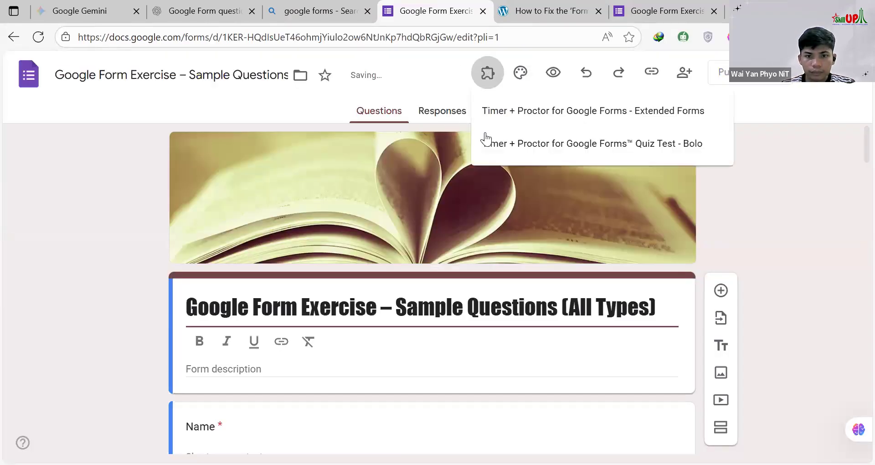
left_click(558, 144)
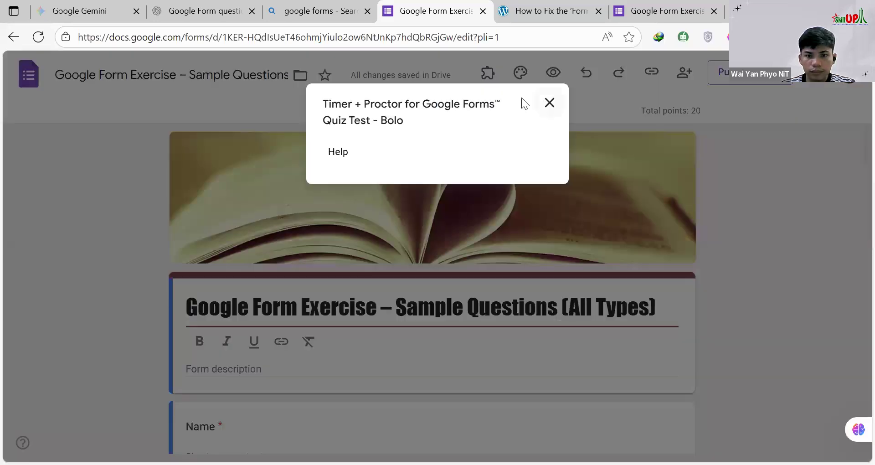
left_click(550, 102)
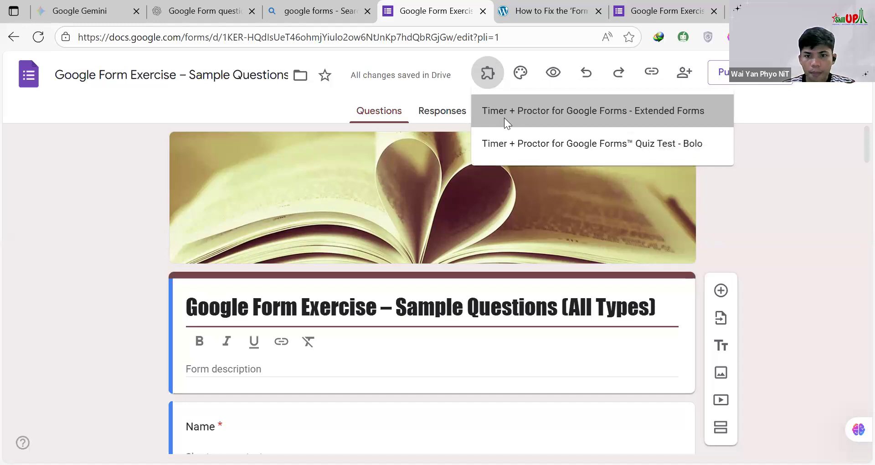
left_click(489, 119)
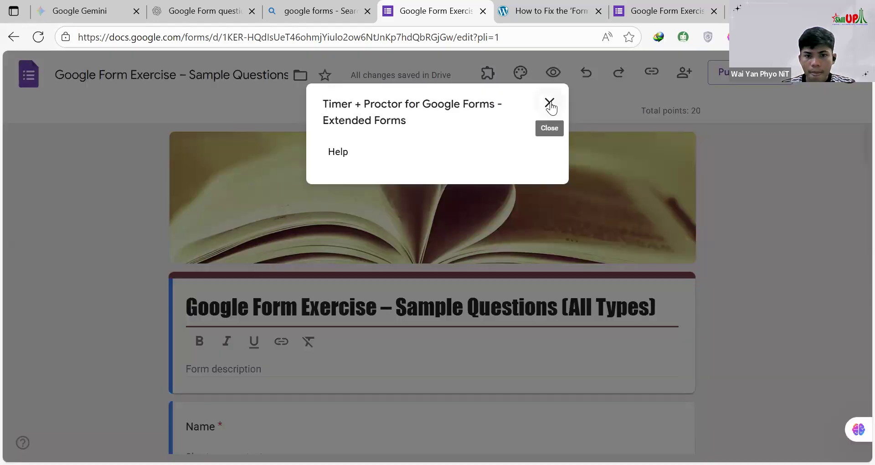
left_click(550, 104)
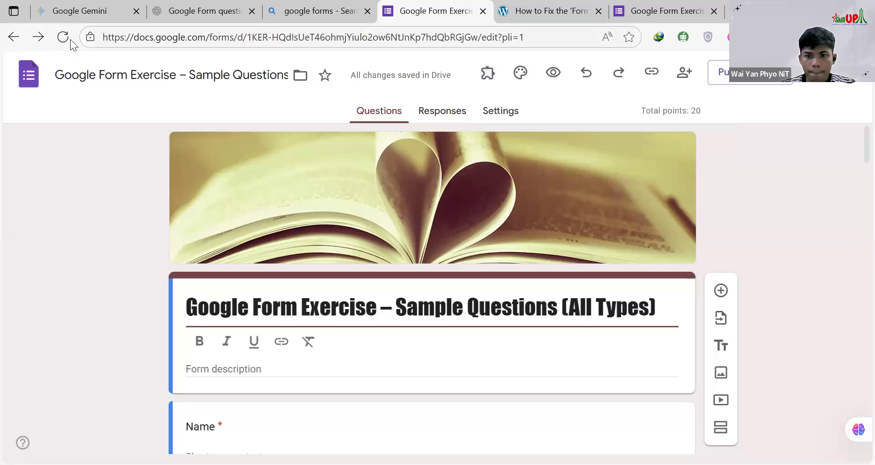
Step: Reload the form editor and close the form preview and the "How to Fix" article
left_click(68, 38)
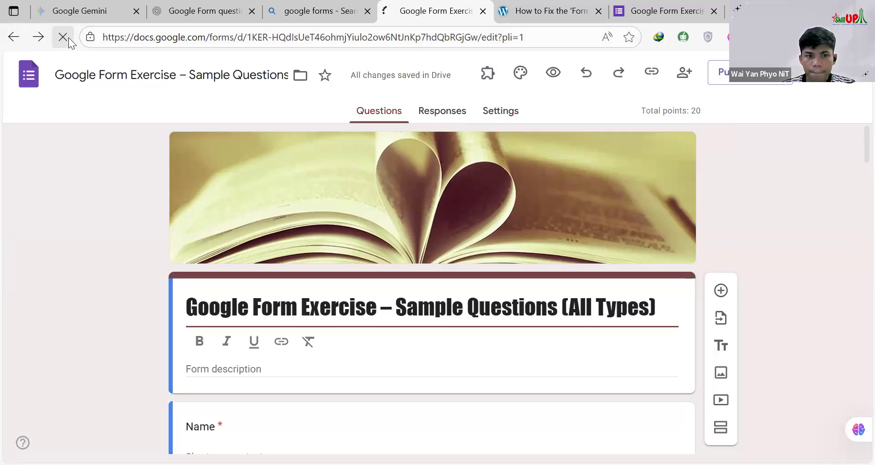
left_click(717, 12)
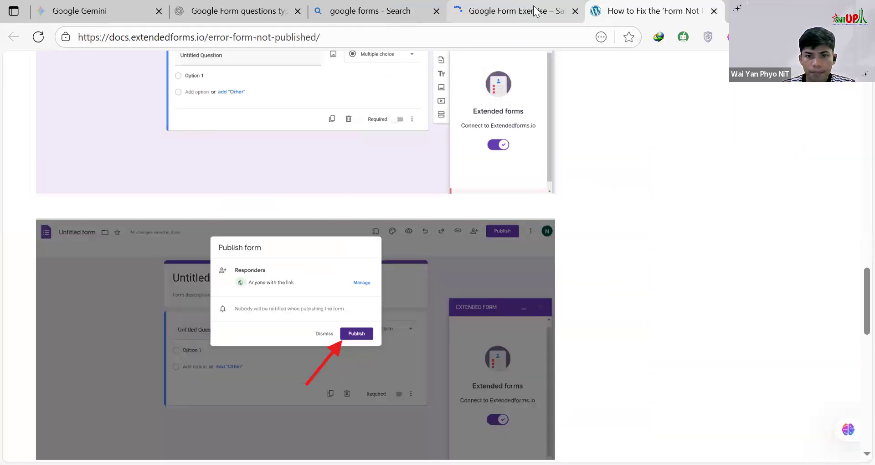
left_click(534, 7)
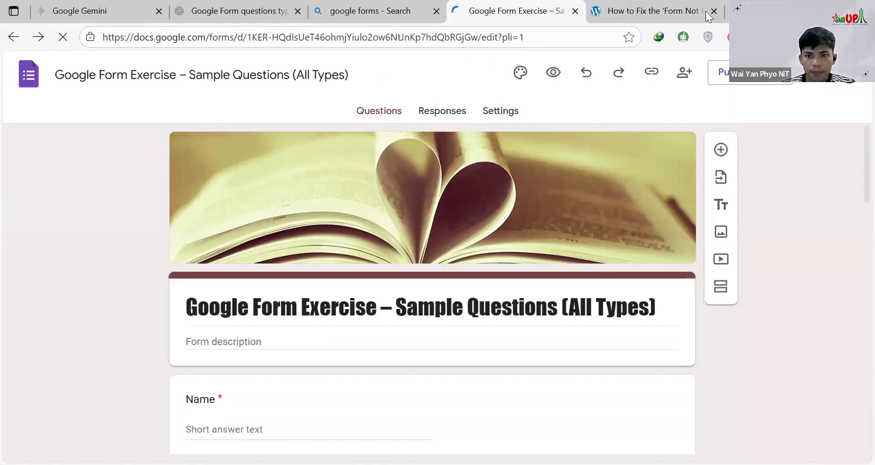
left_click(705, 12)
key("ctrl+w")
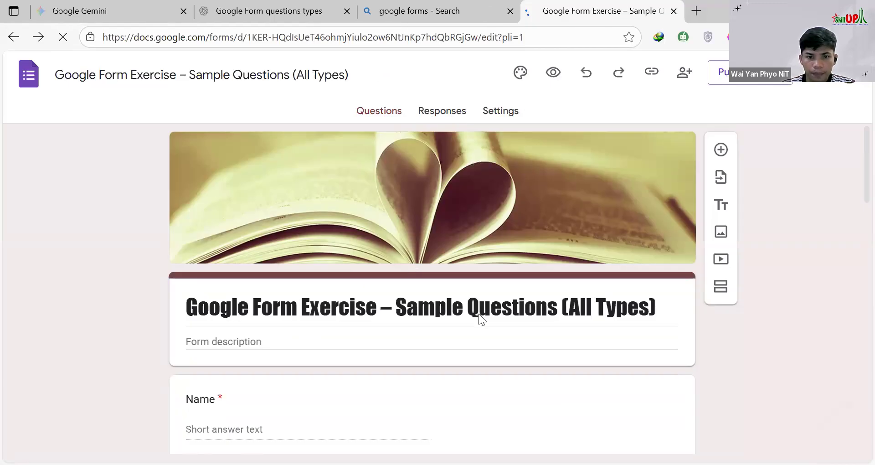
scroll(479, 314, "down", 7)
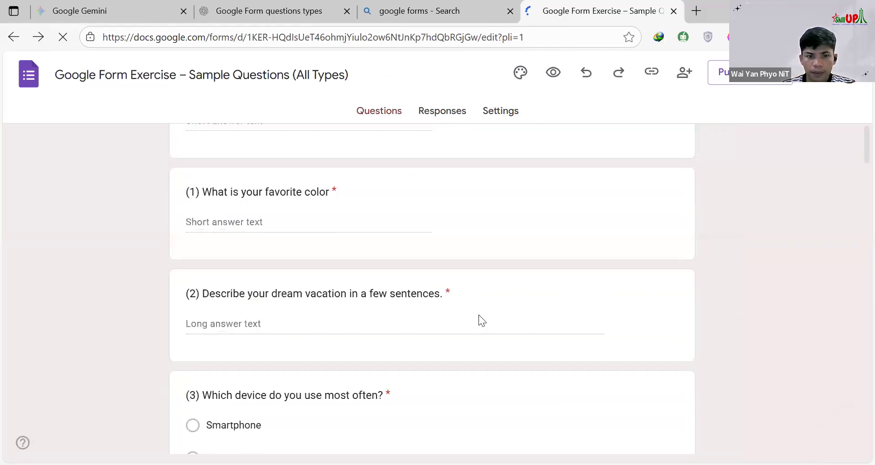
scroll(479, 314, "down", 3)
scroll(514, 314, "down", 15)
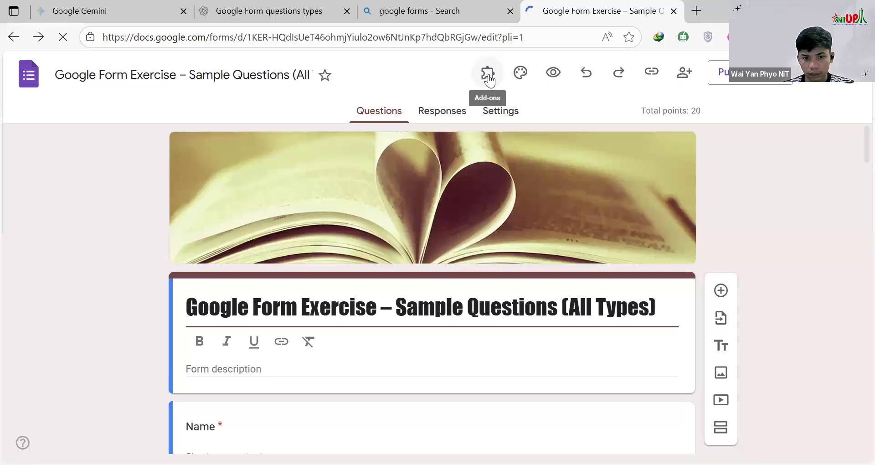
Step: Dismiss the Extended Forms add-on and open the BoloForms Timer + Proctor panel for the form
left_click(488, 73)
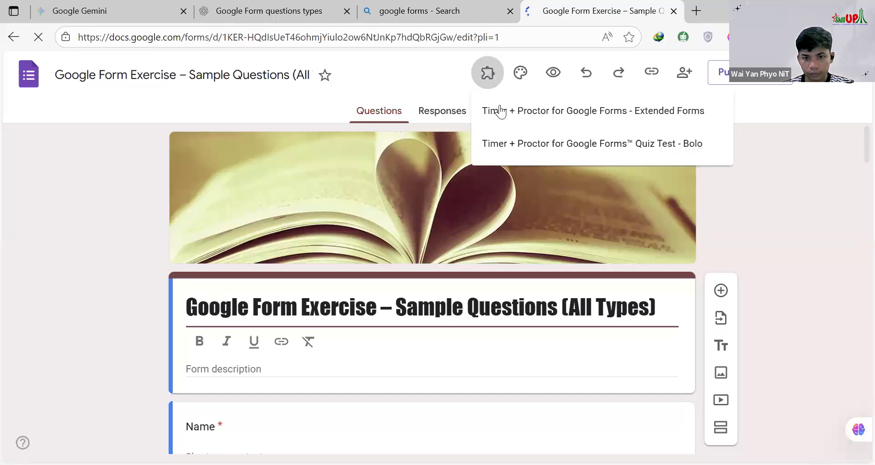
left_click(549, 118)
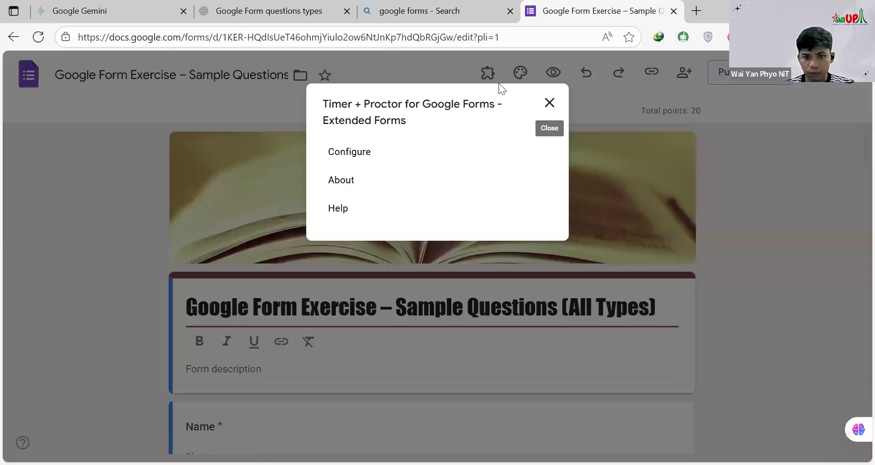
left_click(489, 79)
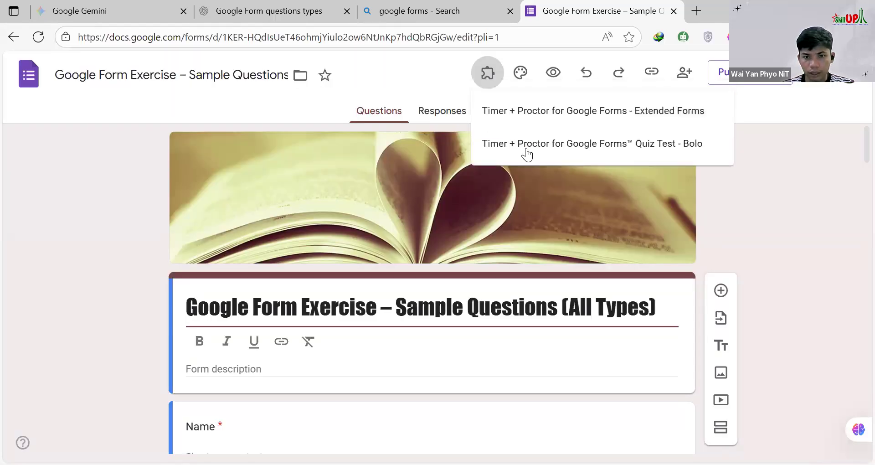
left_click(527, 148)
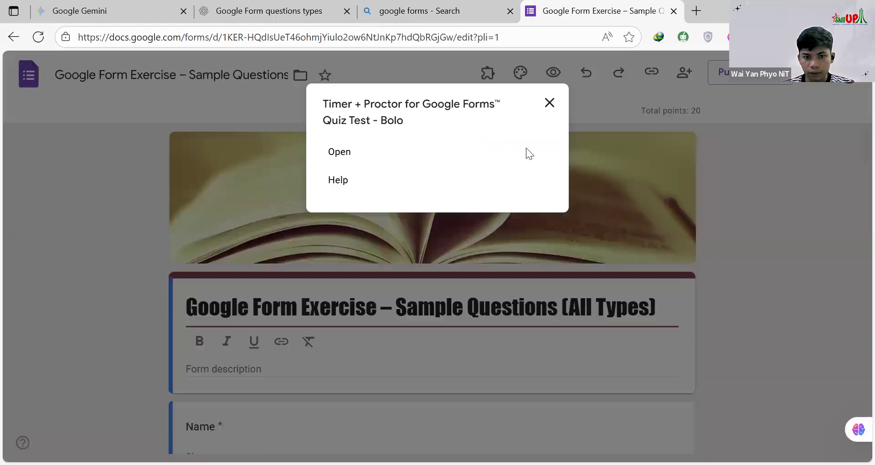
left_click(338, 154)
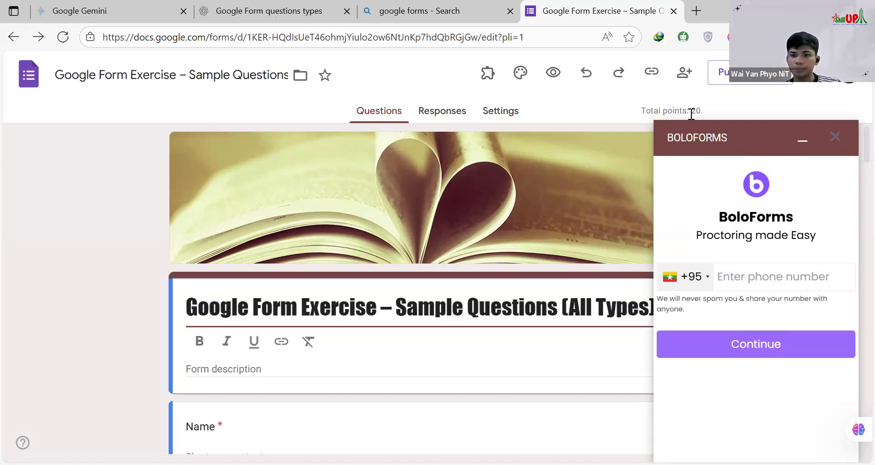
Step: Check the country code choices in the BoloForms registration and try to continue without a phone number
left_click_drag(692, 114, 723, 273)
left_click(735, 283)
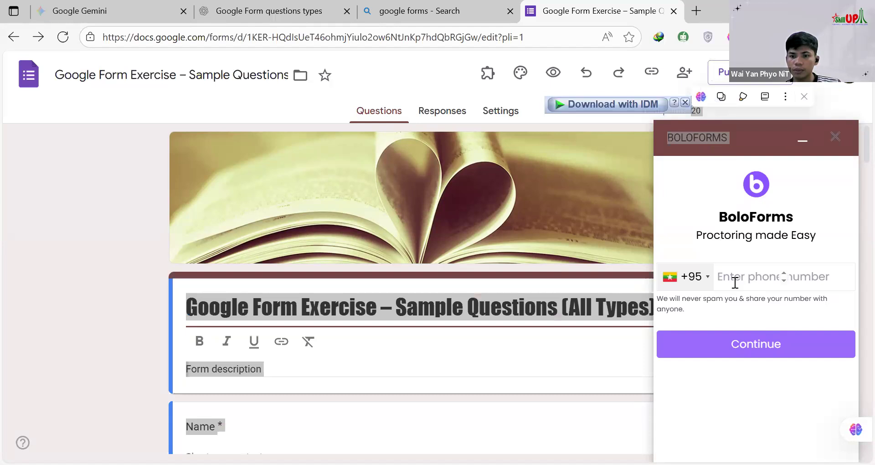
left_click(709, 281)
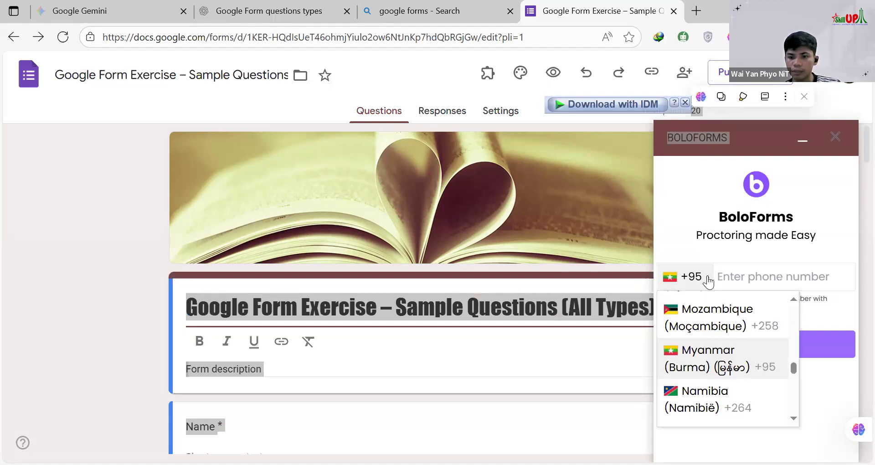
left_click(690, 219)
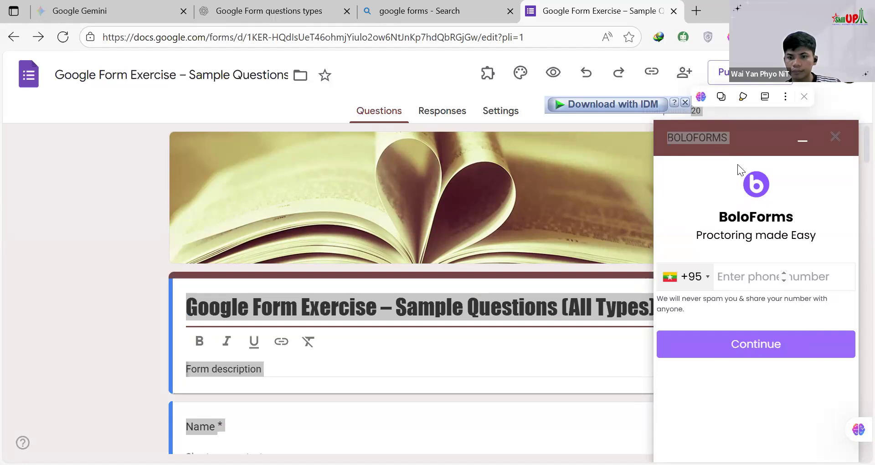
left_click(591, 178)
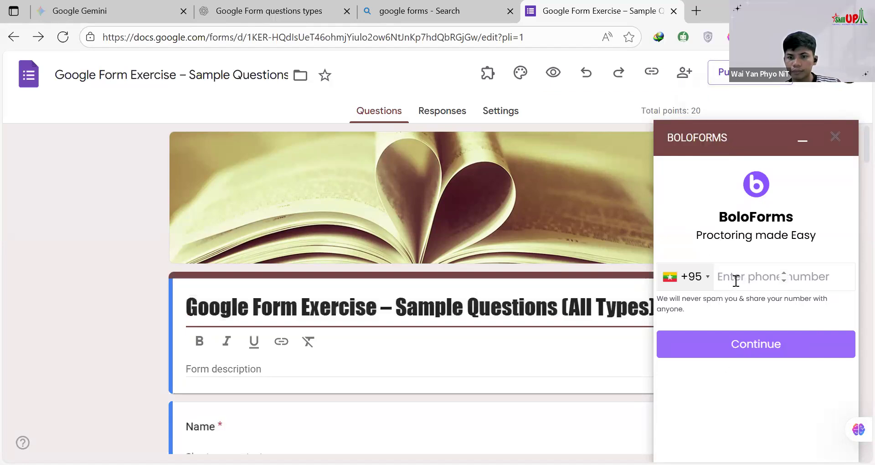
left_click(738, 347)
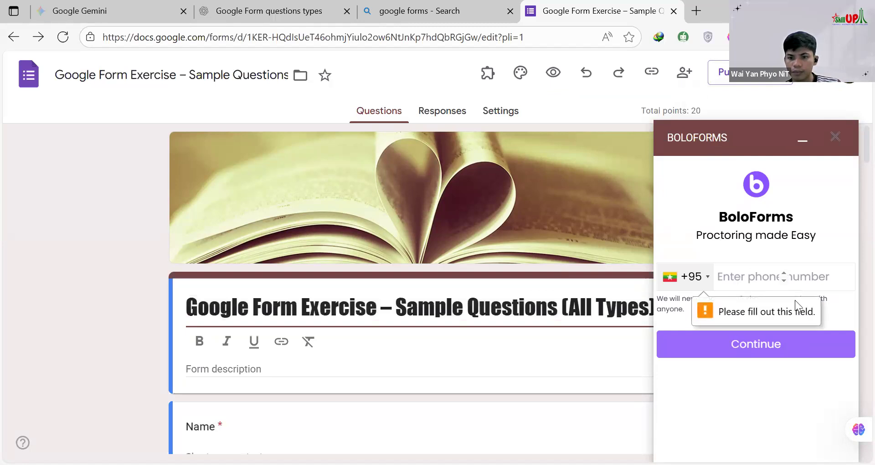
Step: Fill in the phone number in the BoloForms registration
left_click(786, 275)
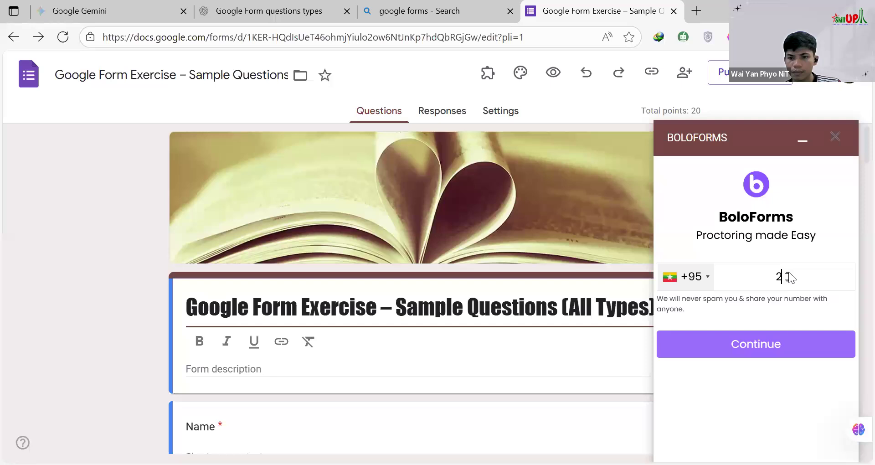
left_click(787, 273)
left_click(787, 272)
left_click(797, 280)
left_click(785, 276)
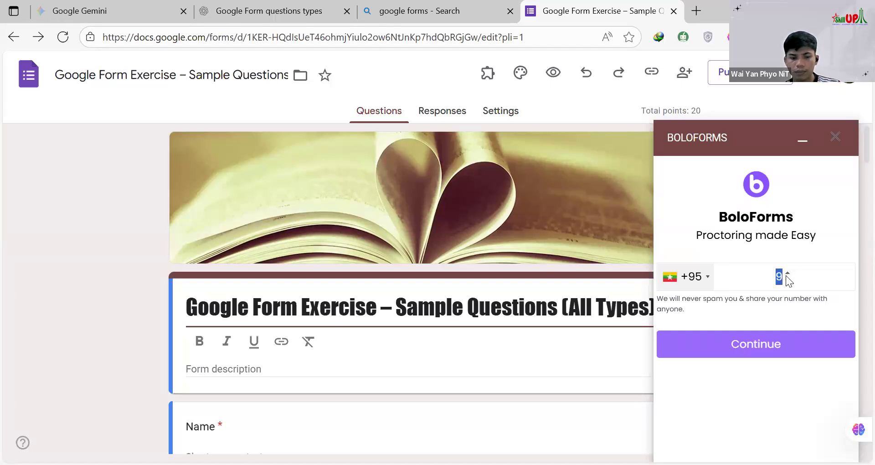
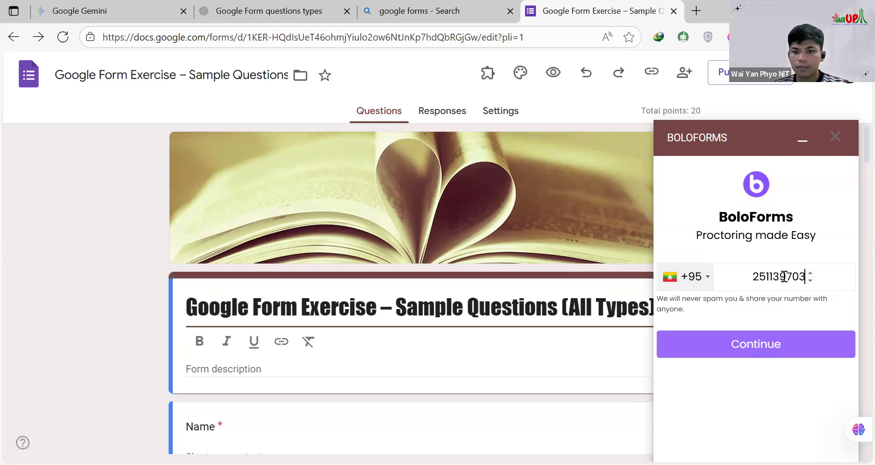
Step: Submit the BoloForms registration and close the BoloForms panel
left_click(756, 349)
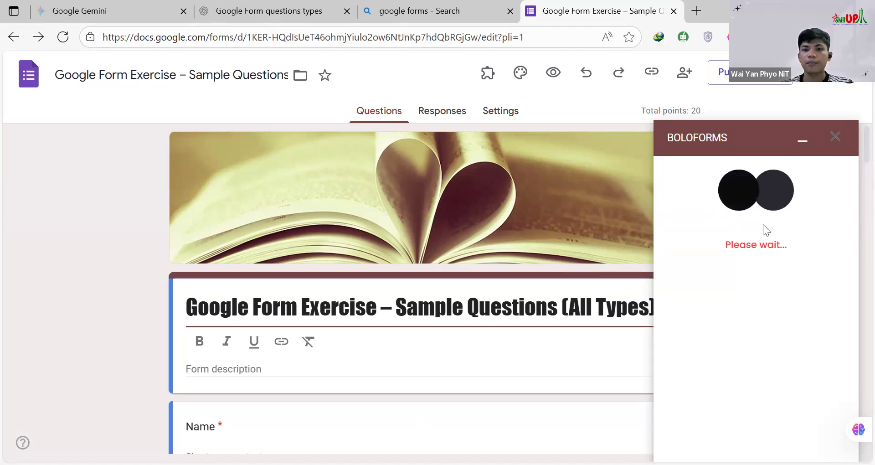
left_click(835, 136)
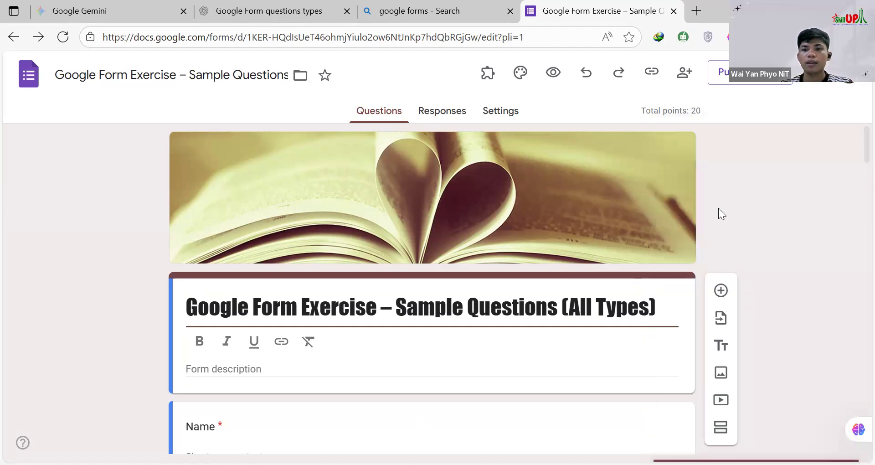
Step: Open the Google Workspace Marketplace from the form editor and search for "timer" add-ons
left_click(487, 73)
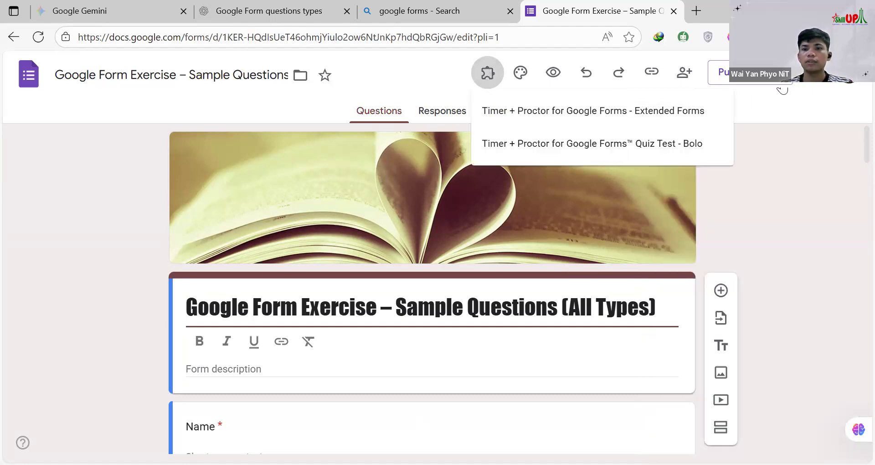
left_click(823, 74)
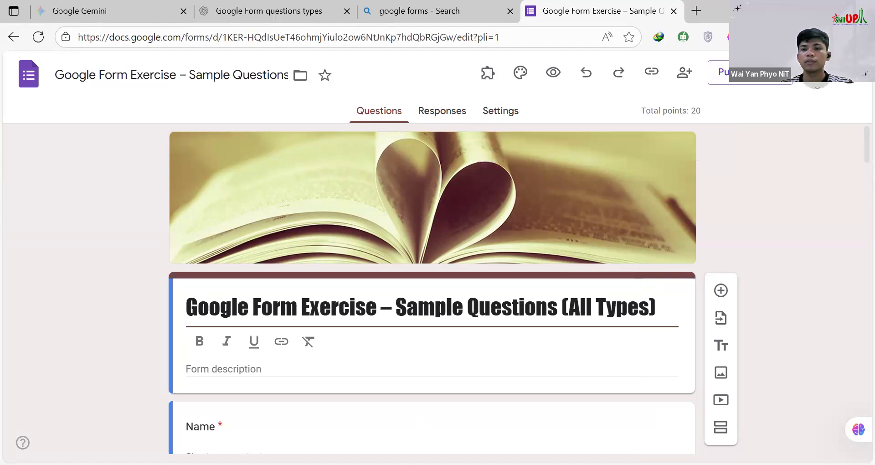
left_click(816, 72)
left_click(736, 318)
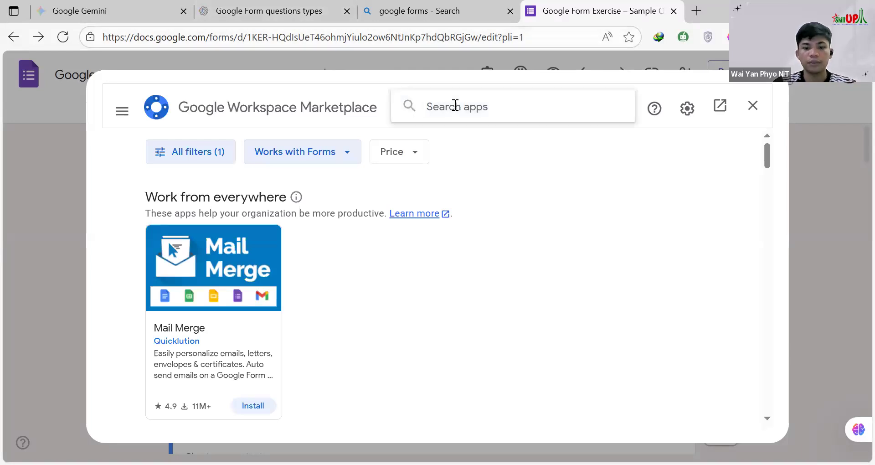
type("timer")
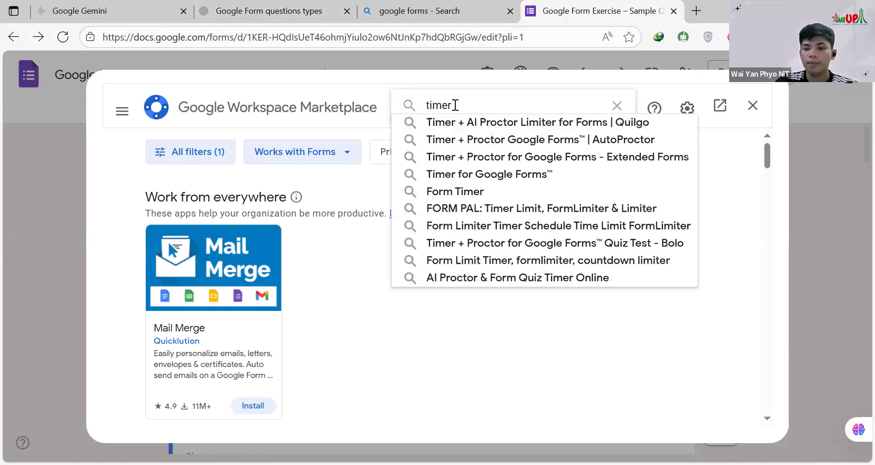
key("Return")
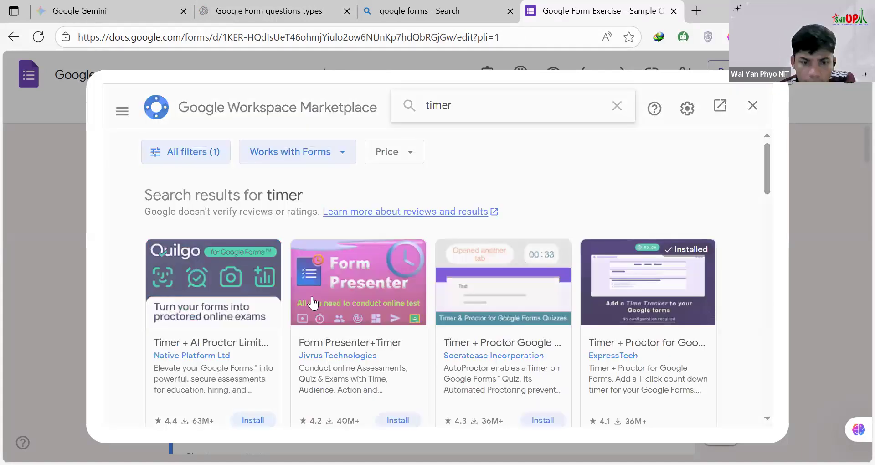
Step: Install the Timer for Google Forms add-on by Qualtir from the search results and close the Marketplace
scroll(369, 294, "down", 3)
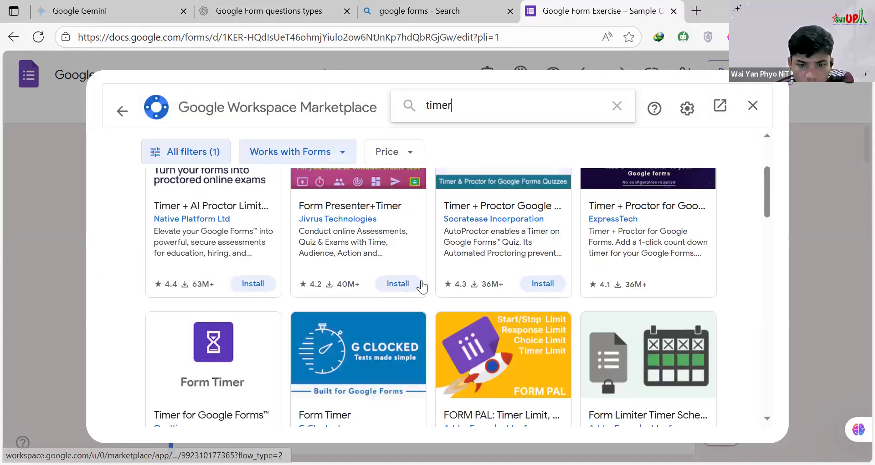
scroll(524, 294, "down", 1)
scroll(351, 291, "down", 2)
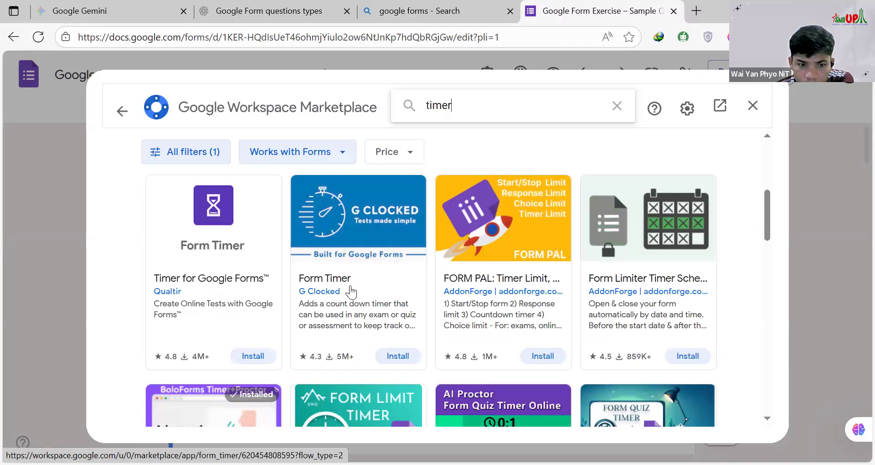
scroll(200, 297, "up", 2)
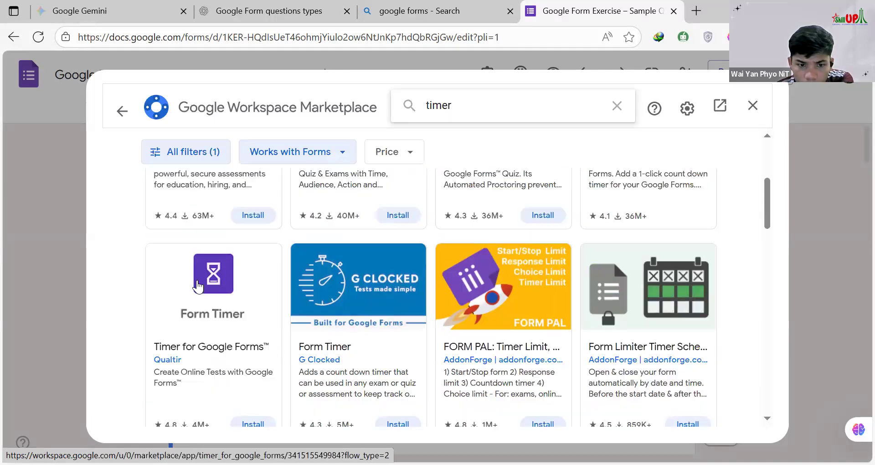
scroll(198, 286, "down", 2)
scroll(211, 267, "down", 2)
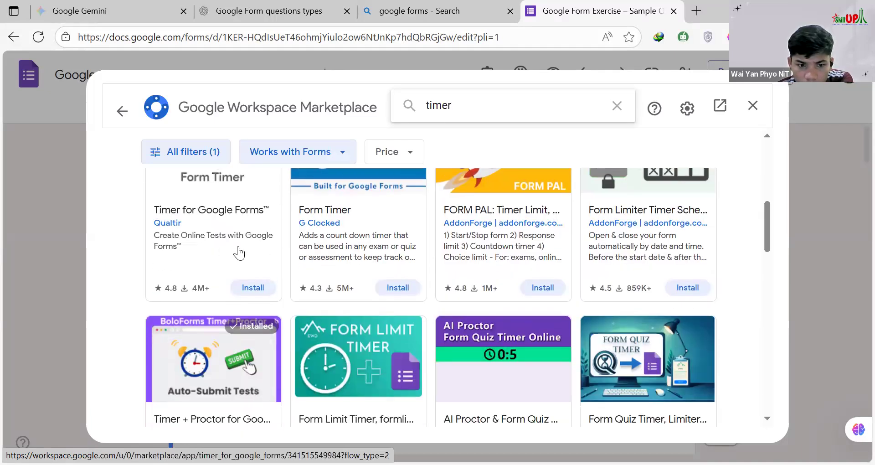
scroll(223, 246, "up", 2)
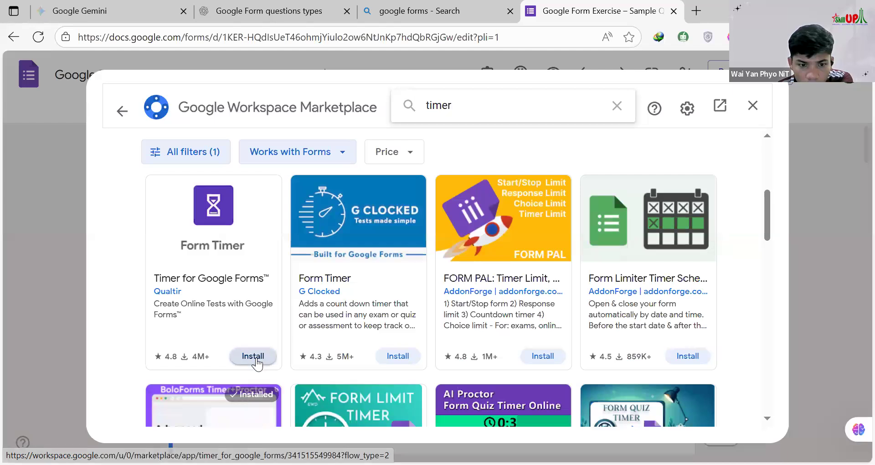
left_click(254, 357)
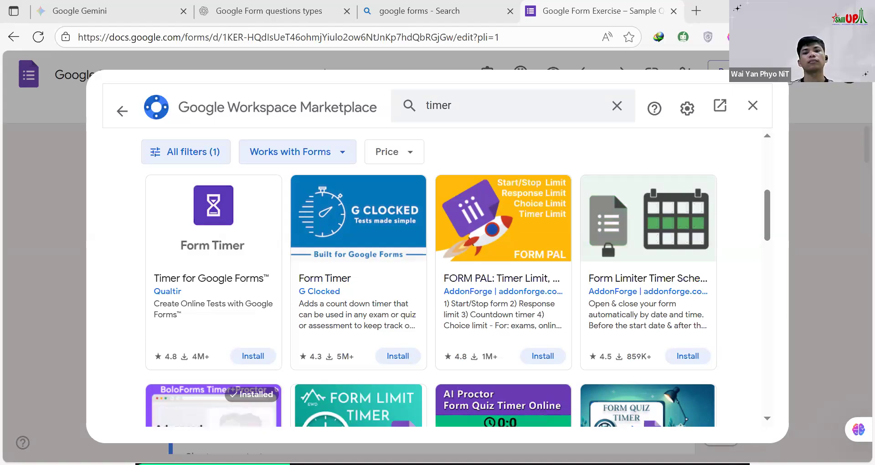
left_click(430, 266)
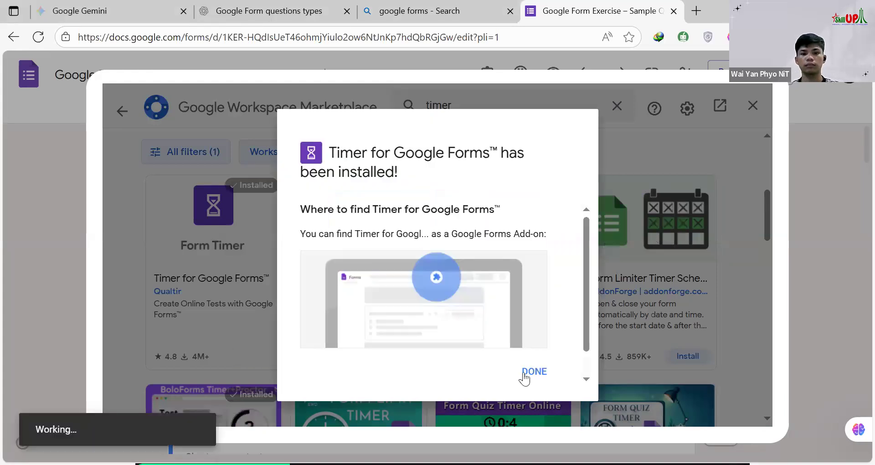
left_click(532, 373)
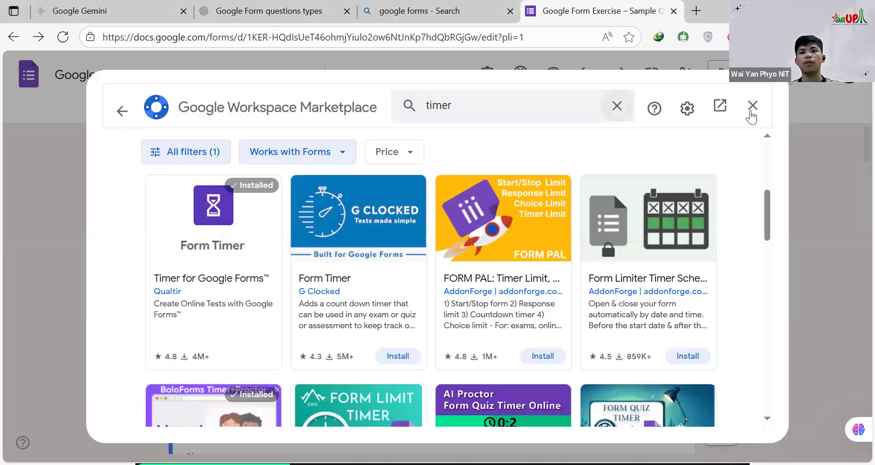
left_click(753, 106)
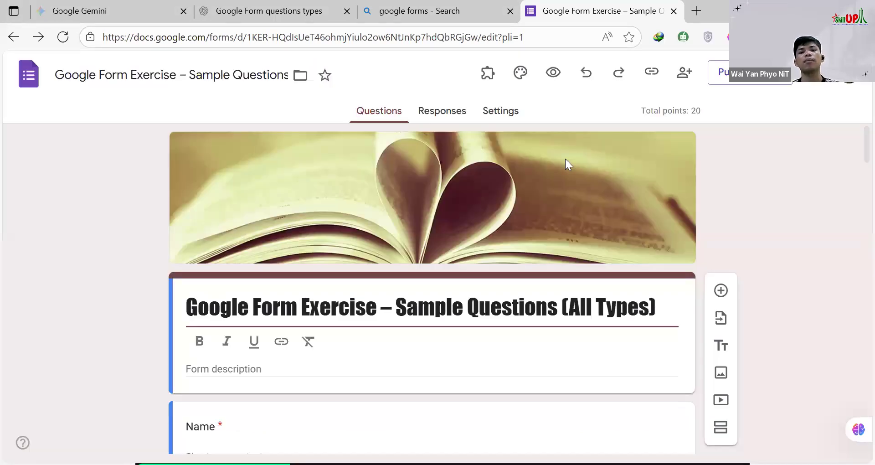
Step: Check the list of installed add-ons, reload the form editor and close the Theme pane
left_click(489, 79)
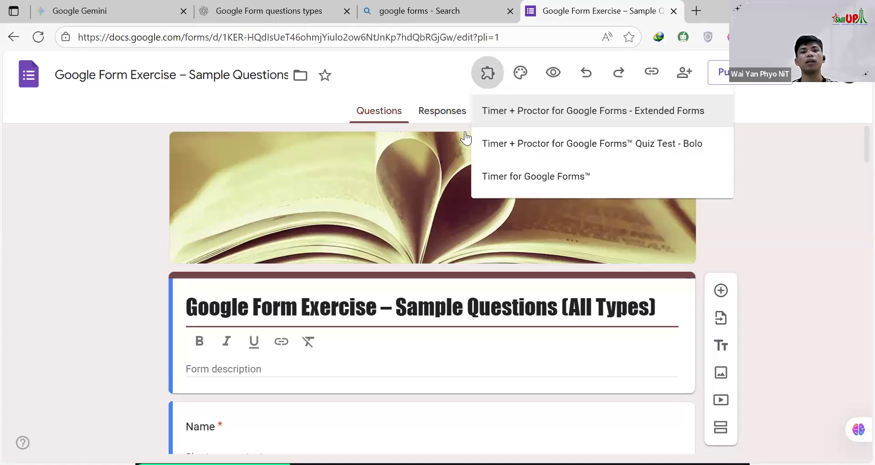
left_click(63, 38)
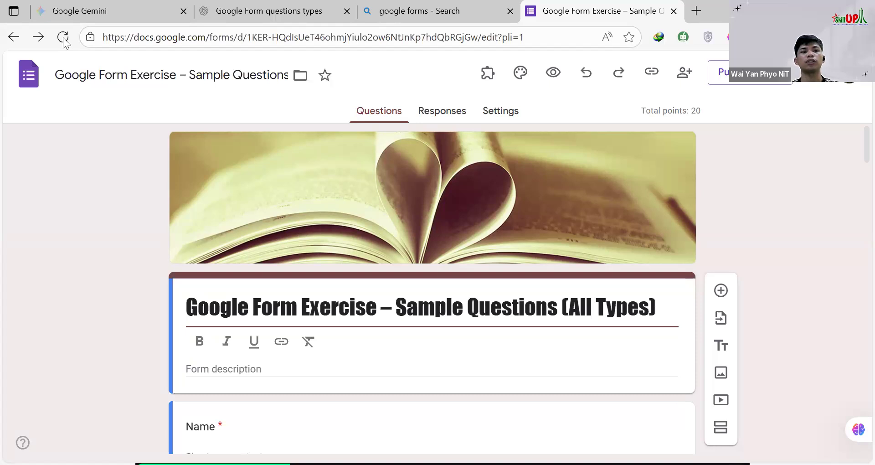
left_click(63, 37)
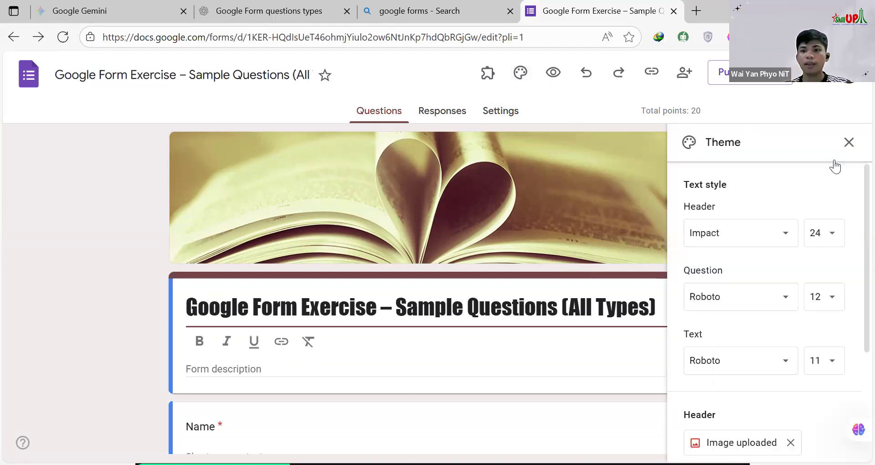
left_click(849, 142)
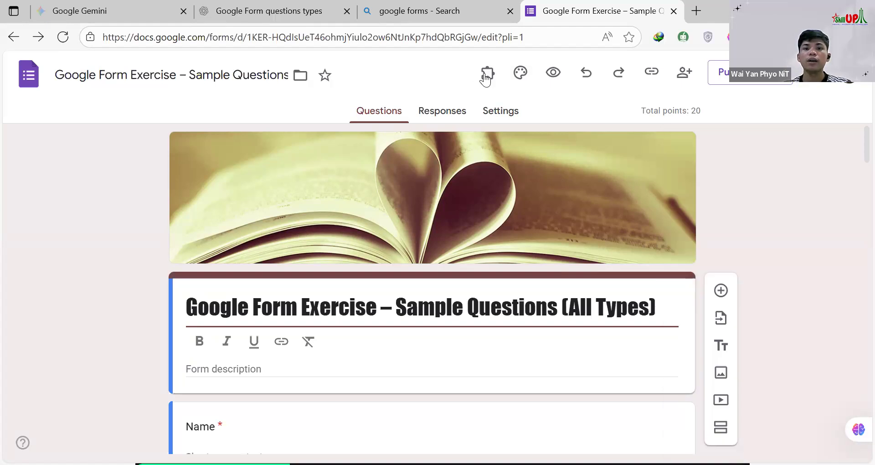
Step: Open the Timer for Google Forms add-on for the form
left_click(487, 75)
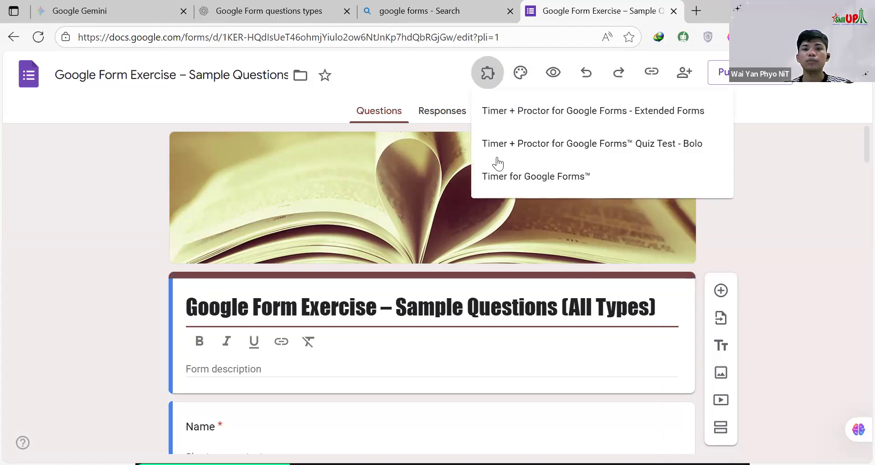
left_click(554, 178)
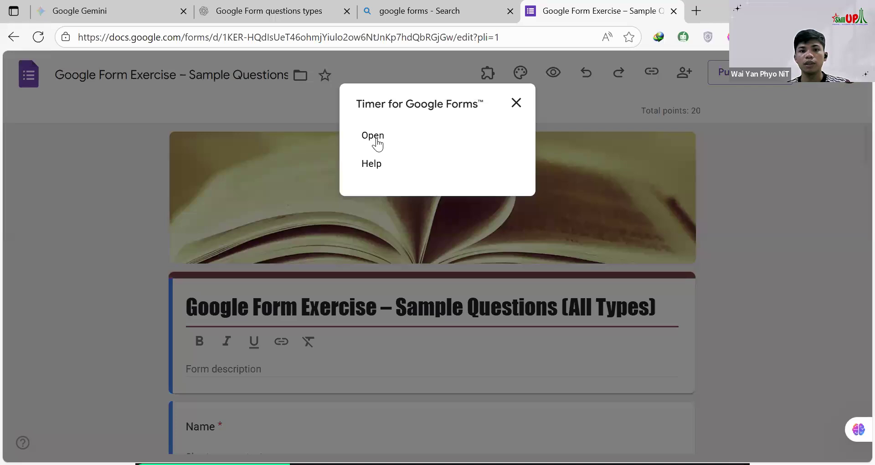
left_click(377, 139)
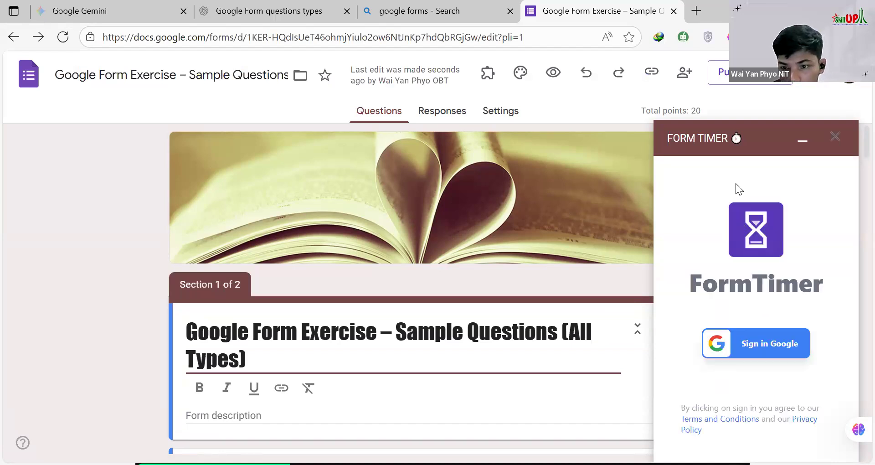
Step: Try to sign in to FormTimer with Google twice, reloading the sign-in page on the second attempt
left_click(758, 344)
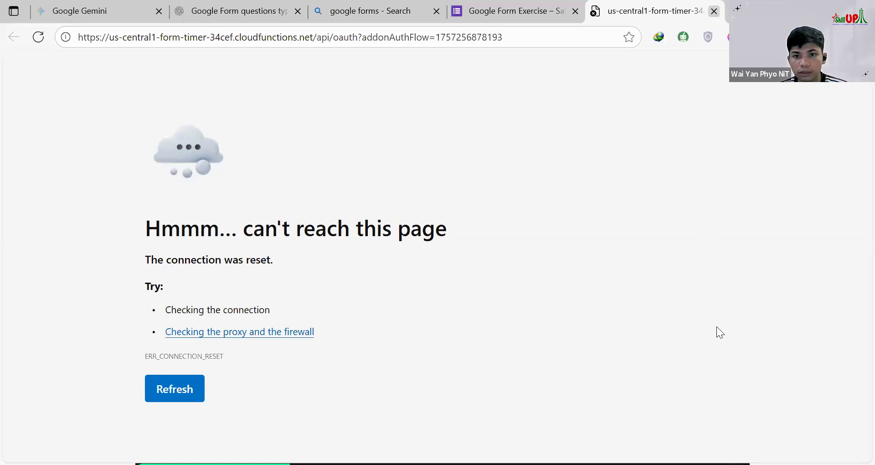
key("ctrl+w")
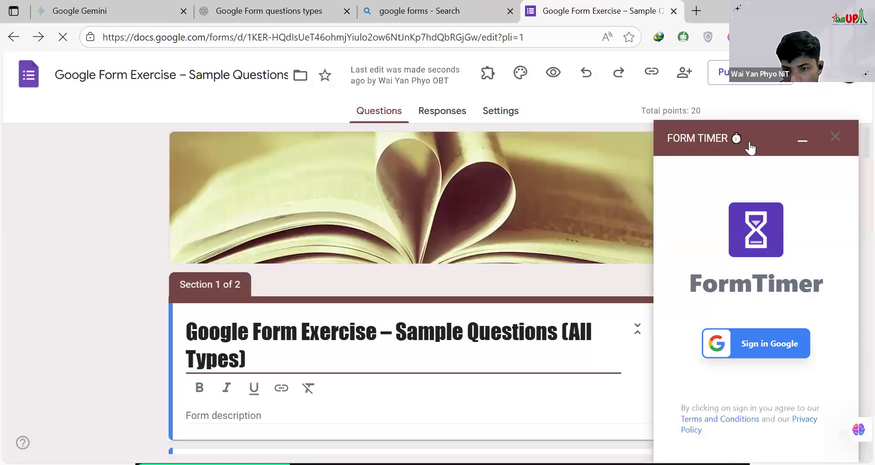
left_click(749, 349)
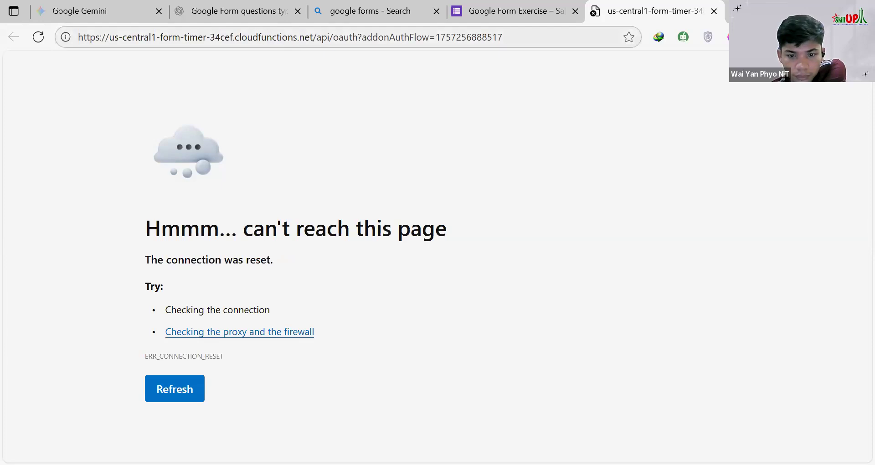
key("F5")
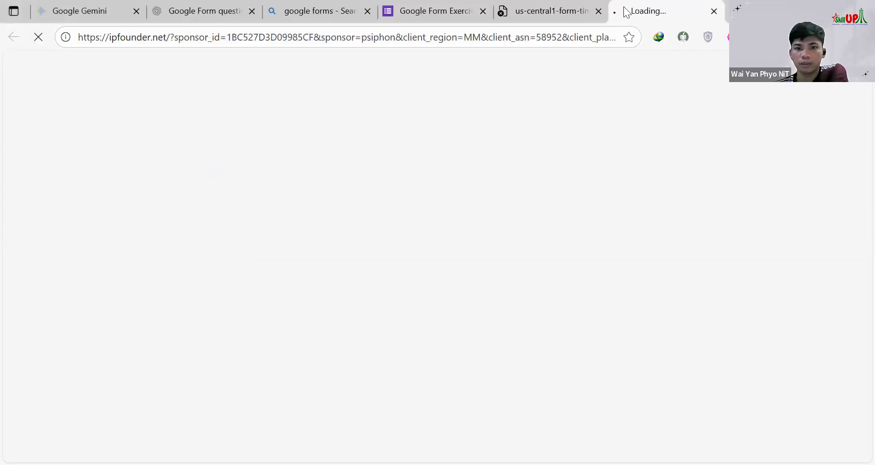
Step: Restart the FormTimer Google sign-in from the form and close the earlier sign-in page and the Psiphon News page
left_click(555, 9)
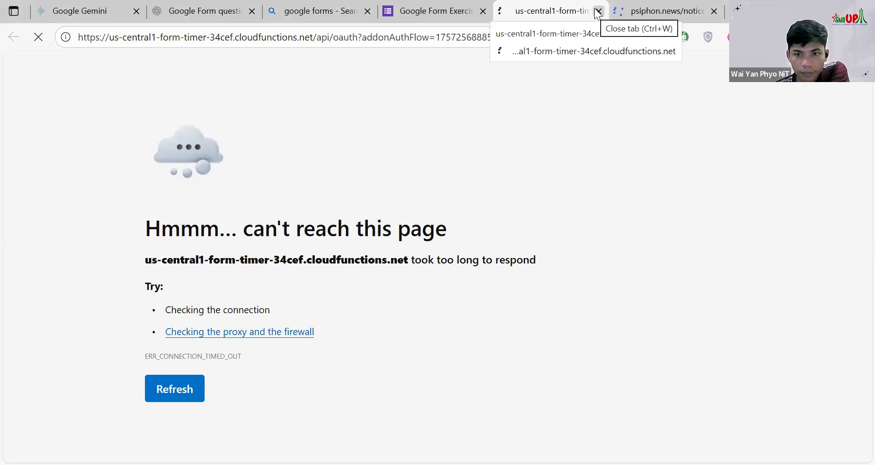
left_click(429, 17)
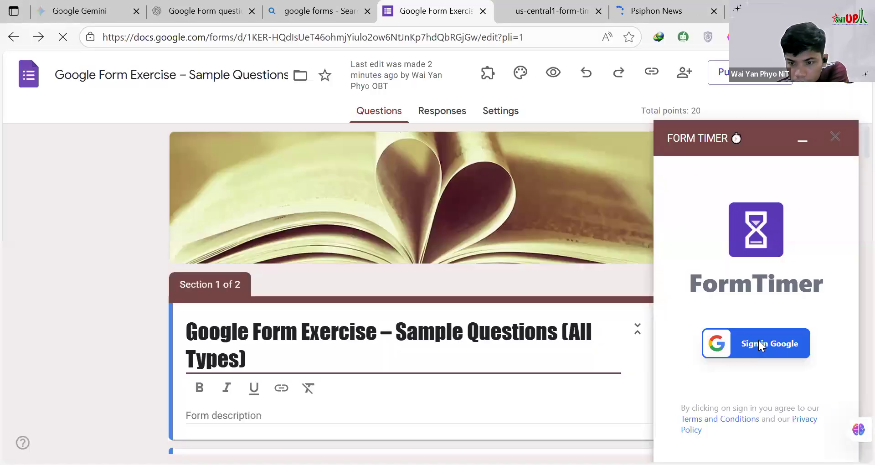
left_click(754, 337)
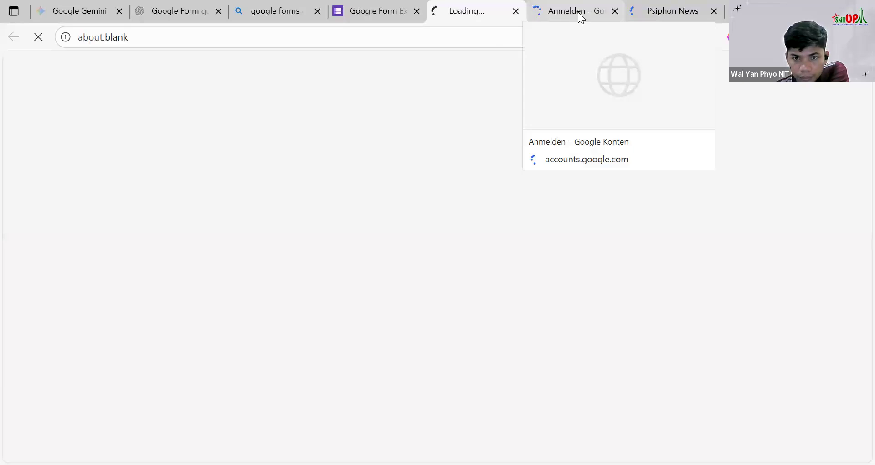
left_click(616, 13)
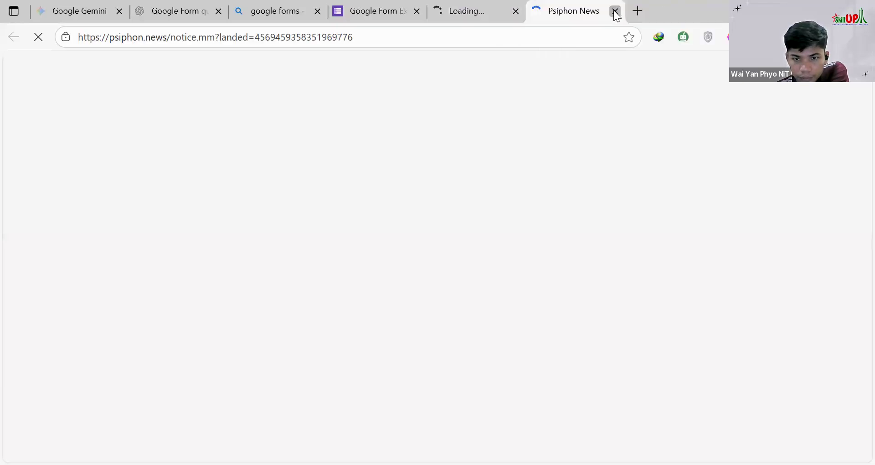
key("ctrl+w")
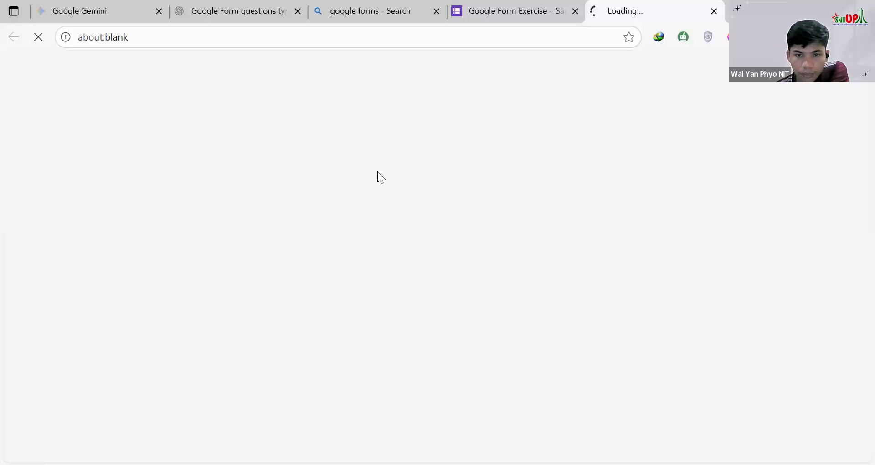
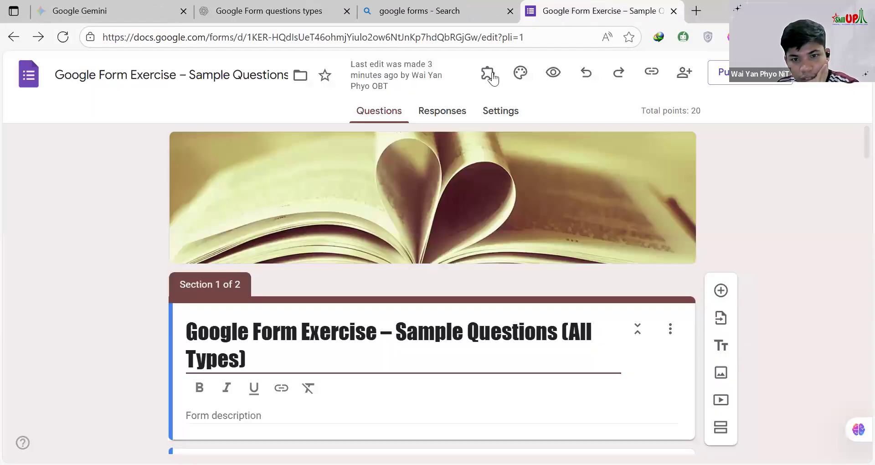
Step: Open the configuration of the Timer + Proctor for Google Forms - Extended Forms add-on, close it and reload the form editor
left_click(836, 137)
left_click(489, 73)
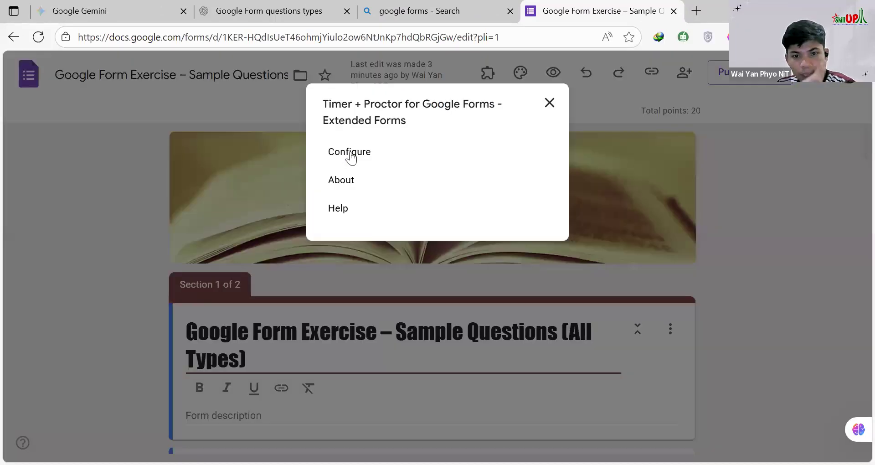
left_click(348, 152)
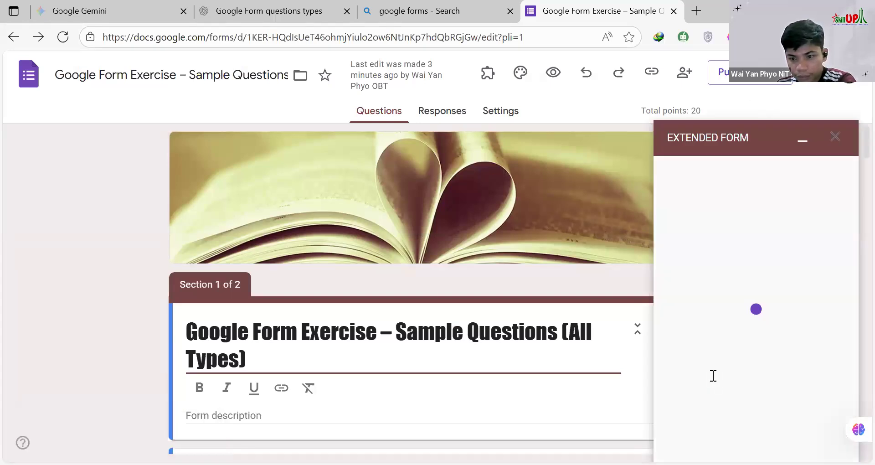
left_click(837, 139)
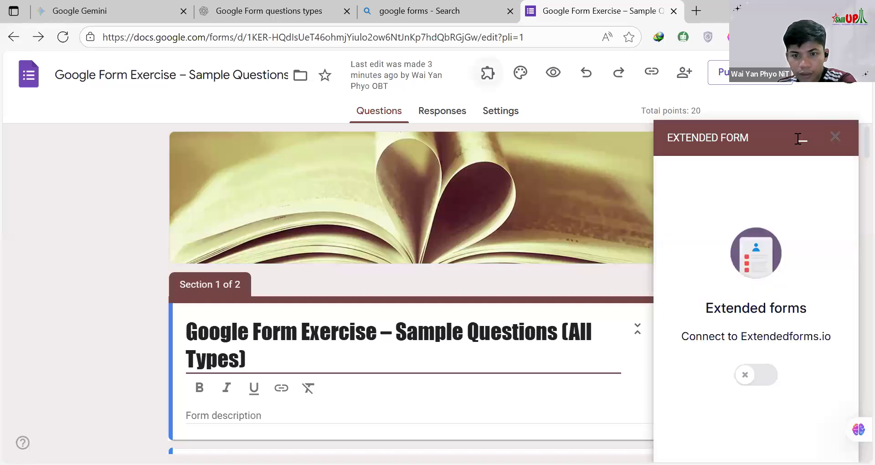
left_click(63, 37)
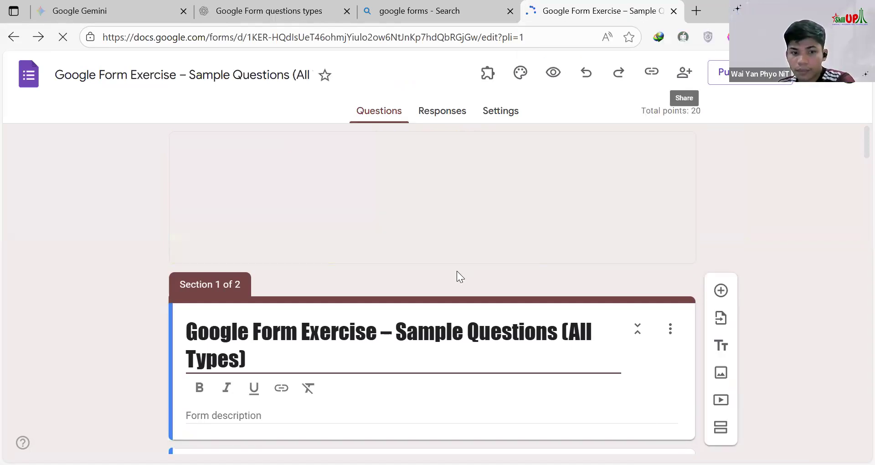
Step: Delete section 2 at the end of the form together with its "Fingerprint - DO NOT EDIT" question
scroll(455, 272, "down", 5)
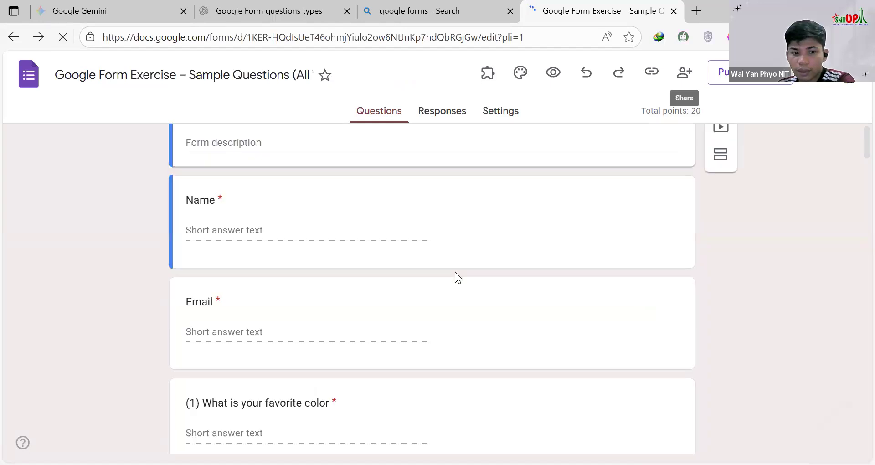
scroll(455, 272, "down", 8)
scroll(455, 272, "down", 15)
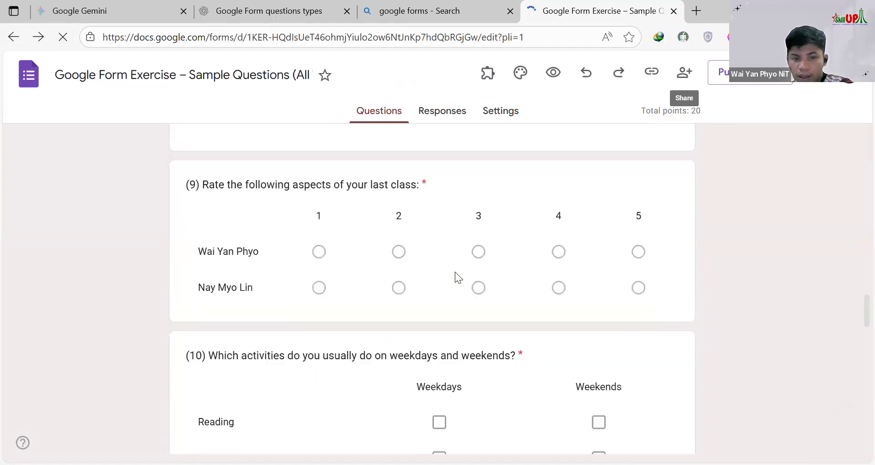
scroll(455, 272, "down", 8)
scroll(457, 271, "down", 5)
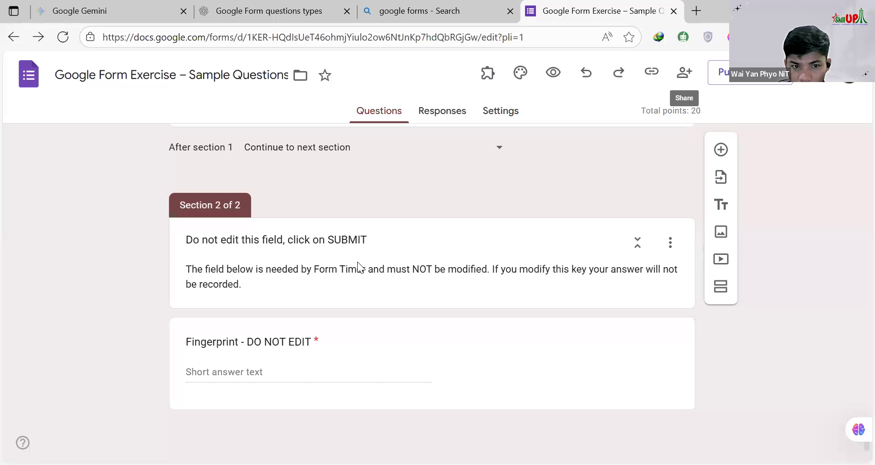
scroll(357, 262, "up", 3)
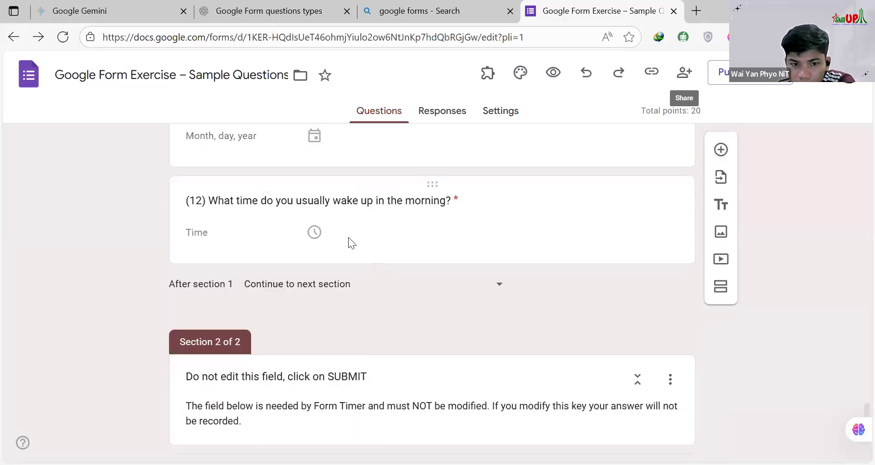
left_click(314, 233)
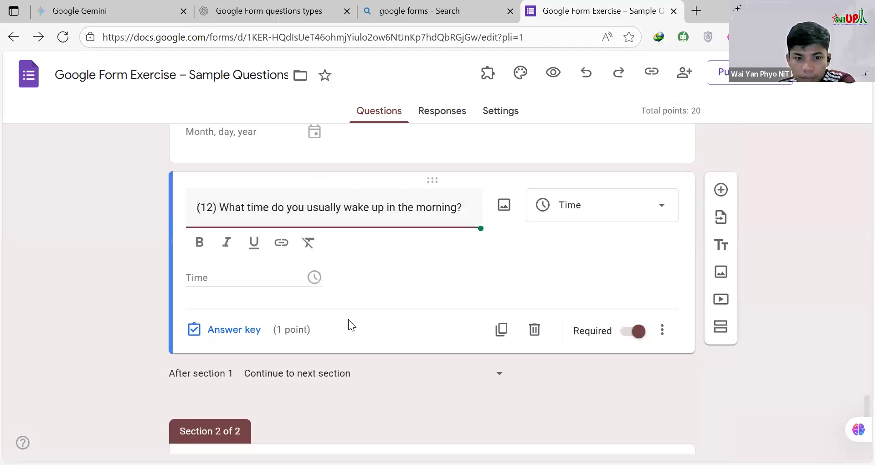
scroll(348, 320, "down", 5)
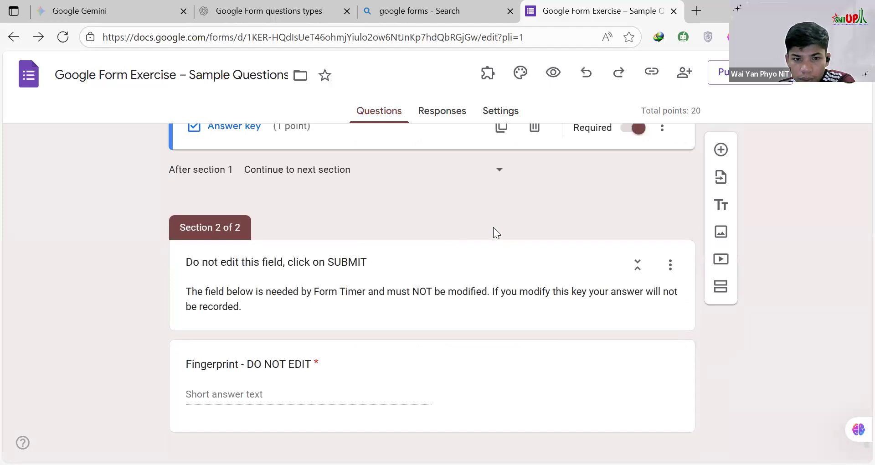
scroll(524, 246, "down", 1)
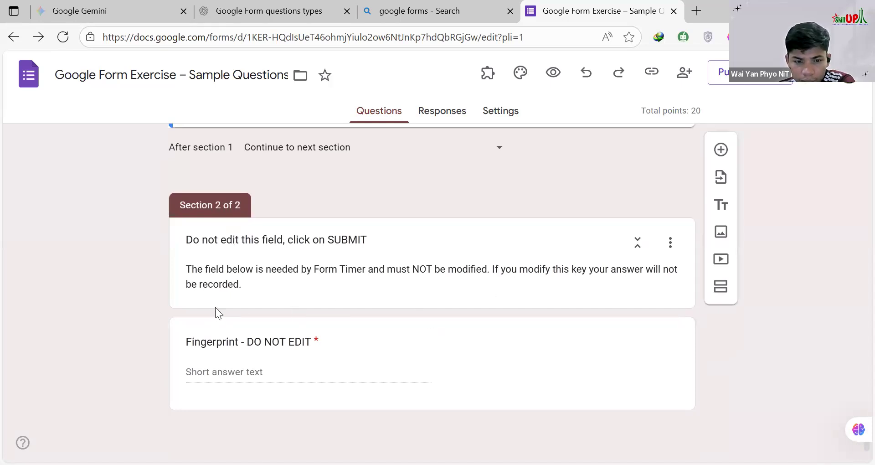
left_click(670, 247)
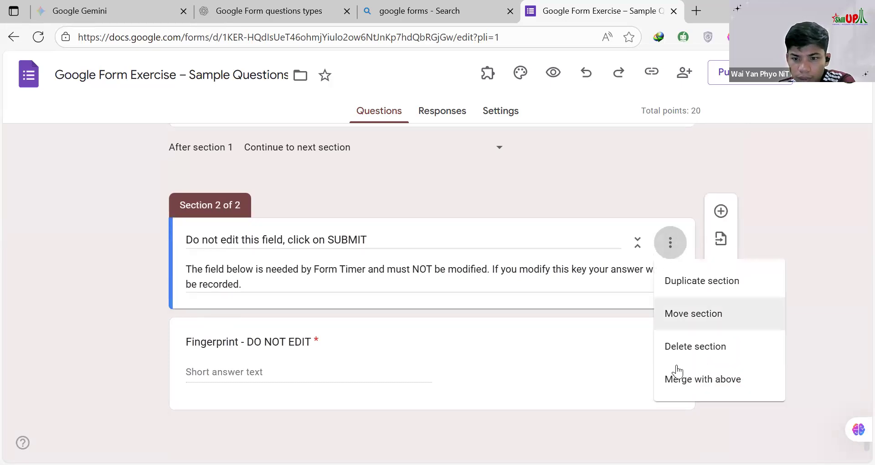
left_click(678, 355)
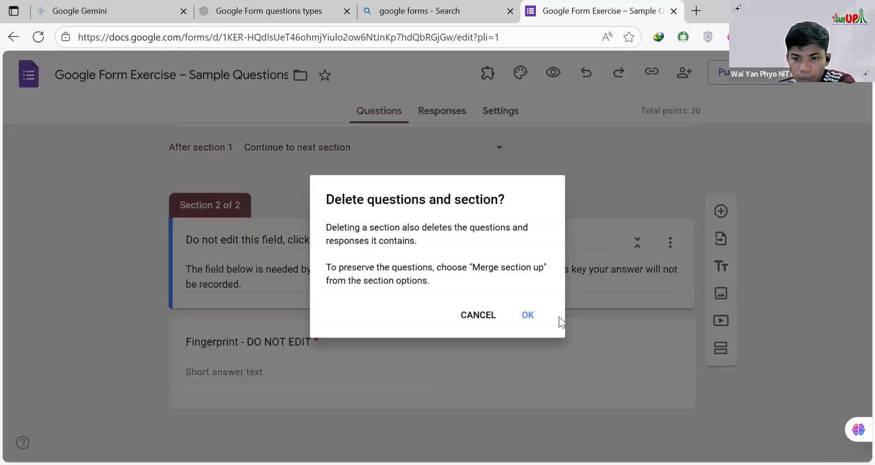
left_click(530, 317)
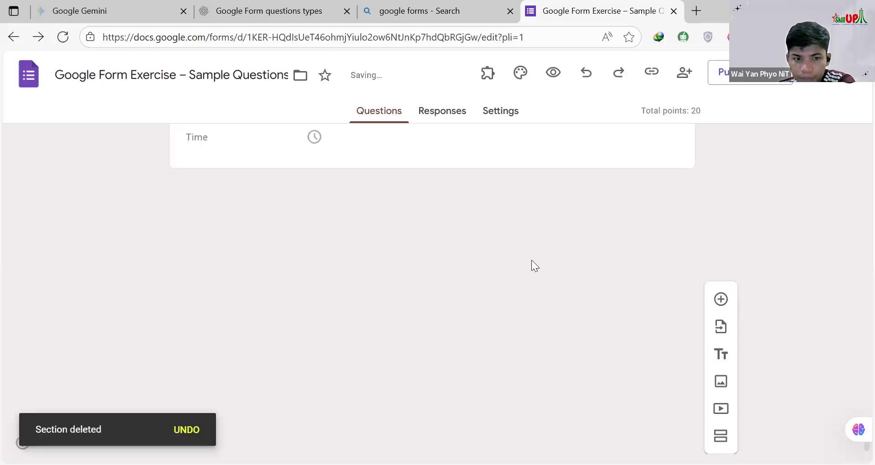
Step: Reload the form editor and check the remaining questions
scroll(531, 259, "up", 20)
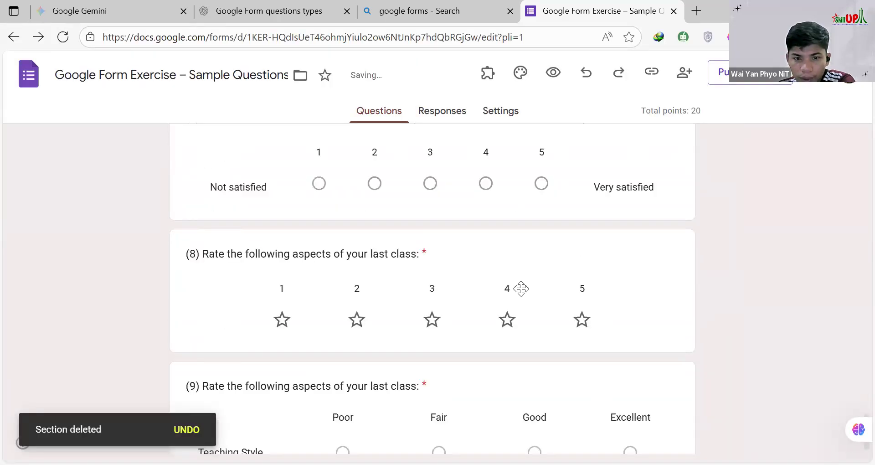
left_click(63, 36)
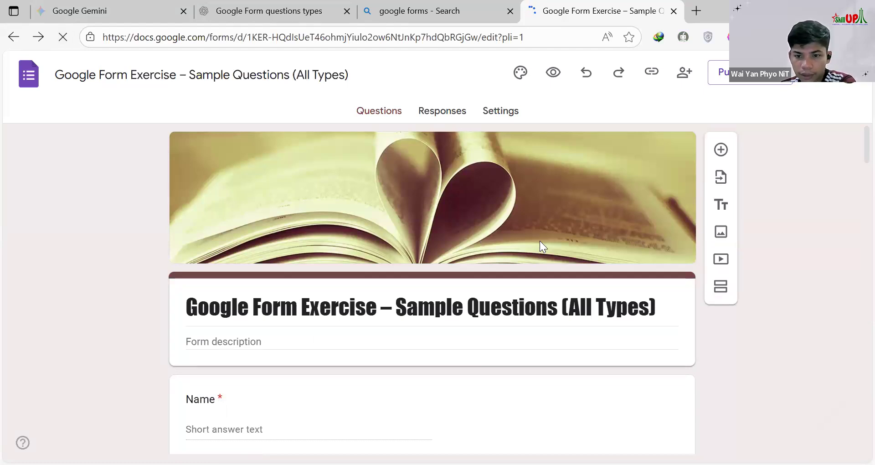
scroll(541, 243, "down", 5)
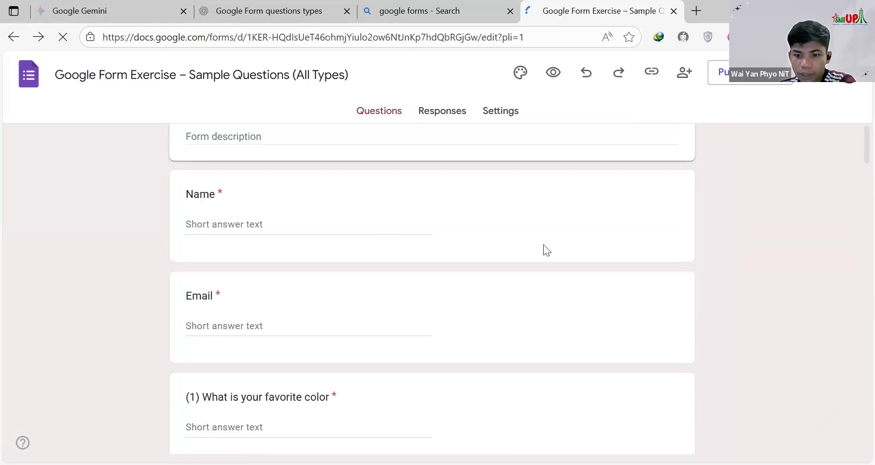
scroll(543, 244, "down", 10)
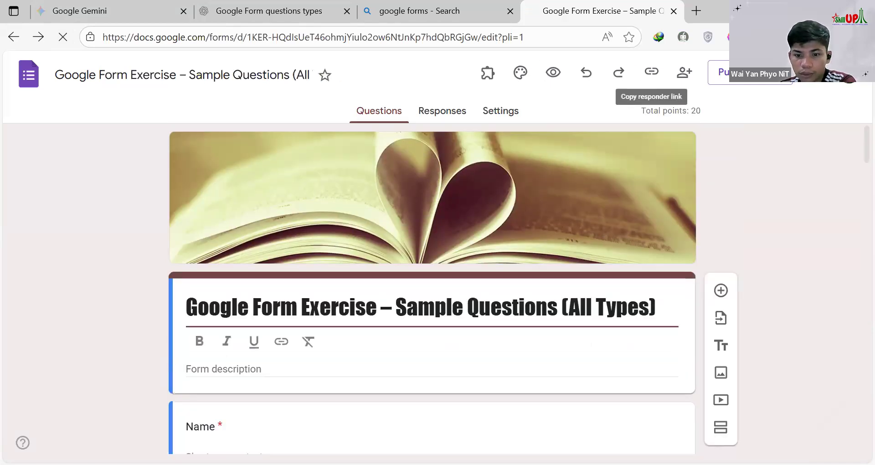
Step: Try to connect the form to Extendedforms.io in the Extended Forms add-on's configuration, and close the add-on
left_click(489, 77)
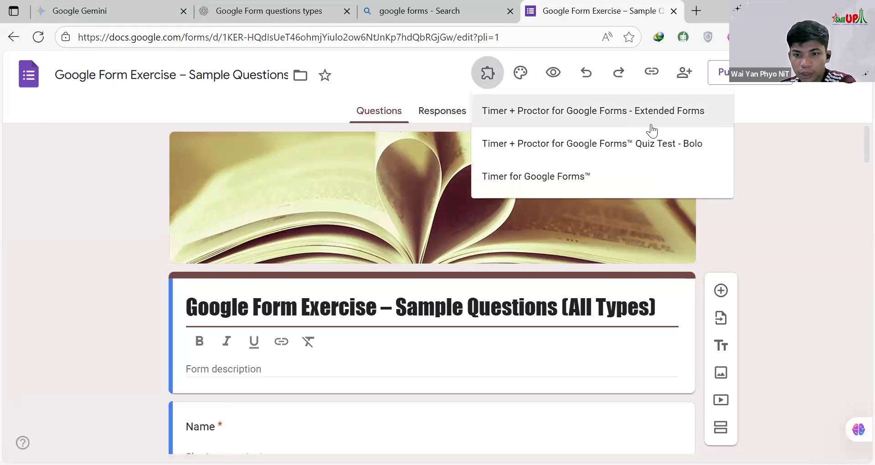
left_click(615, 111)
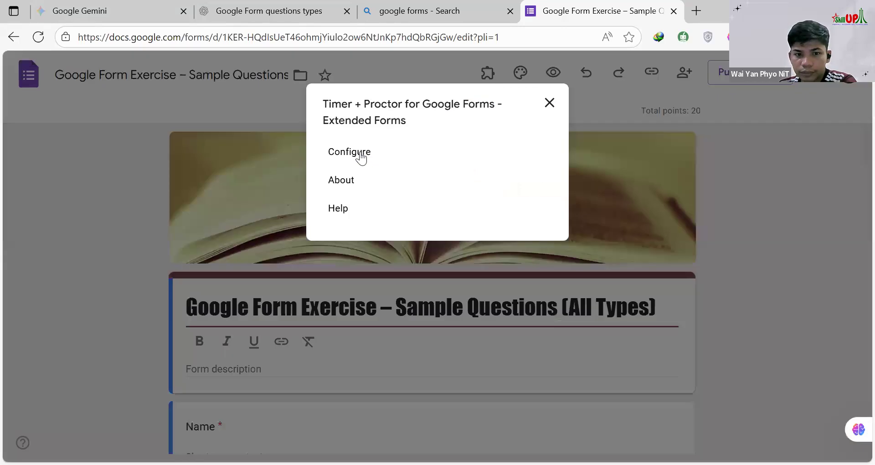
left_click(361, 154)
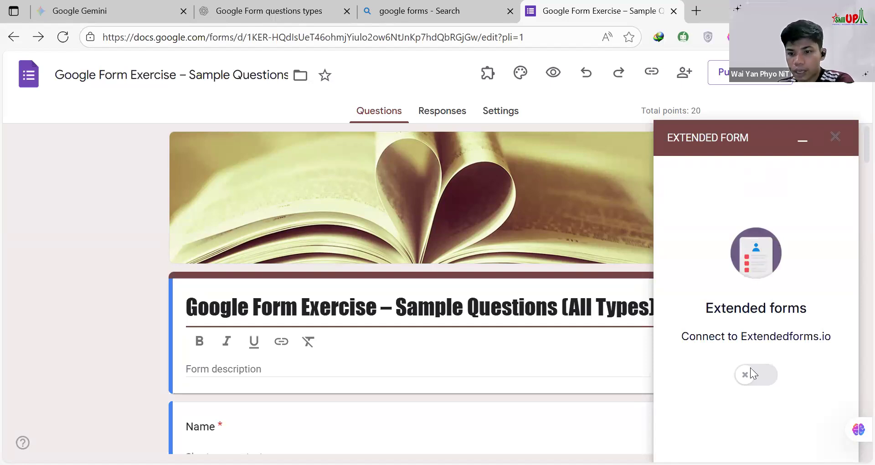
left_click(750, 368)
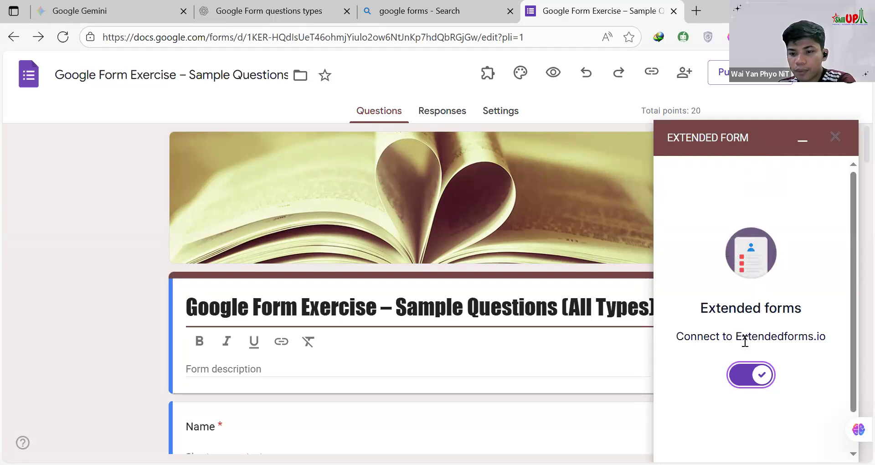
scroll(748, 346, "down", 1)
scroll(763, 437, "down", 1)
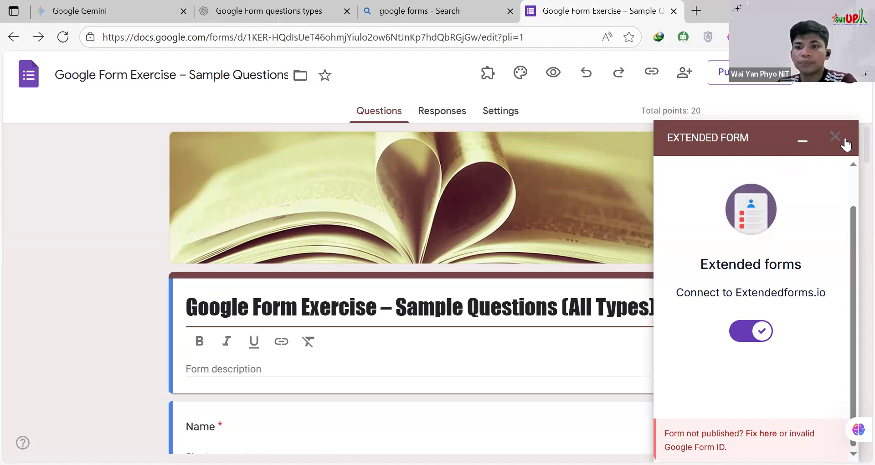
left_click(837, 138)
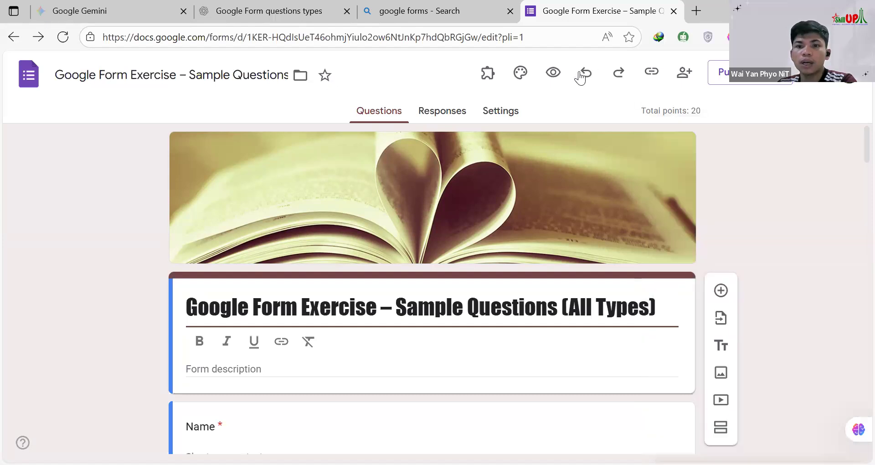
Step: Preview the form and examine it from the title to the final question and submission area
left_click(553, 73)
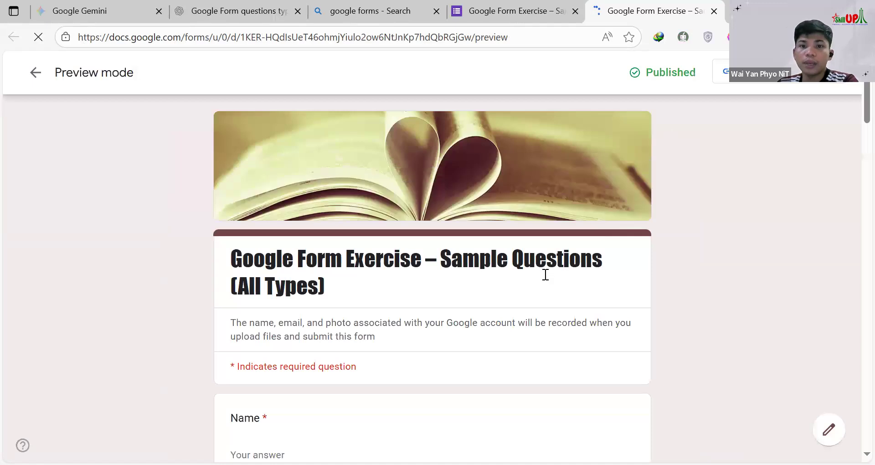
scroll(358, 232, "down", 6)
scroll(377, 233, "down", 9)
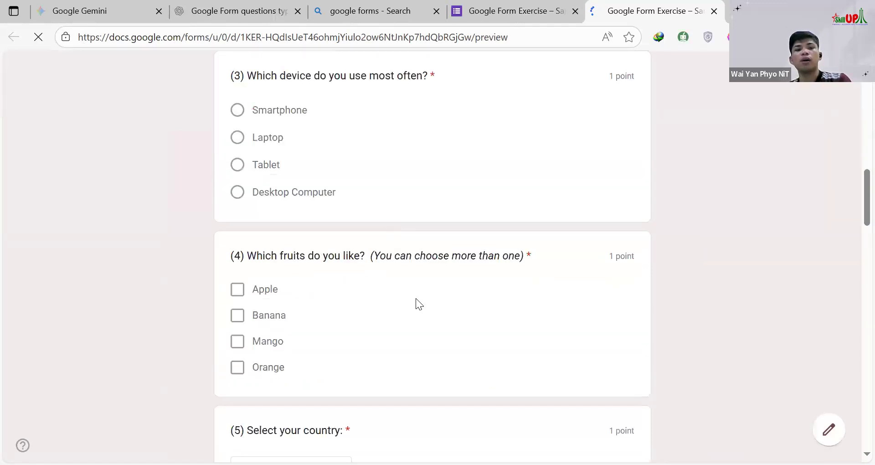
scroll(416, 298, "down", 10)
scroll(410, 309, "down", 20)
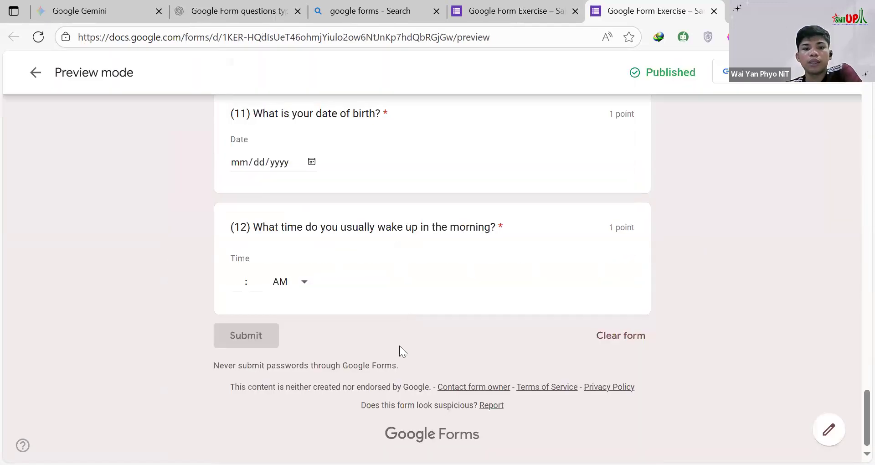
scroll(400, 351, "up", 13)
scroll(399, 360, "up", 20)
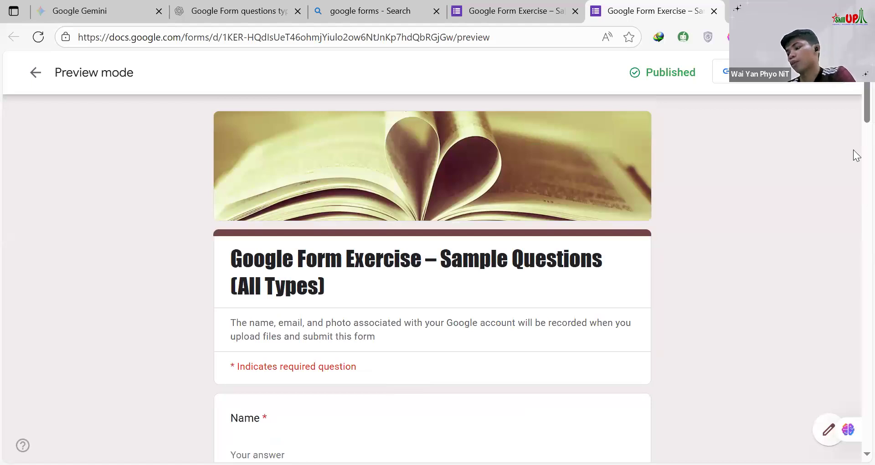
Step: Return to the form editor and open the marketplace for getting more add-ons
left_click(543, 14)
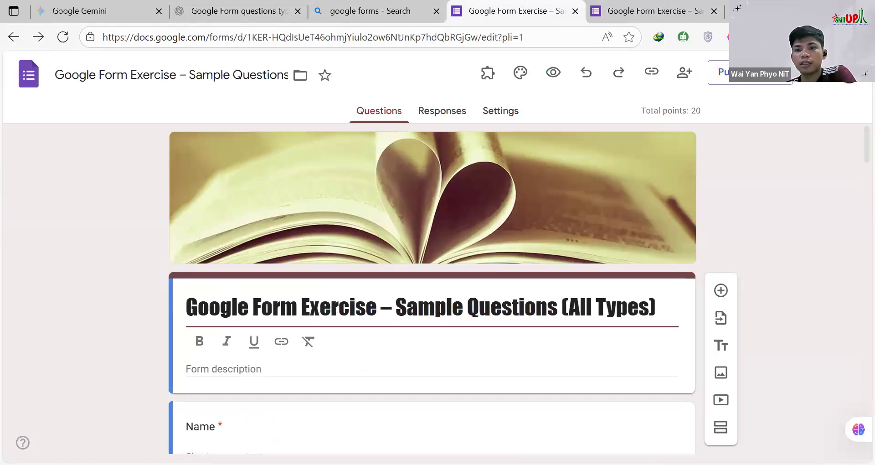
left_click(816, 72)
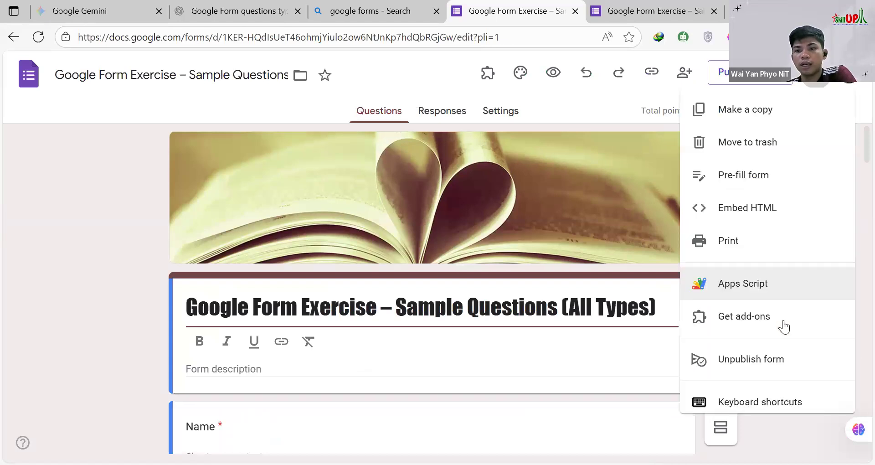
left_click(744, 319)
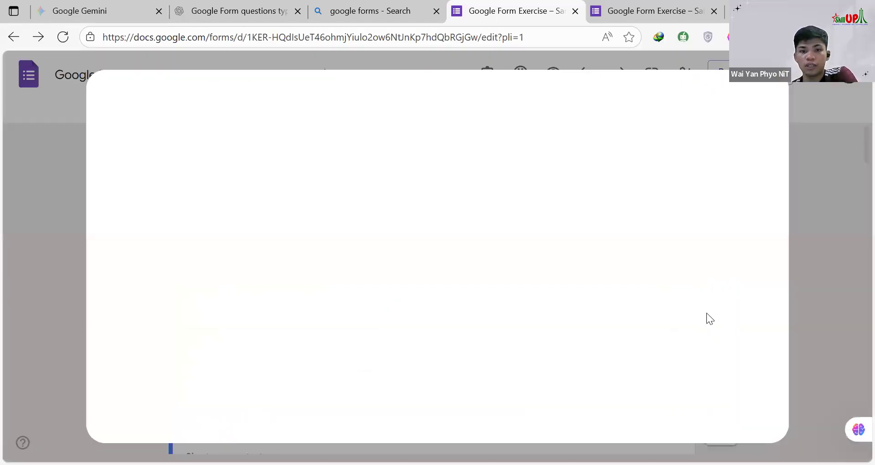